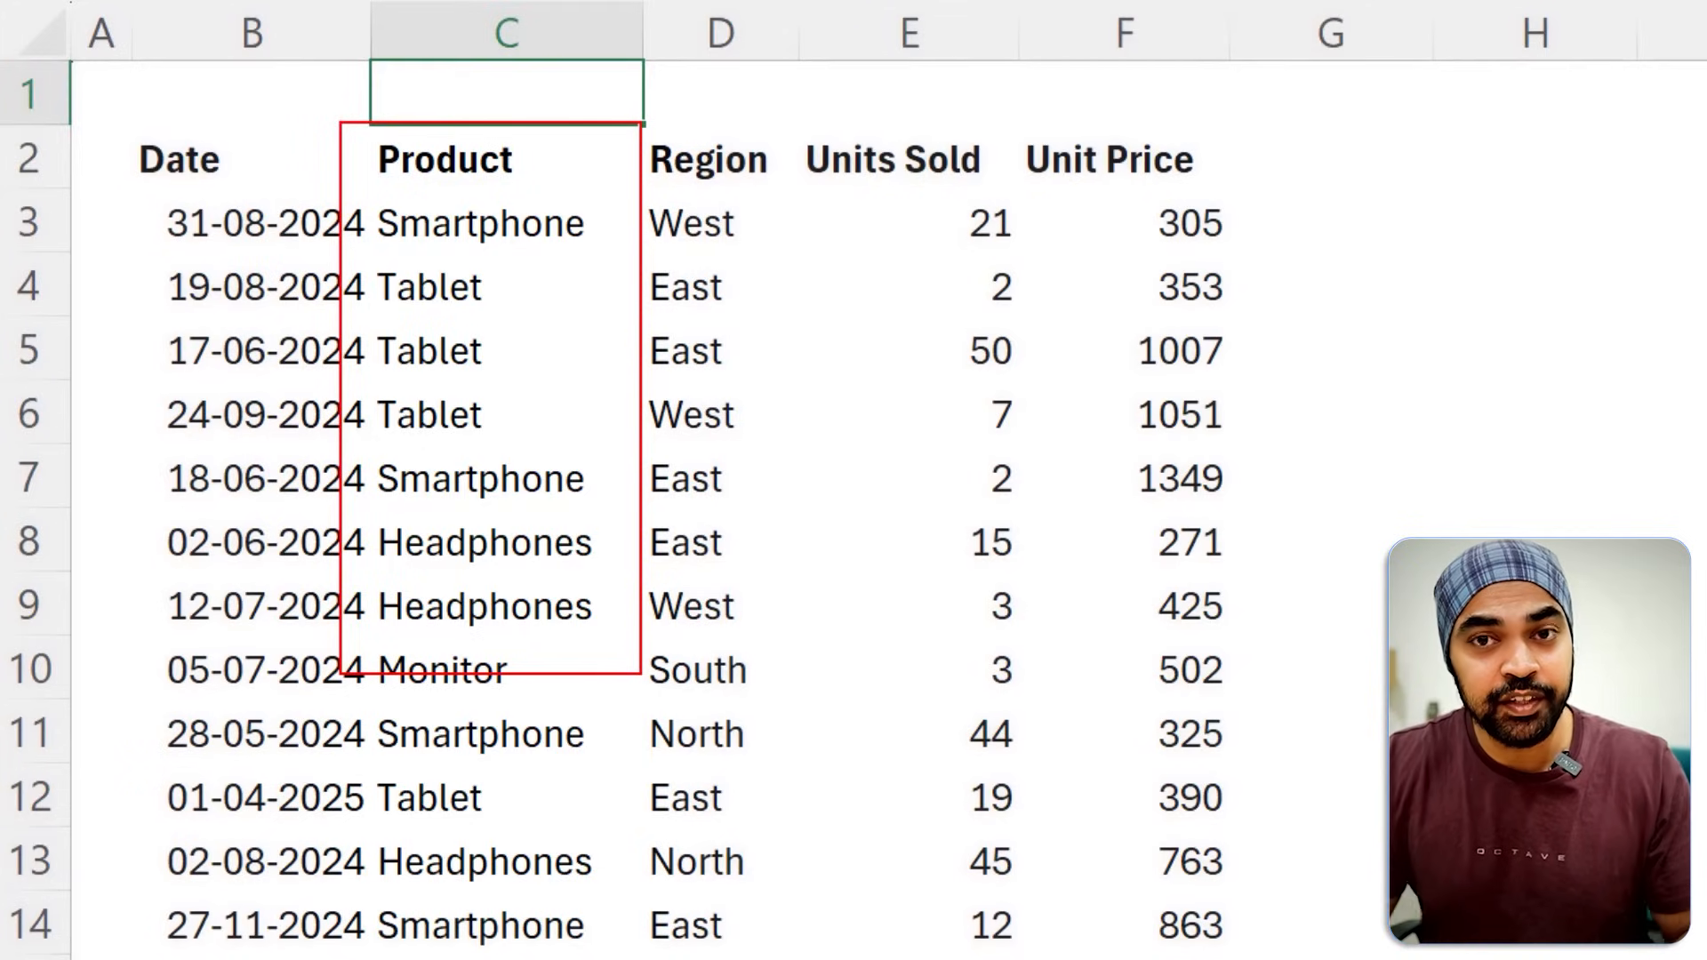
left_click(538, 145)
key("ctrl+shift+Down")
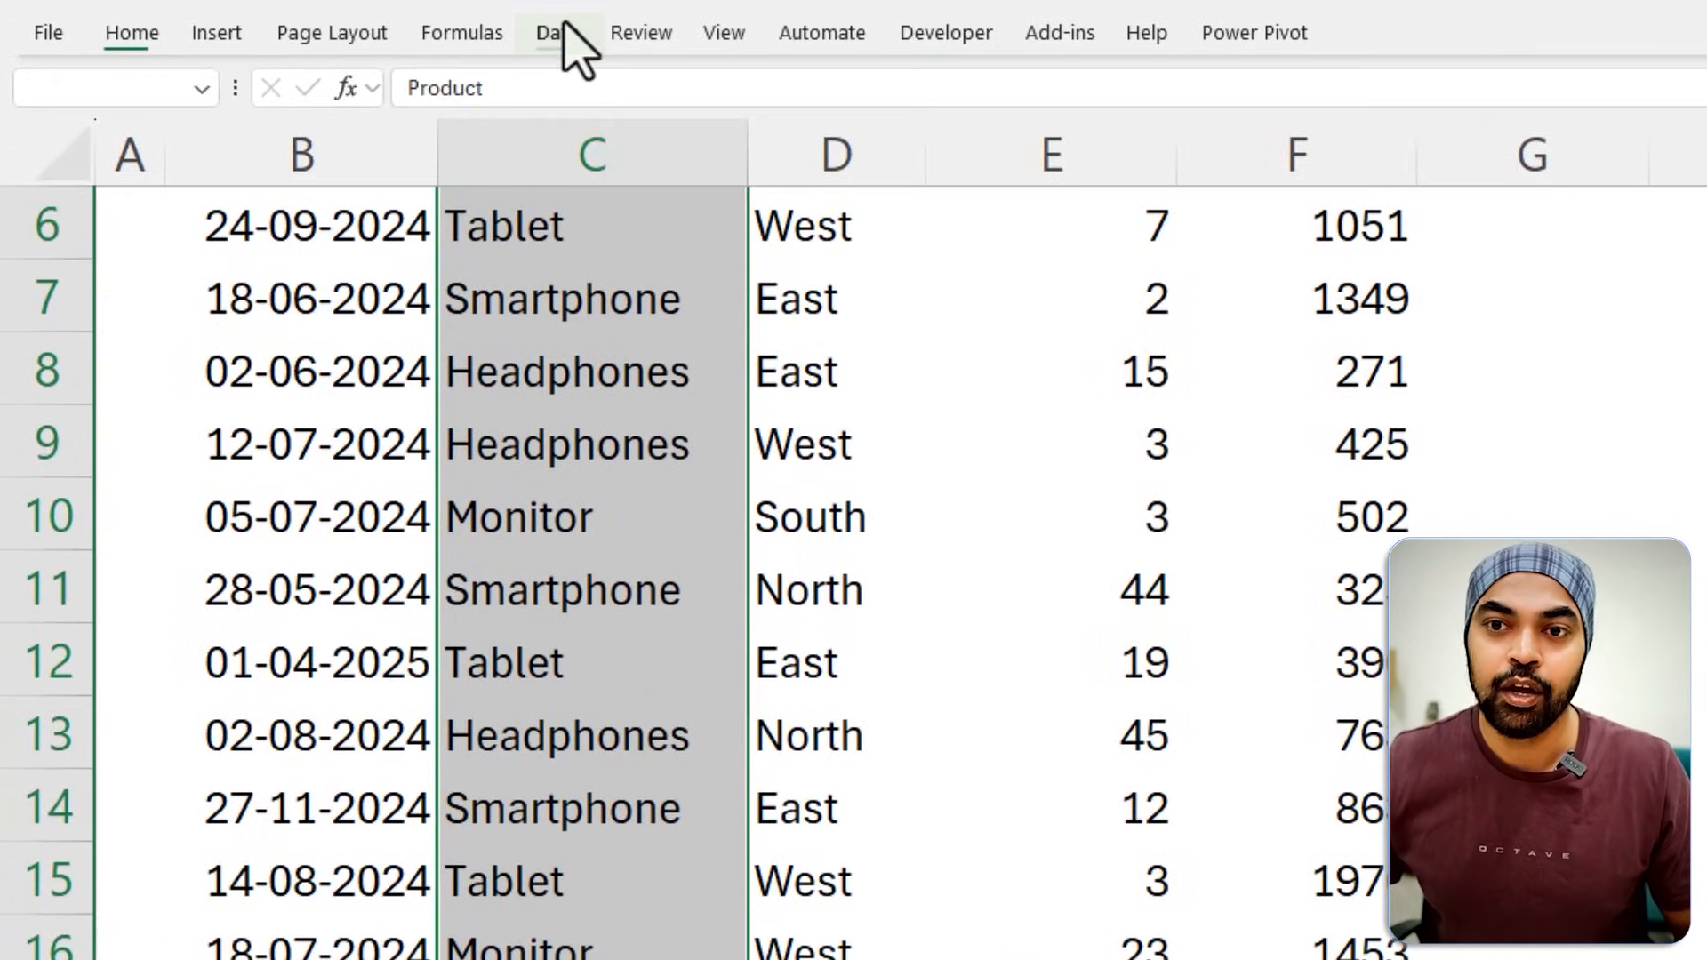
left_click(551, 24)
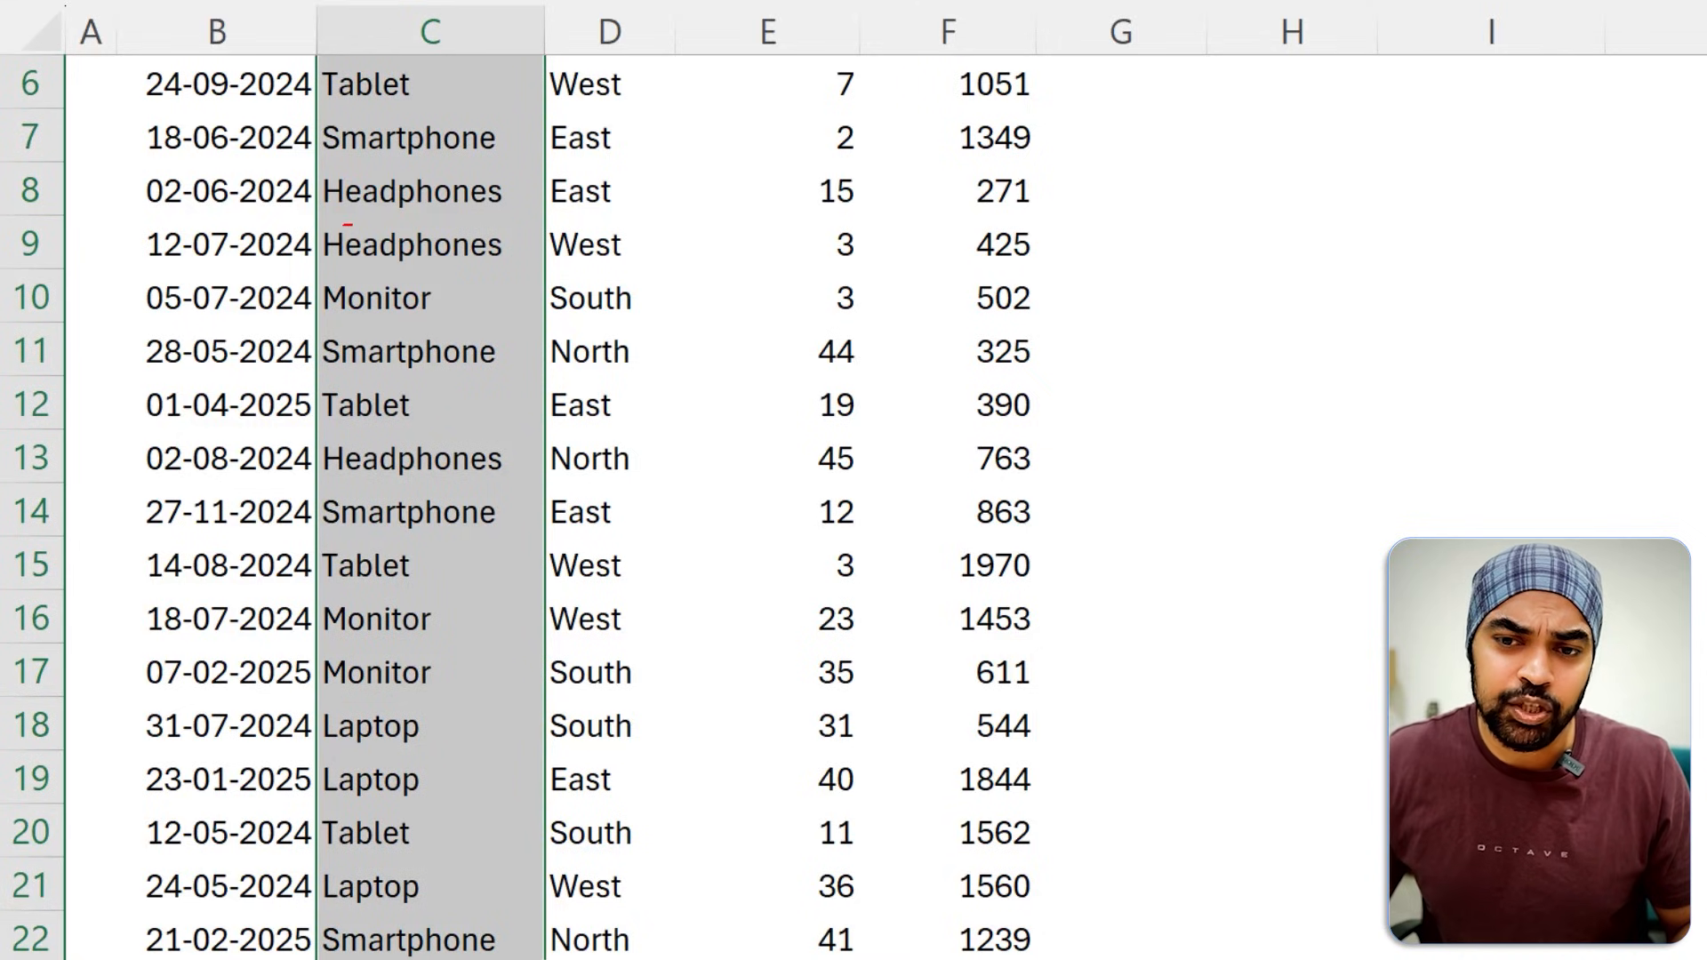
scroll(409, 291, "up", 2)
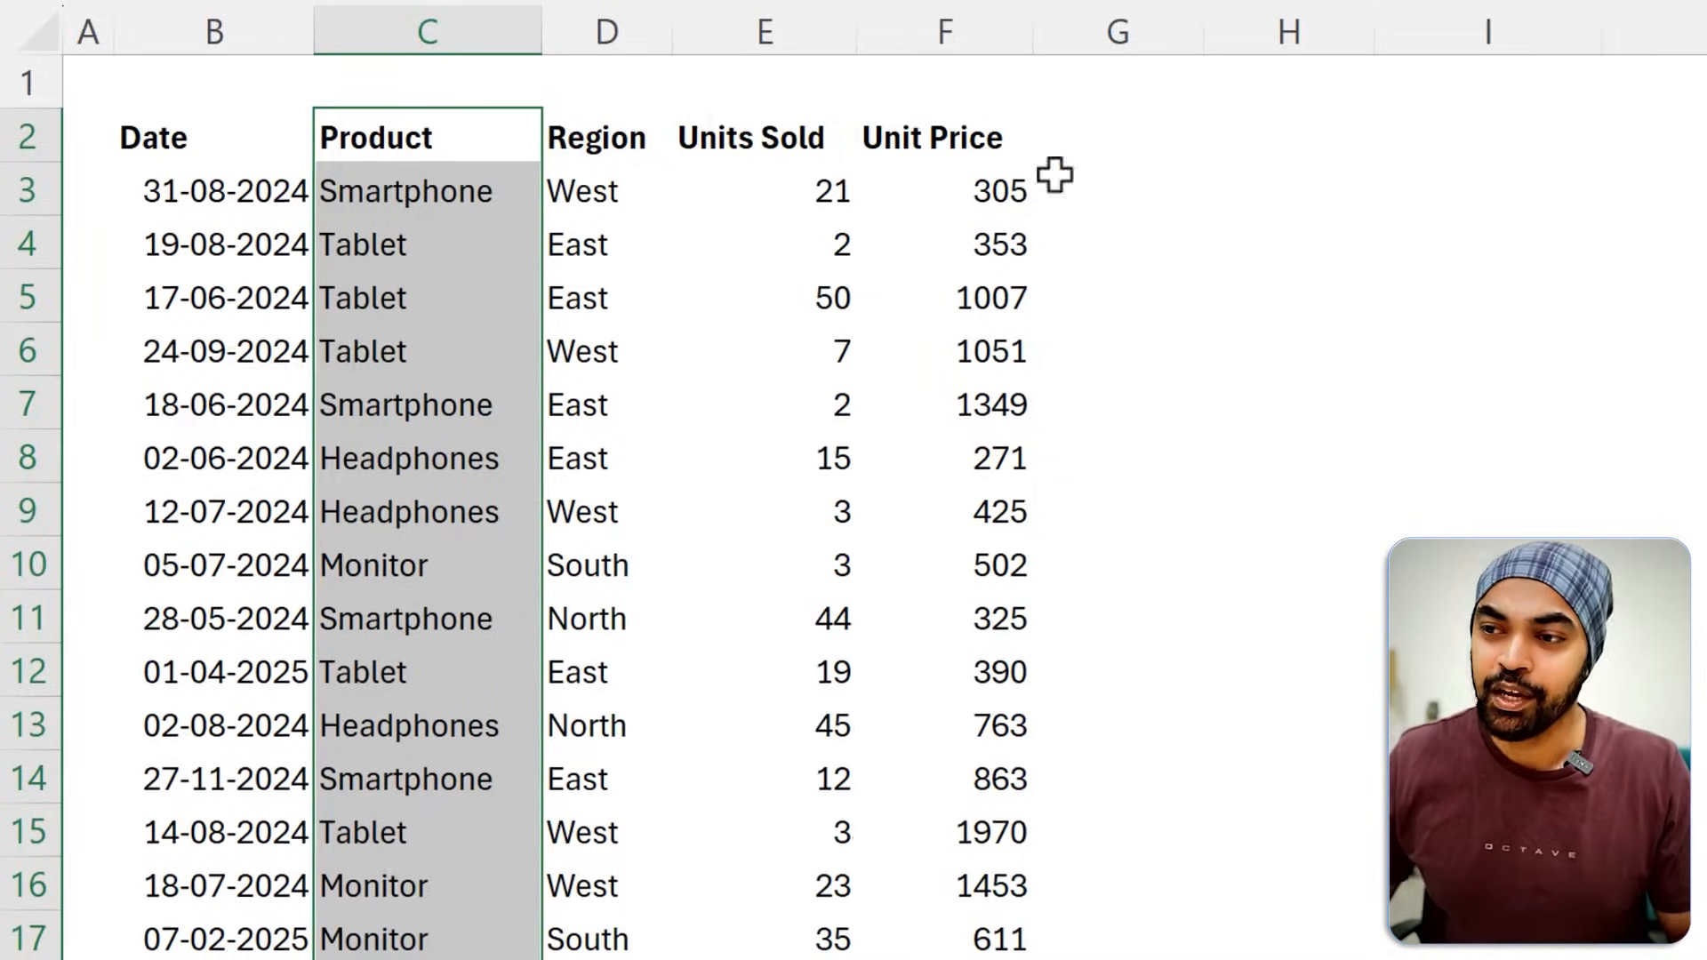
Enter the array formula =IFERROR(INDEX($C$3:$C$22,MATCH(0,COUNTIF($H$2:H2,$C$3:$C$22),0)),"-") in H3.
left_click(1289, 184)
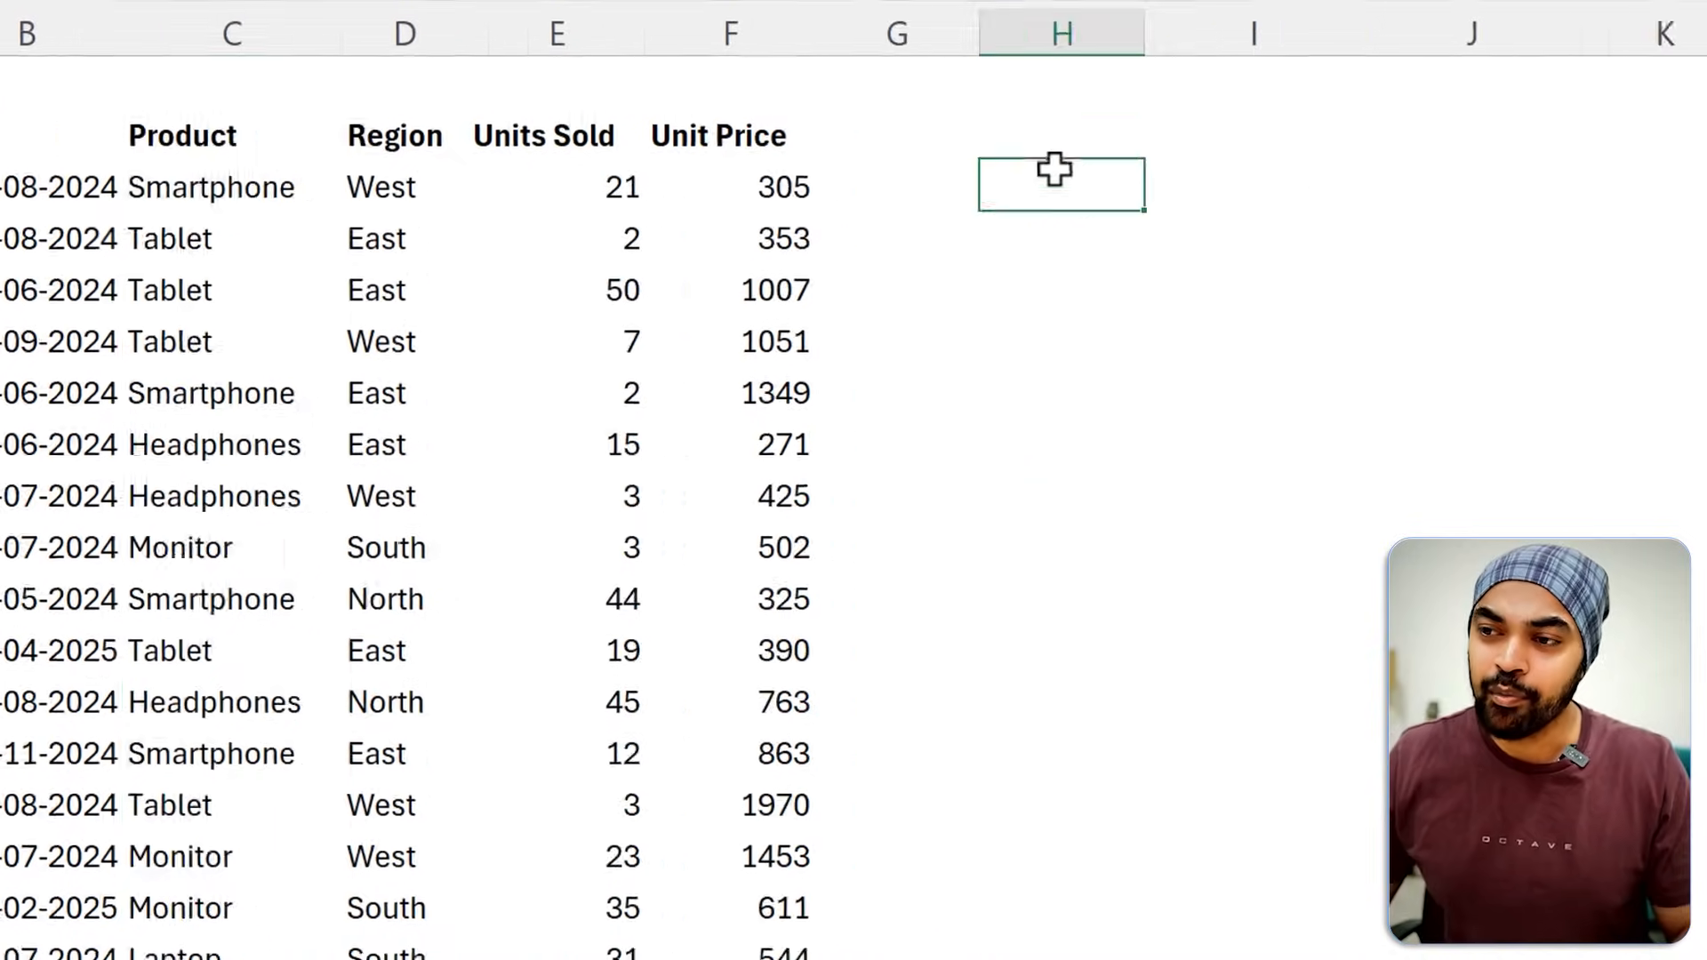
key("F2")
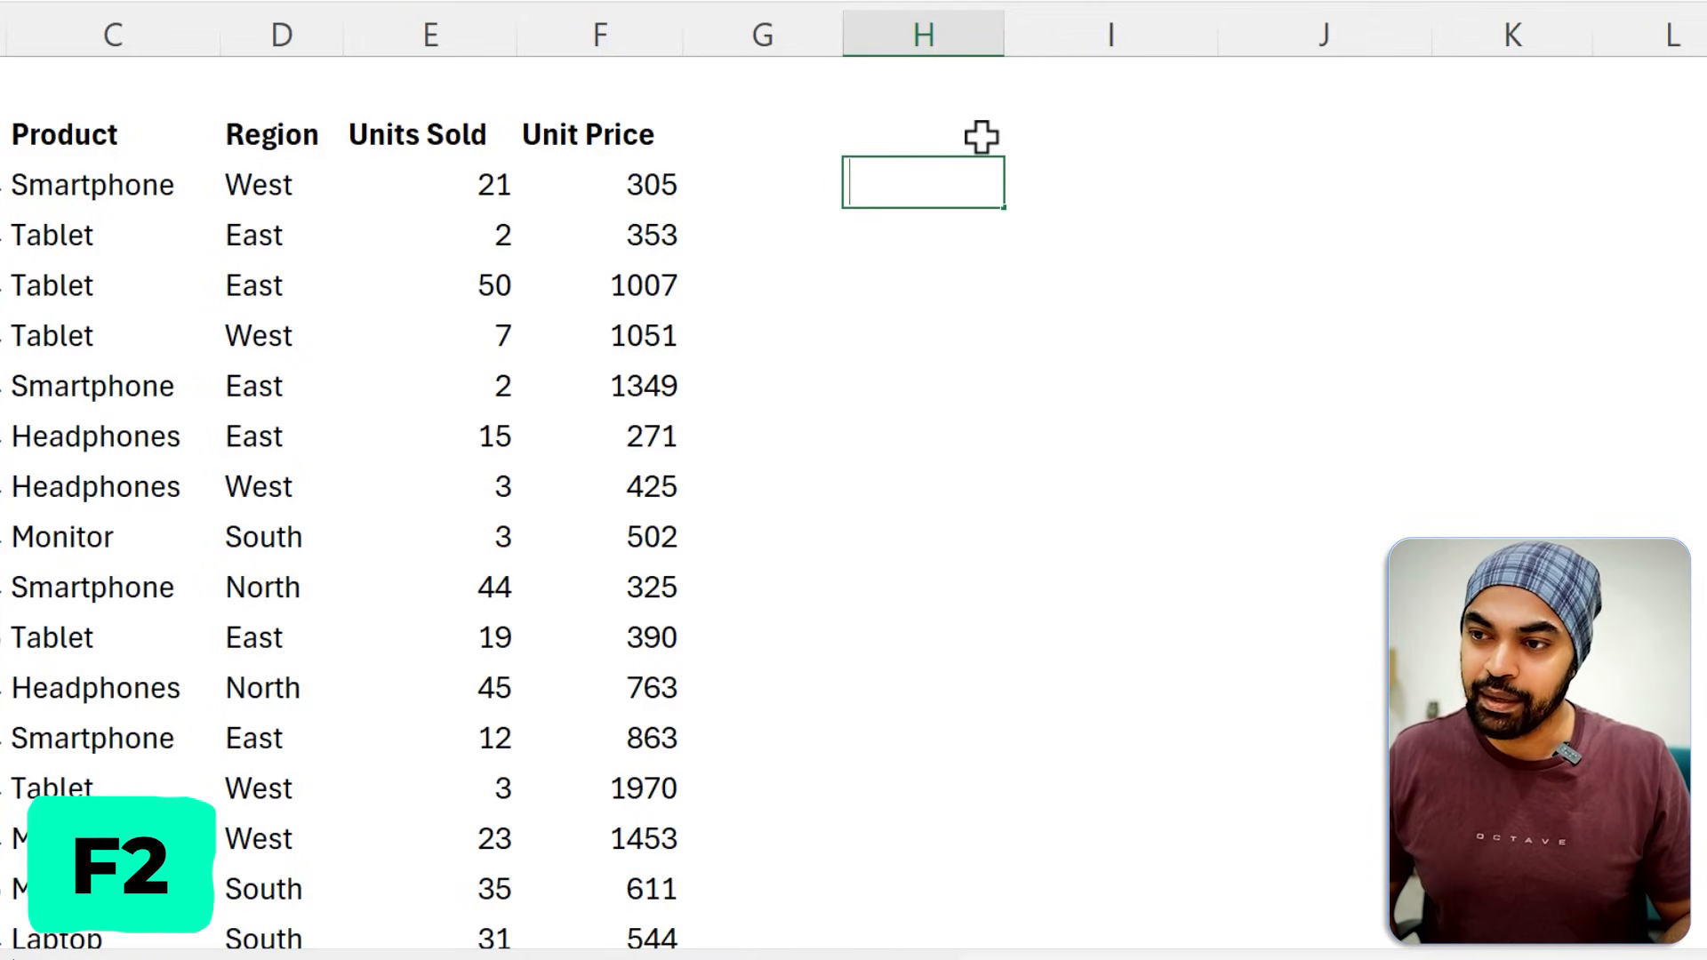
type("=IFERROR(INDEX($C$3:$C$22,MATCH(0,COUNTIF($I$1:I1,$C$3:$C$22),0)),\"-\")")
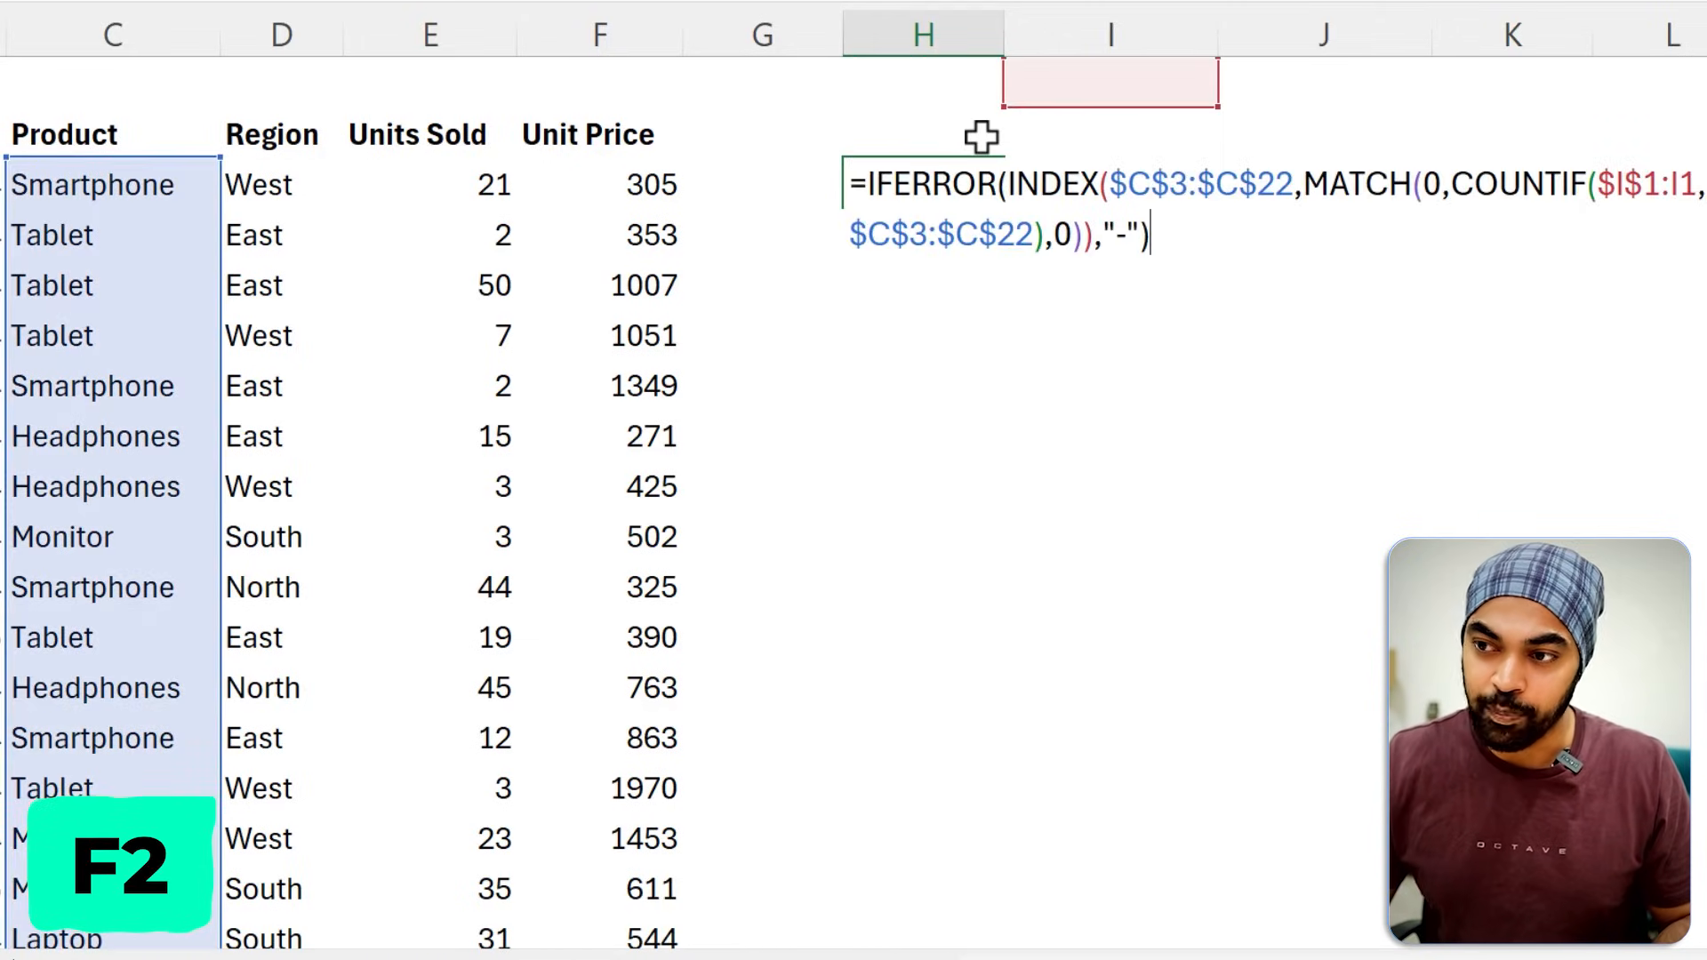
left_click_drag(1053, 105, 873, 137)
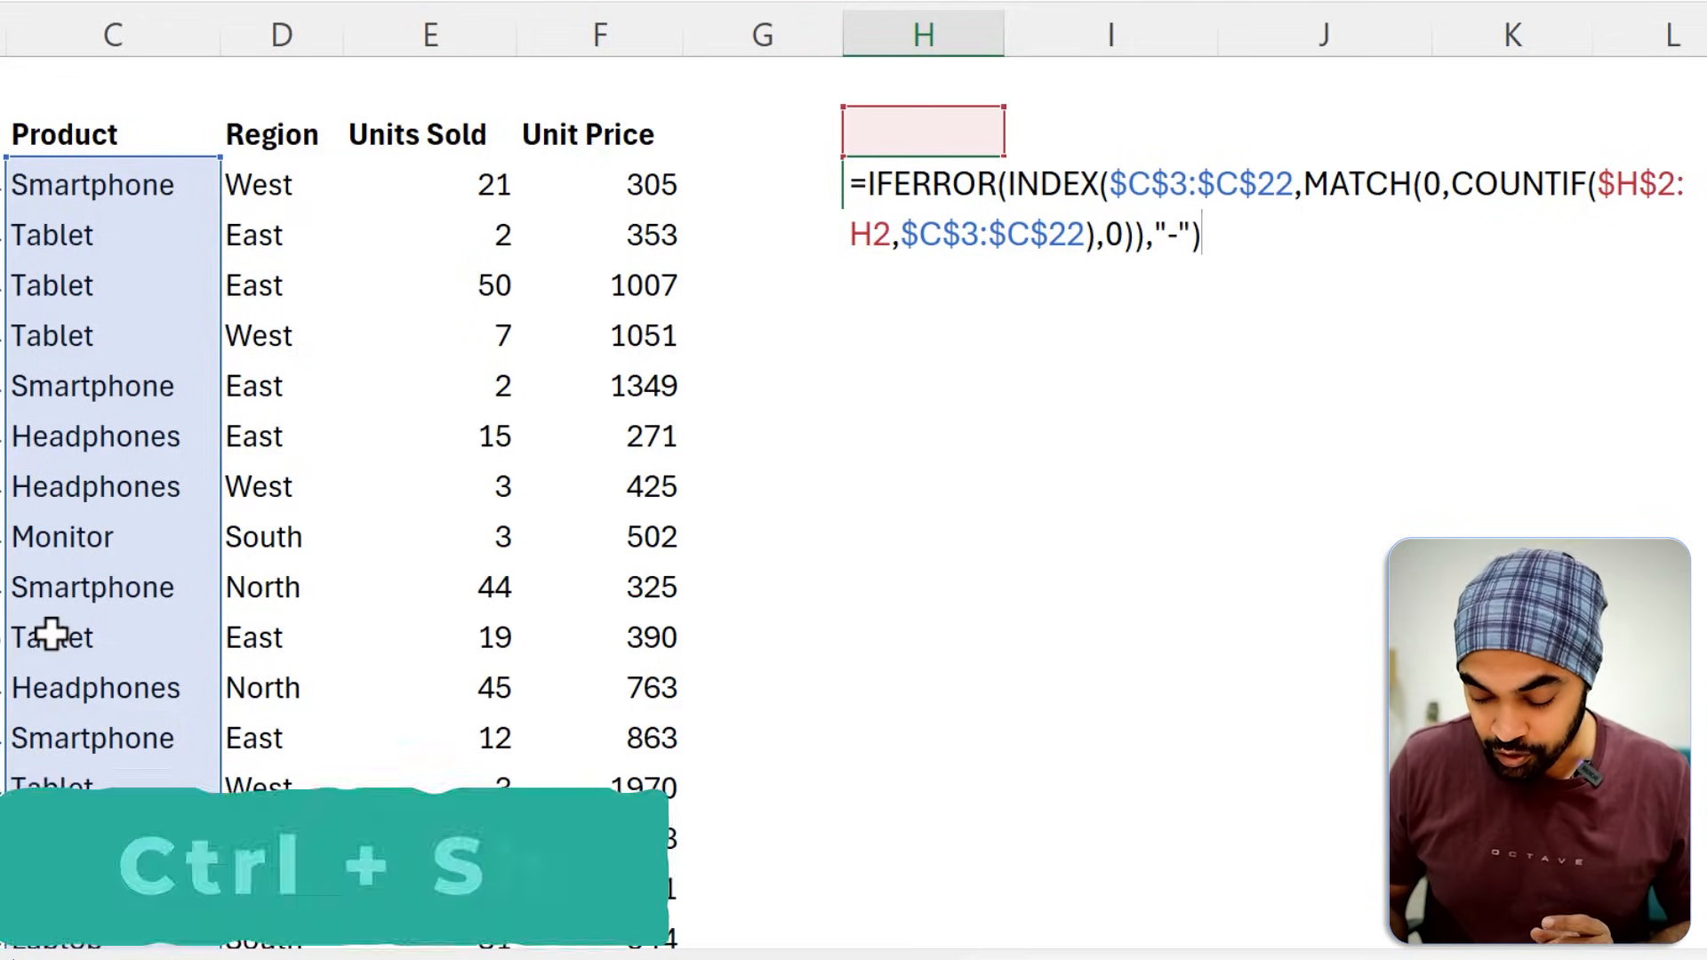
key("ctrl+shift+Return")
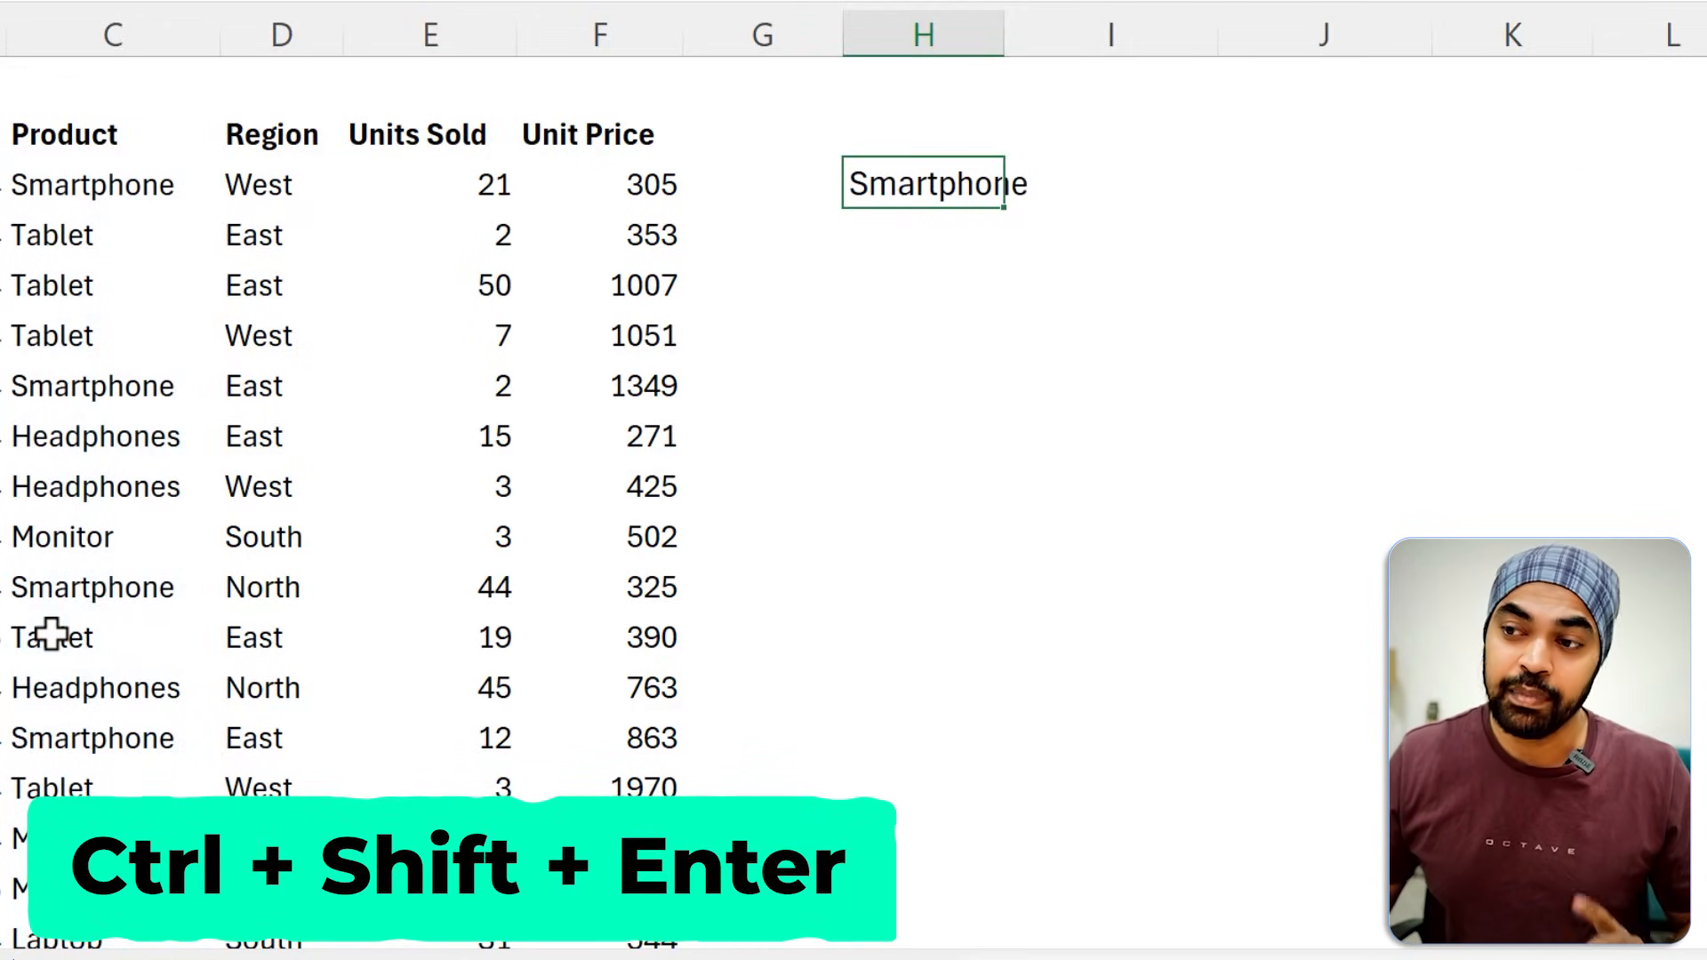
Fill the H3 array formula down to H8 and autofit the width of column H.
left_click_drag(1007, 207, 997, 444)
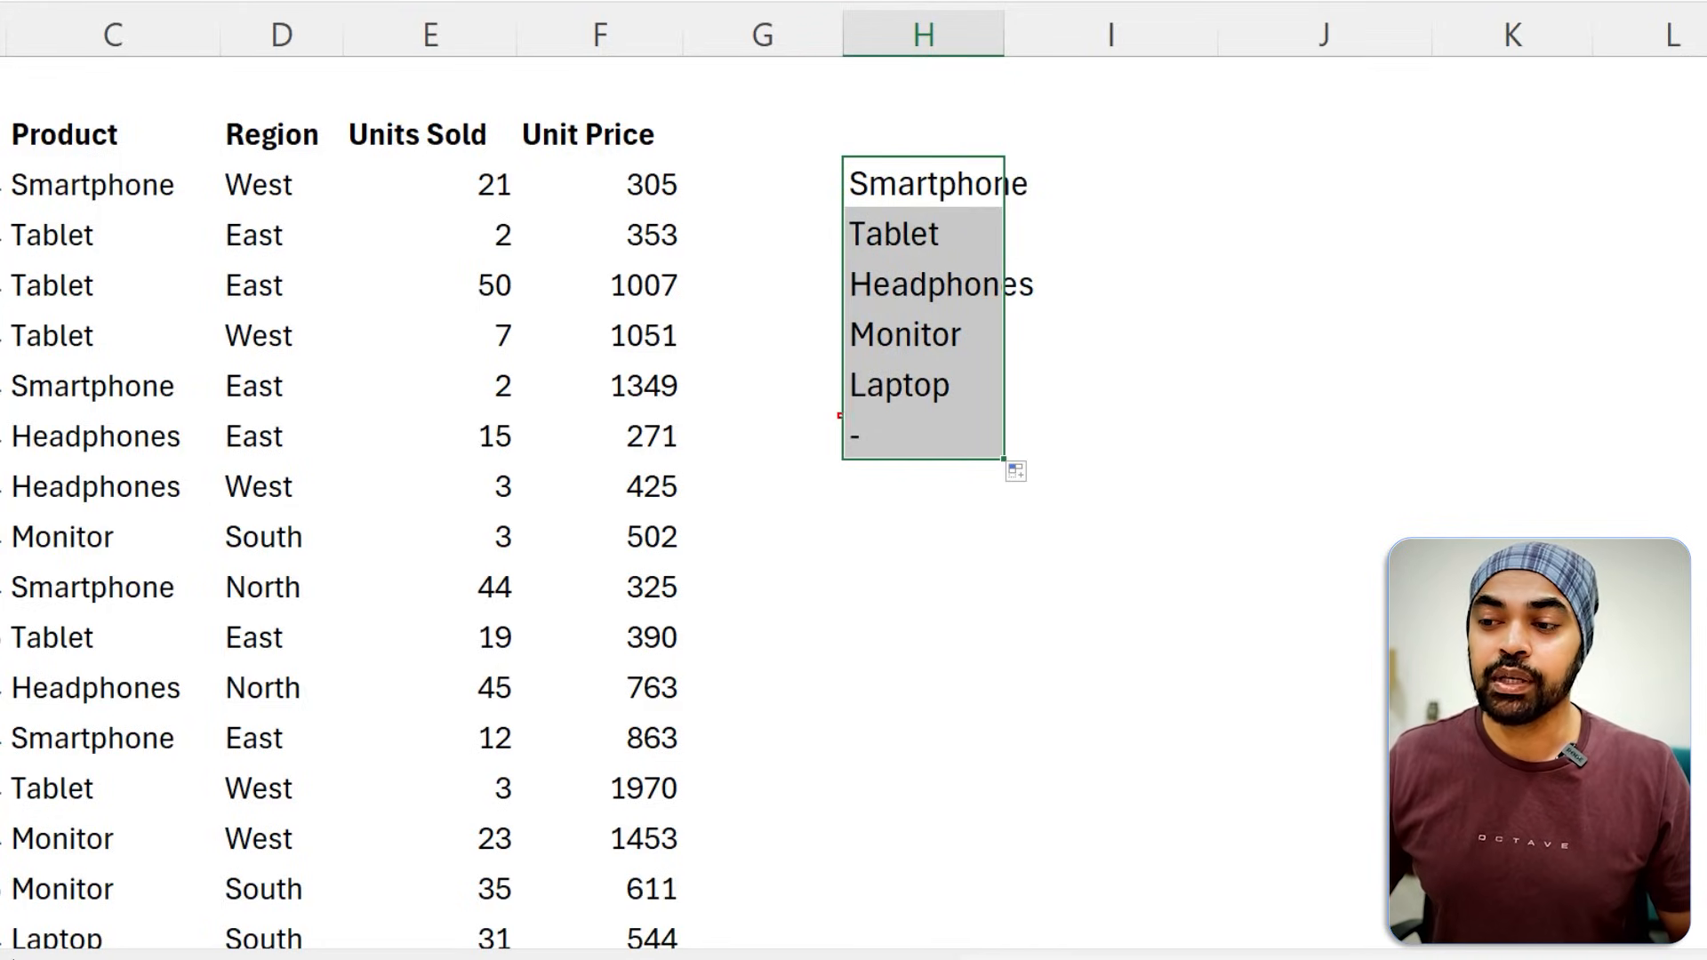
left_click_drag(840, 415, 922, 476)
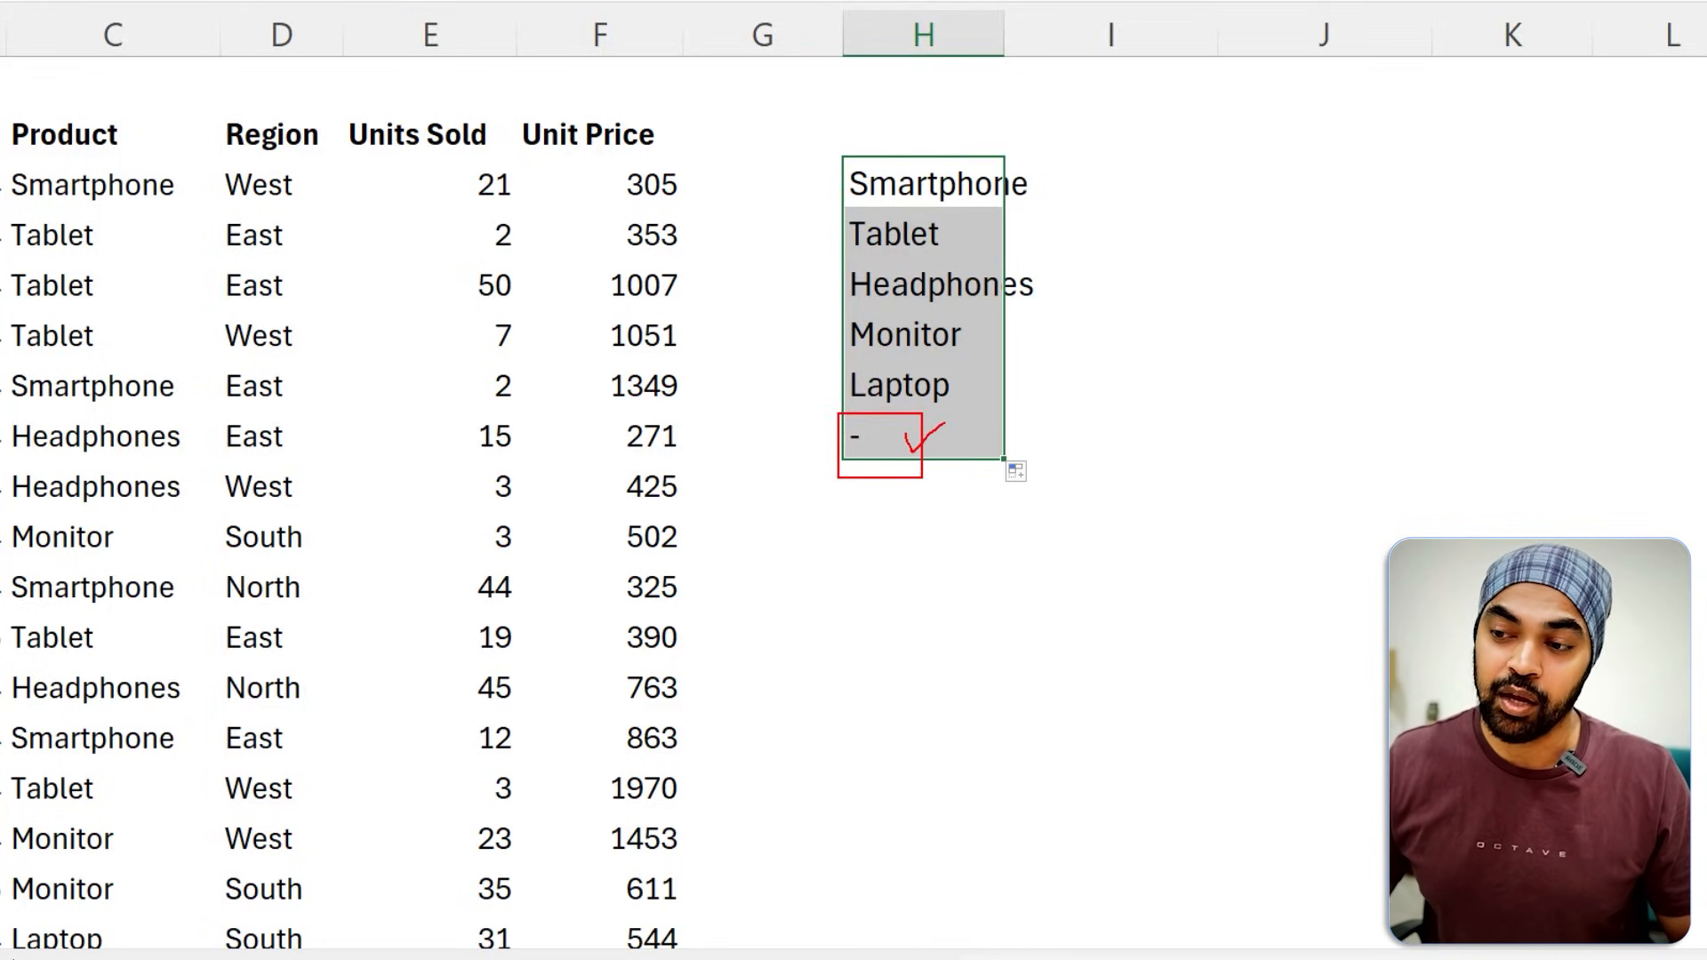
left_click_drag(1031, 172, 1021, 428)
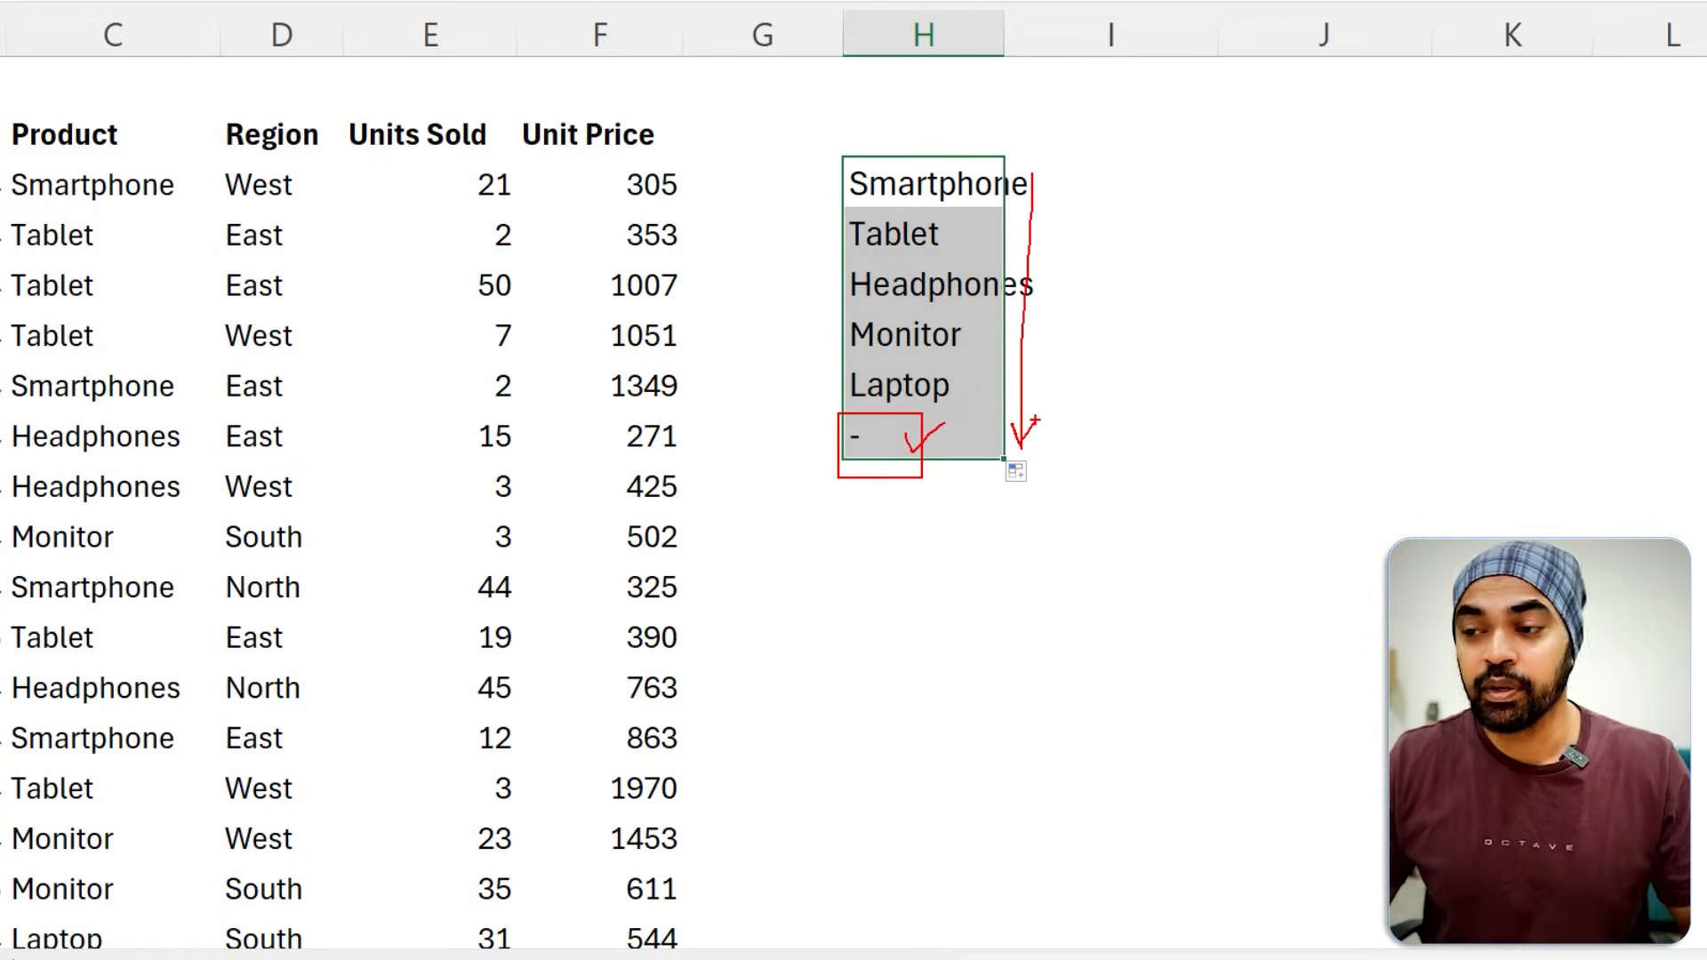
mouse_move(1049, 436)
left_mouse_down()
mouse_move(1049, 569)
mouse_move(1093, 606)
left_mouse_up()
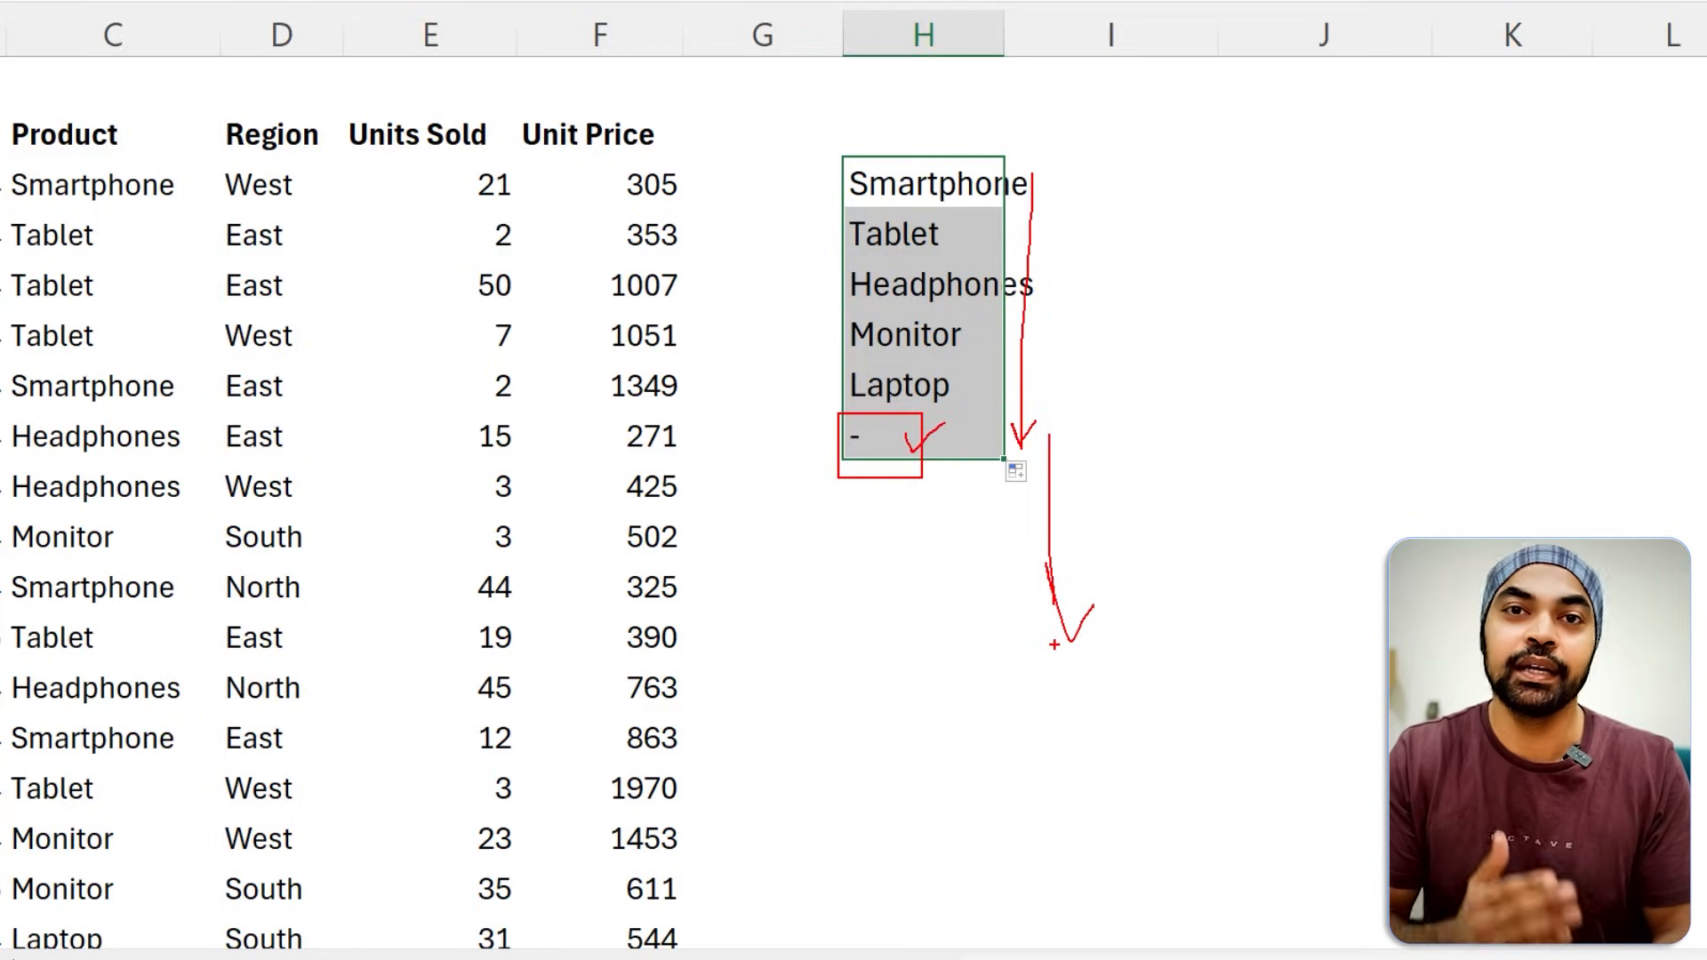
key("Escape")
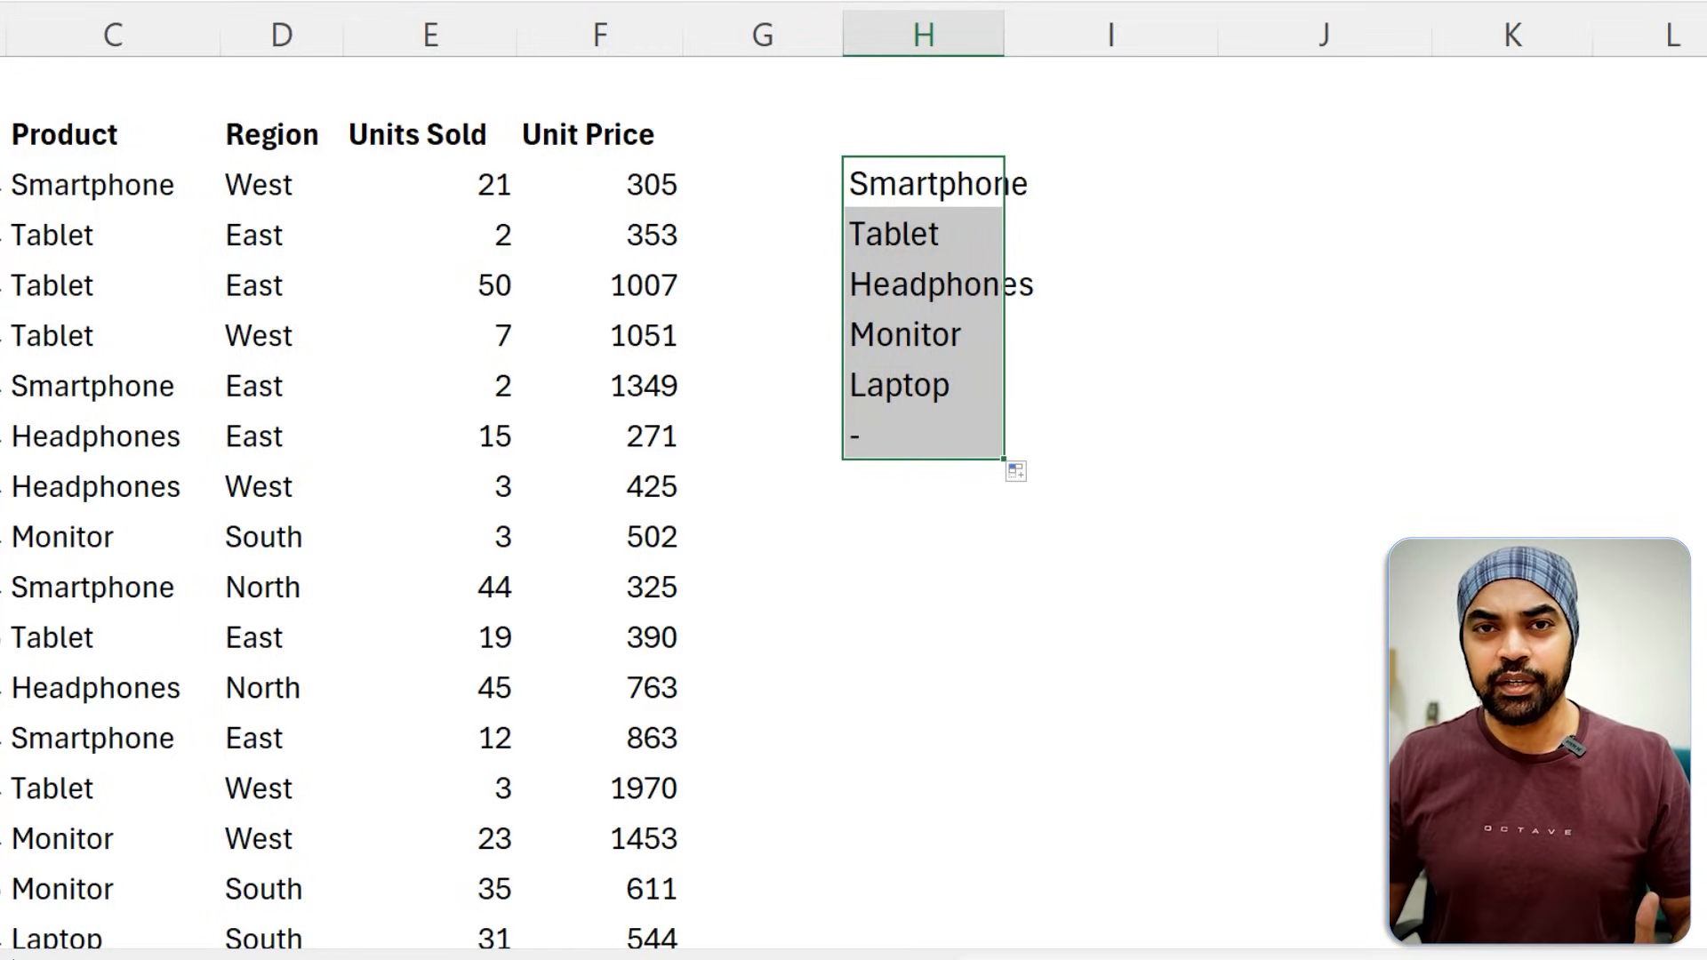
double_click(1006, 31)
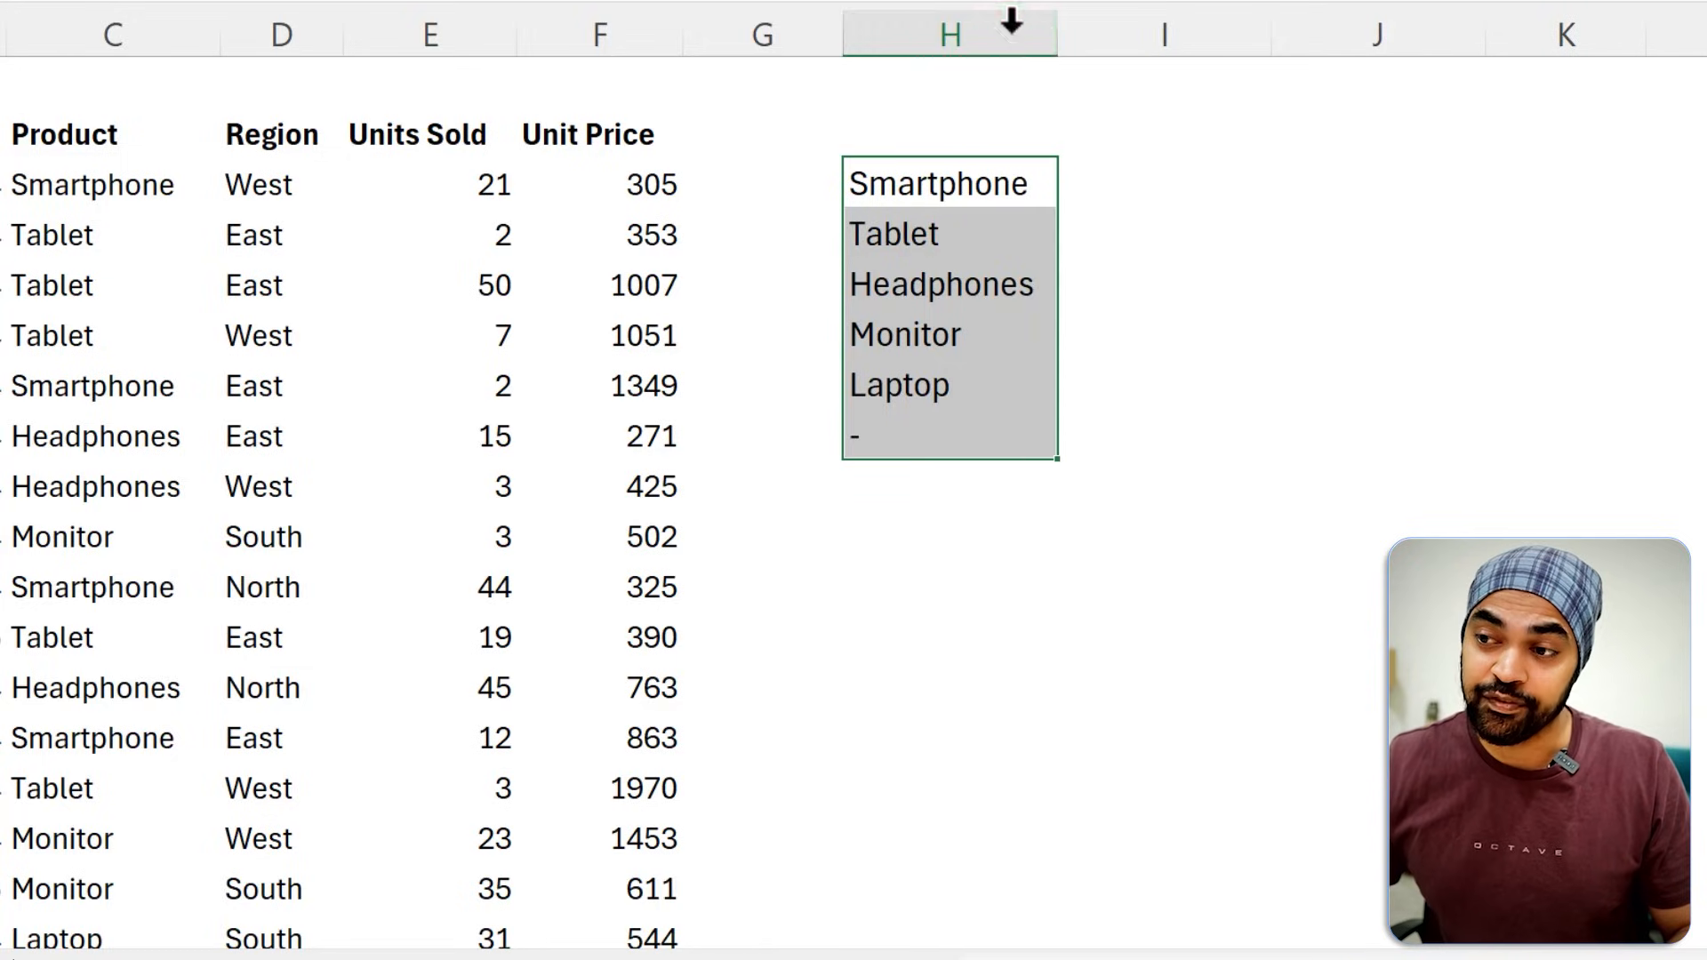
Enter =UNIQUE(C3:C22) in I3 to list the distinct products beside the array formula list.
left_click(1229, 187)
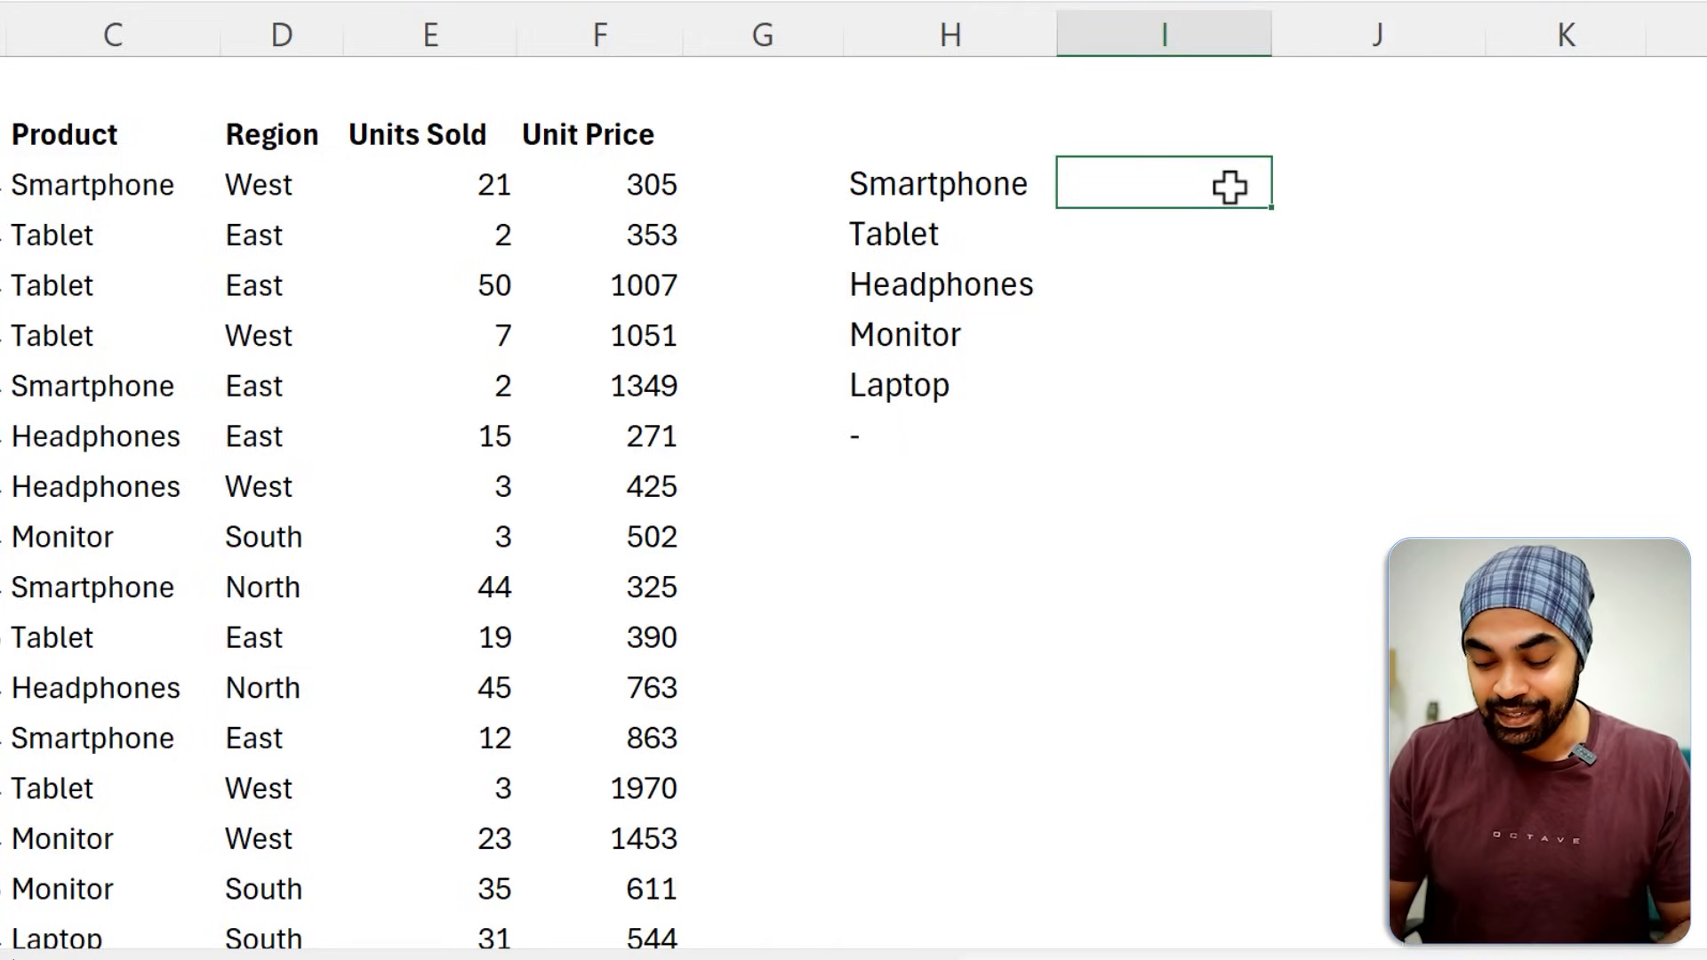
type("=un")
key("BackSpace")
type("uni")
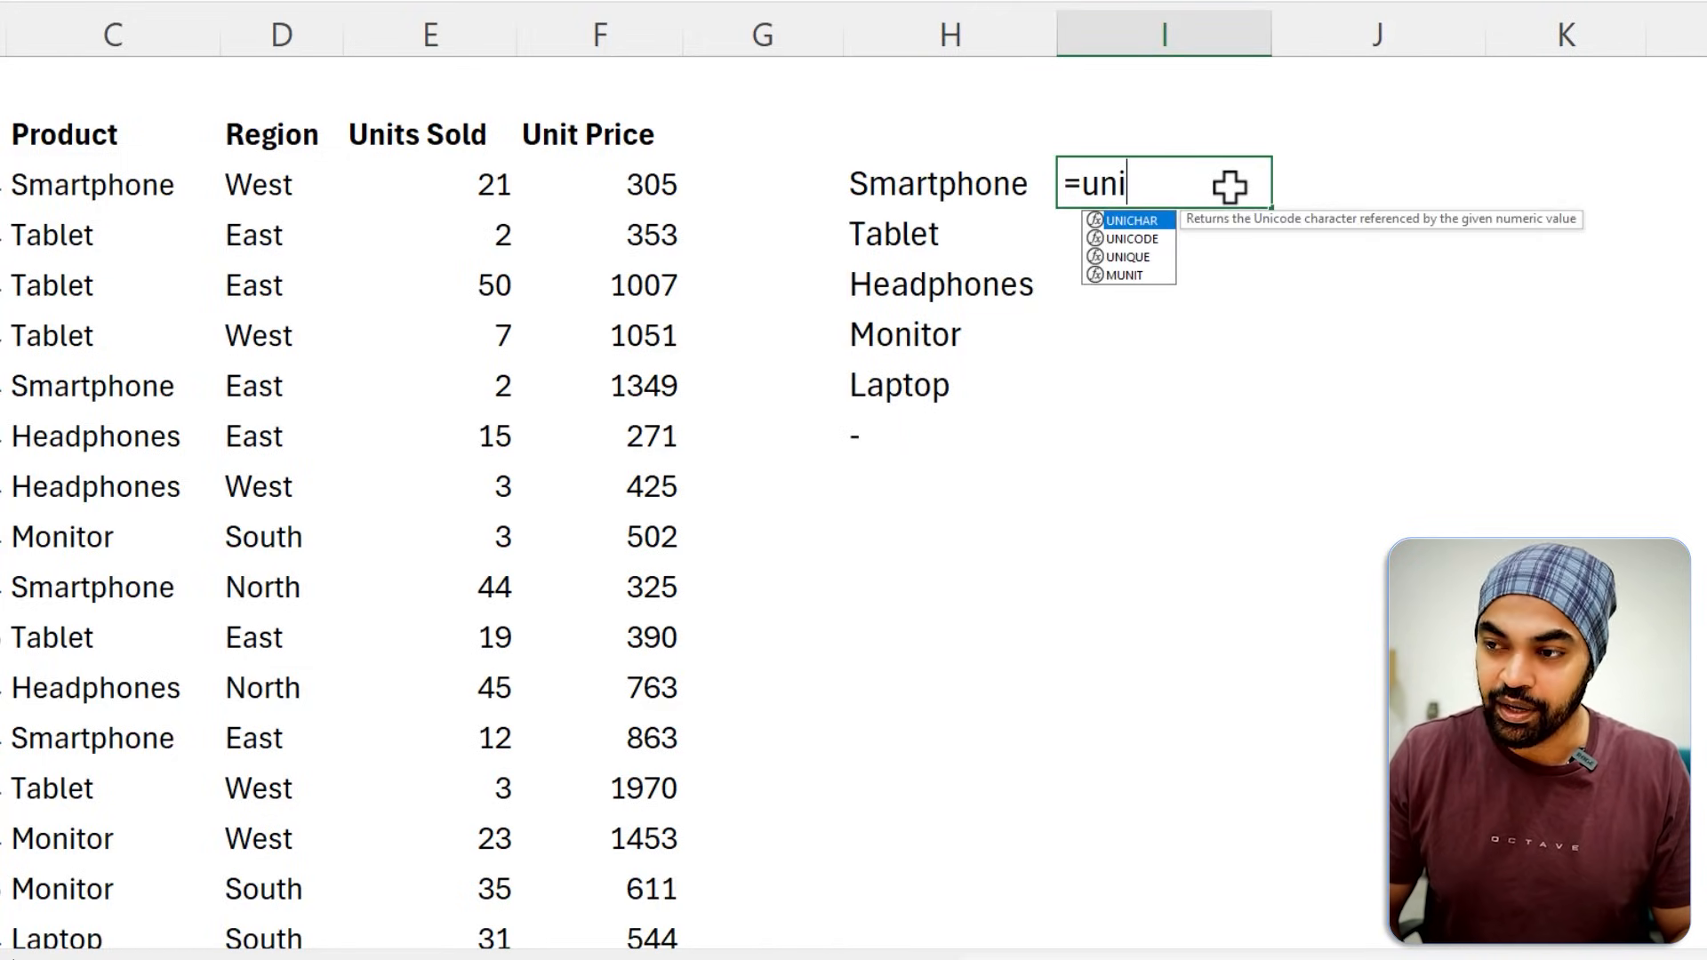
key("Down")
key("Down")
key("Tab")
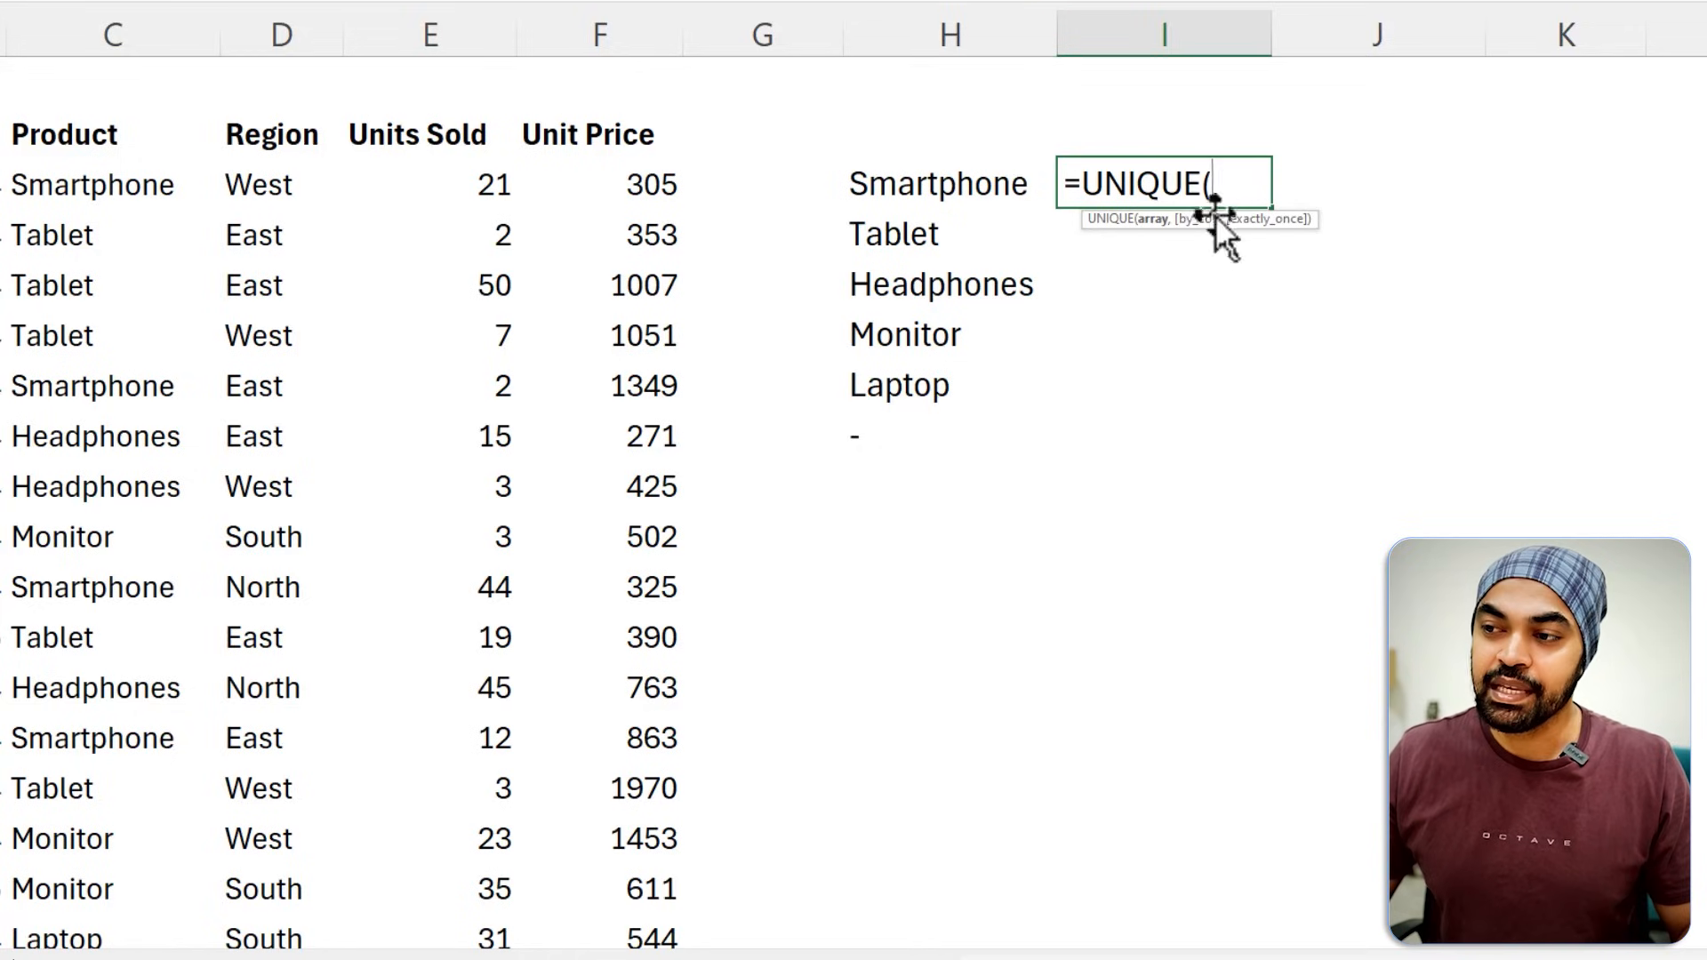
left_click(105, 187)
key("ctrl+shift+Down")
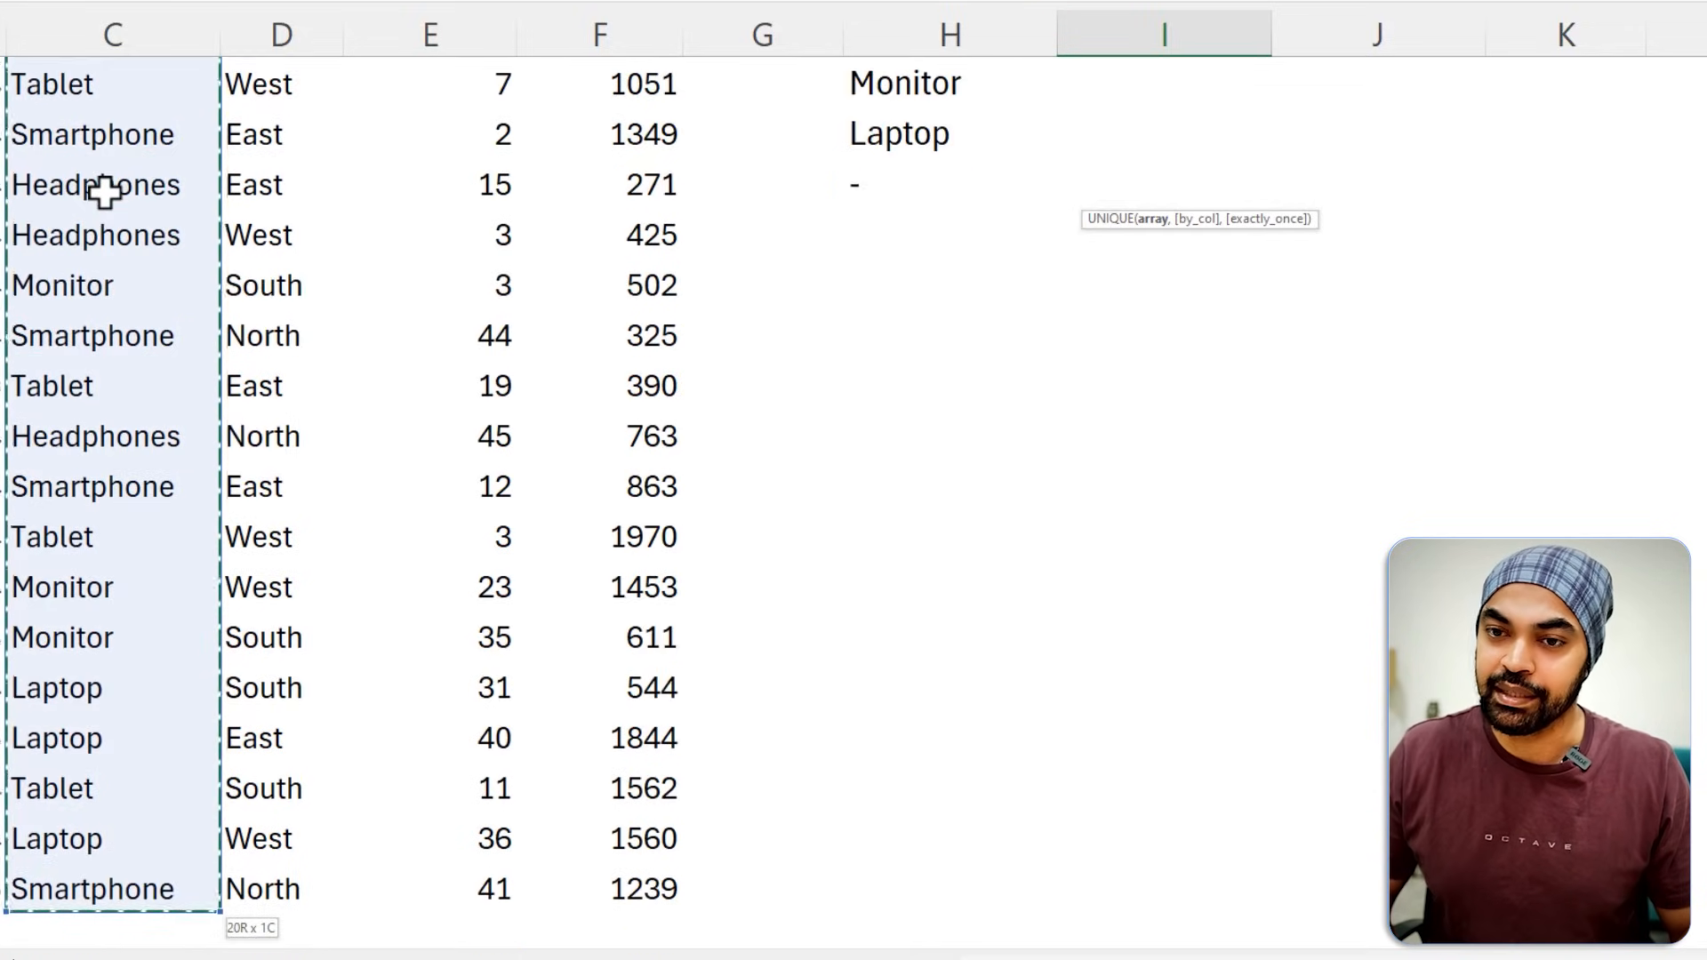
scroll(105, 189, "up", 2)
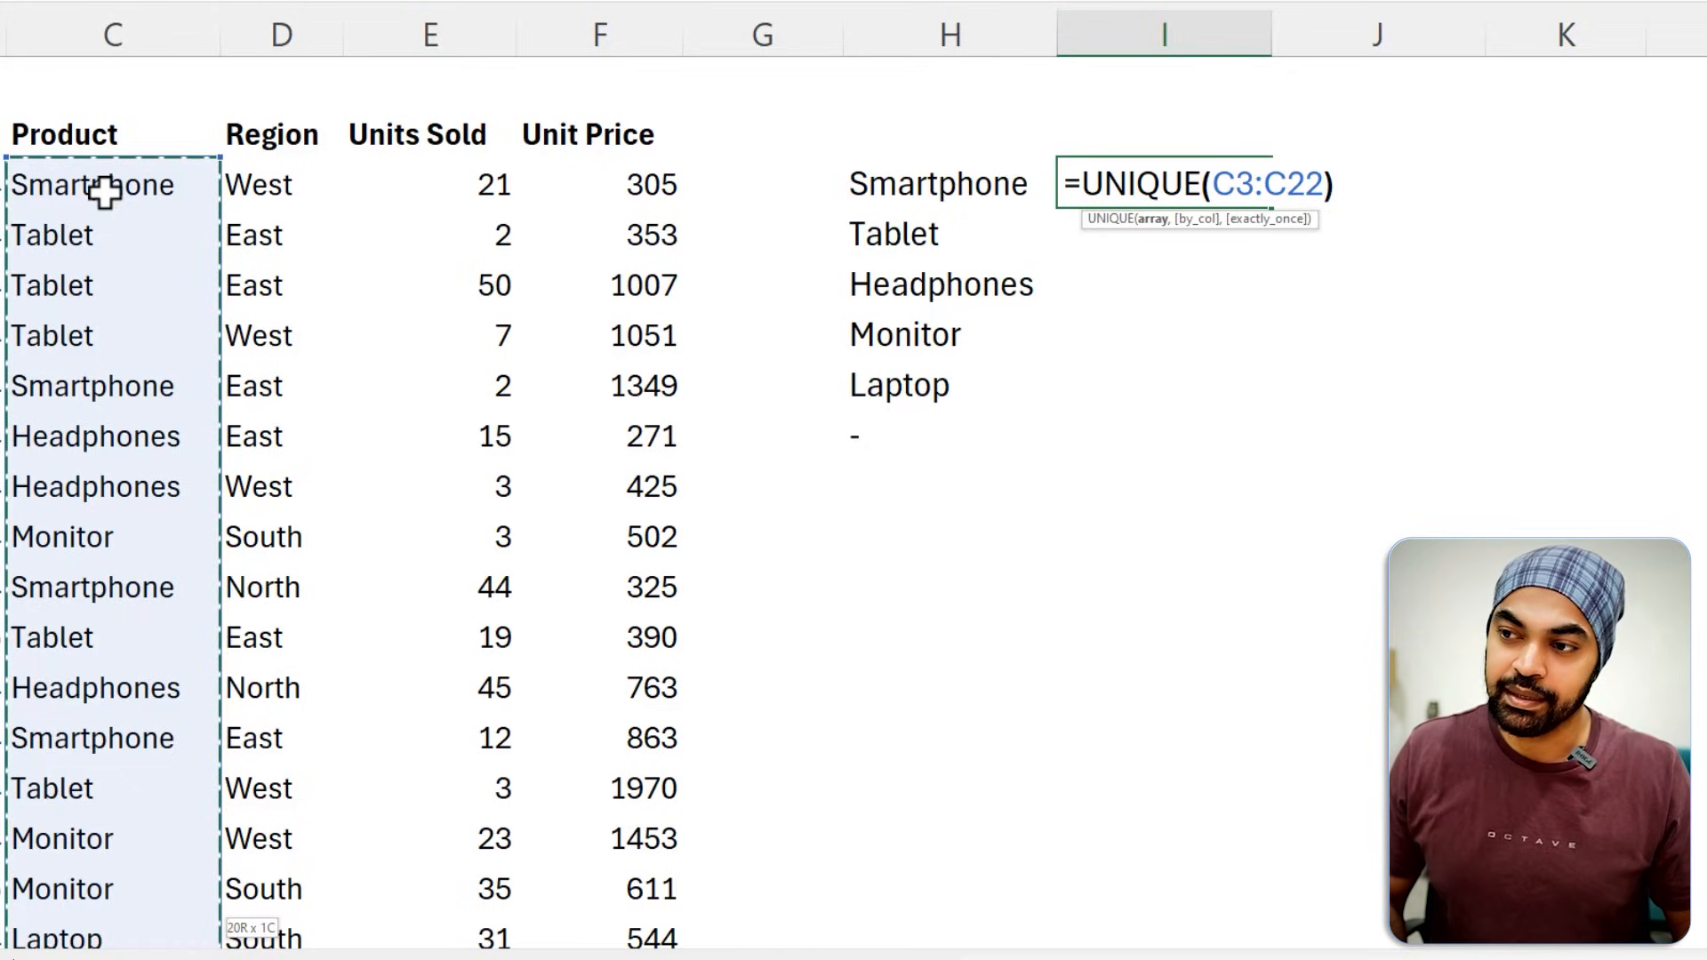
type(")")
key("Return")
key("Up")
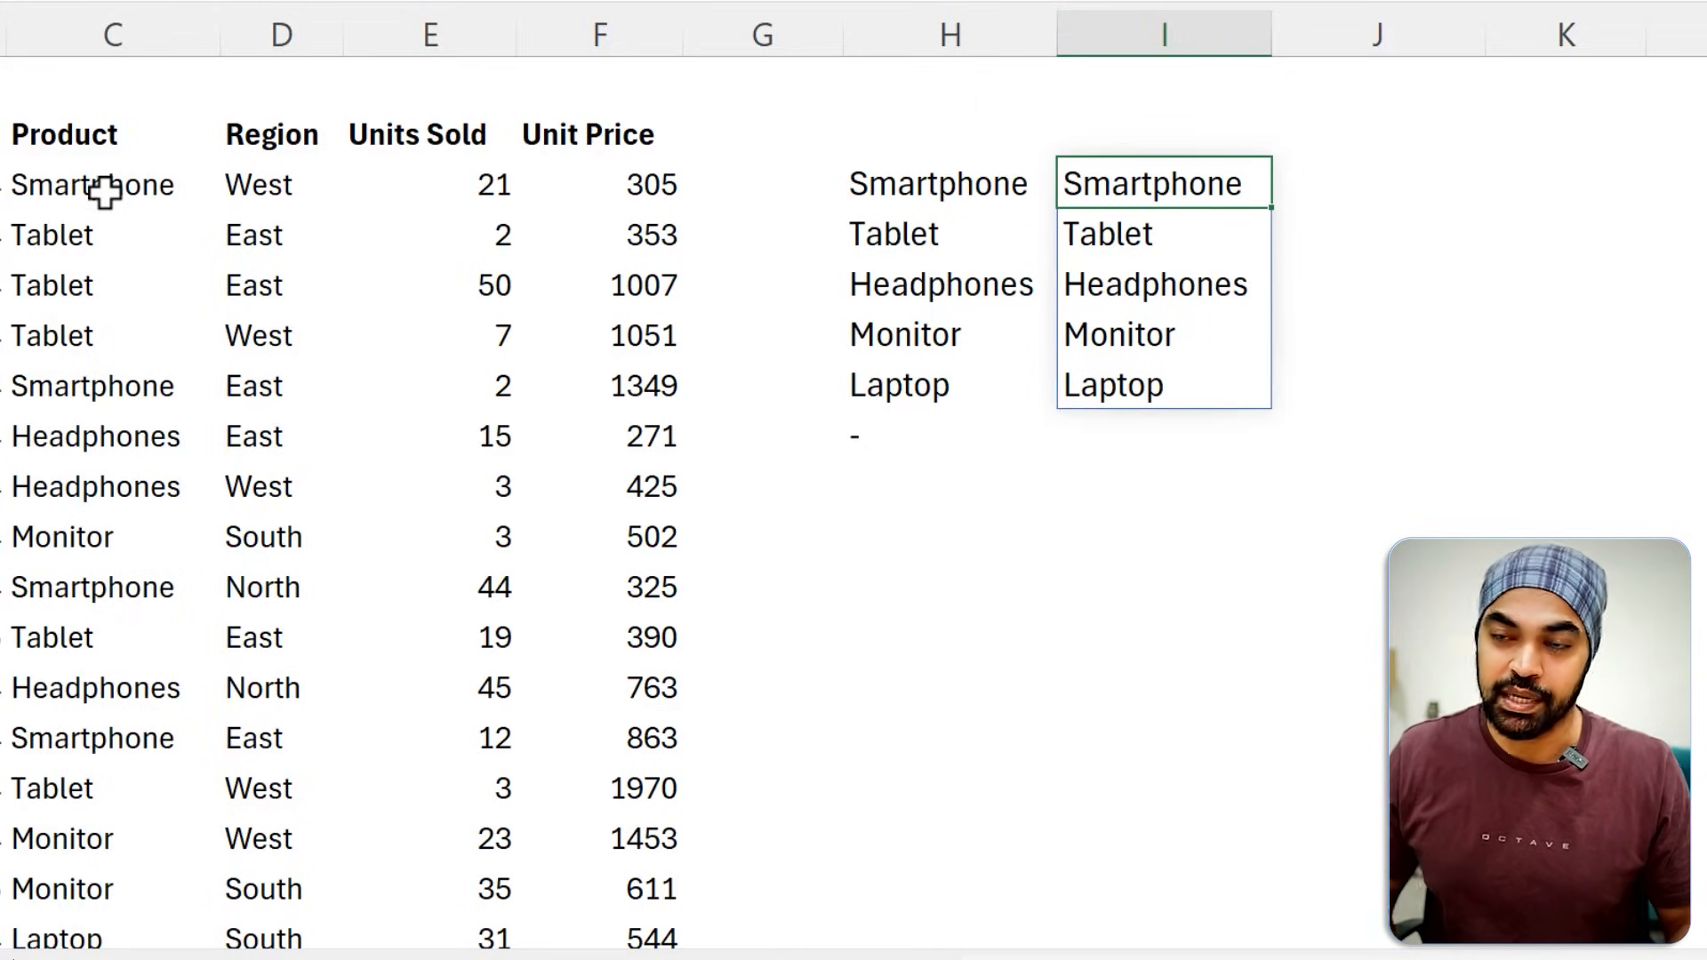
Replace the product in C5 with Watch and the product in C7 with Ring.
left_click(92, 287)
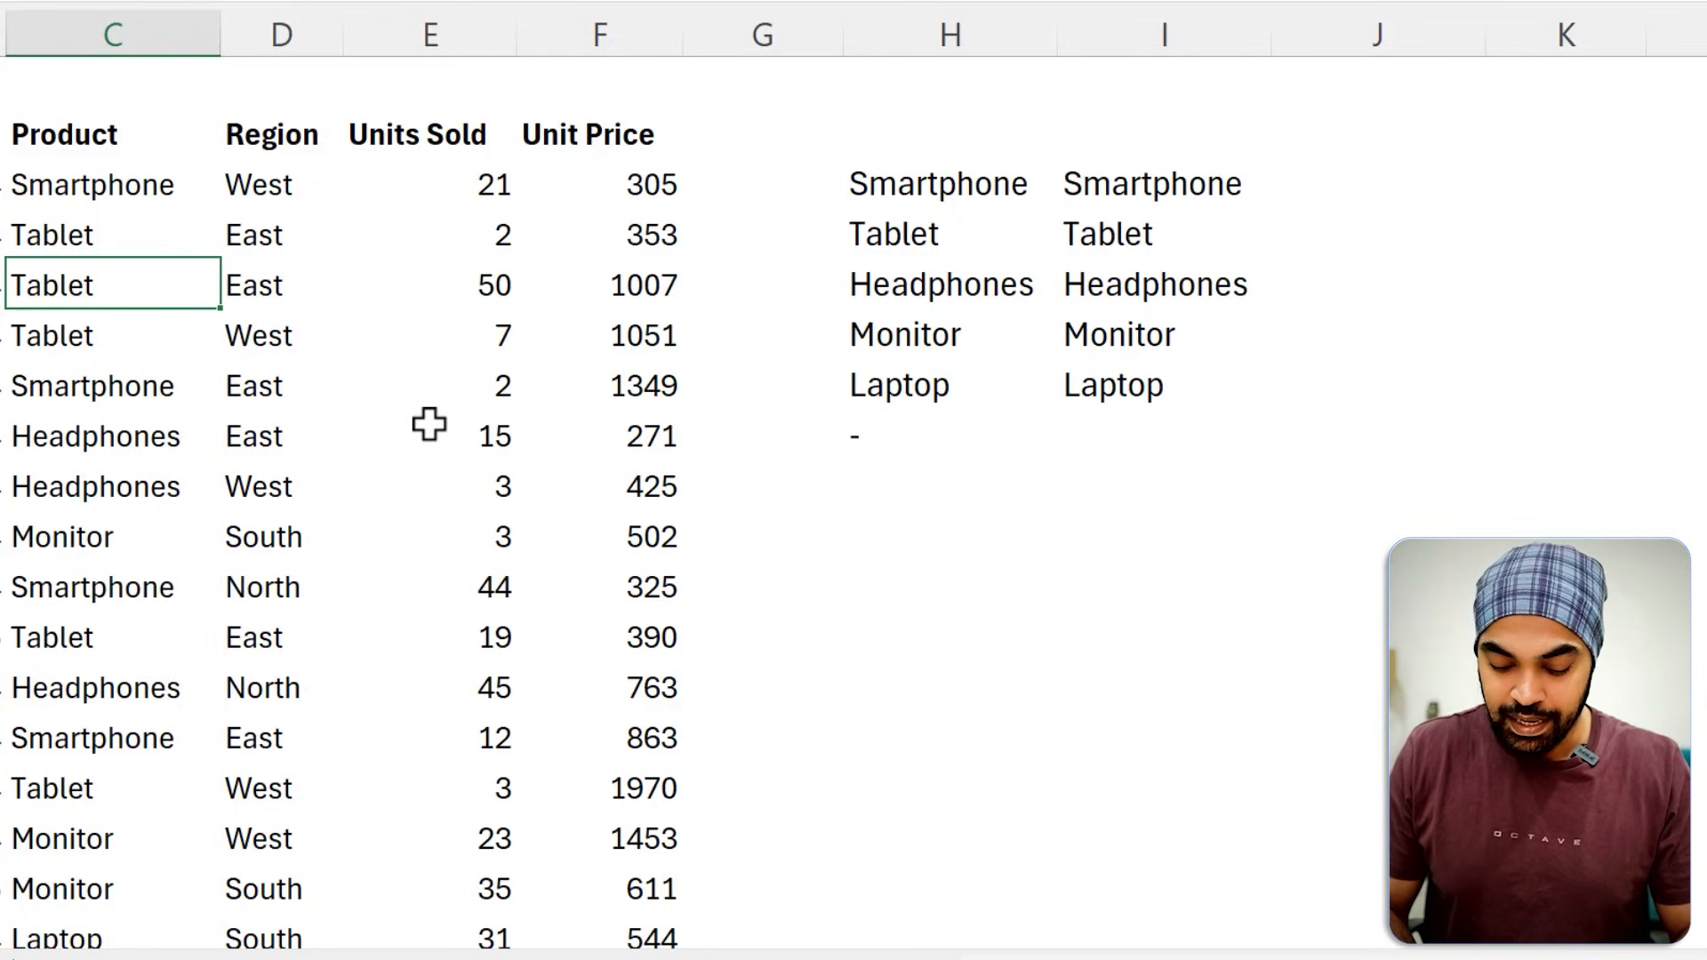
type("Watch")
key("Return")
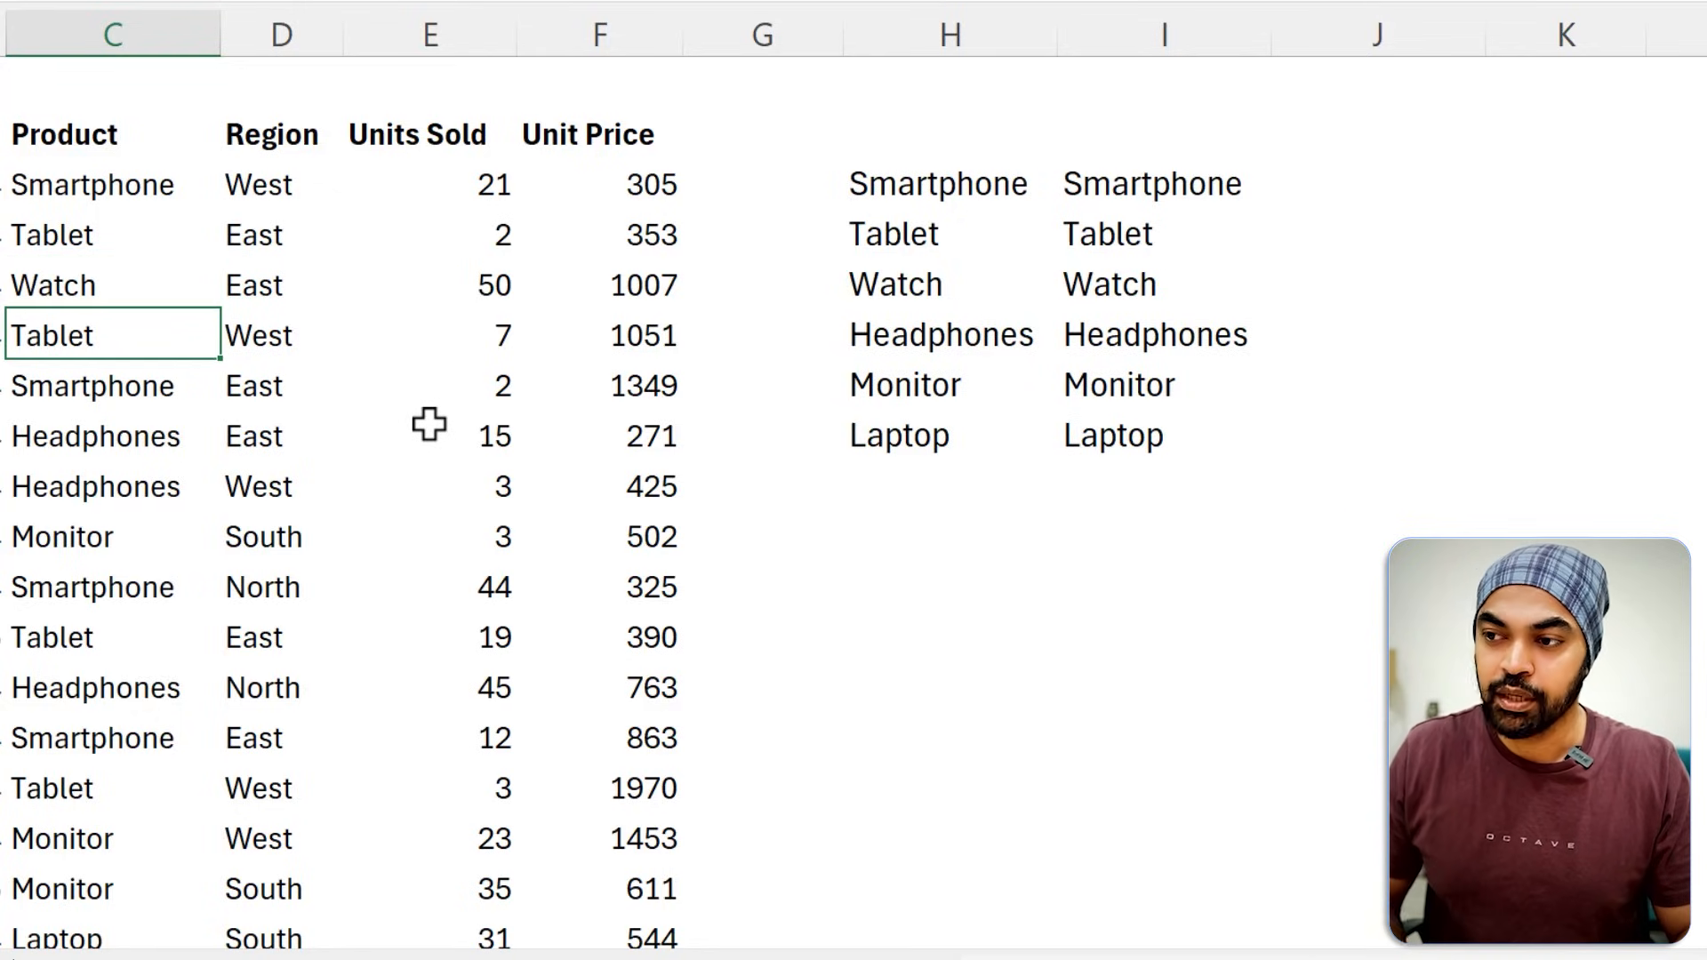
left_click(1143, 296)
left_click(72, 385)
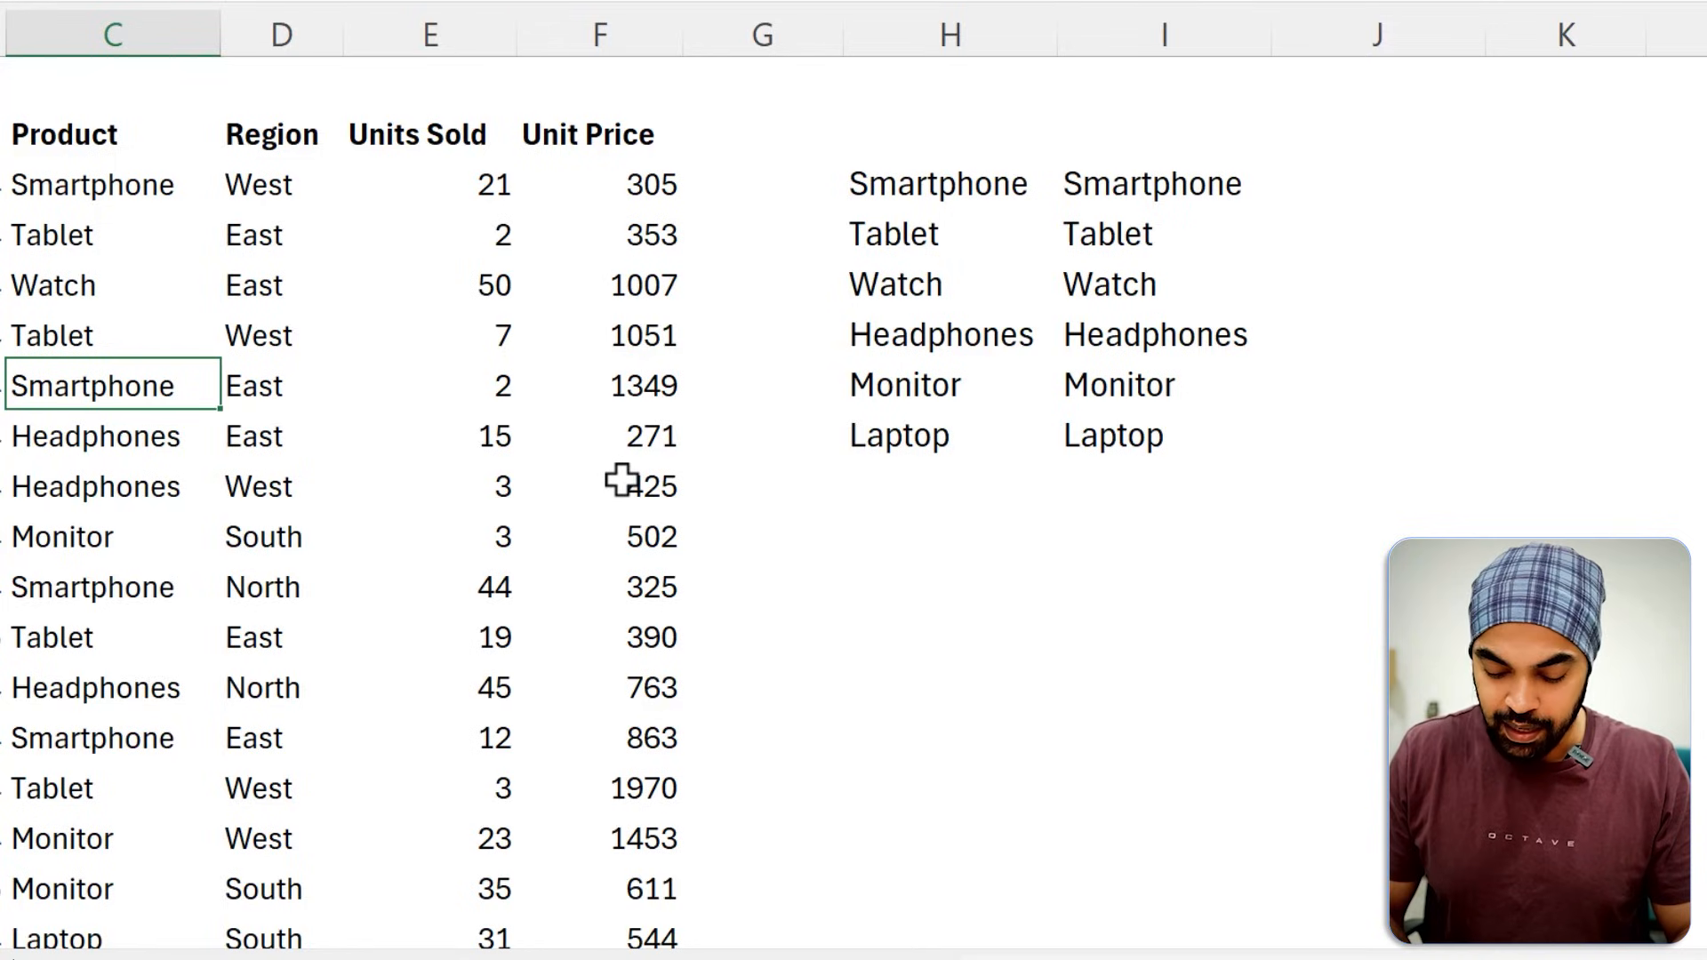
type("Rning")
key("Return")
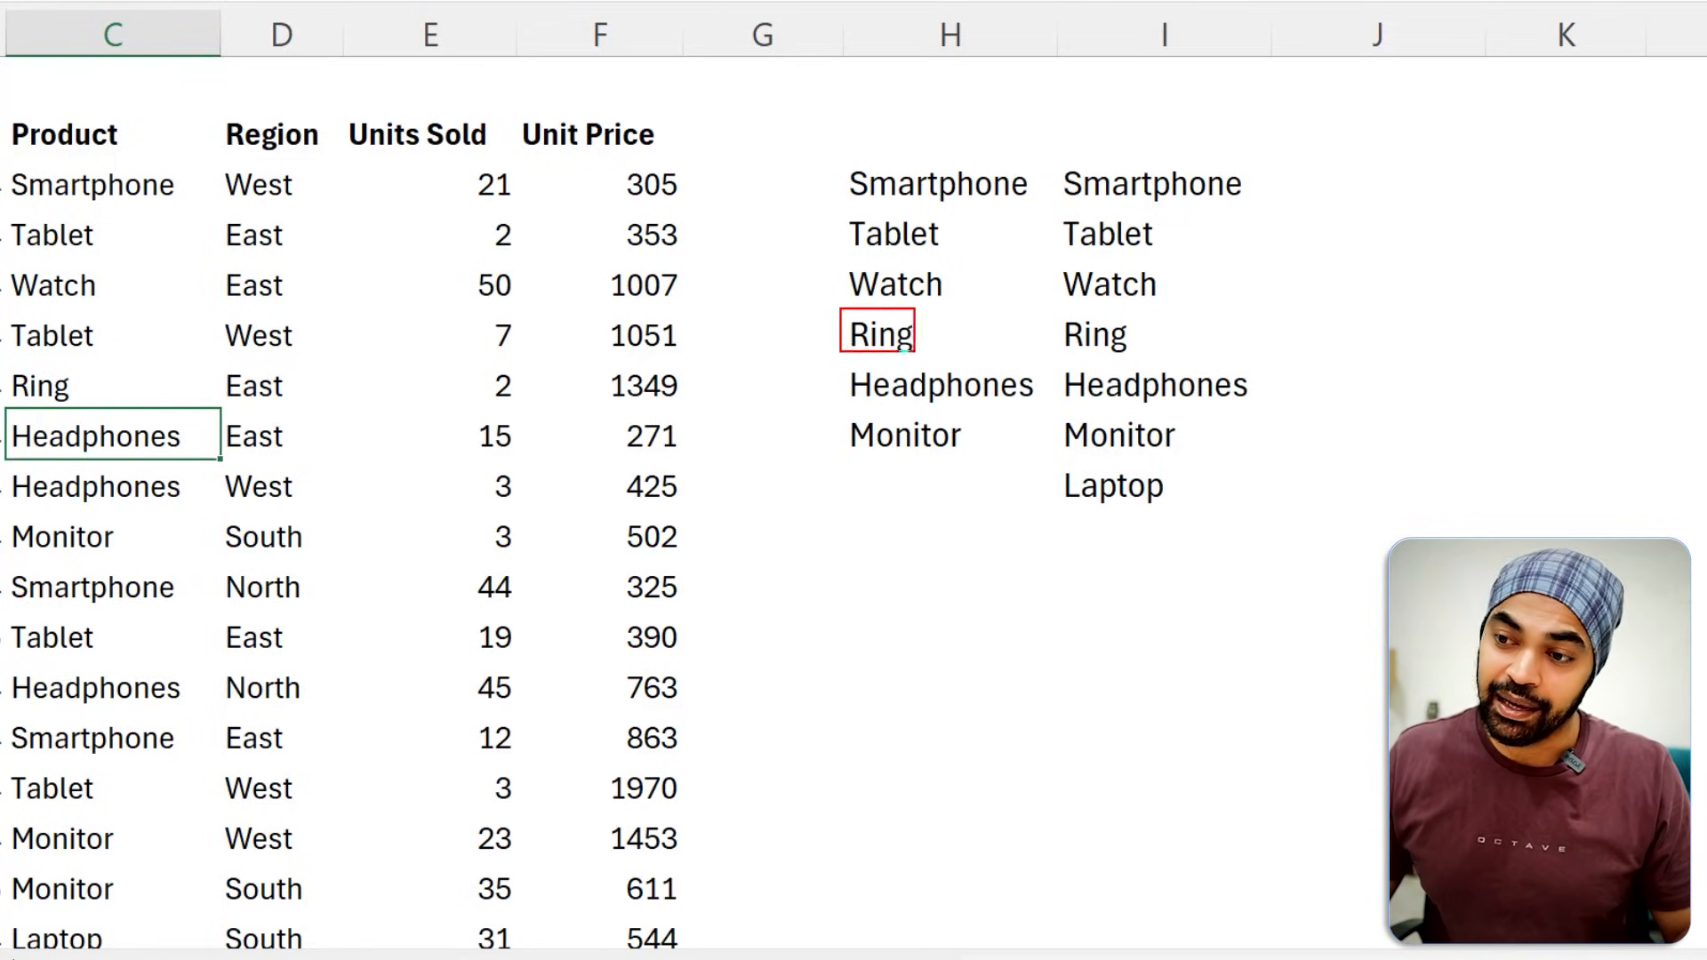
Compare the two product lists in columns H and I and examine the range used by the formula in I3.
left_click_drag(860, 166, 1012, 478)
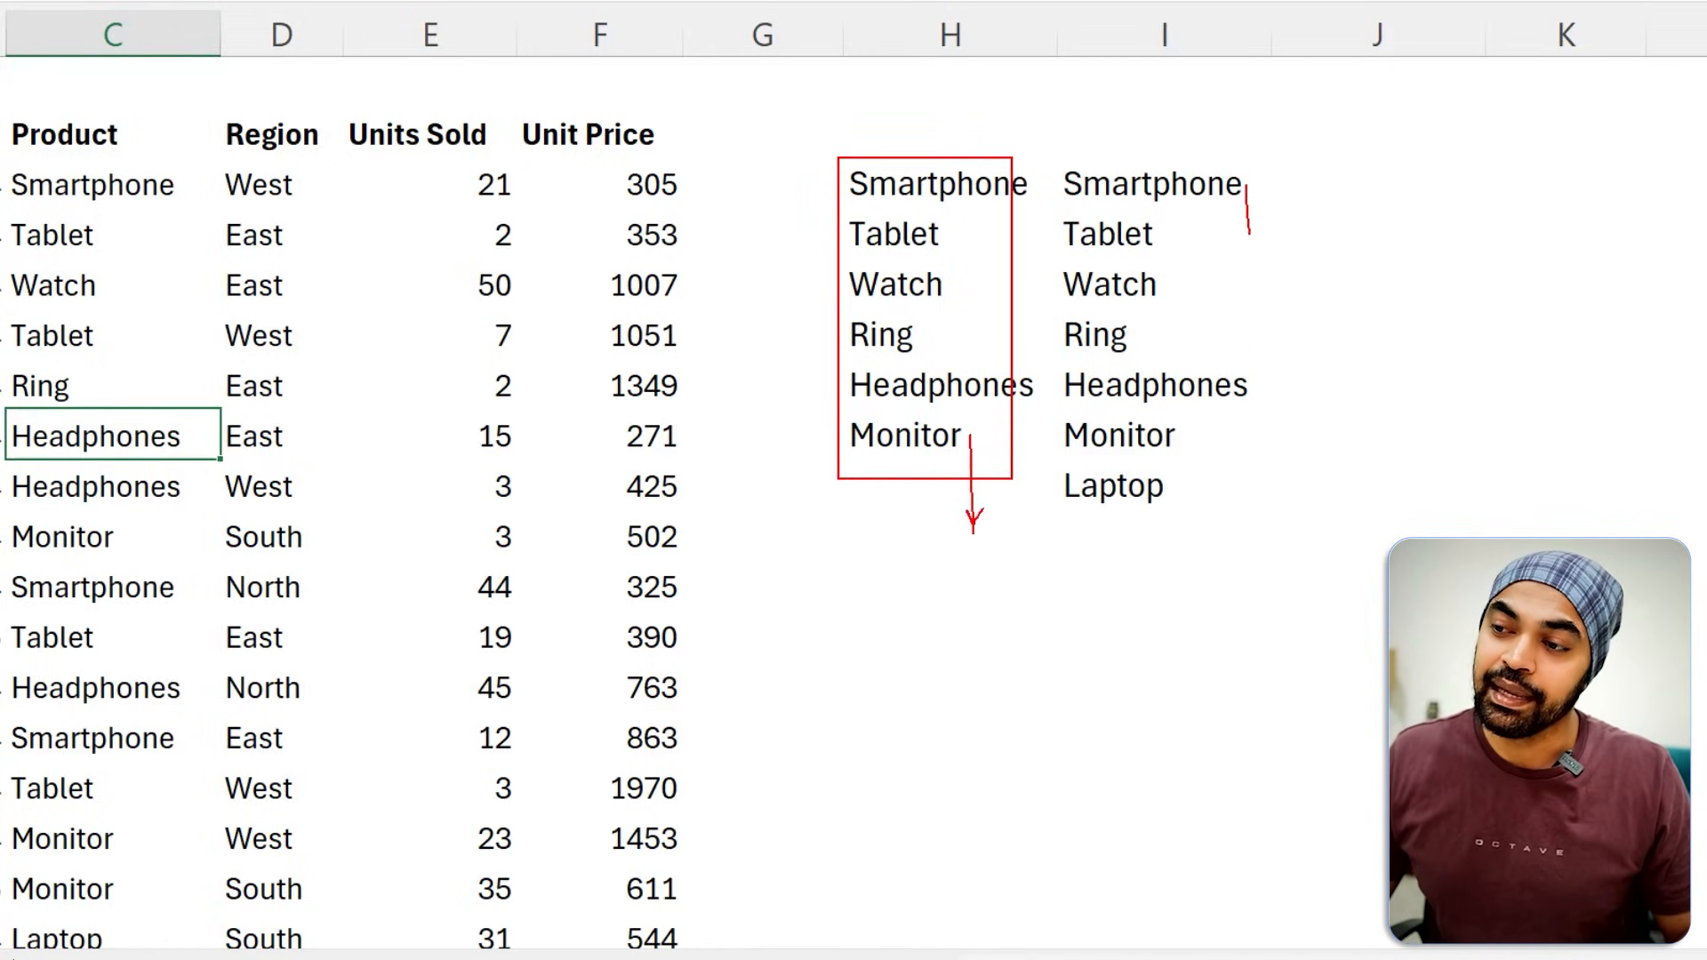
left_click_drag(1249, 234, 1264, 453)
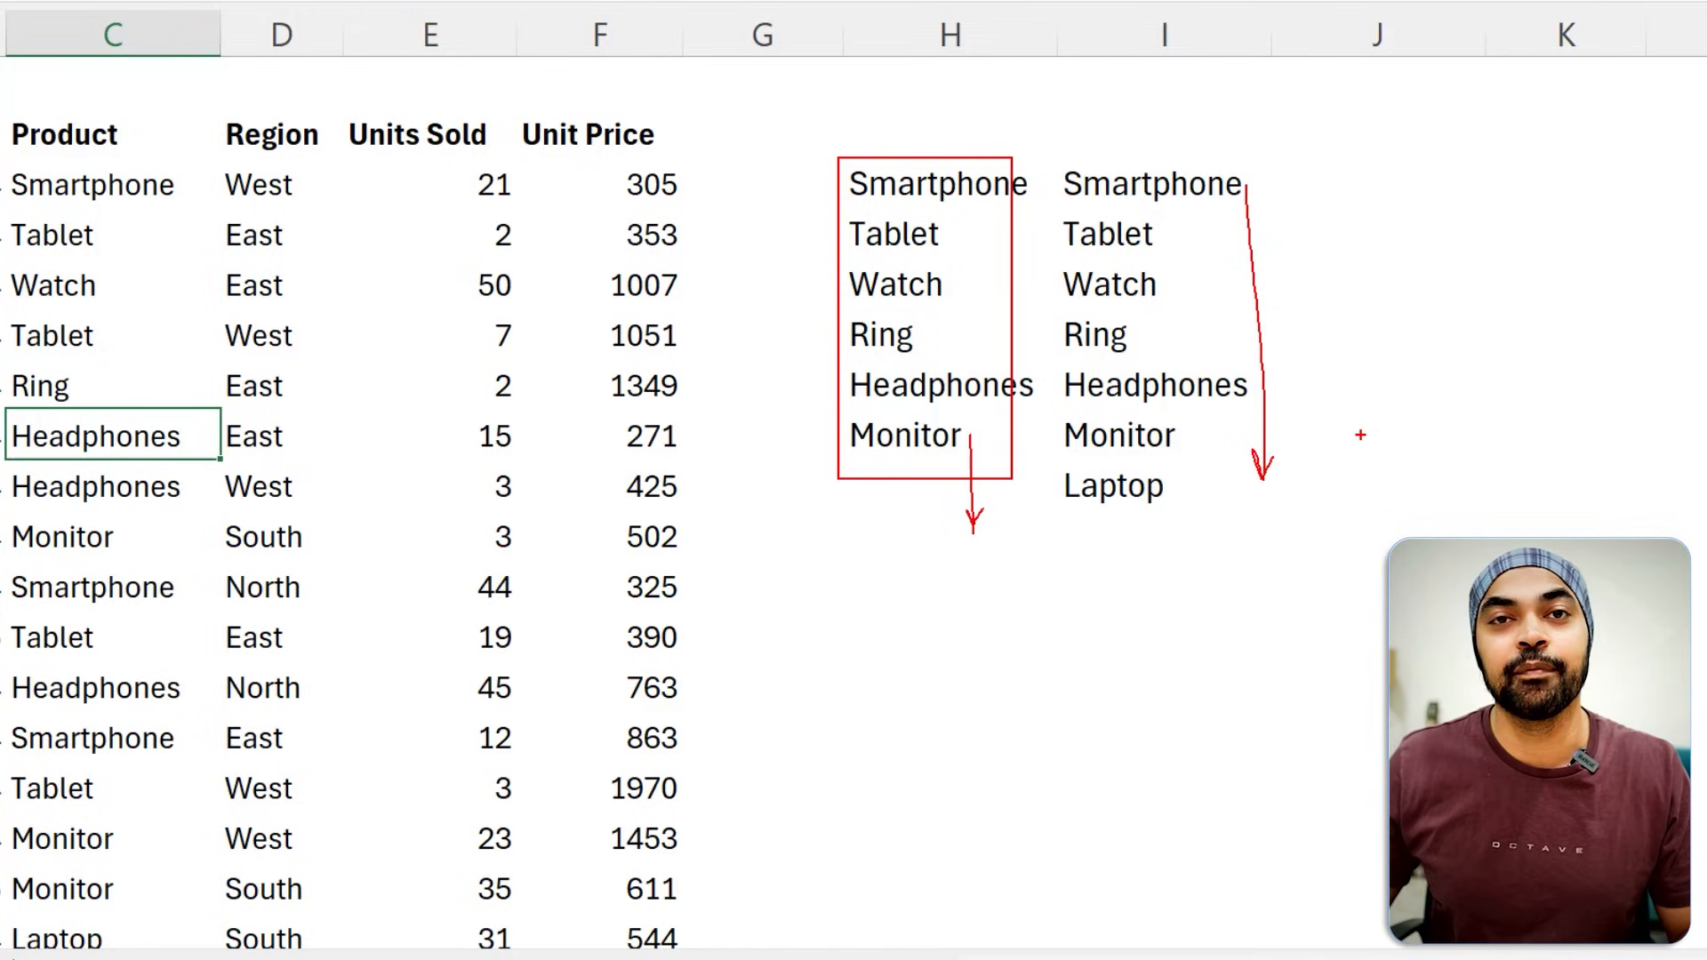
key("Escape")
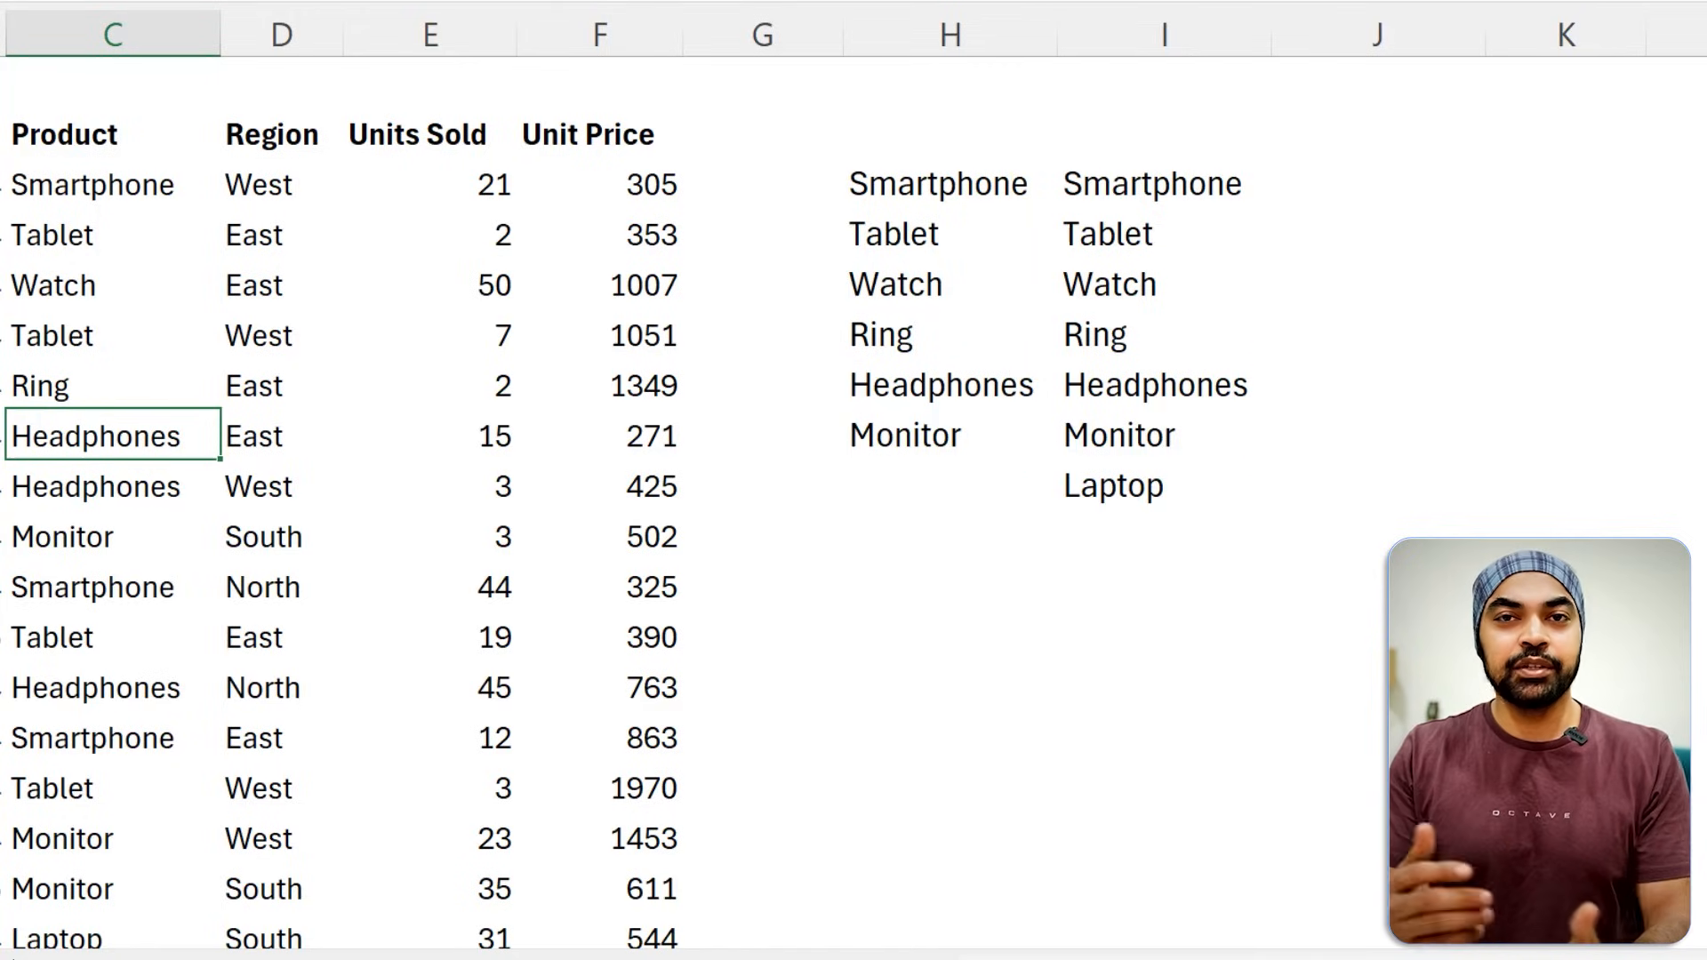
left_click(1150, 171)
double_click(1148, 172)
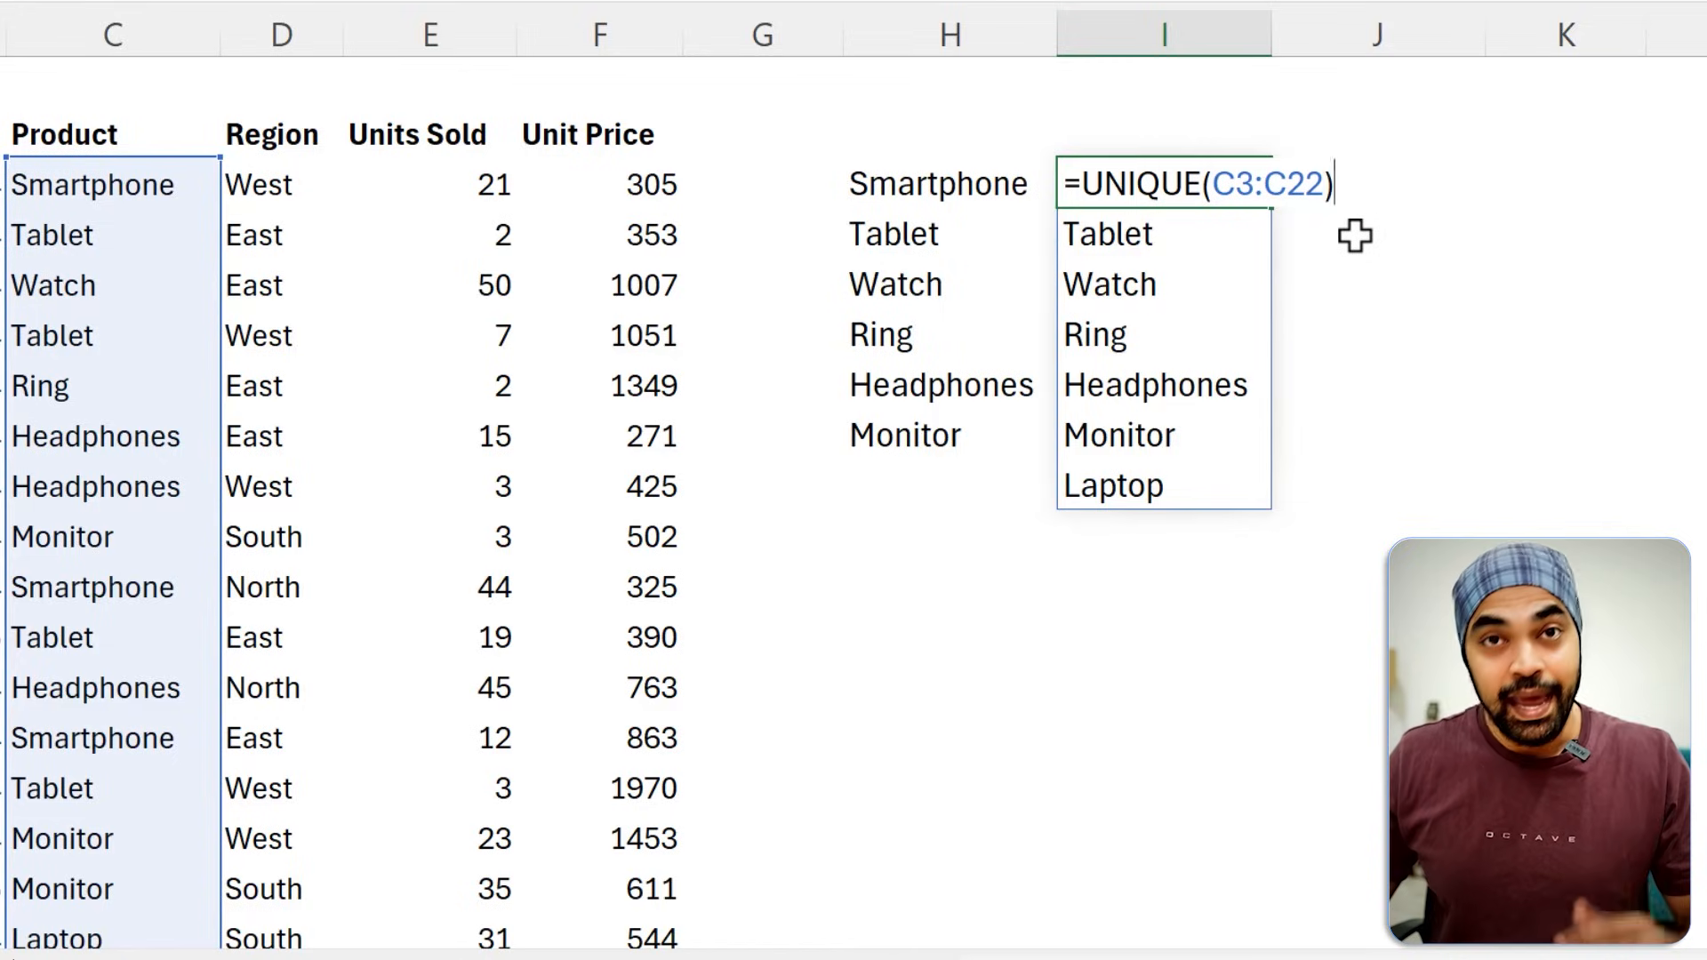
key("ctrl+2")
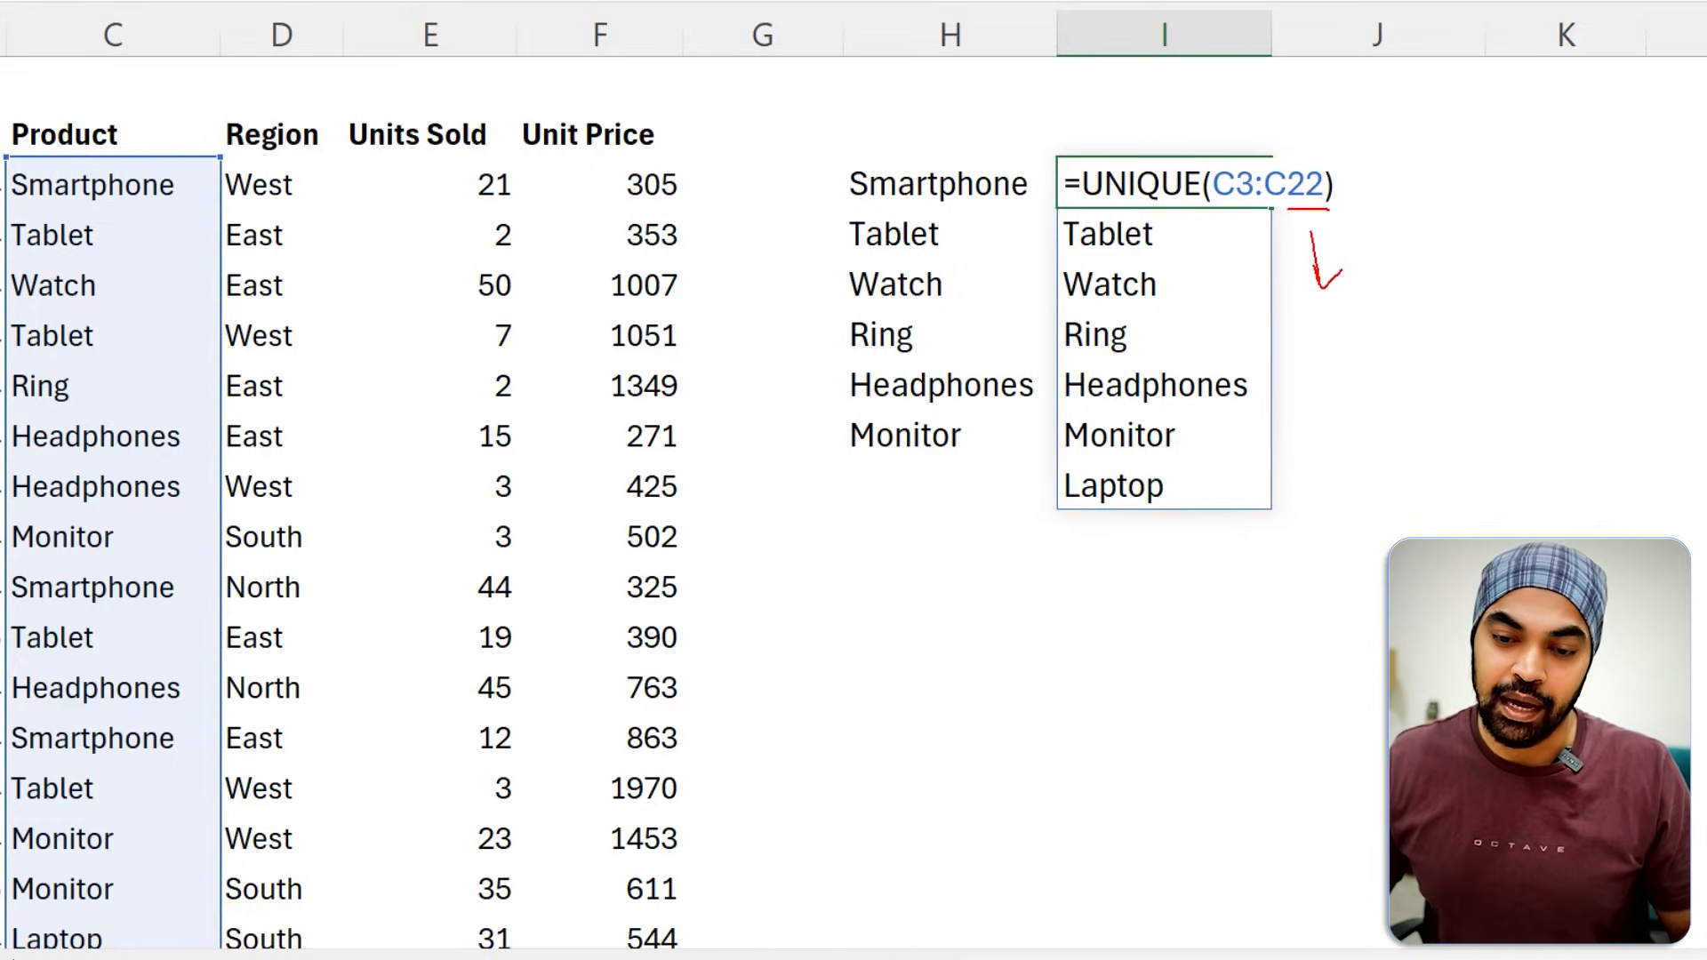
left_click_drag(178, 822, 171, 951)
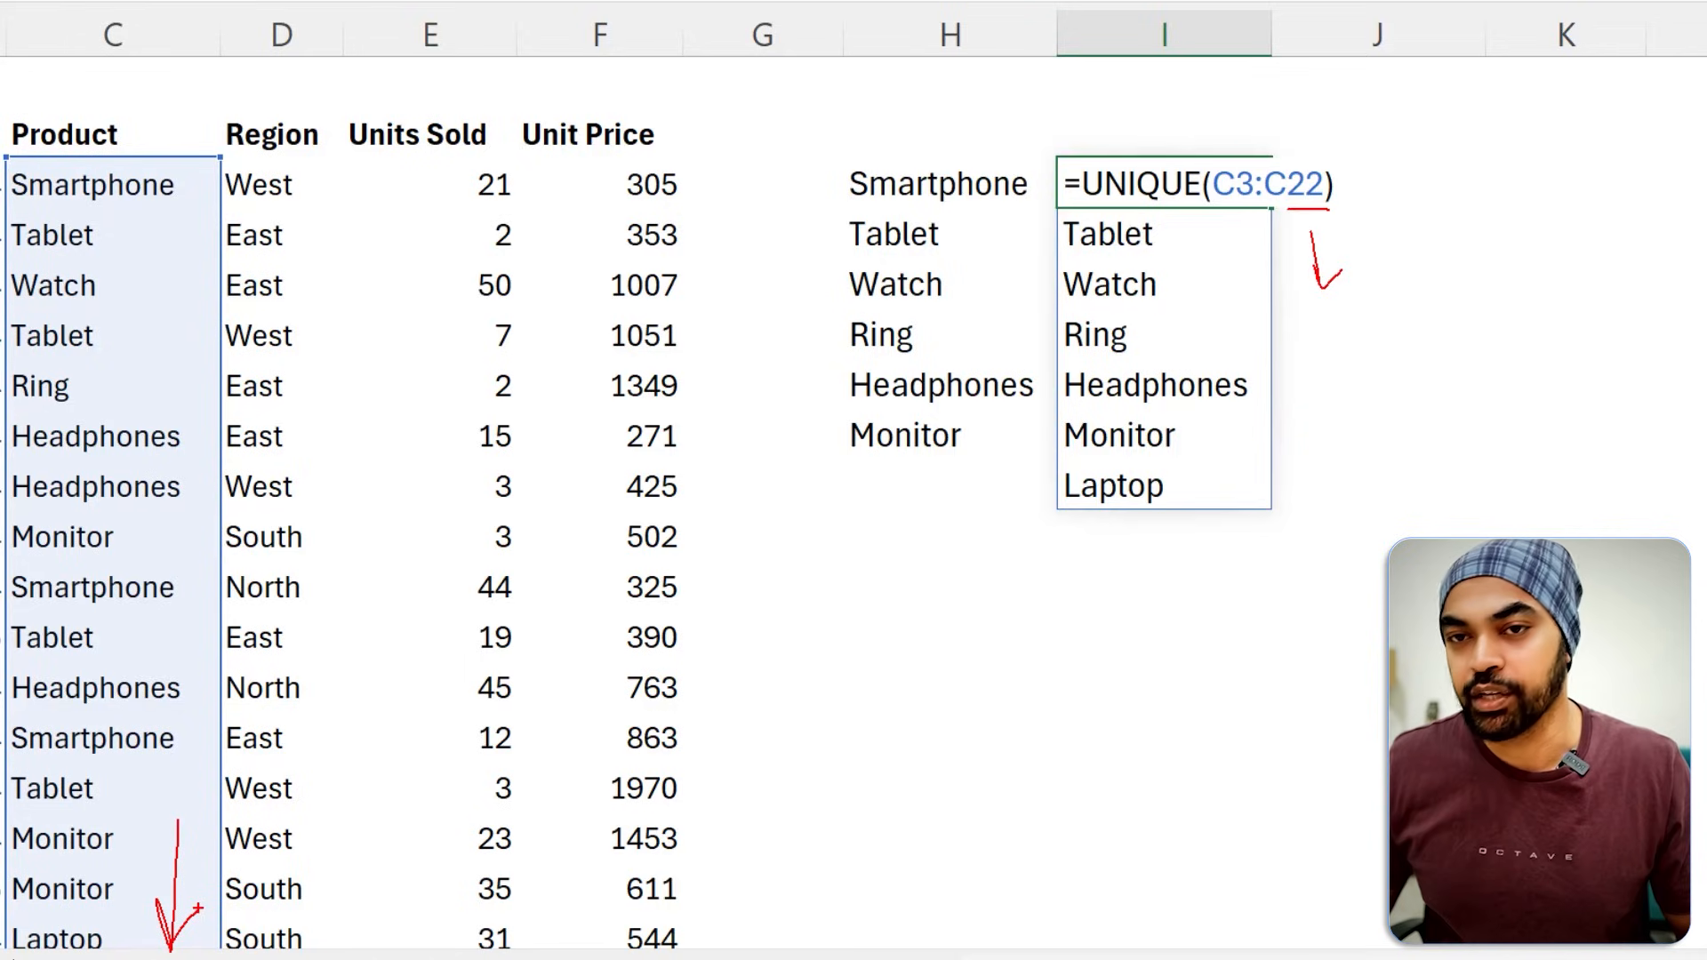
Convert the sales data in B2:F22 into a table with headers.
left_click(190, 596)
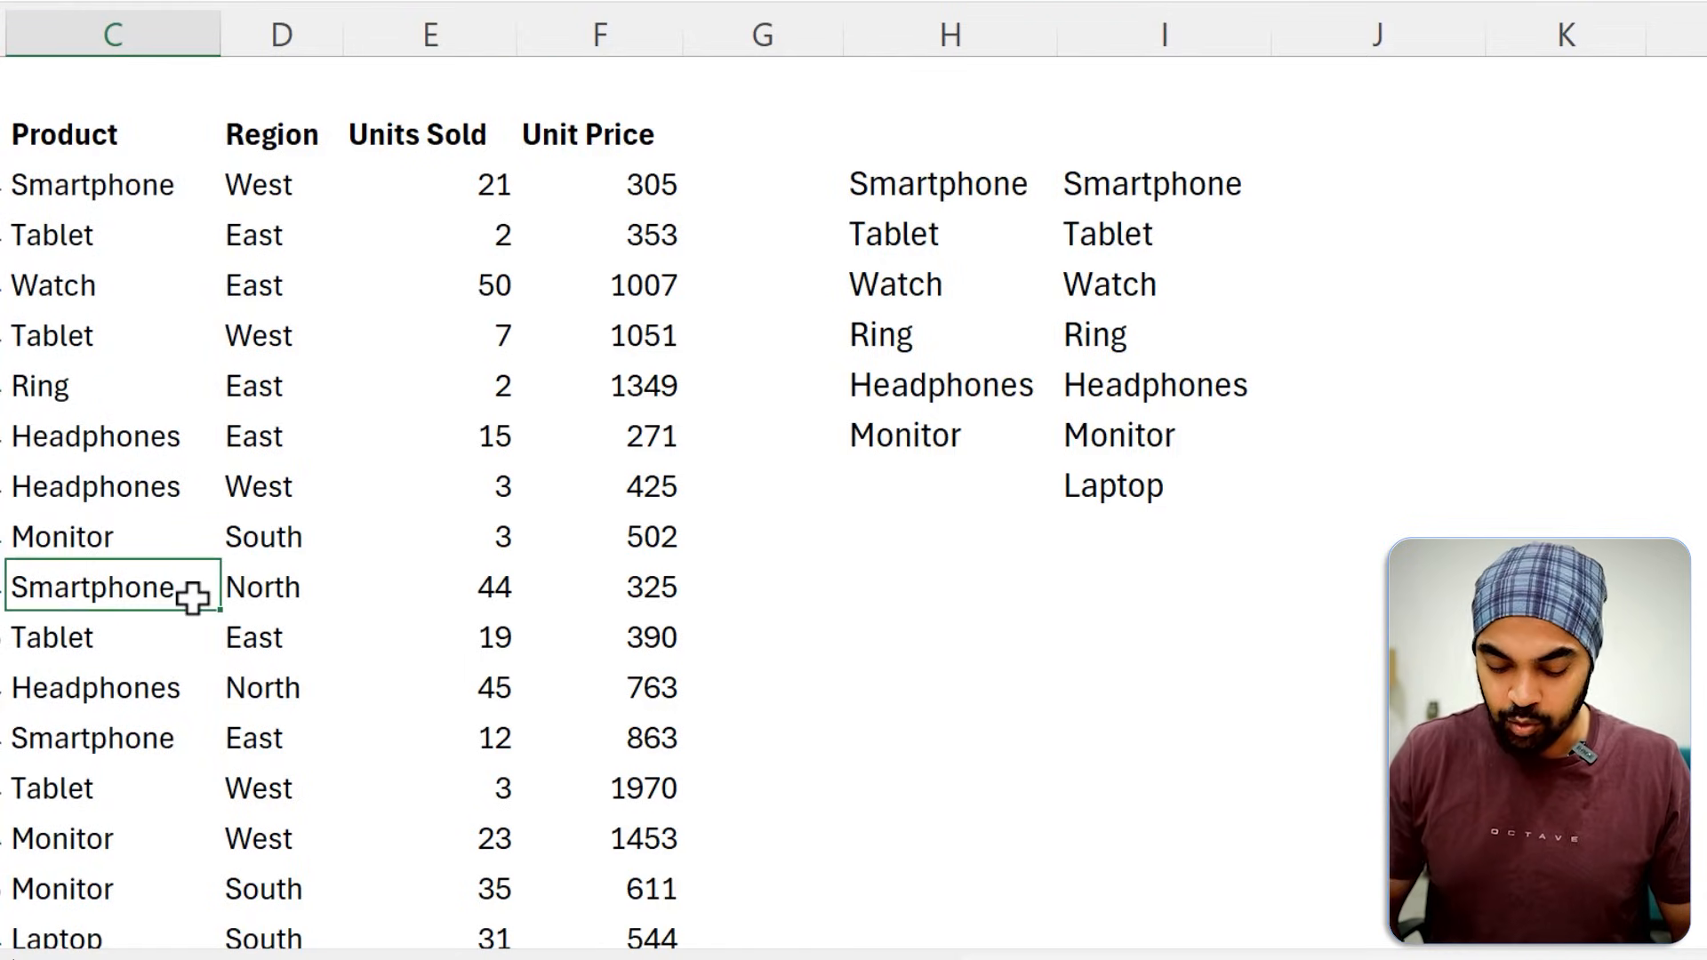
key("ctrl+t")
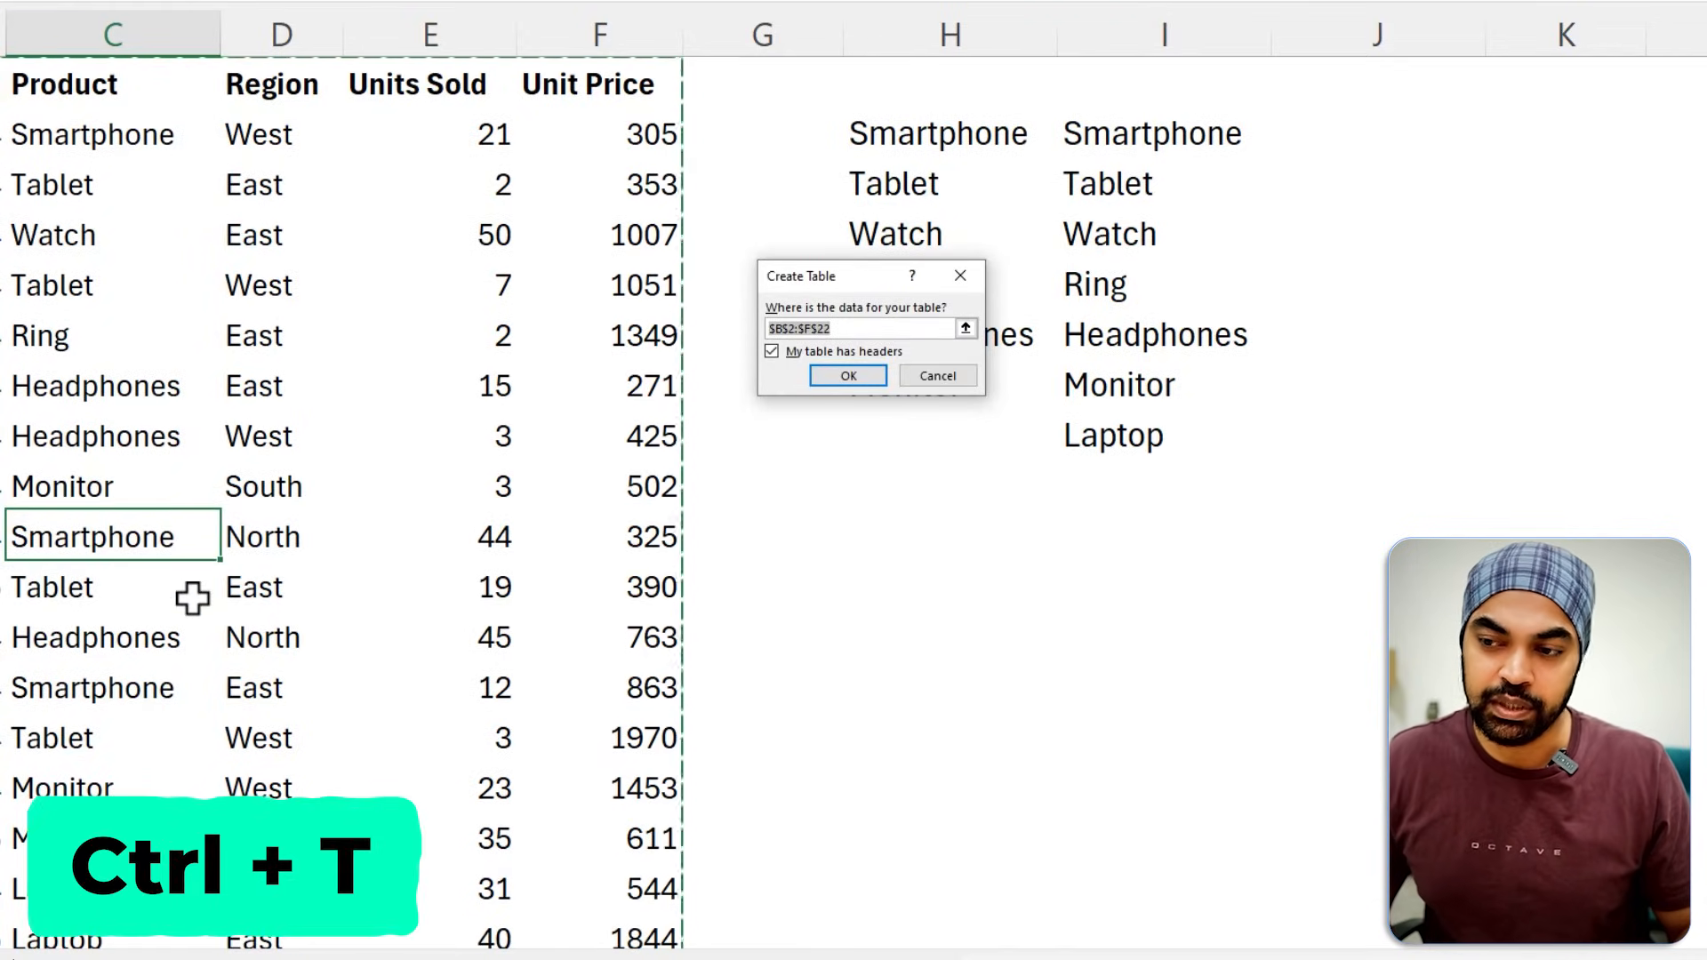
key("Return")
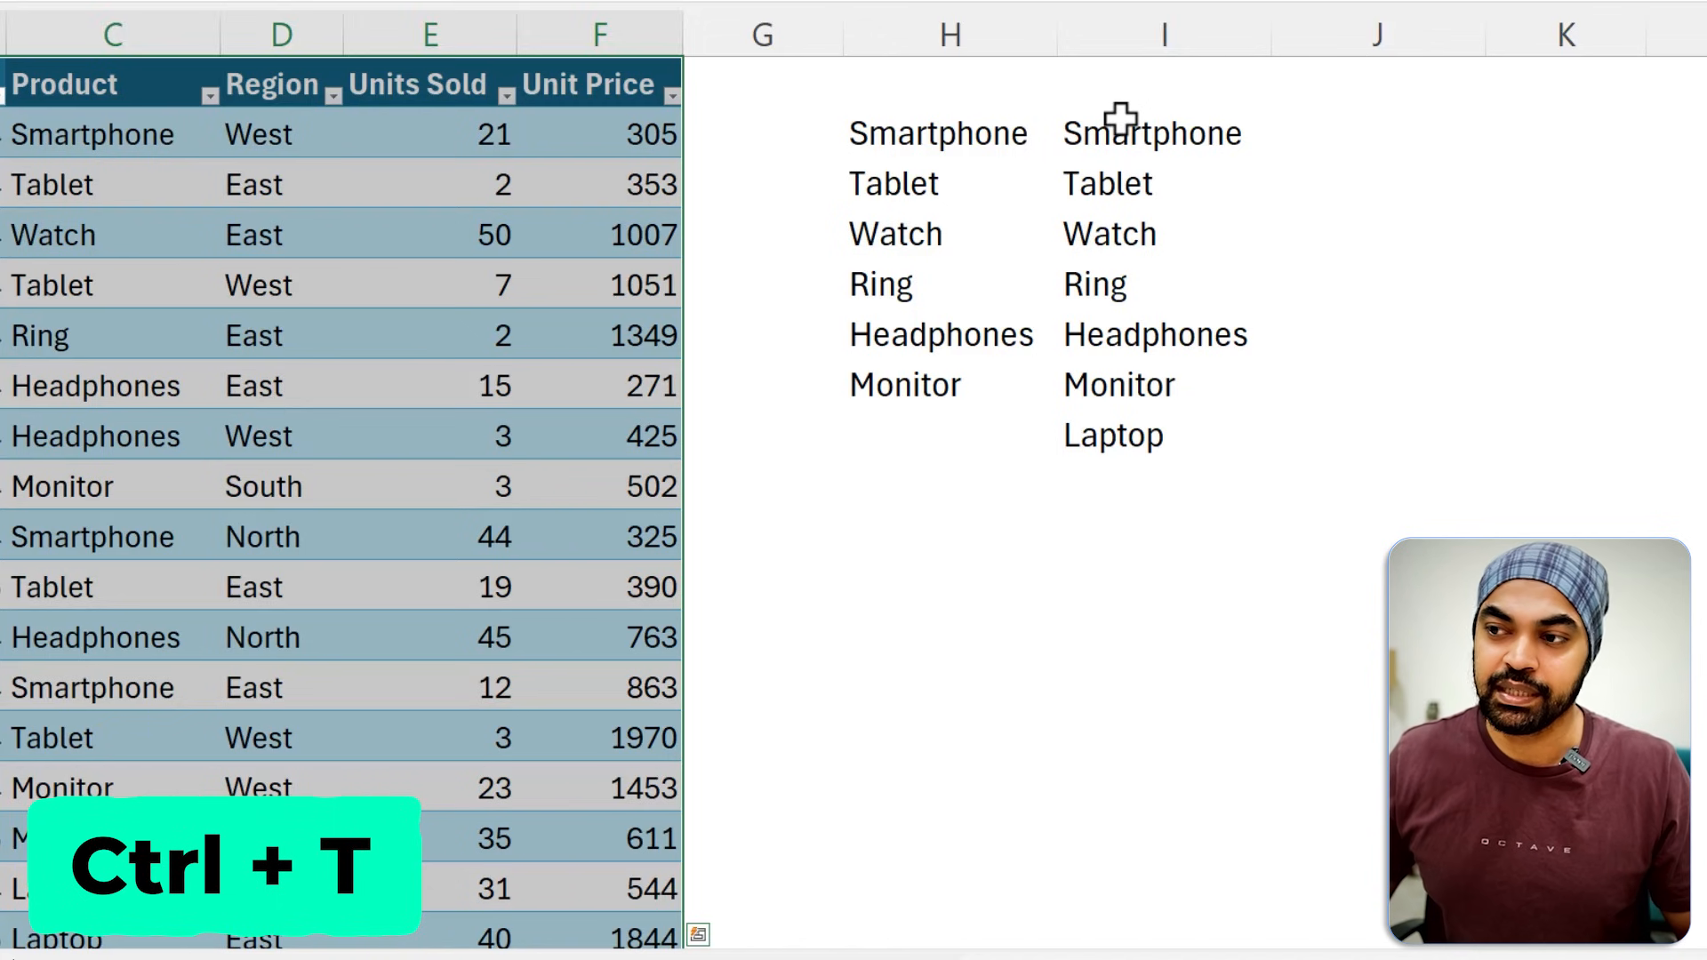
Rename the sales data table as Table.
left_click(1120, 118)
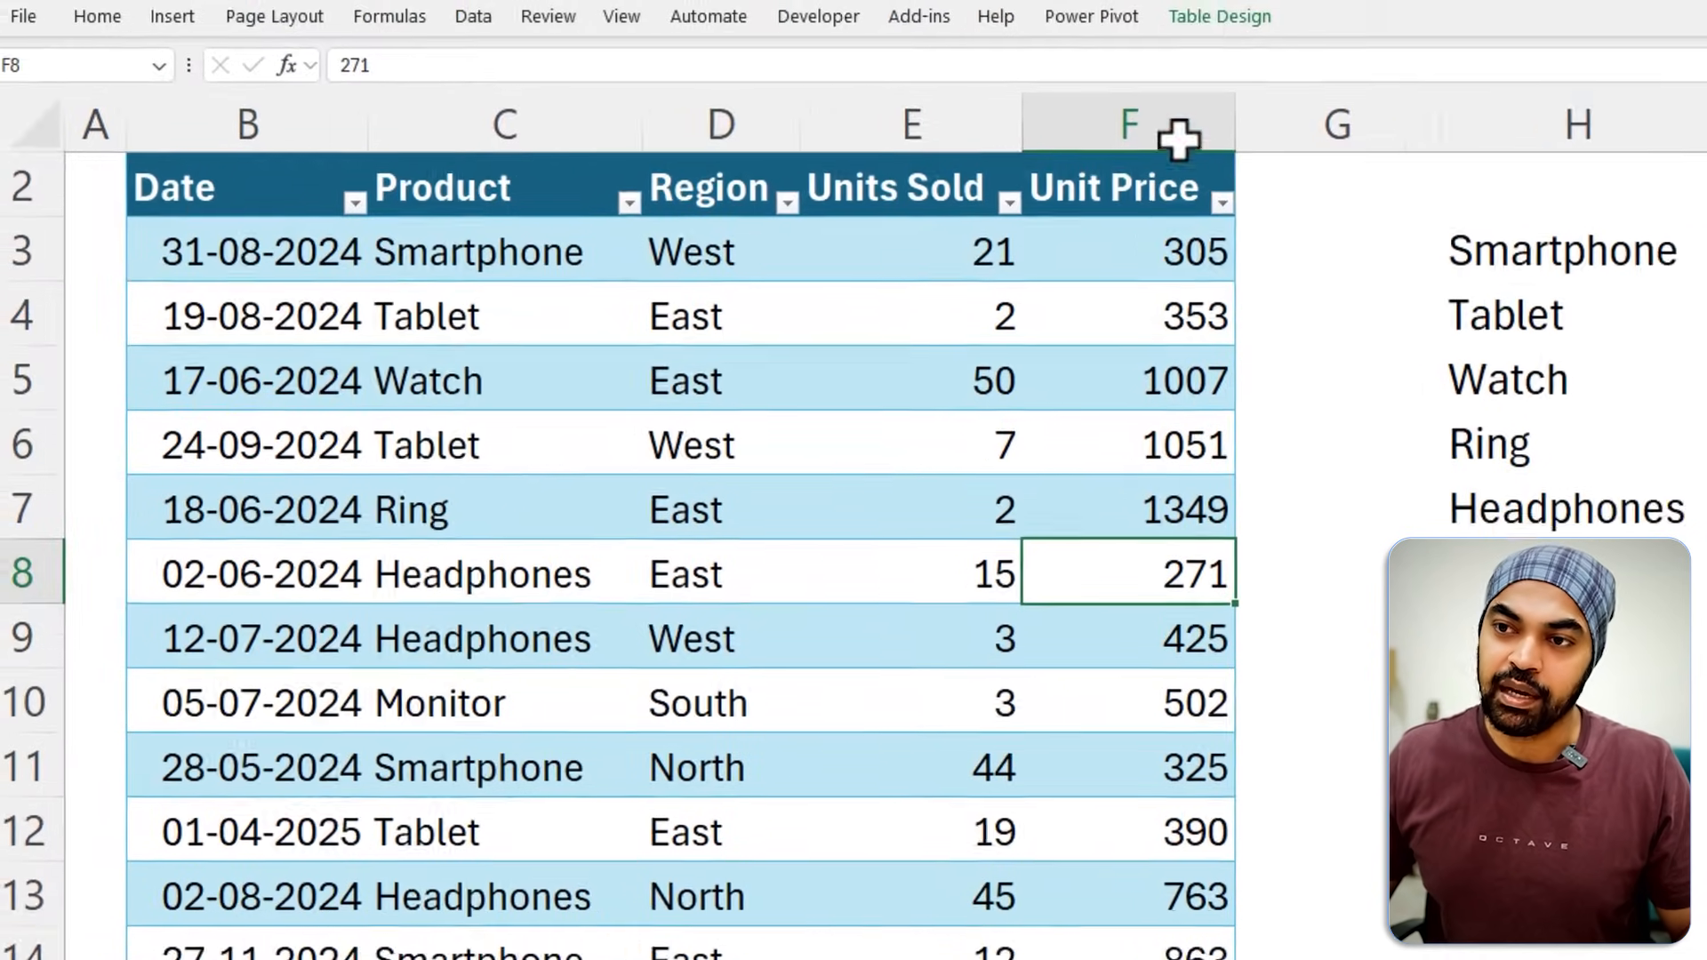
left_click(1220, 16)
left_click(88, 94)
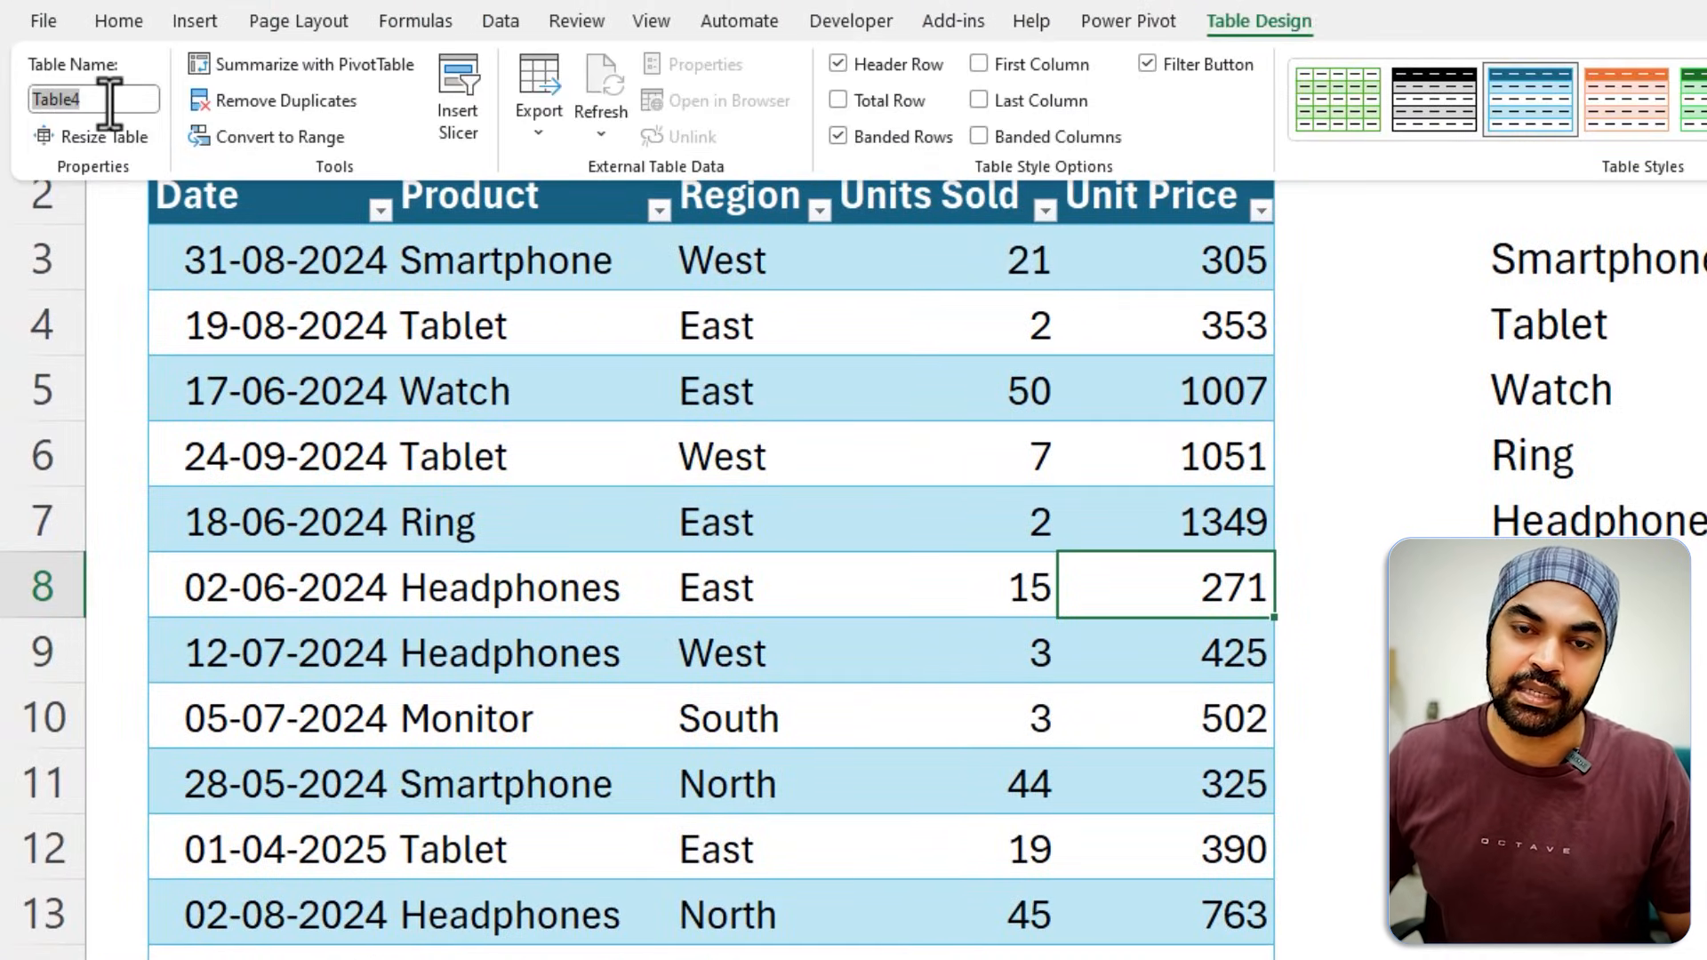
type("T")
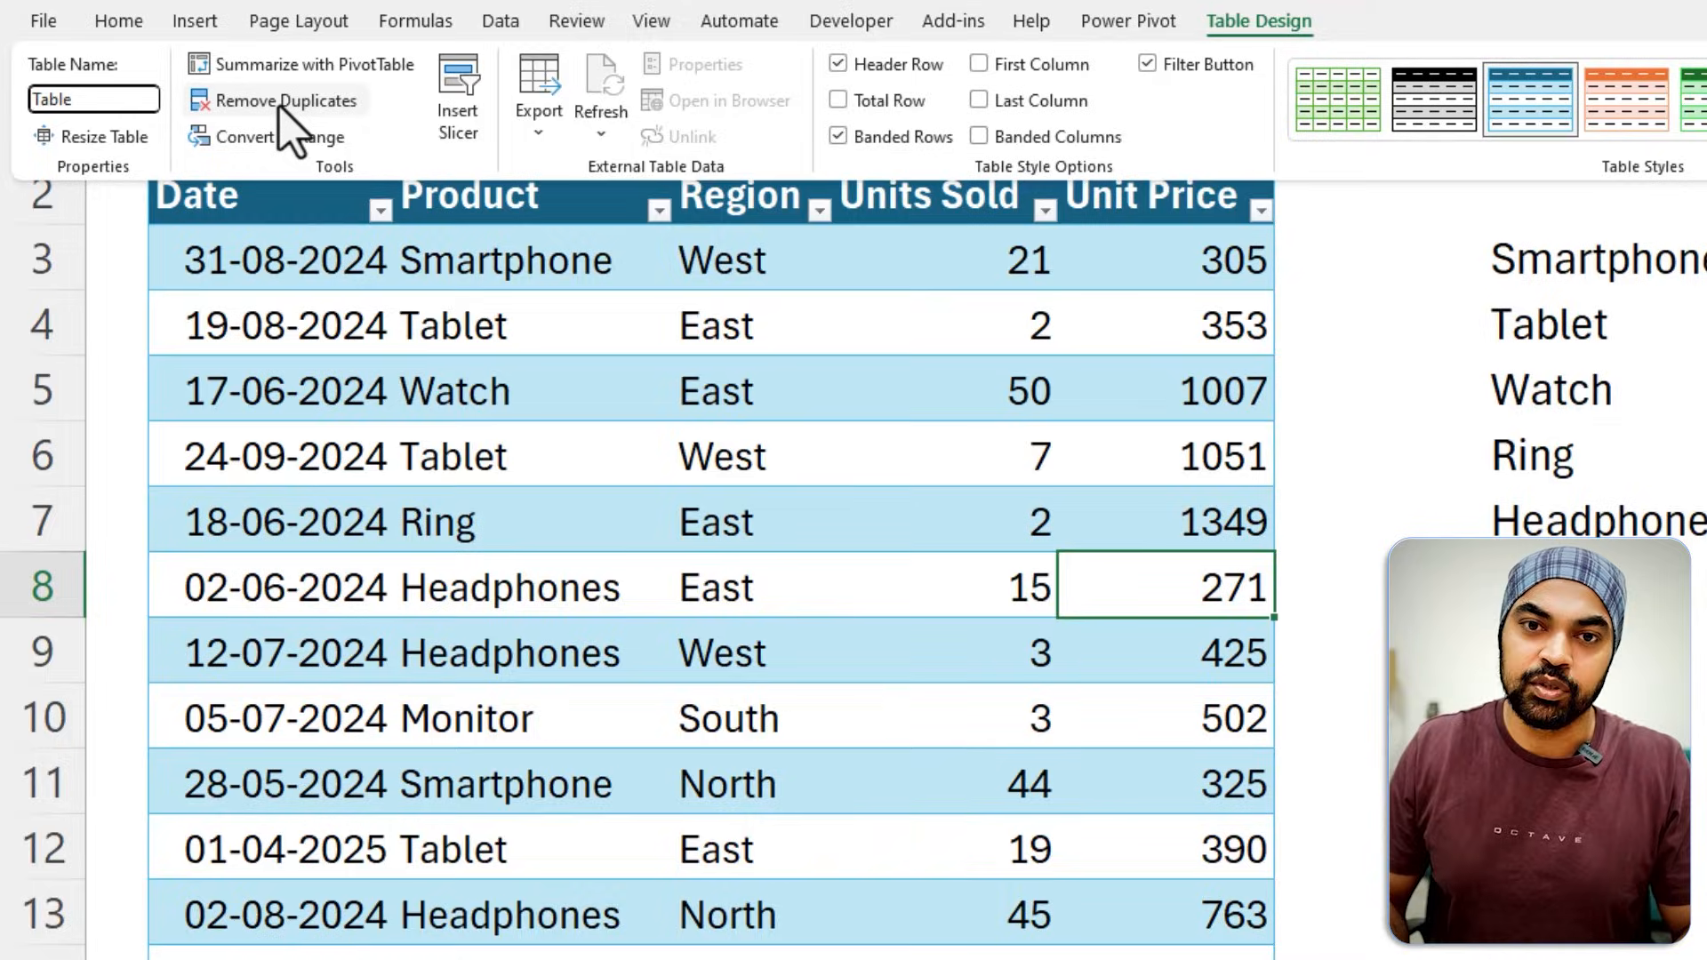
Replace the cell range in the I3 formula with the table's product column, making it =UNIQUE(Table[Product]).
double_click(1023, 93)
left_click_drag(1027, 93, 1540, 114)
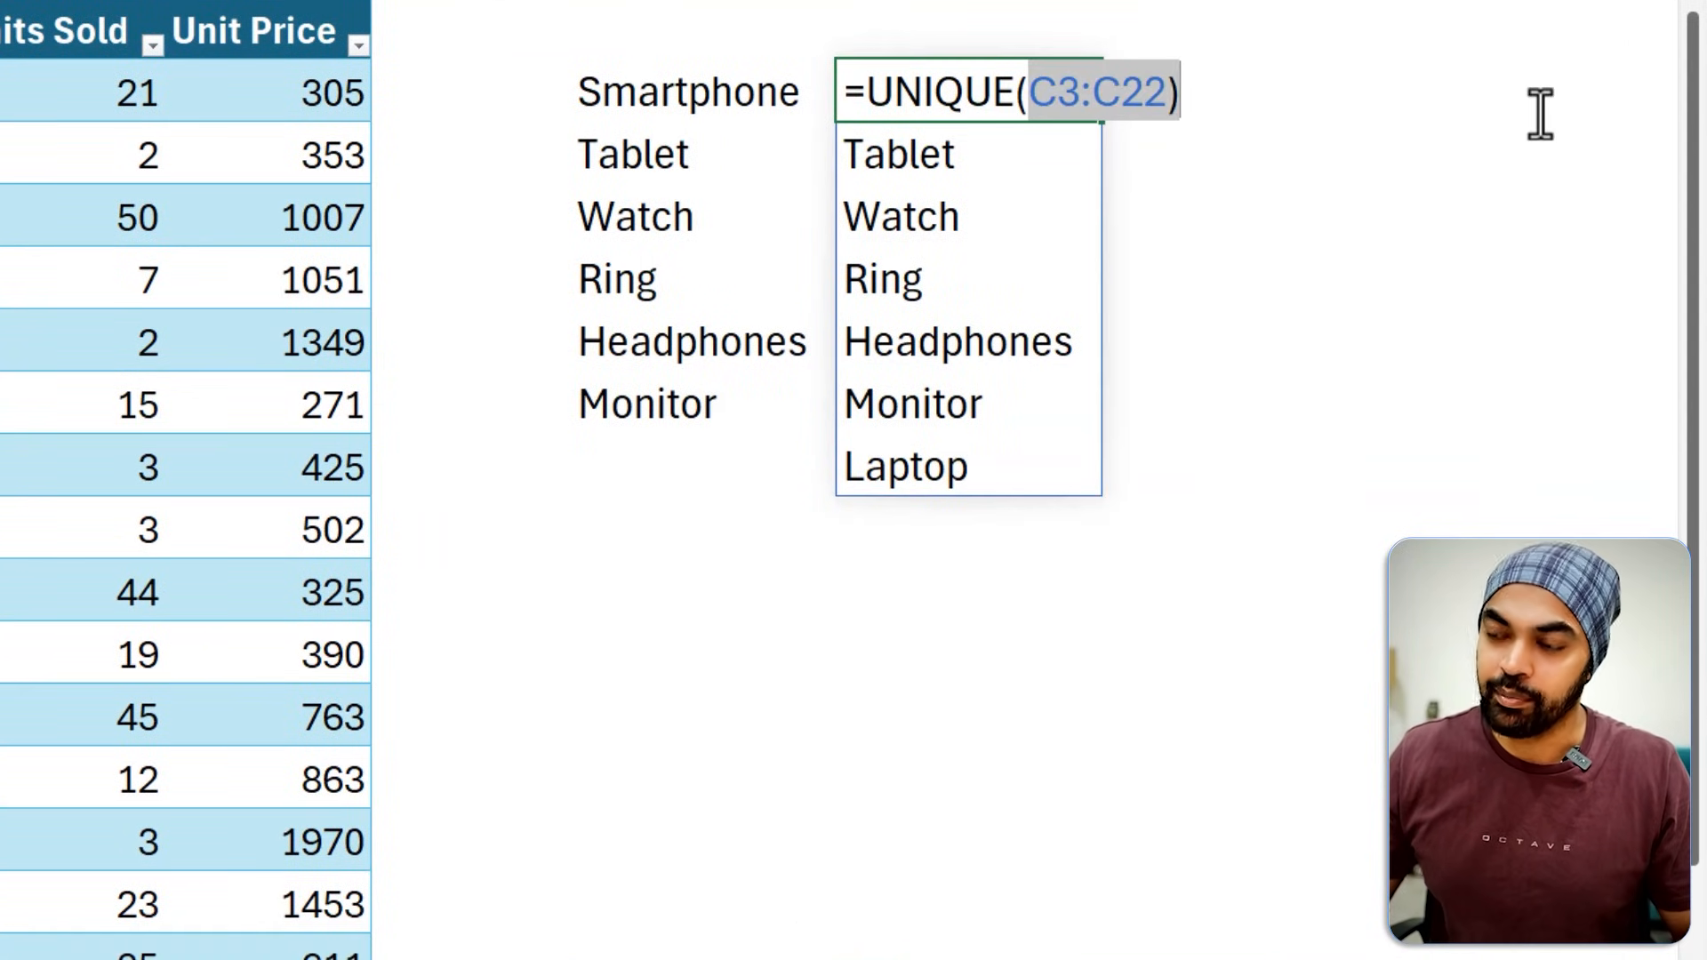
key("BackSpace")
type("tab")
key("Tab")
type("[")
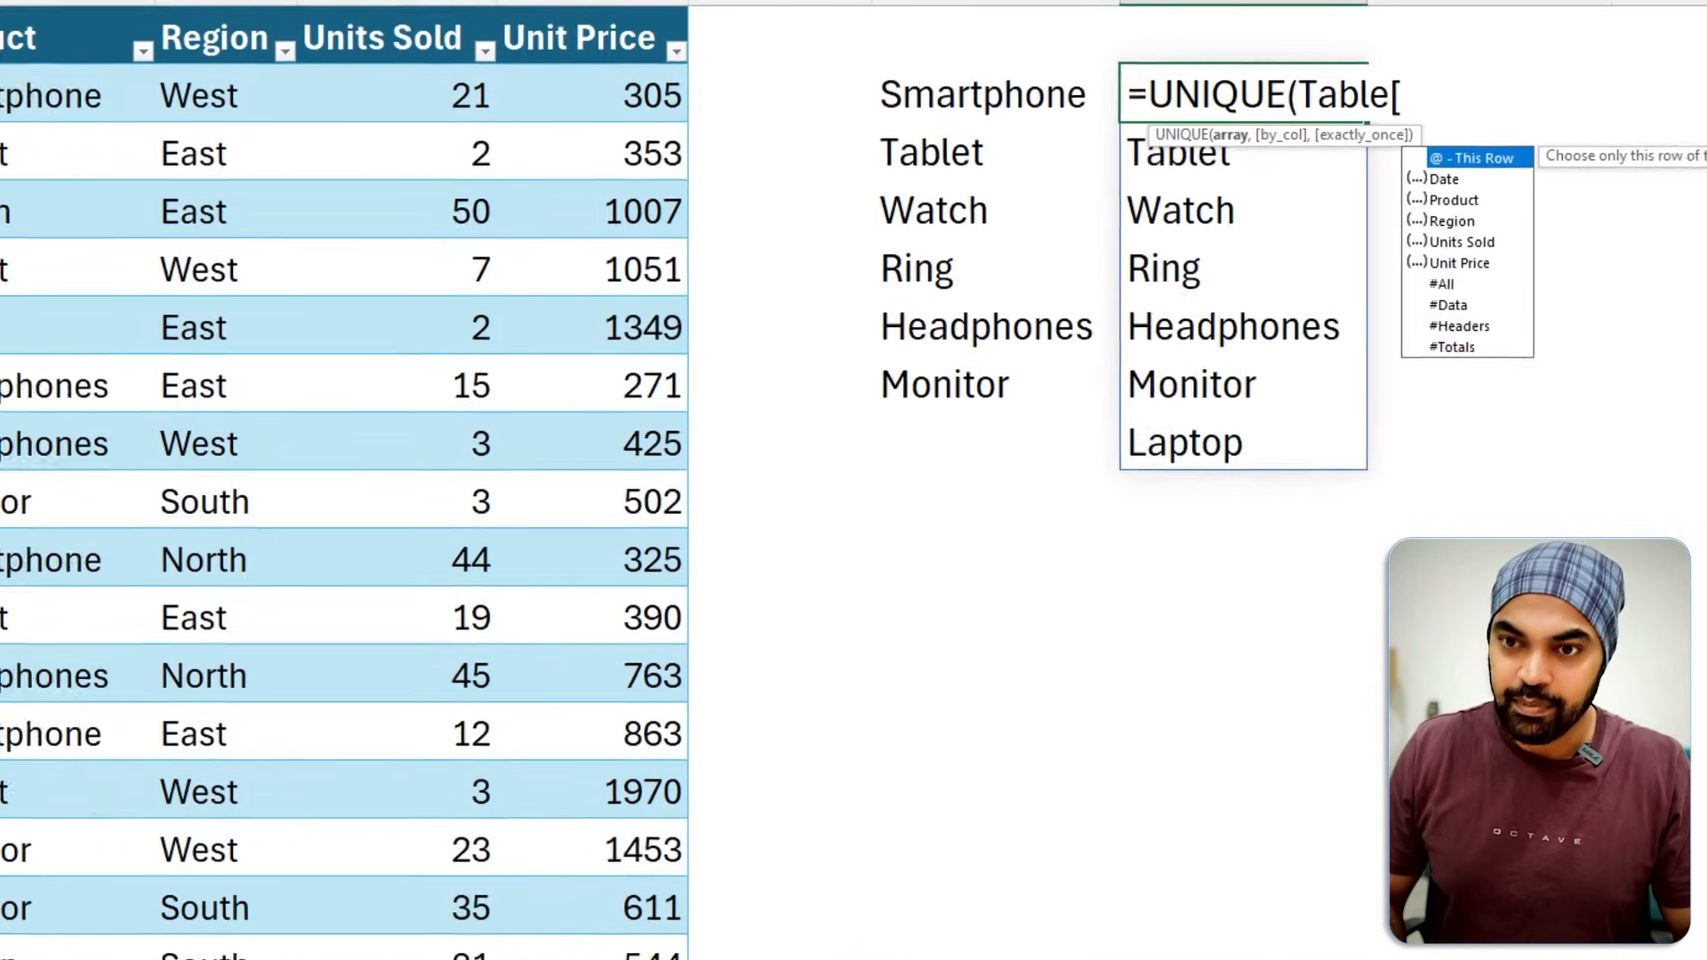
type("rp")
key("BackSpace")
key("BackSpace")
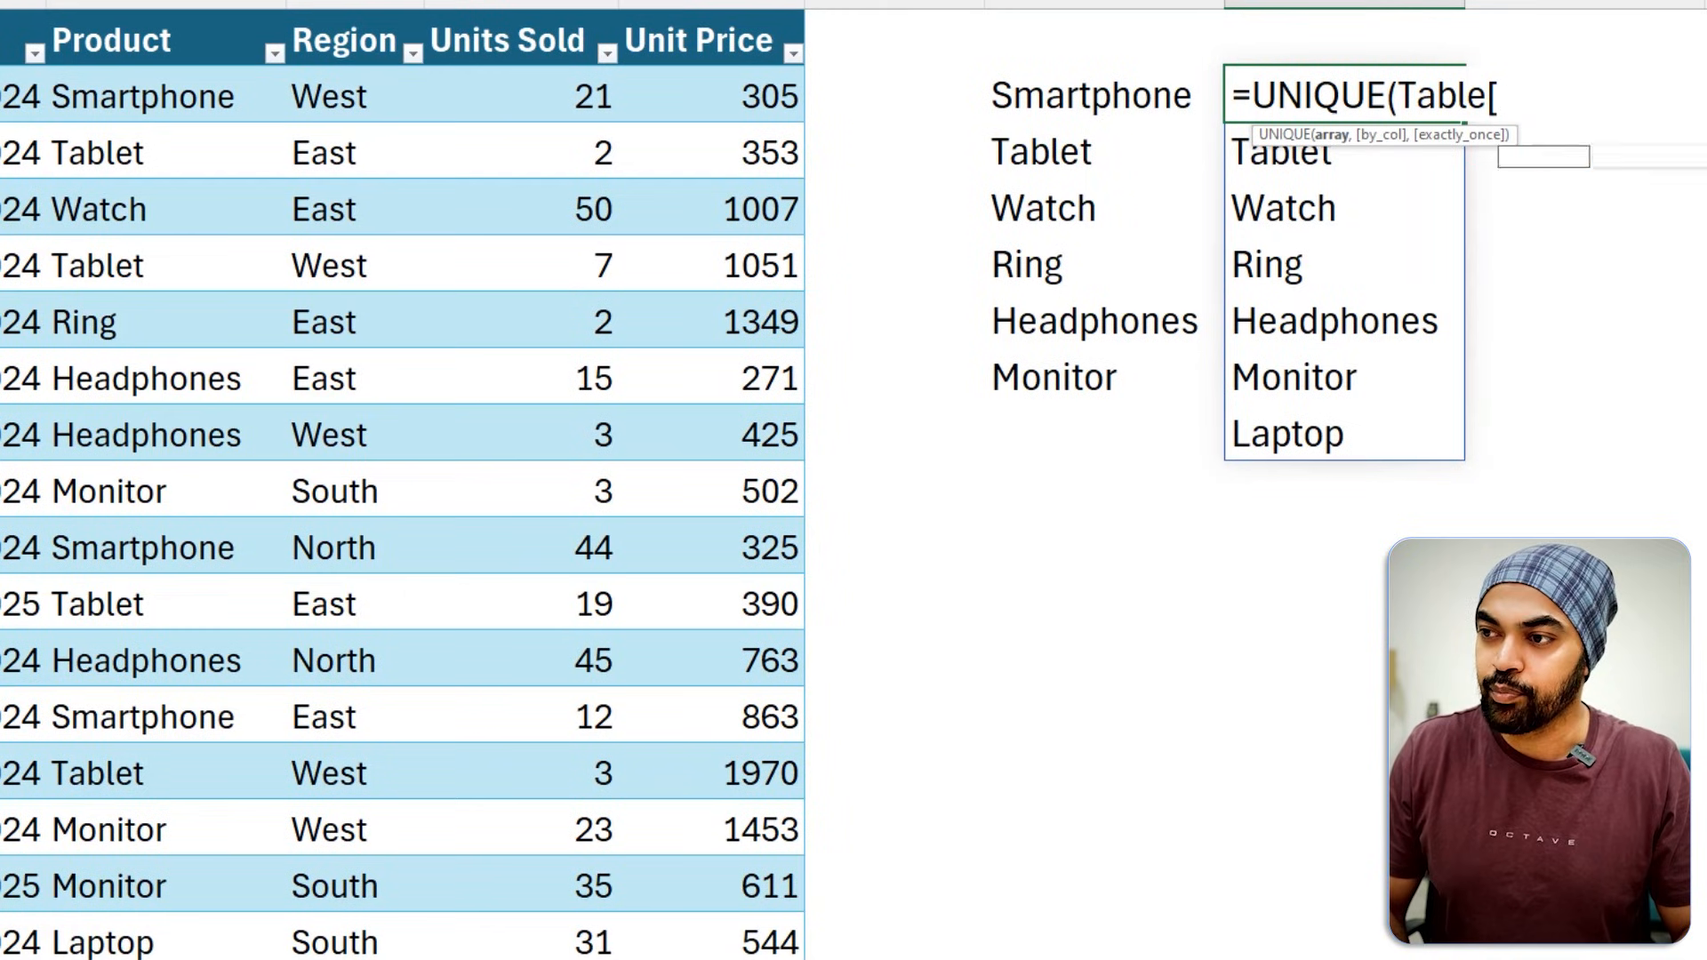
type("pro")
key("Tab")
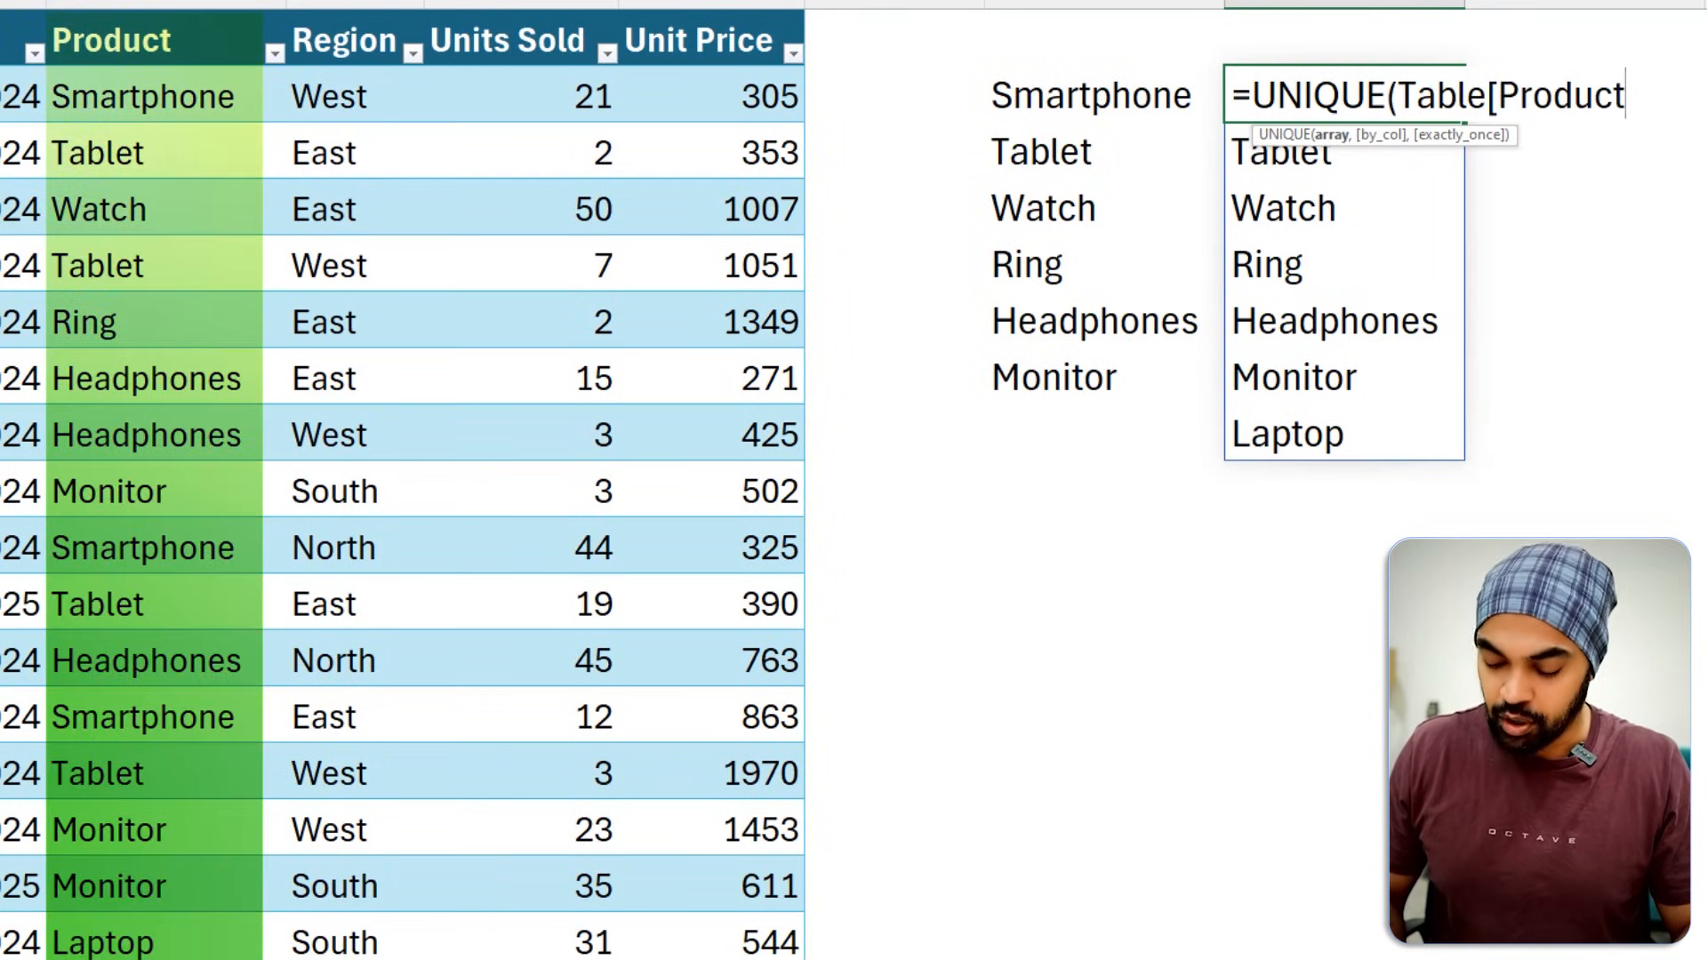
type("])")
key("Return")
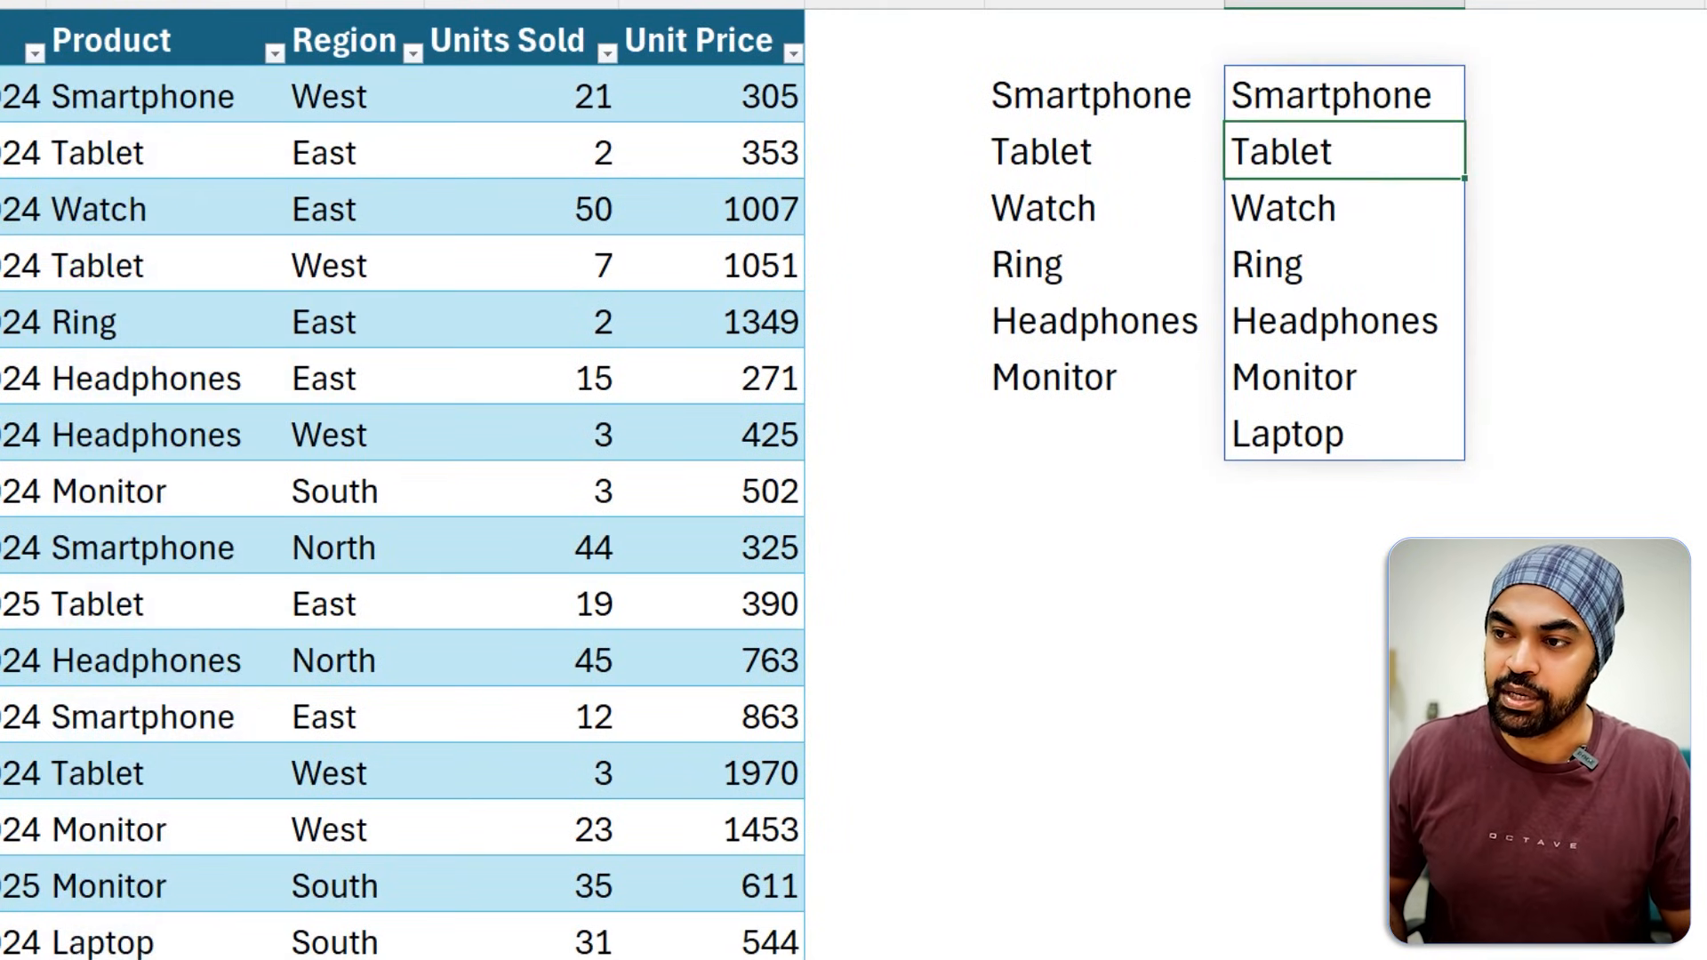
Examine the spilled product list in column I and the source range referenced by the formula in I3.
key("Up")
key("ctrl+shift+Down")
key("Down")
key("Down")
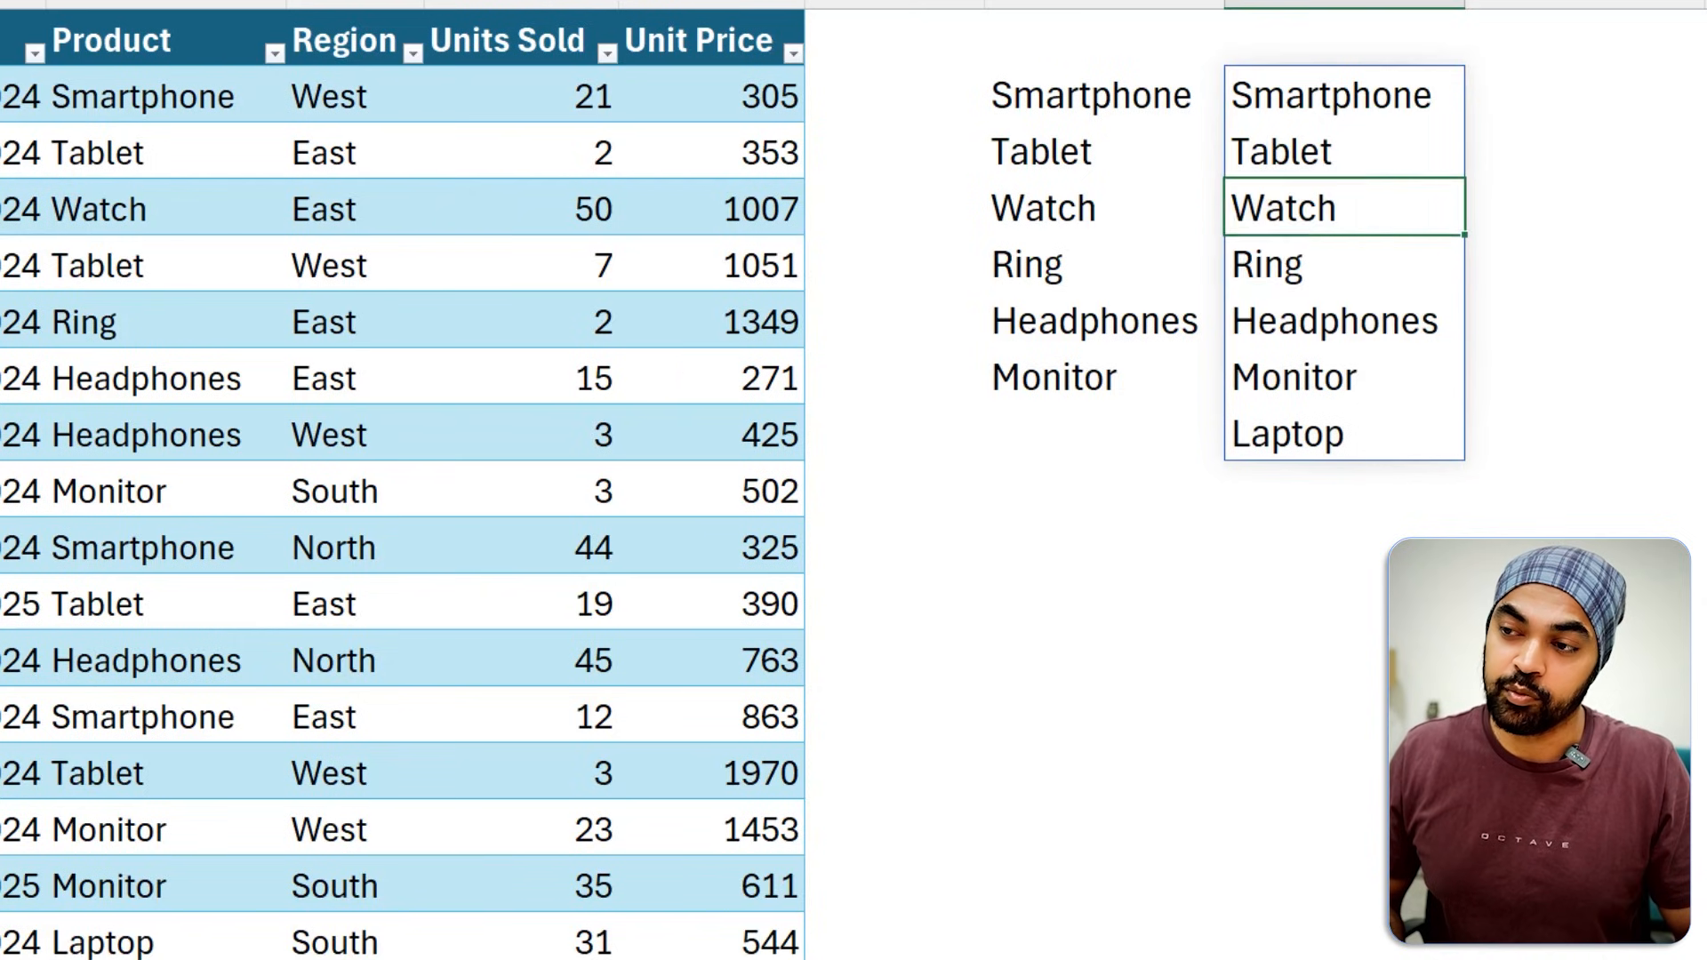
key("Down")
key("Down")
key("F2")
key("Escape")
left_click(1272, 98)
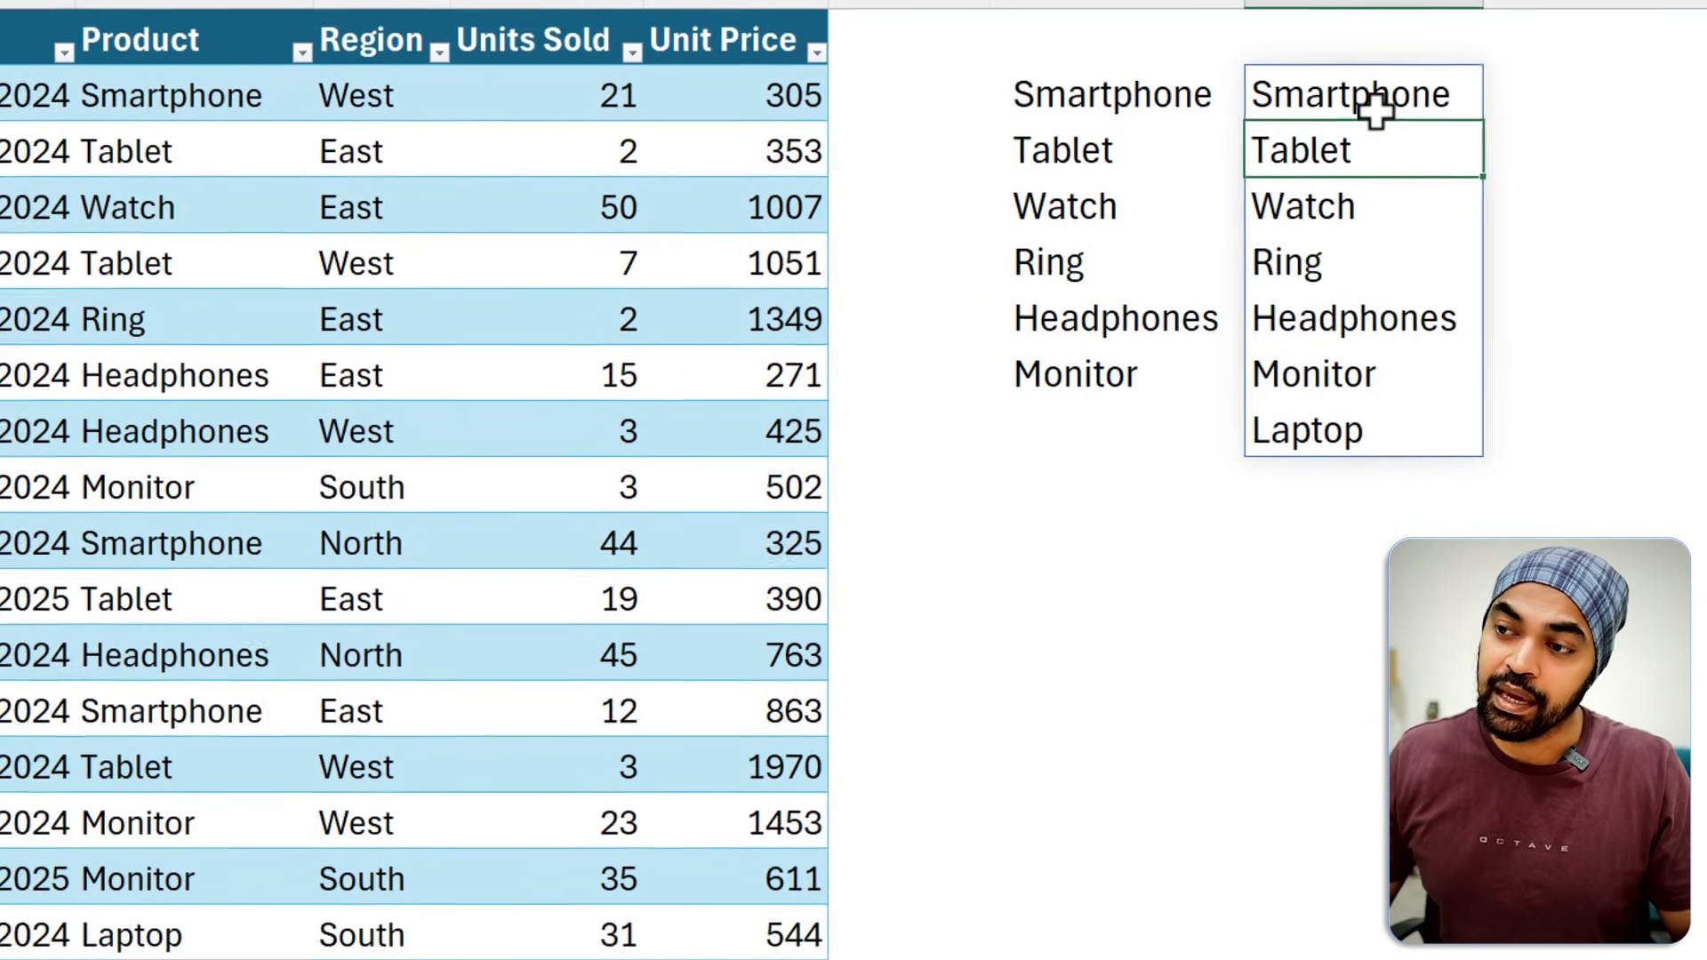
key("F2")
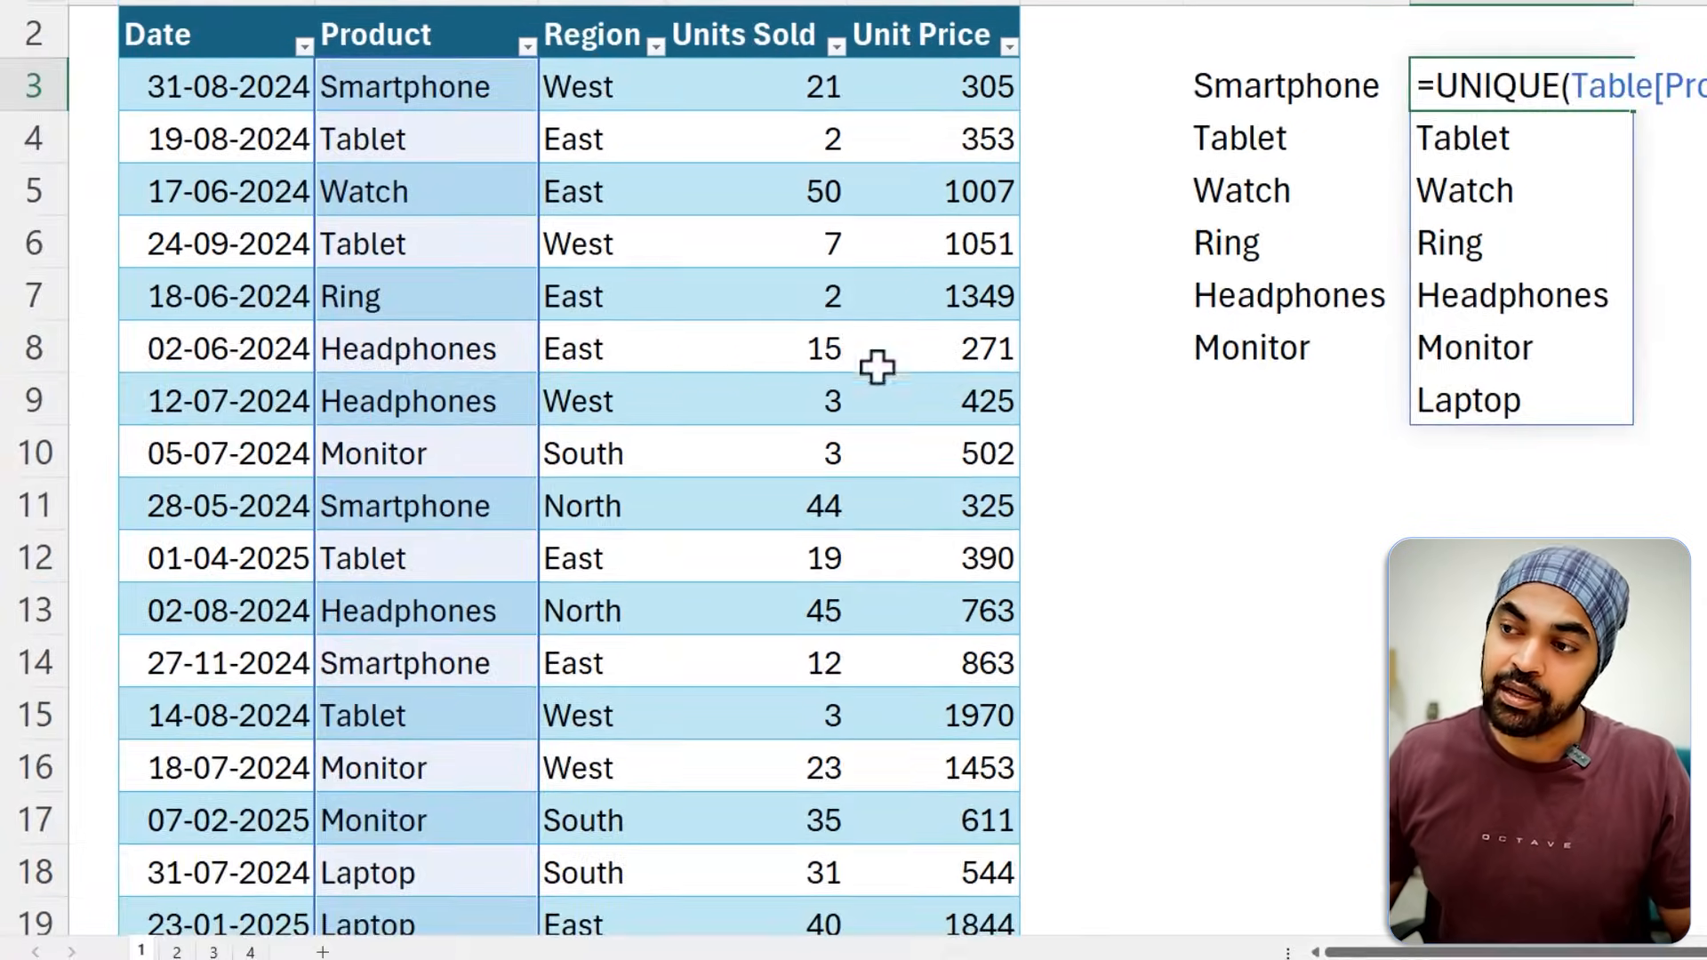
scroll(598, 476, "down", 3)
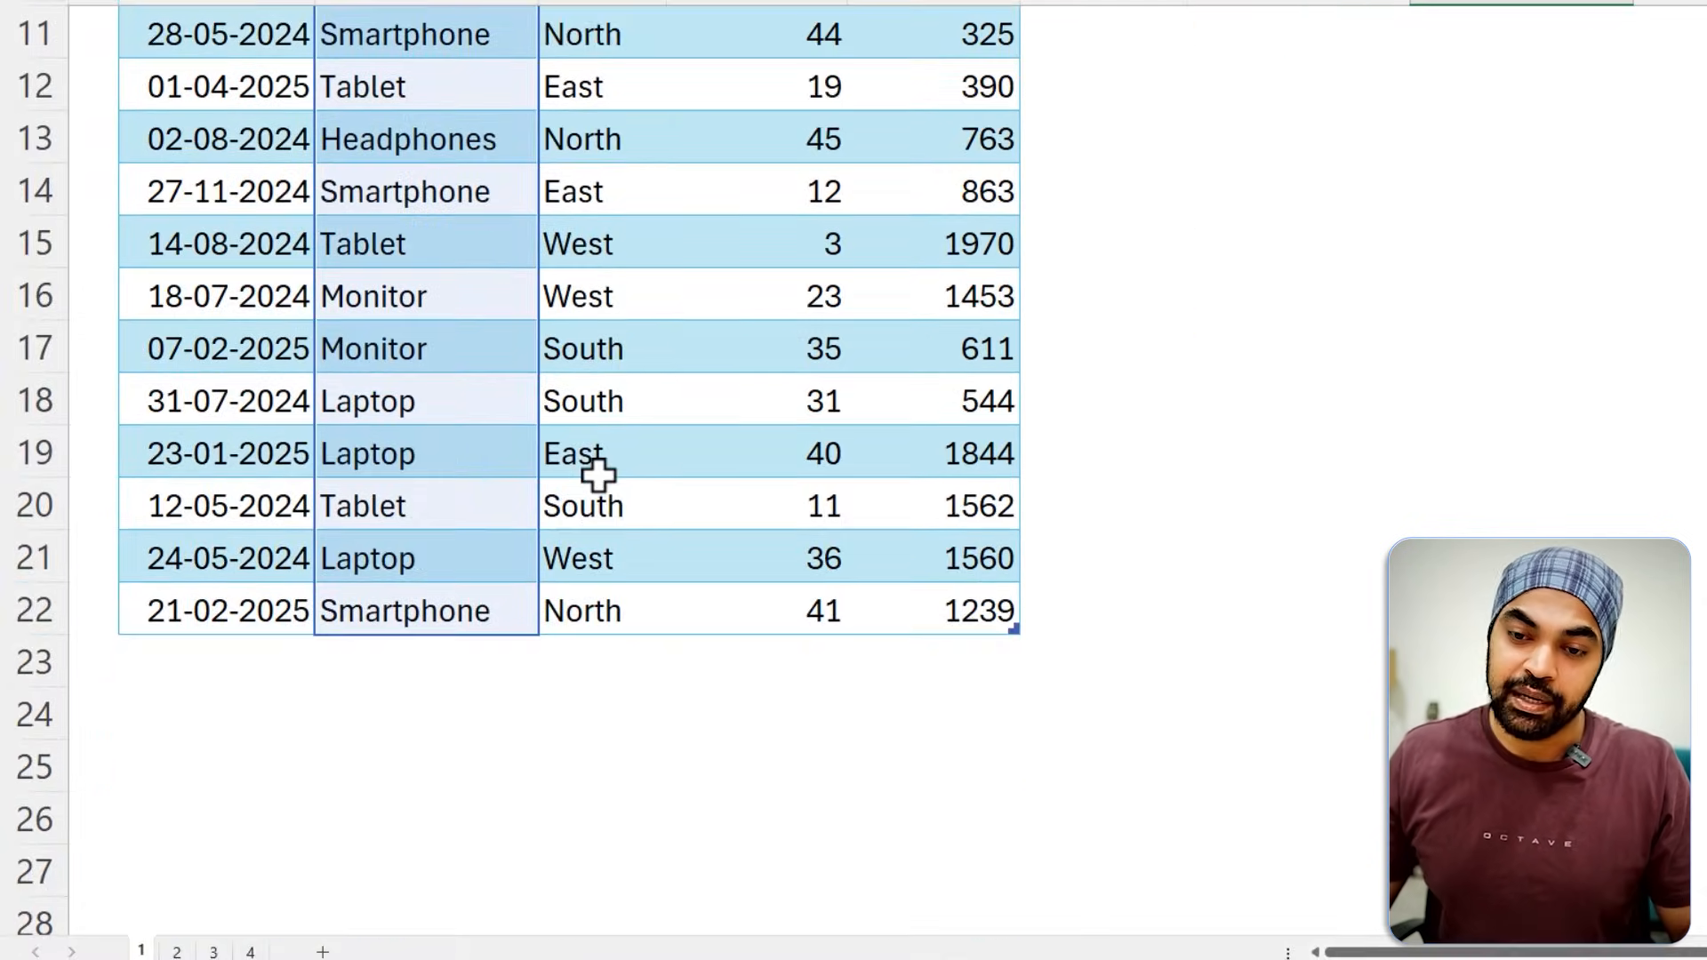
Add the product New Pro in C23, directly below the last row of the sales table.
left_click(449, 665)
type("New Pro")
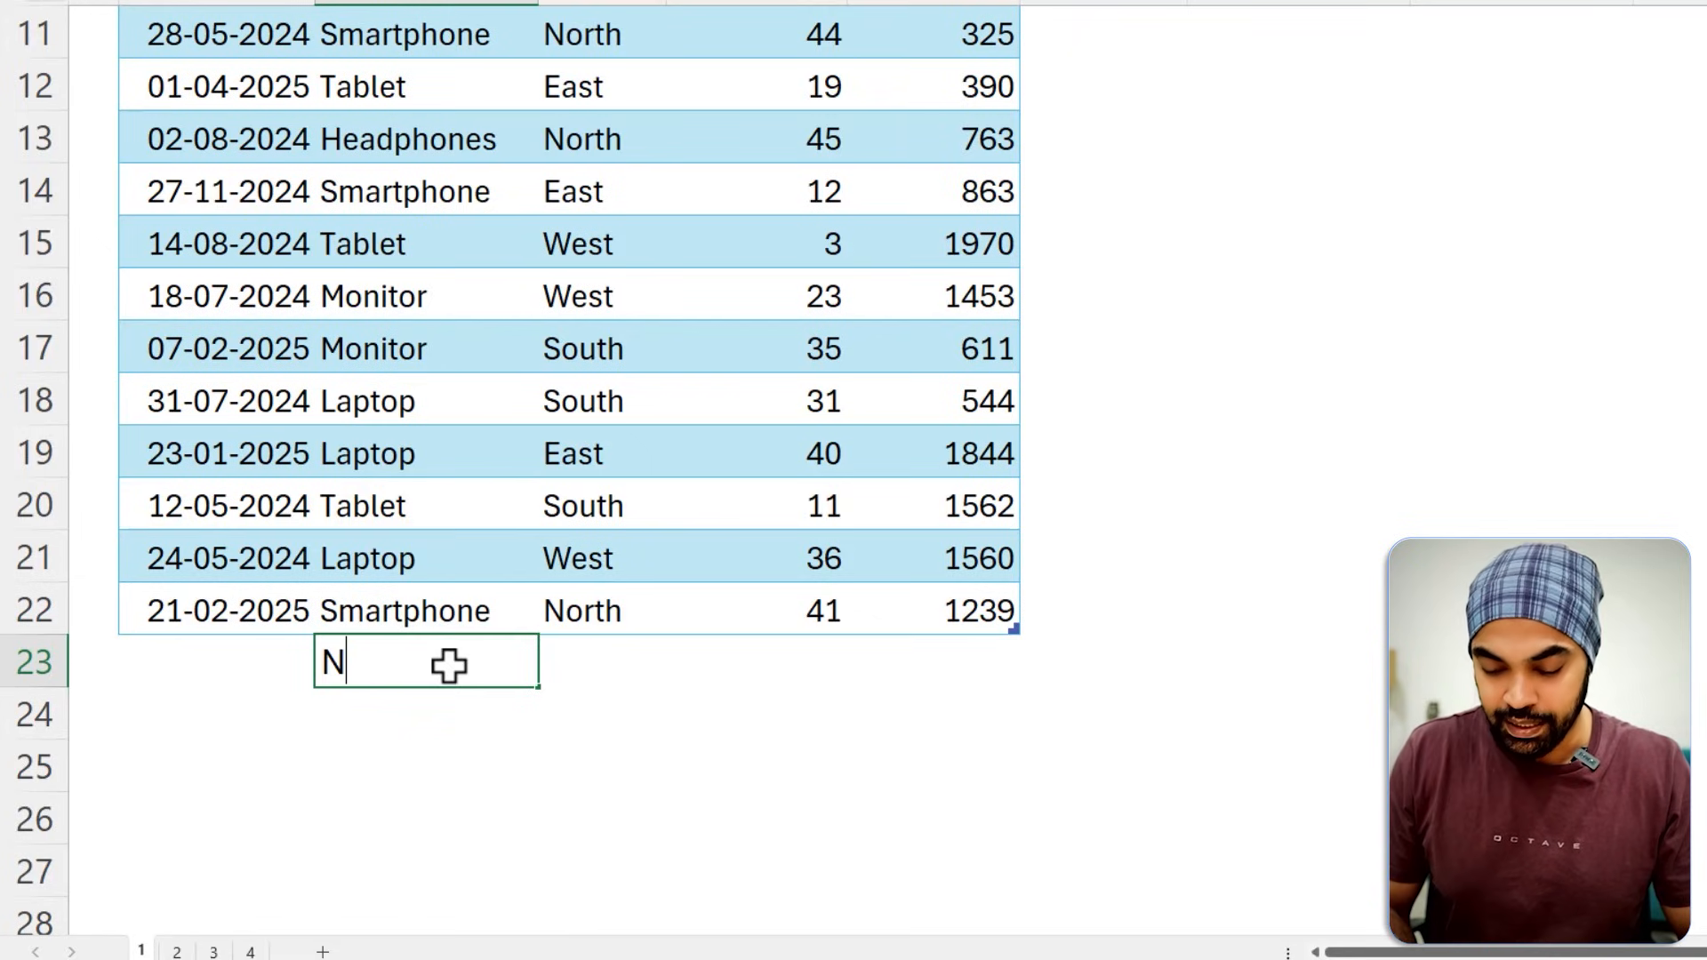
key("Return")
key("Return")
key("Up")
key("Up")
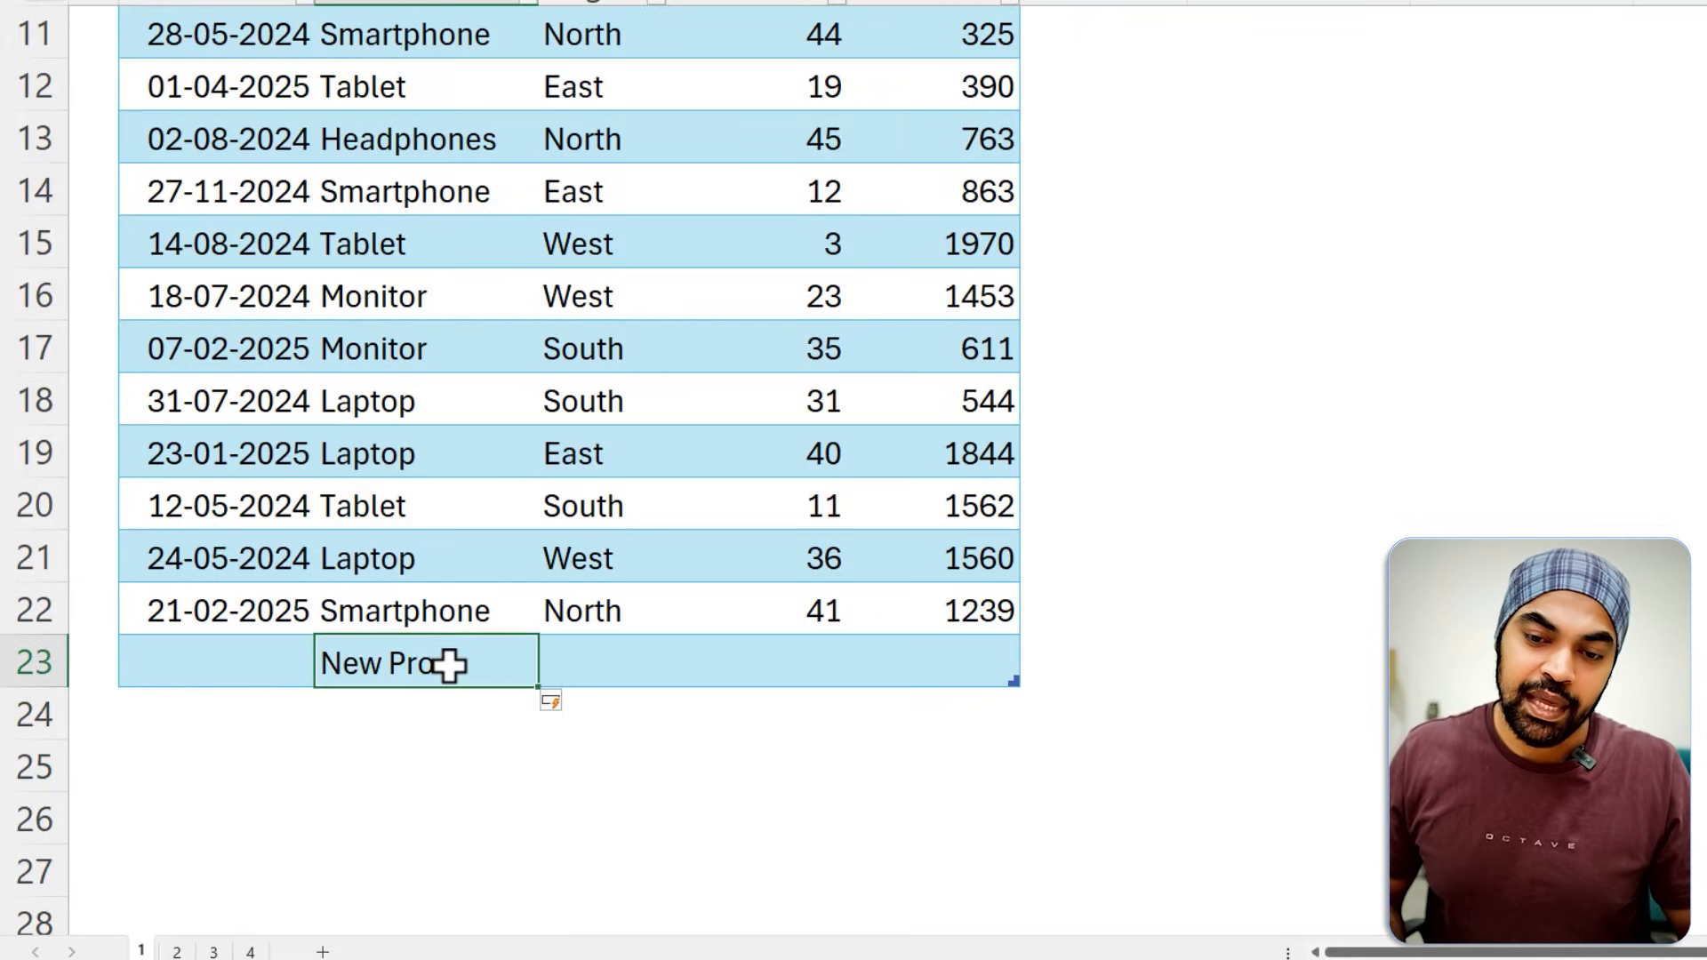
key("shift+Up")
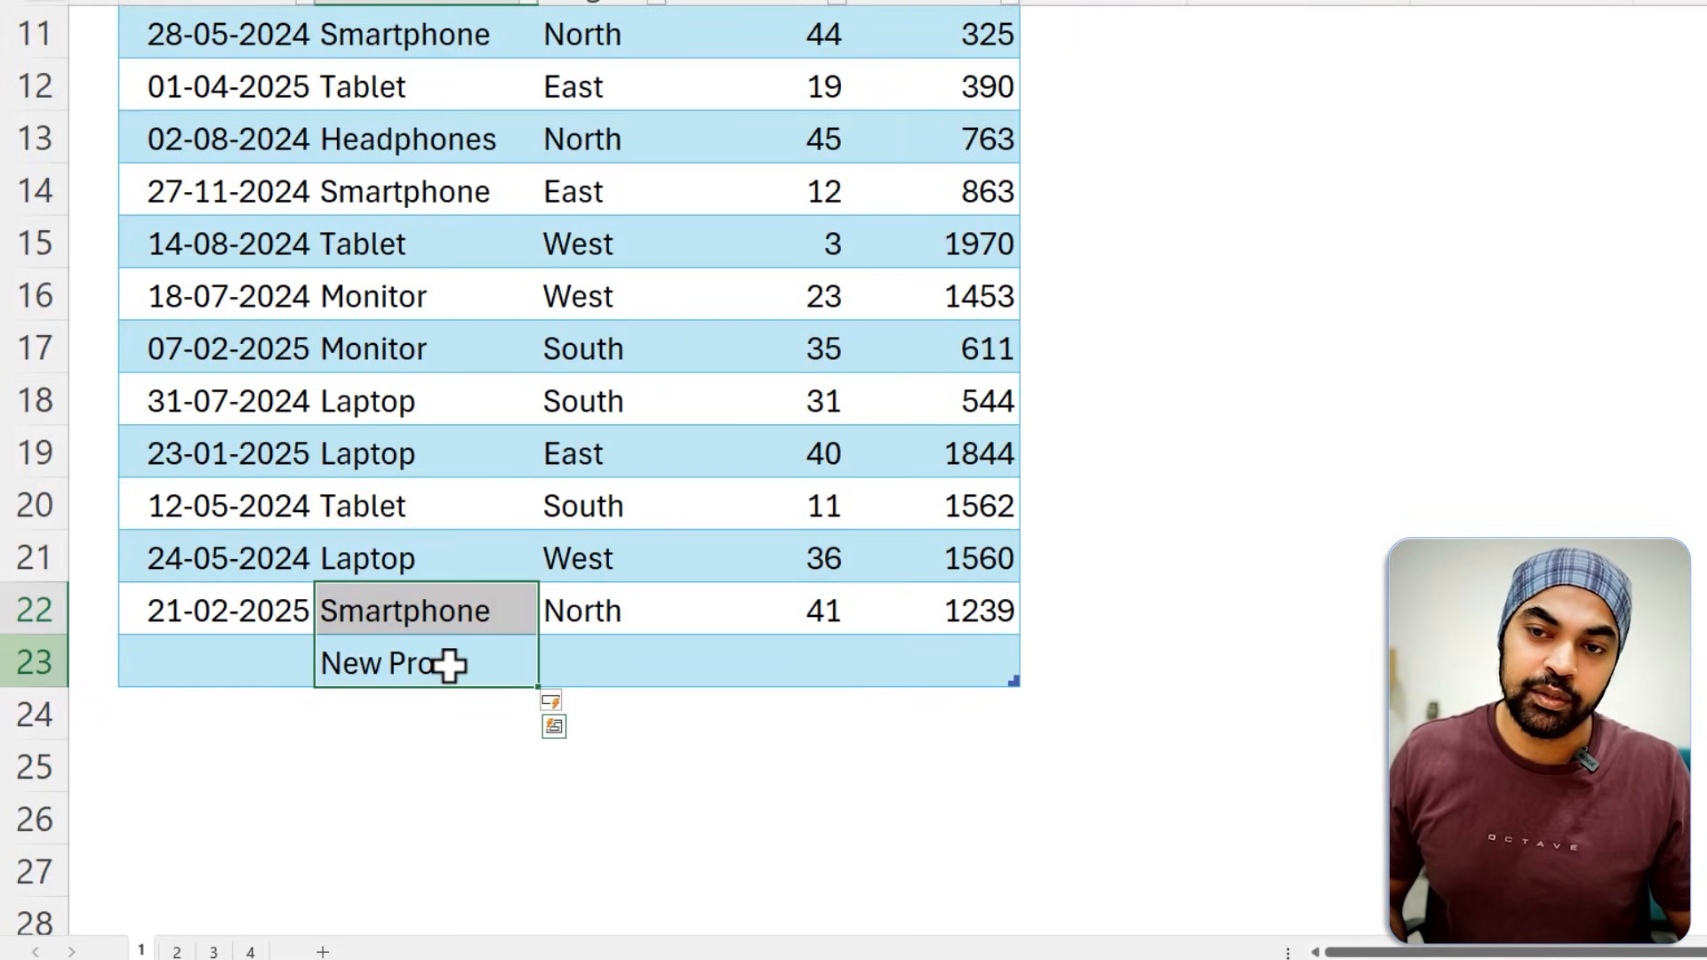
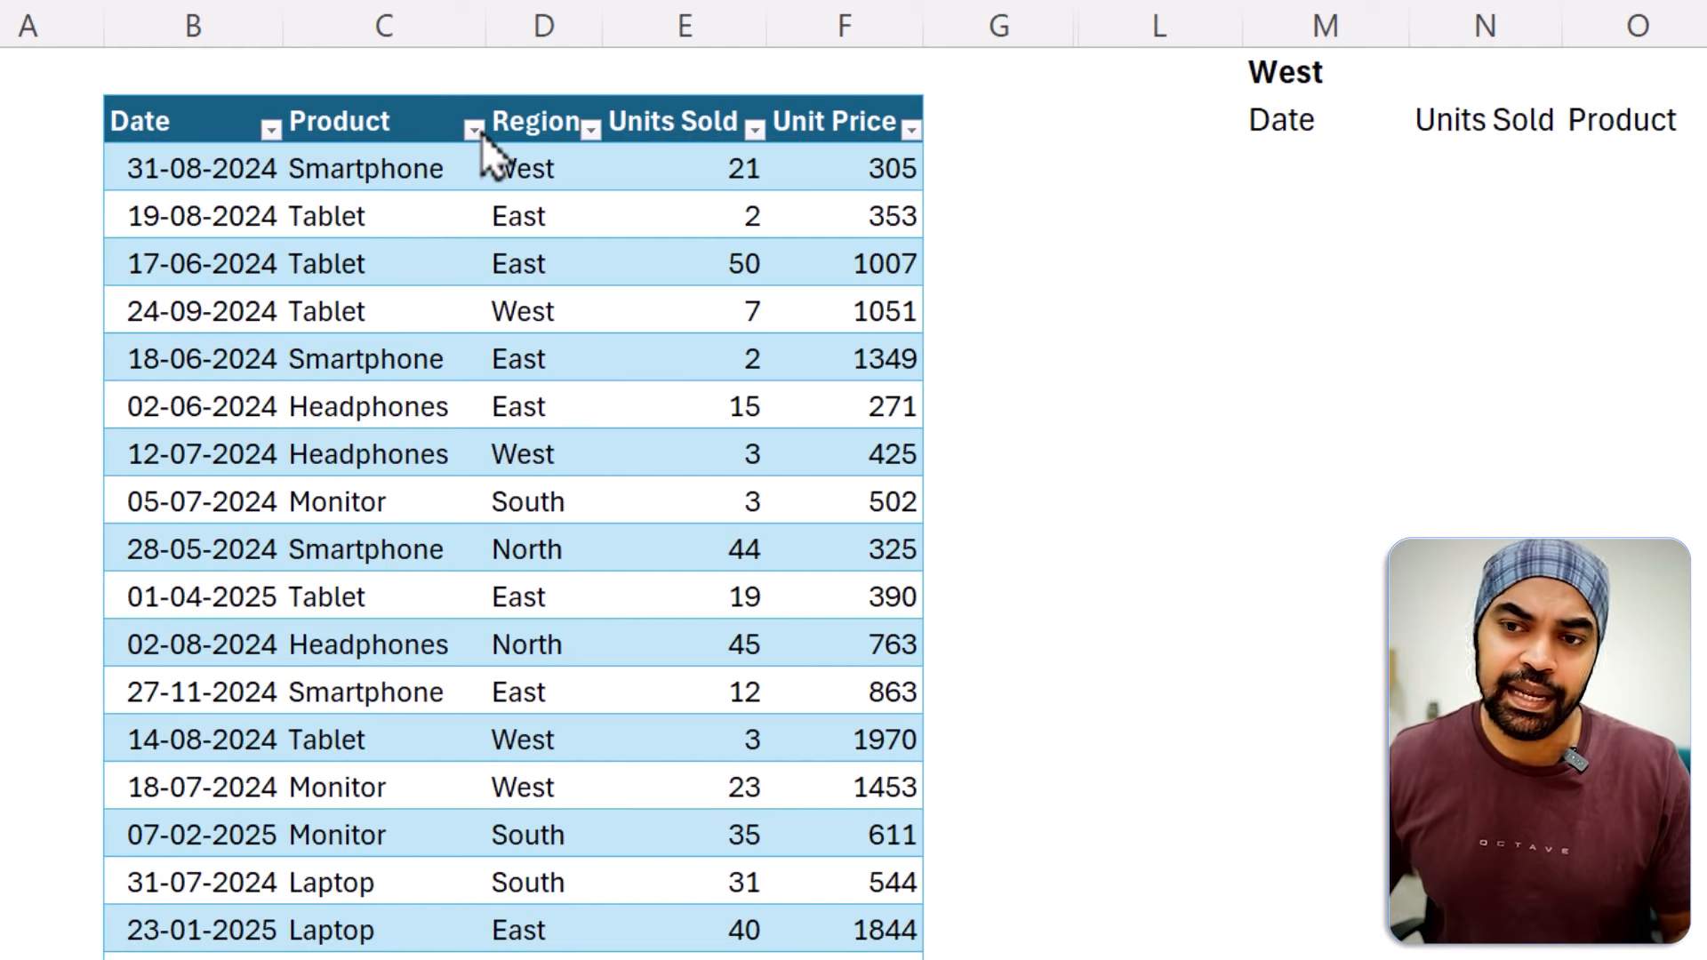
Filter the sales table's Region column to show only West and select the filtered table with its headers.
left_click(590, 132)
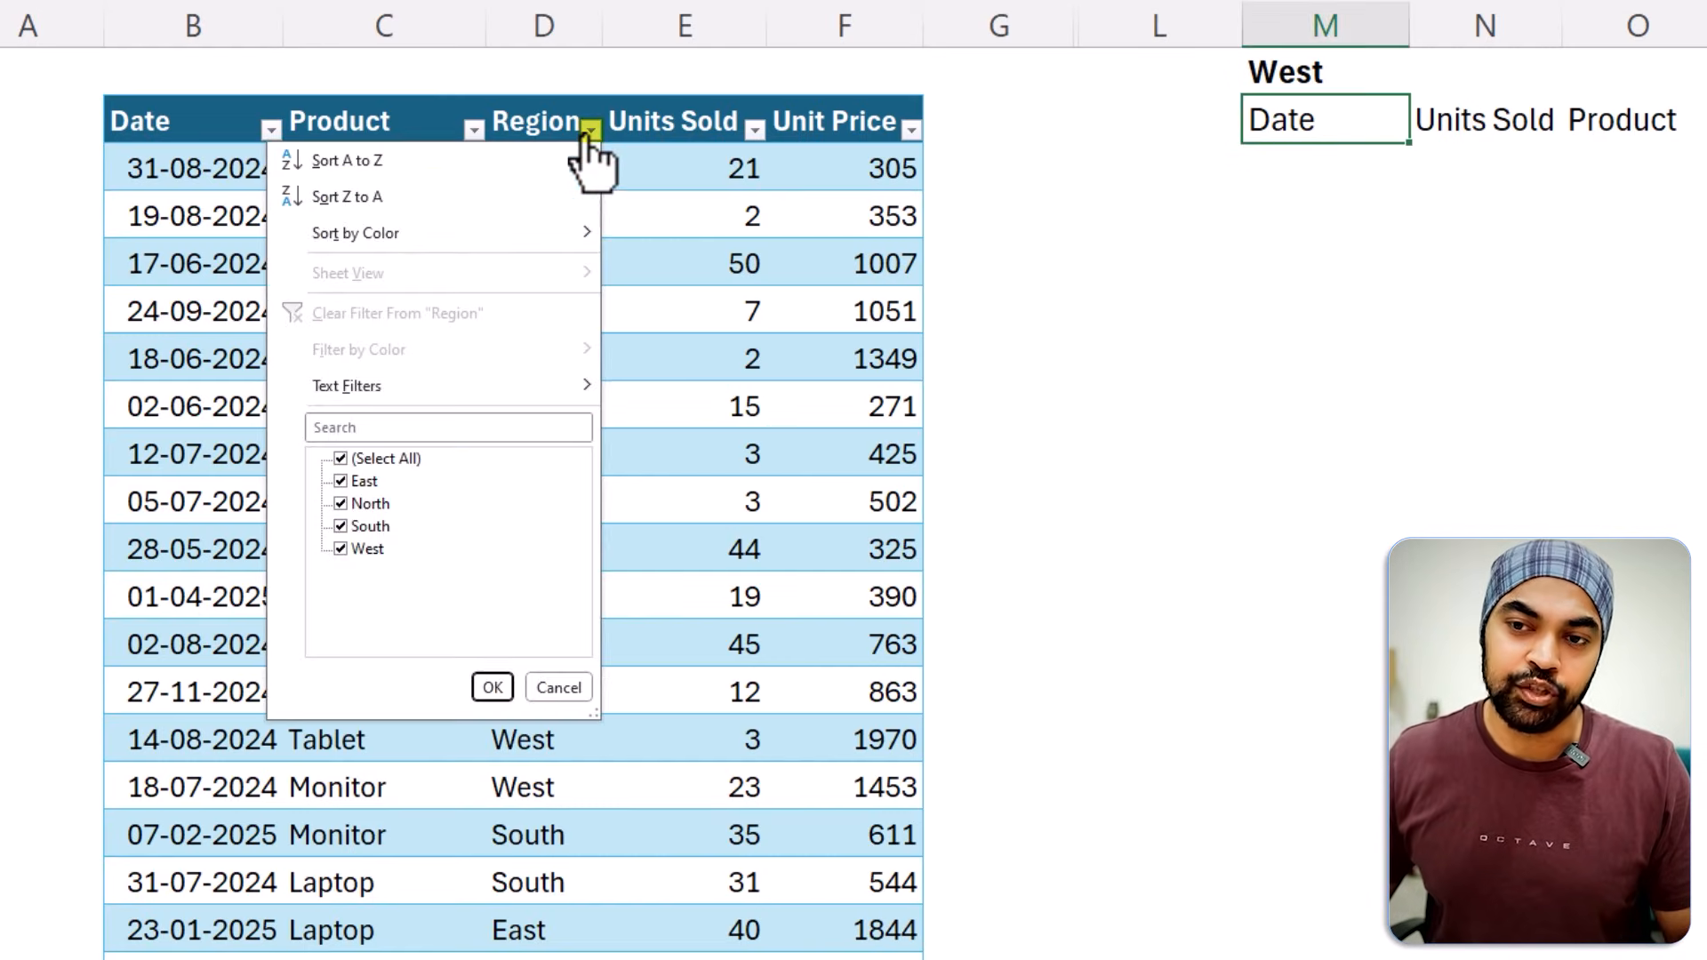
left_click(371, 457)
left_click(366, 548)
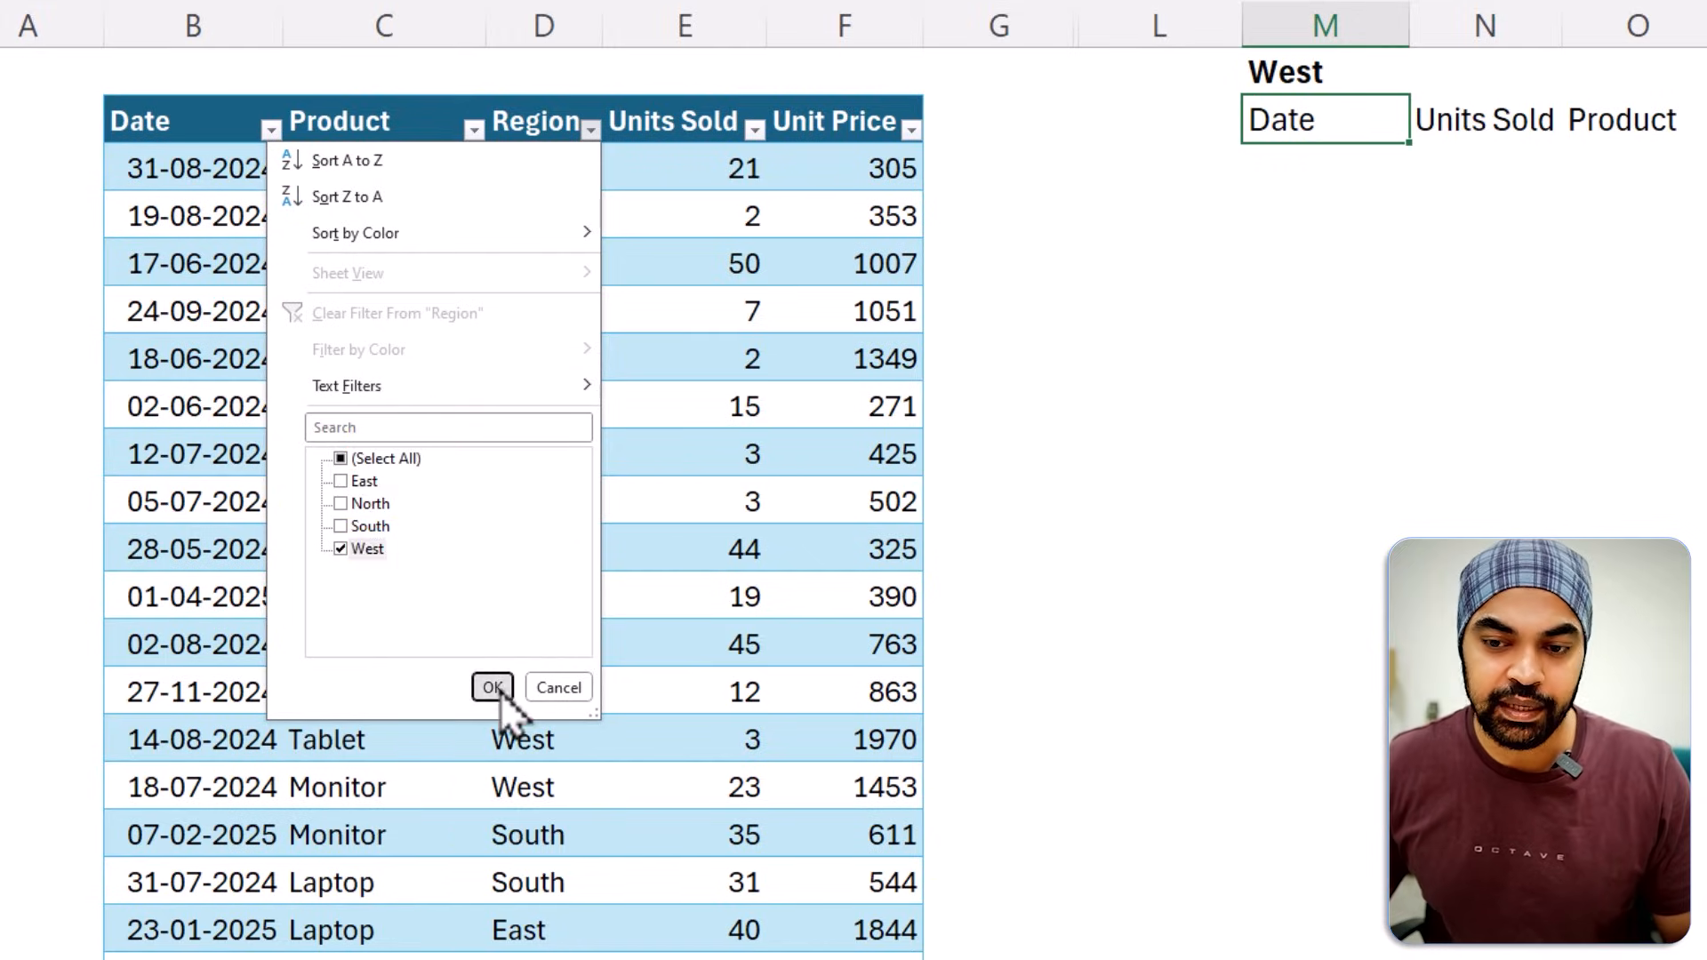
left_click(492, 687)
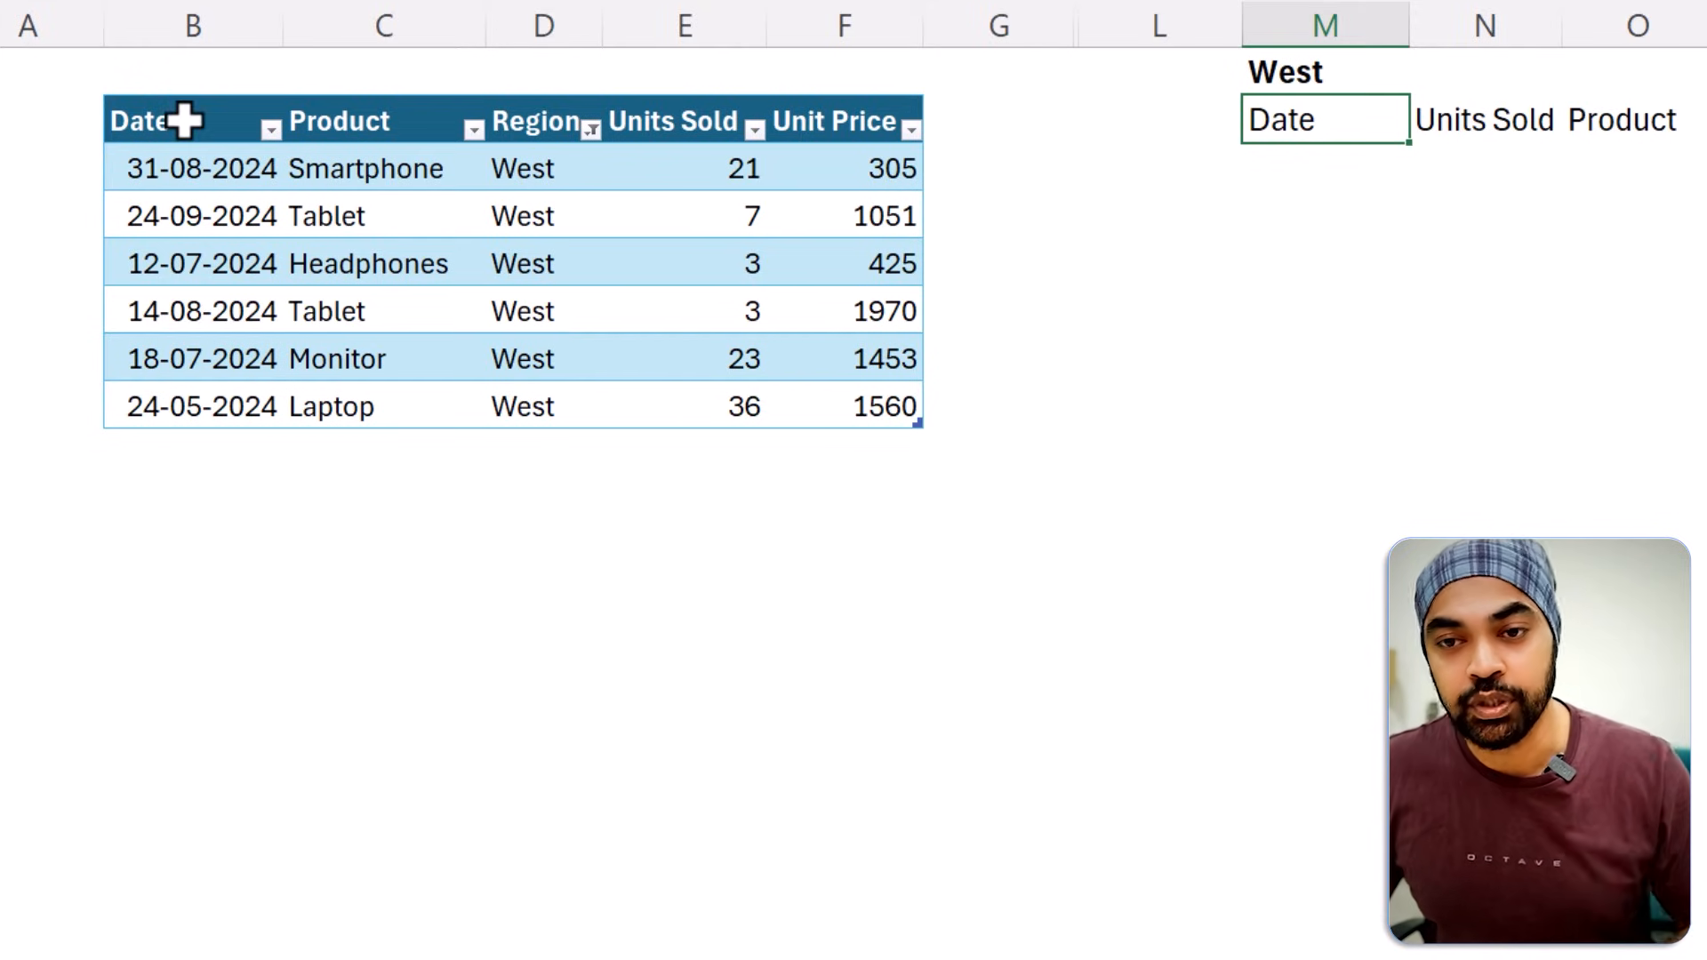
left_click_drag(183, 125, 887, 411)
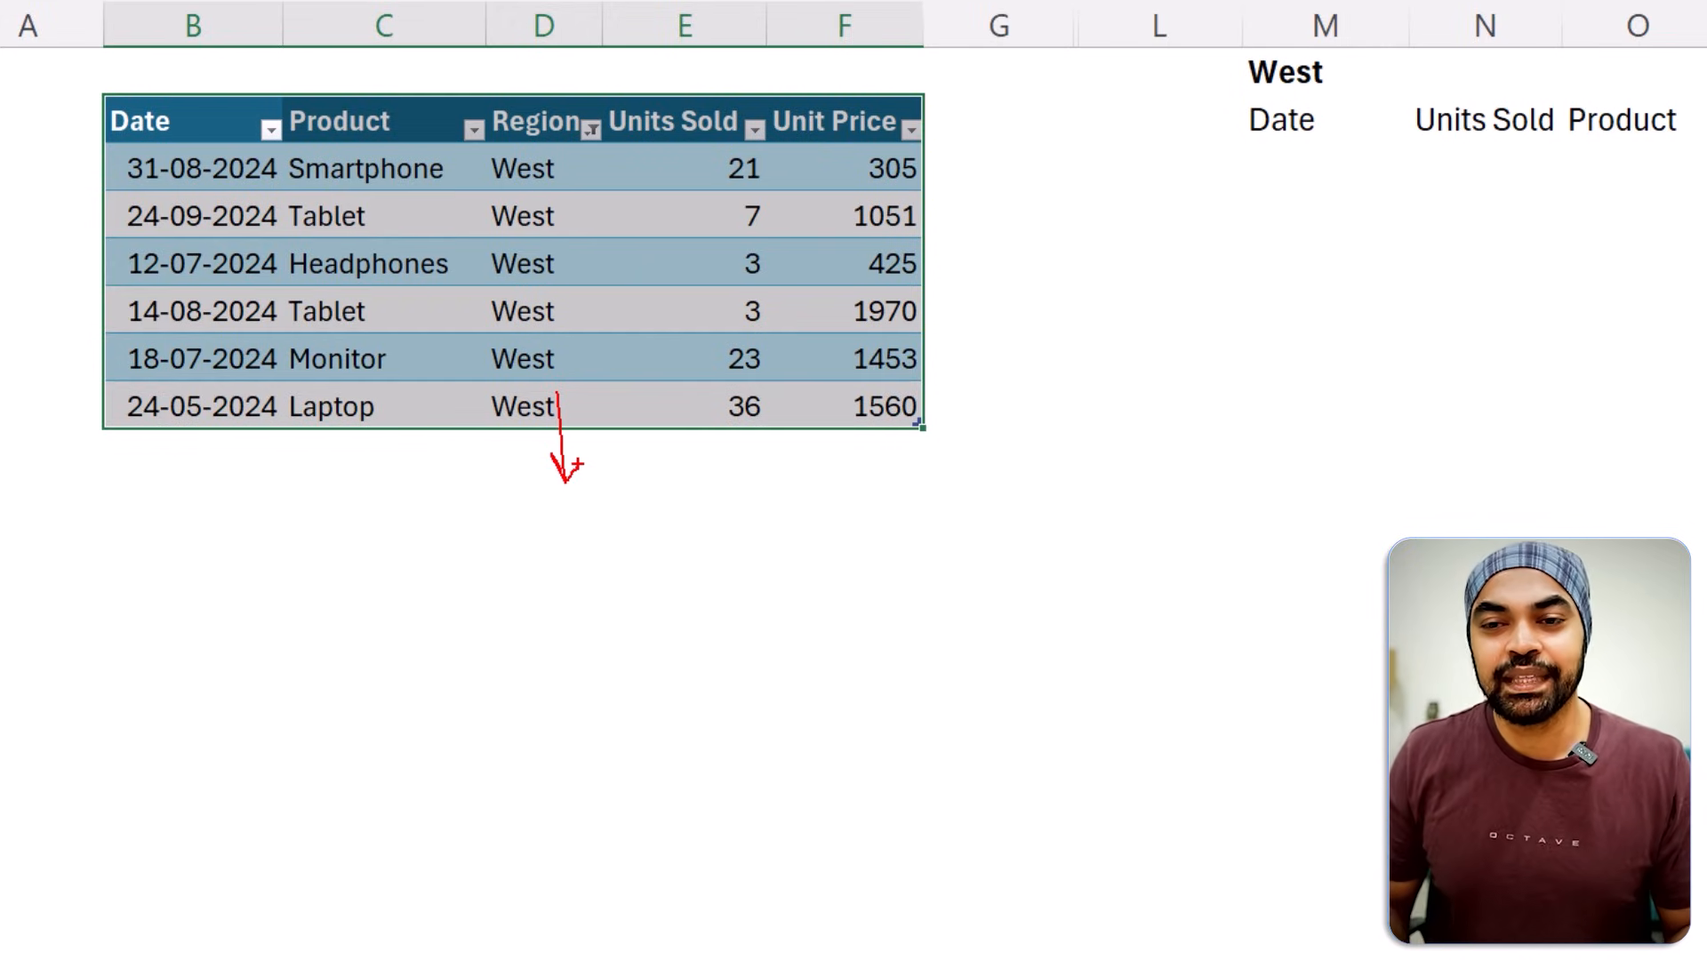
Turn off filtering on the sales table, including its header filter buttons.
left_click(579, 305)
key("ctrl+shift+l")
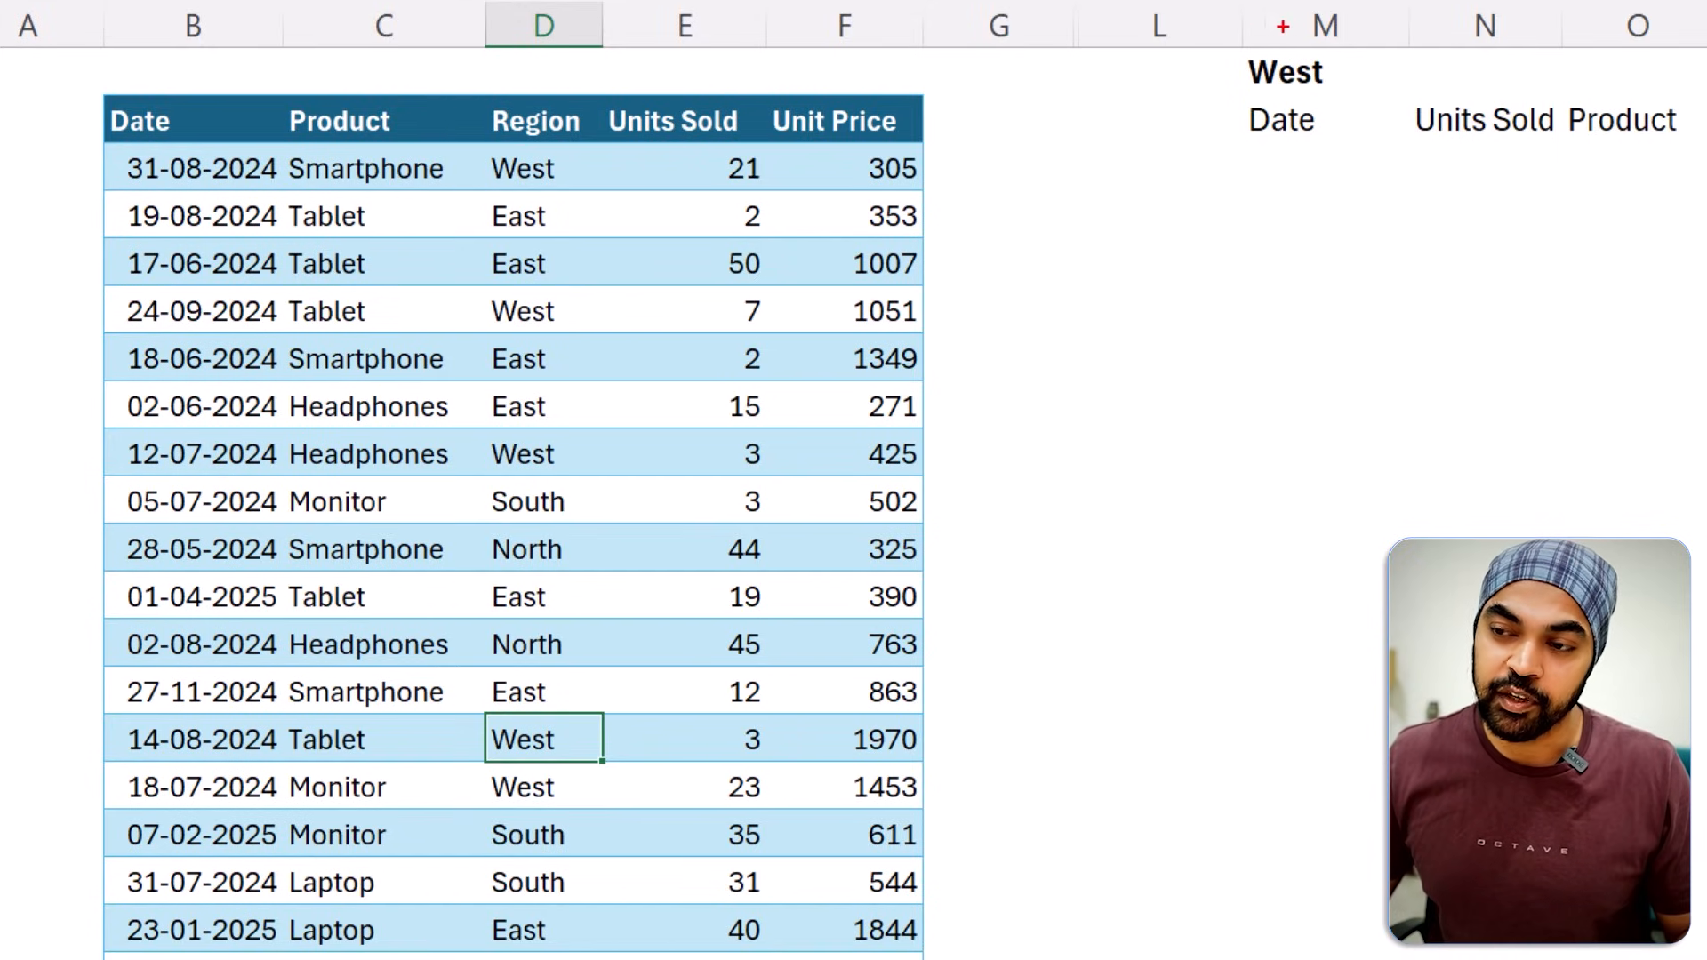
left_click_drag(1234, 33, 1357, 96)
left_click_drag(522, 93, 515, 188)
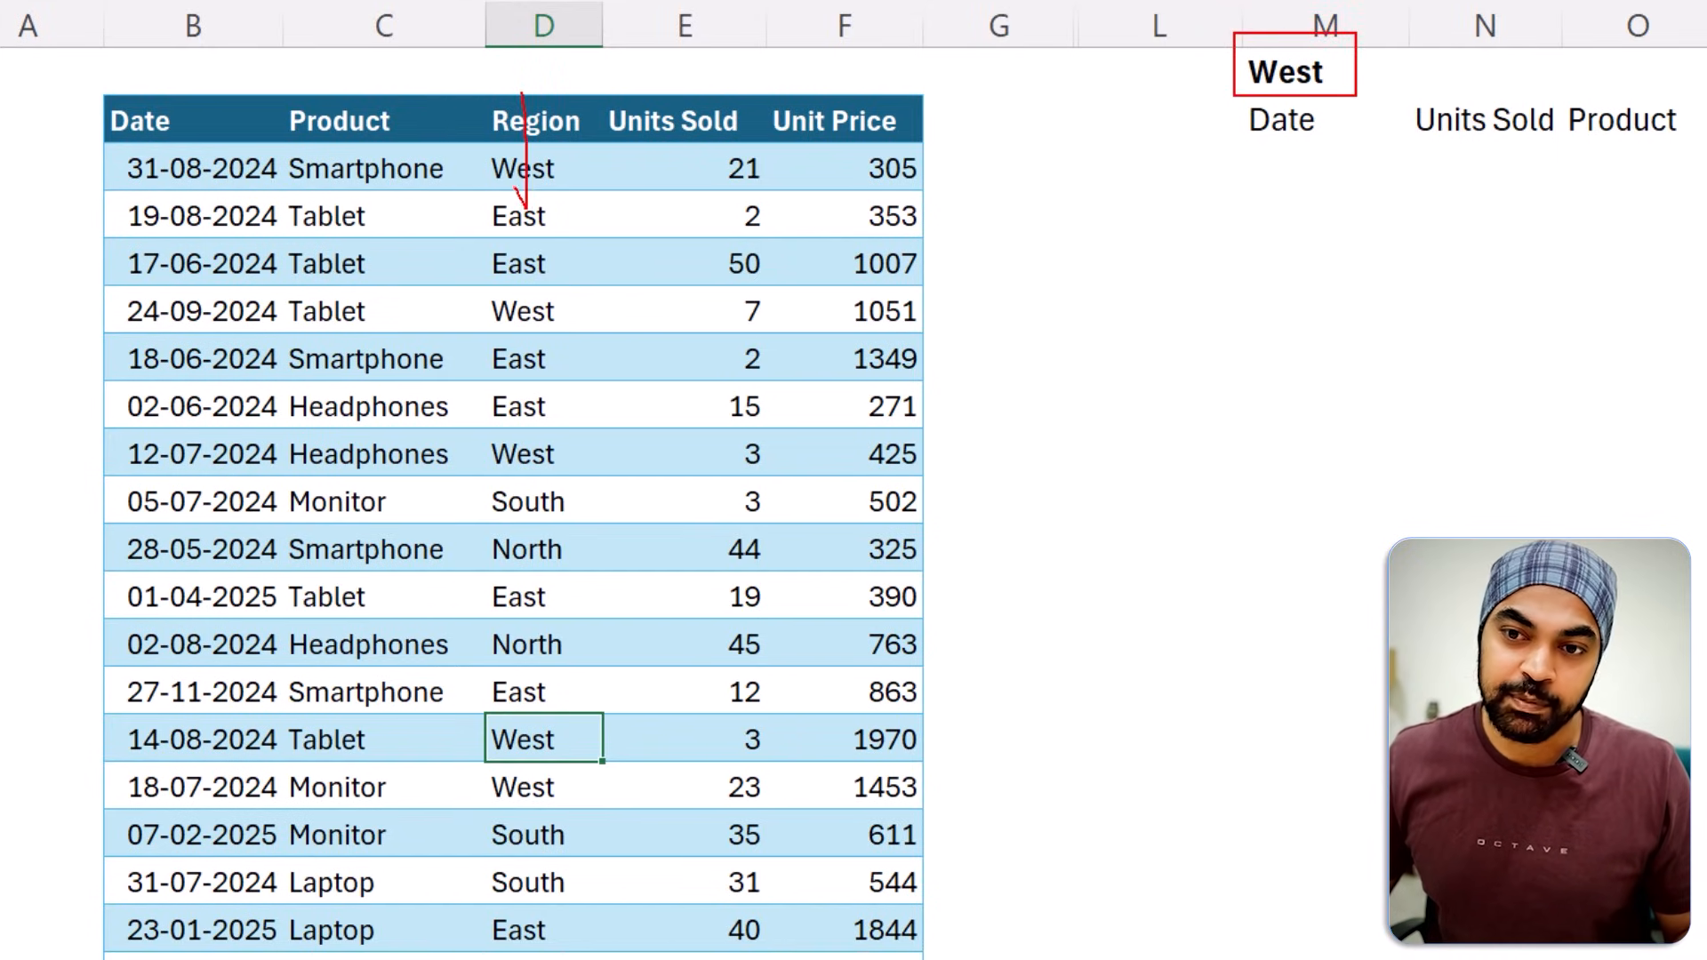
mouse_move(27, 64)
left_mouse_down()
mouse_move(141, 147)
mouse_move(994, 628)
left_mouse_up()
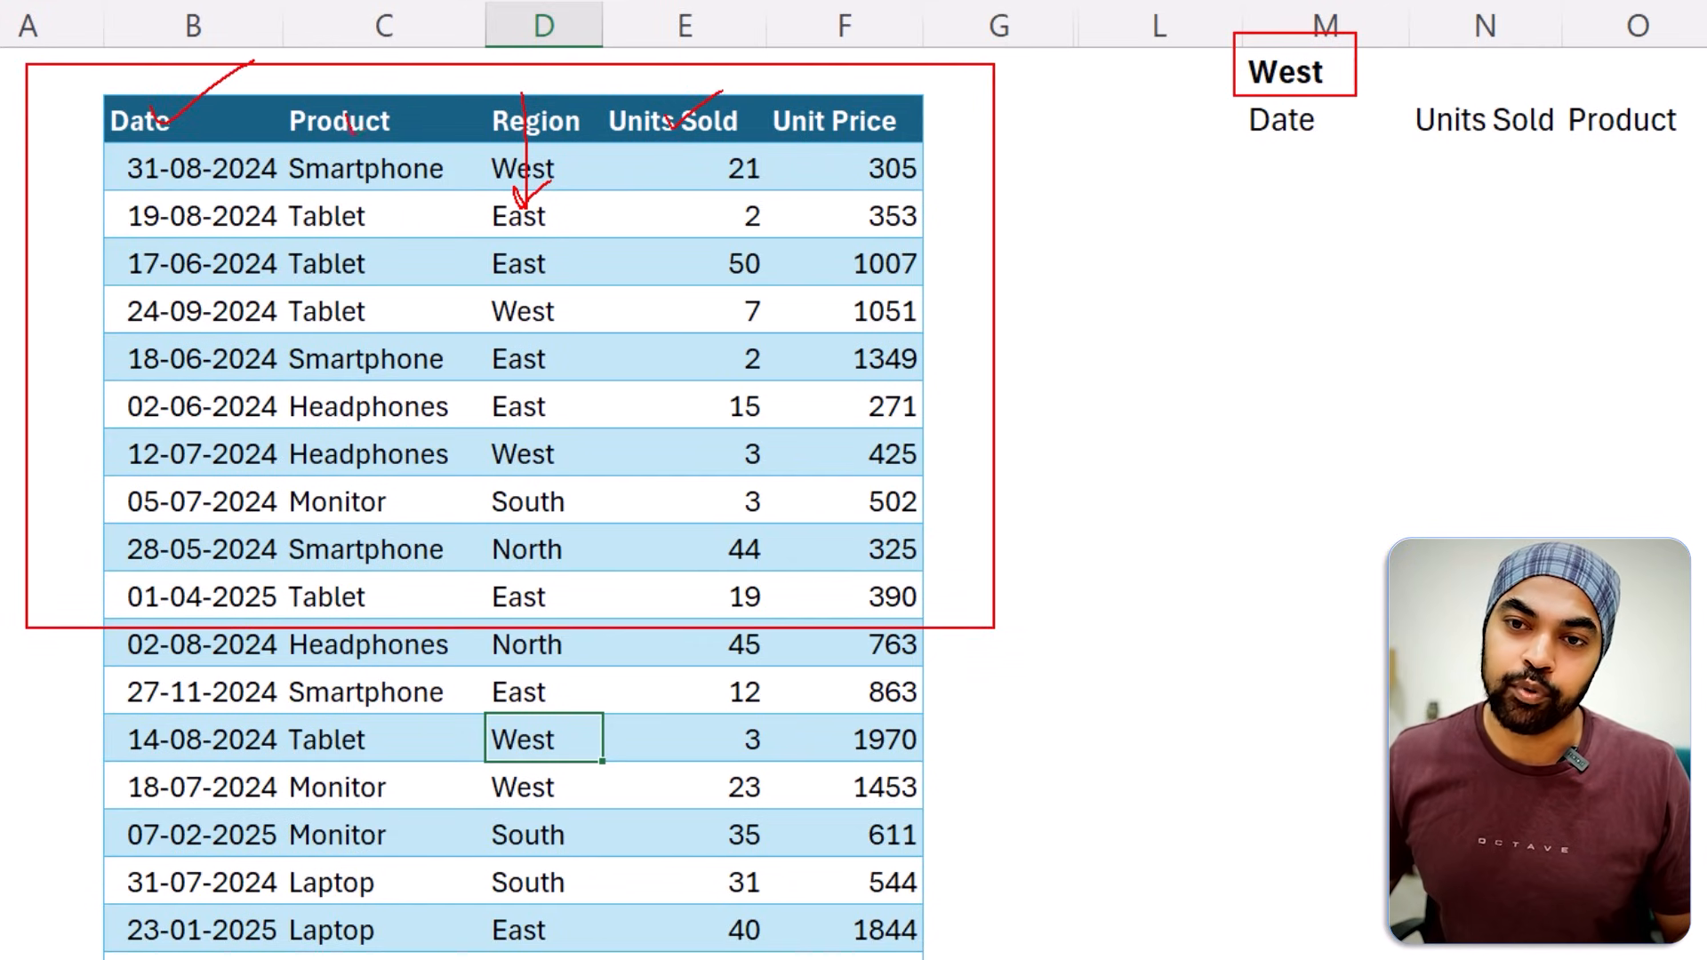
left_click_drag(353, 132, 444, 71)
mouse_move(1258, 164)
left_mouse_down()
mouse_move(1618, 162)
mouse_move(1695, 560)
left_mouse_up()
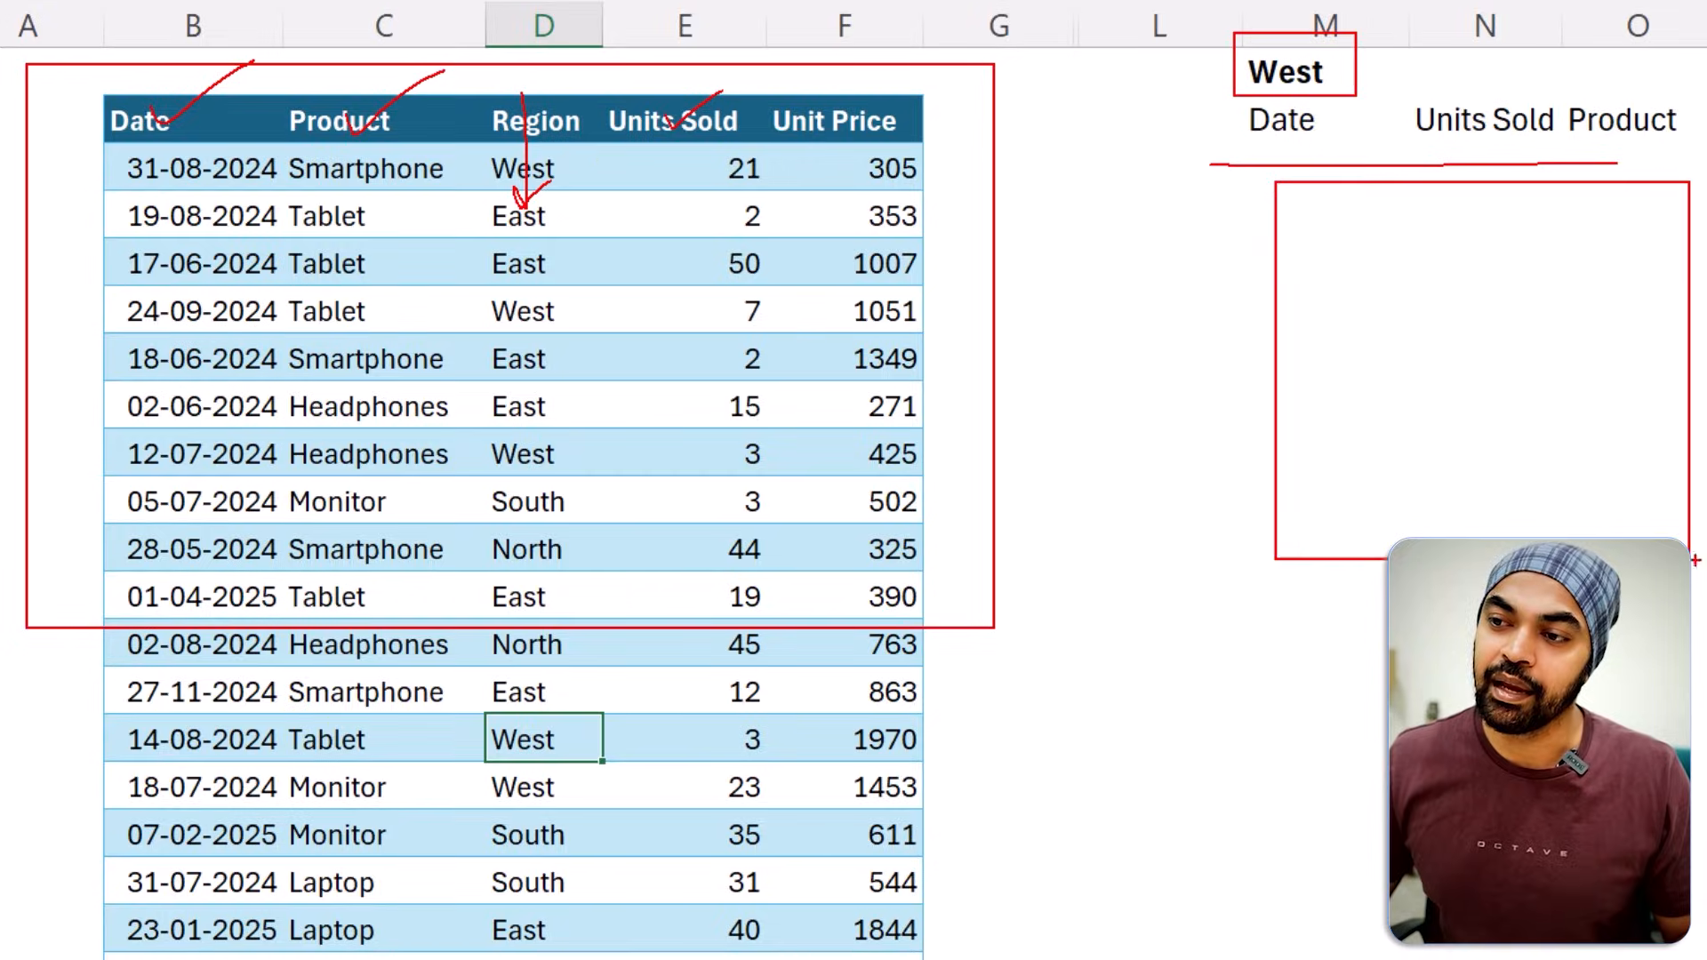
key("Escape")
Enter the array formula =IFERROR(INDEX(INDIRECT("Data[" &M$2&"]"),SMALL(IF($M$1=Data[Region],ROW(Data[Date])-ROW($M$2),""),ROWS(M$3:M3))),"-") in M3 and fill it through O13.
left_click(1321, 165)
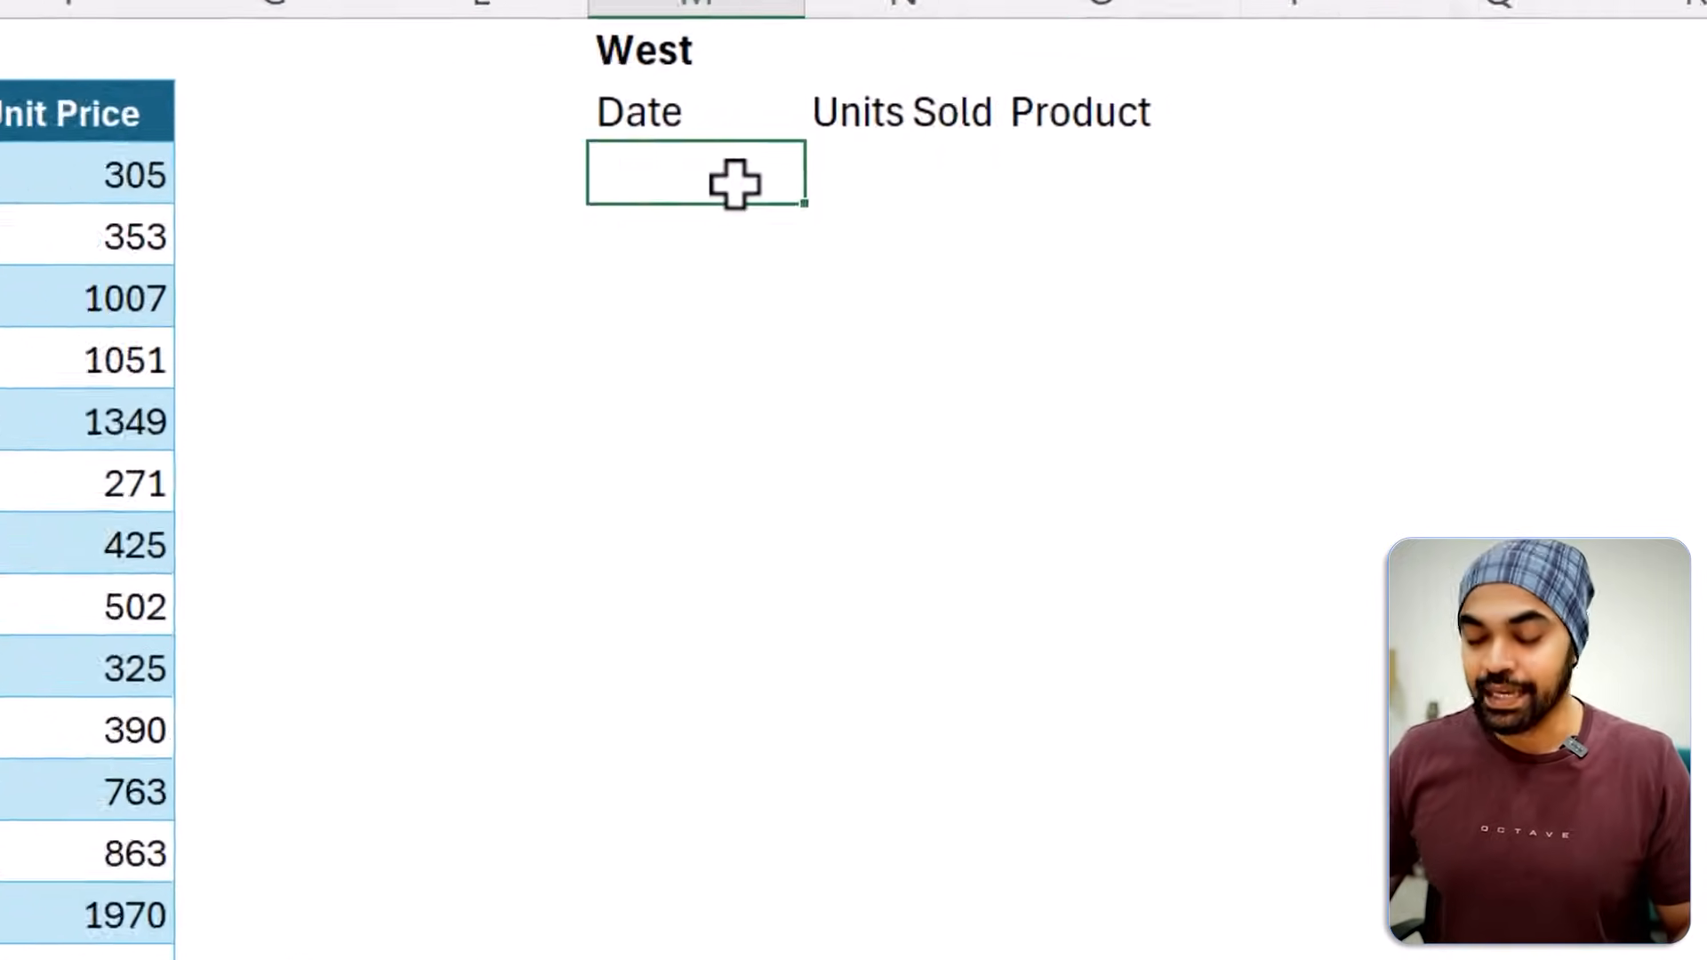
key("F2")
type("=IFERROR(INDEX(INDIRECT(\"Data[\" &M$2&\"]\"),SMALL(IF($M$1=Data[Region],ROW(Data[Date])-ROW($M$2),\"\"),ROWS(M$3:M3))),\"-\")")
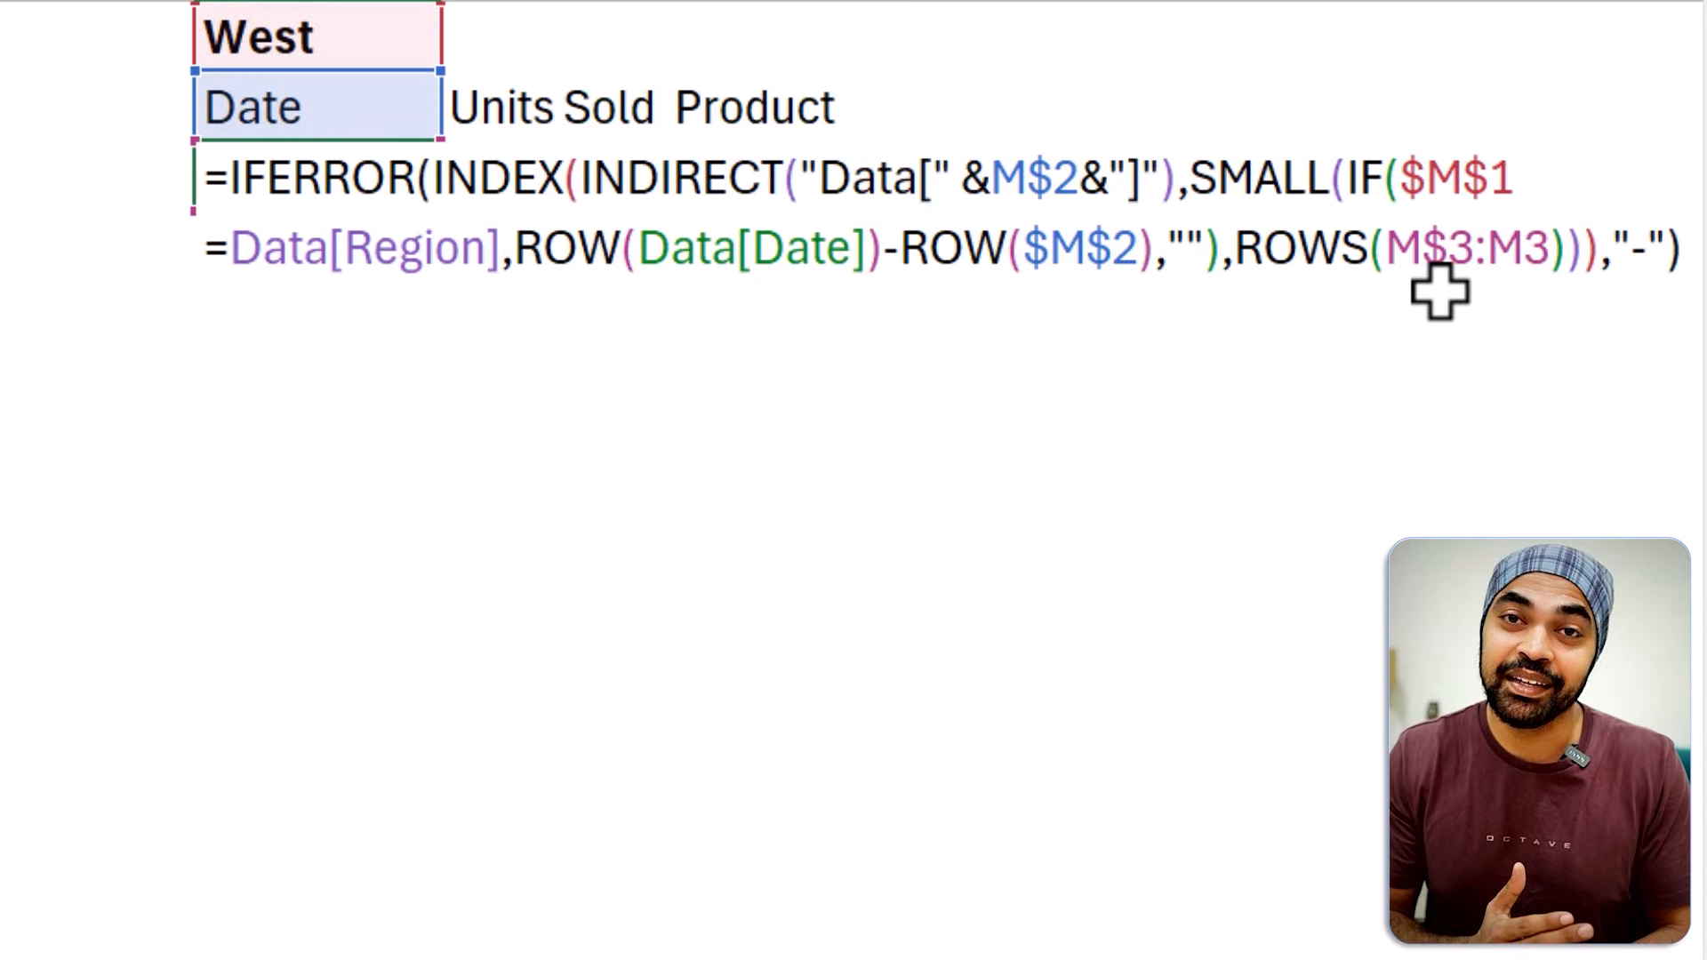
key("ctrl+shift+Return")
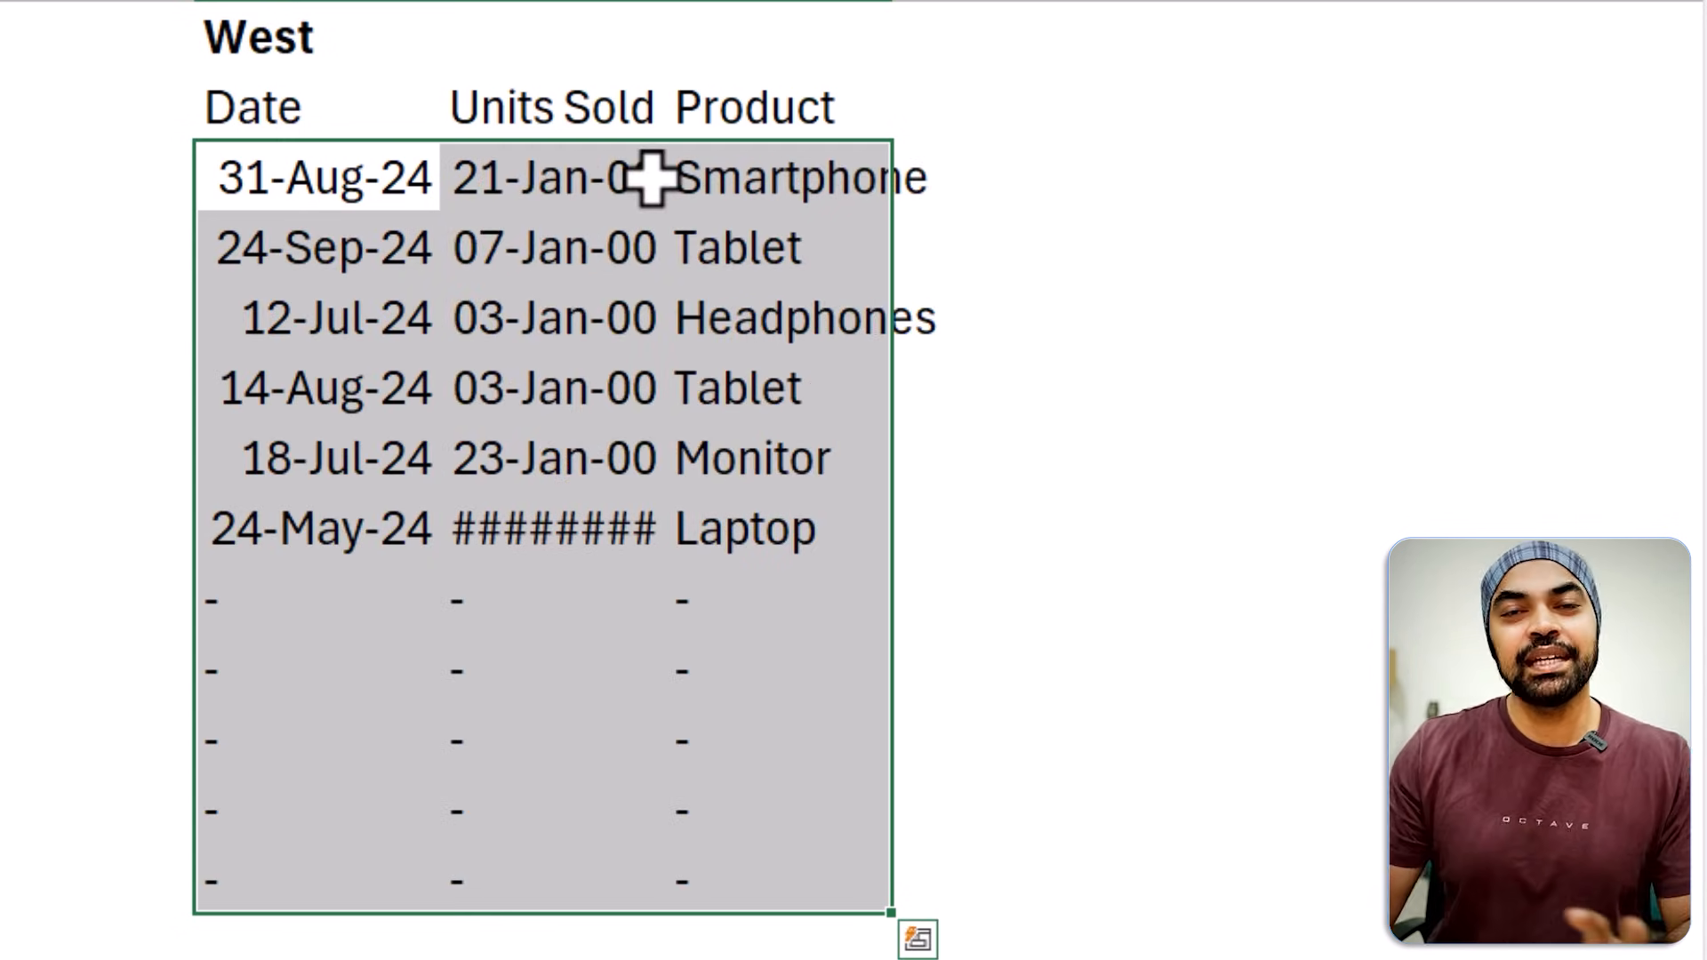
Examine the array formula in M3 that extracts the West records, leaving it unedited.
key("Left")
key("Right")
key("F2")
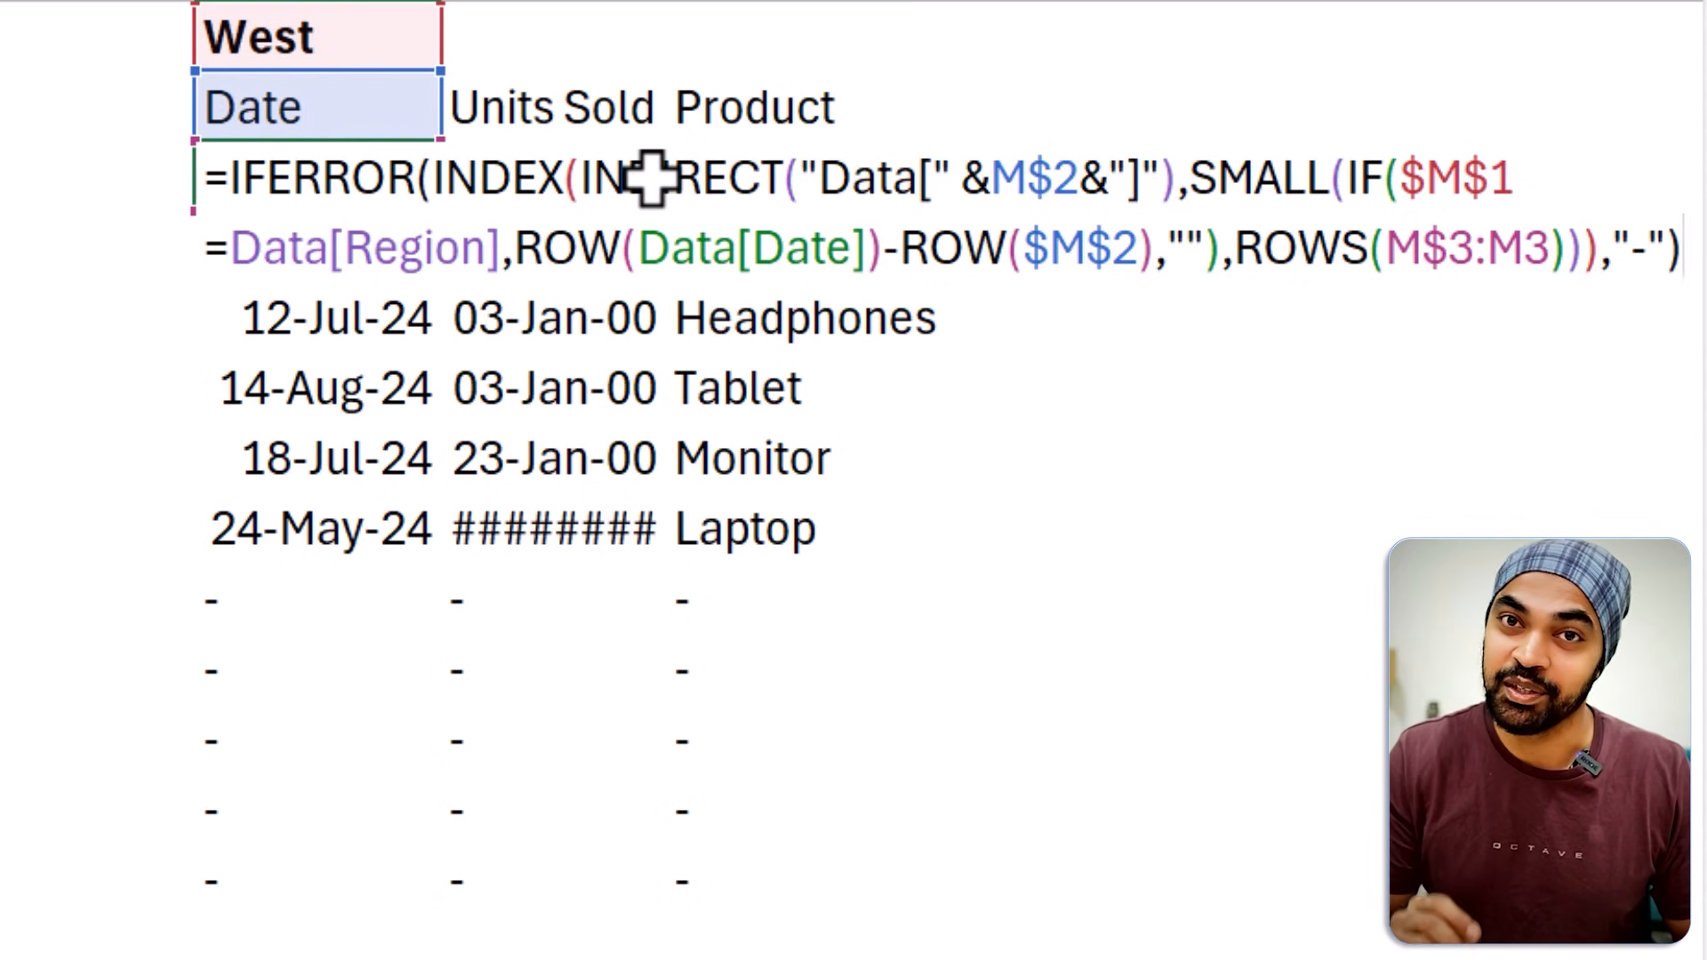
key("Escape")
Begin a FILTER formula in H3 with the whole Data table as its array.
key("Left")
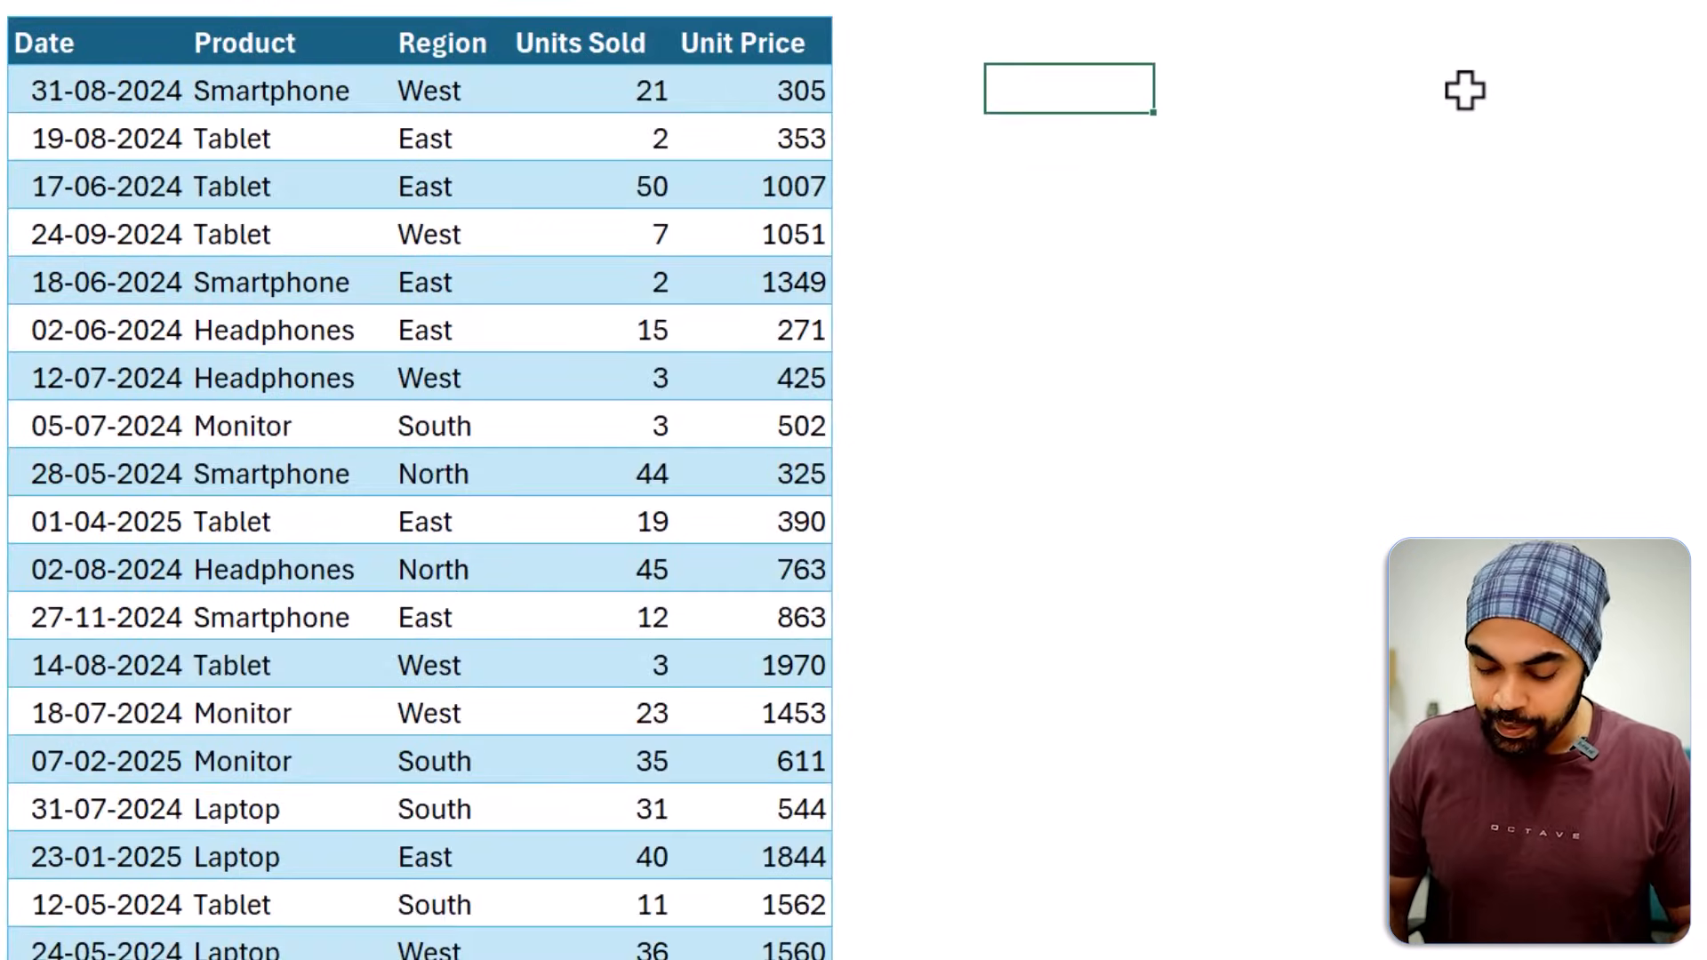
type("=fil")
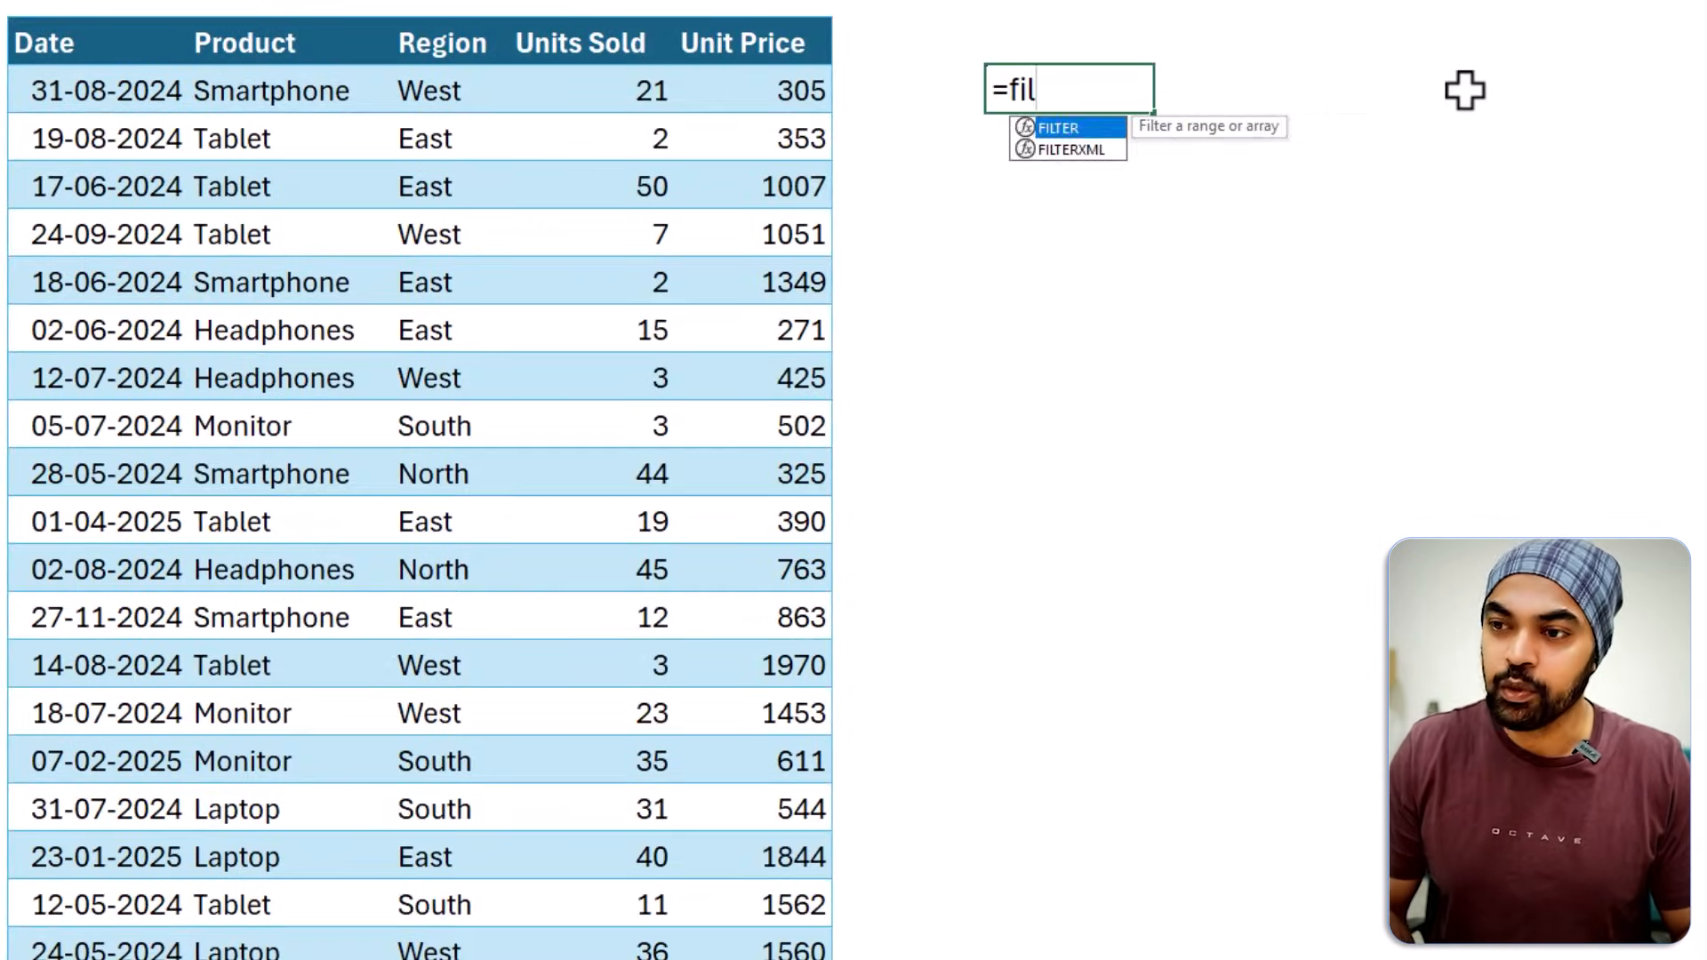
key("Tab")
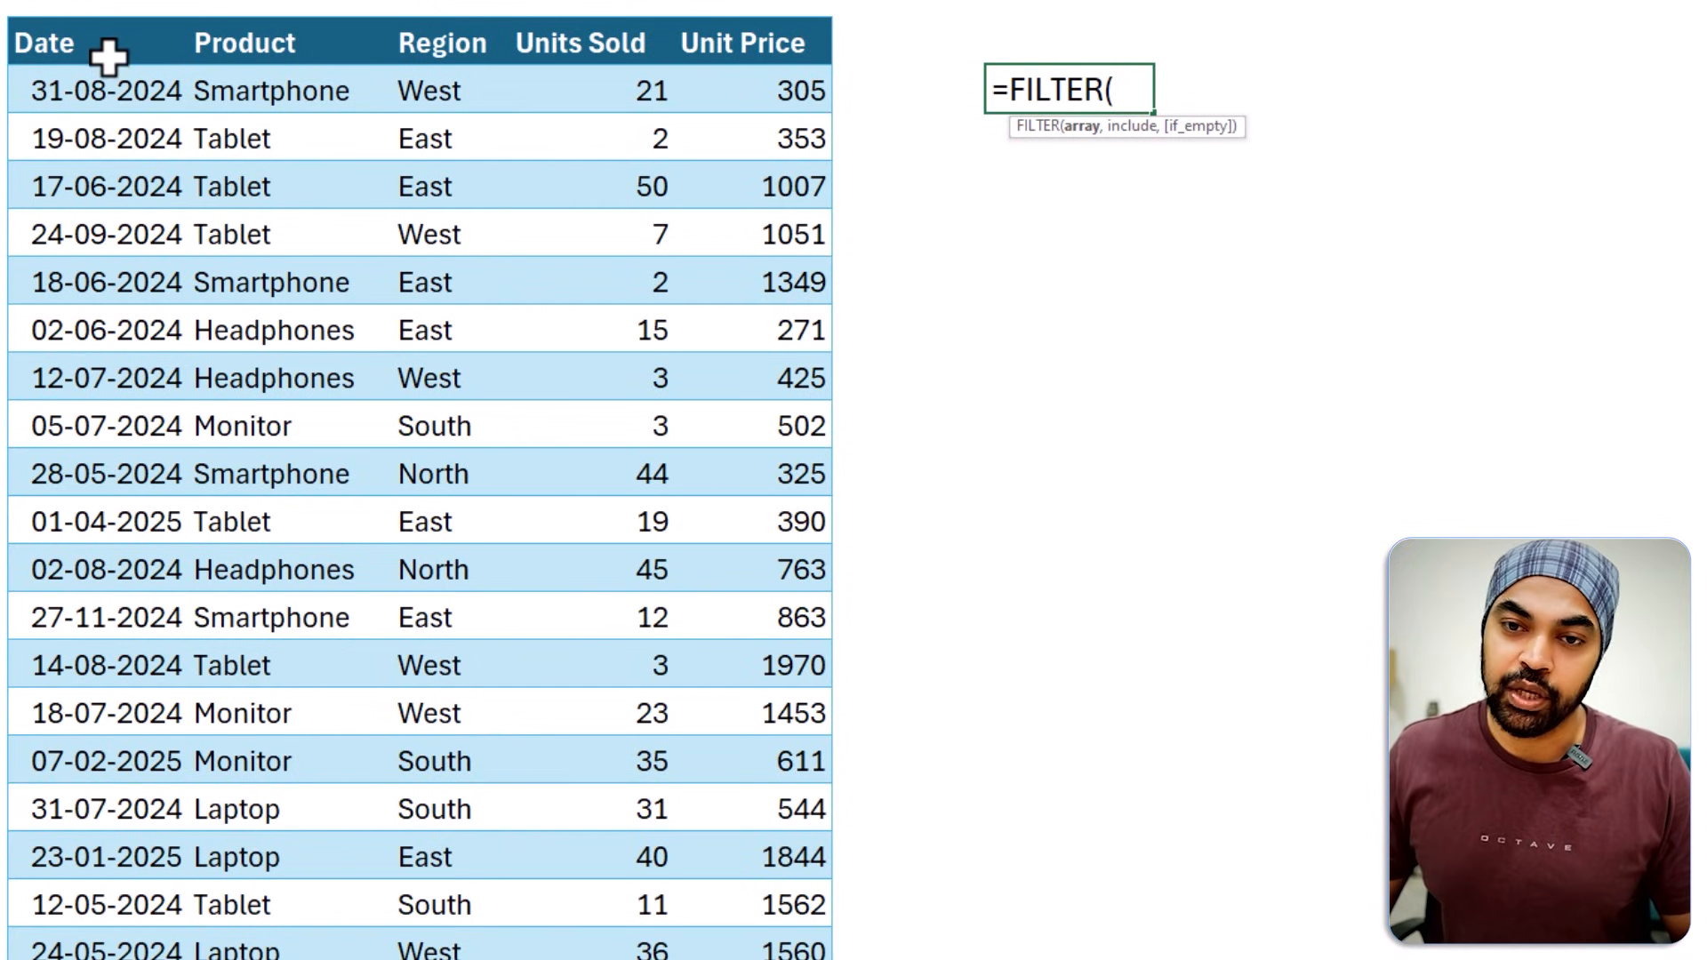
left_click(105, 107)
left_click_drag(1185, 89, 1507, 76)
key("BackSpace")
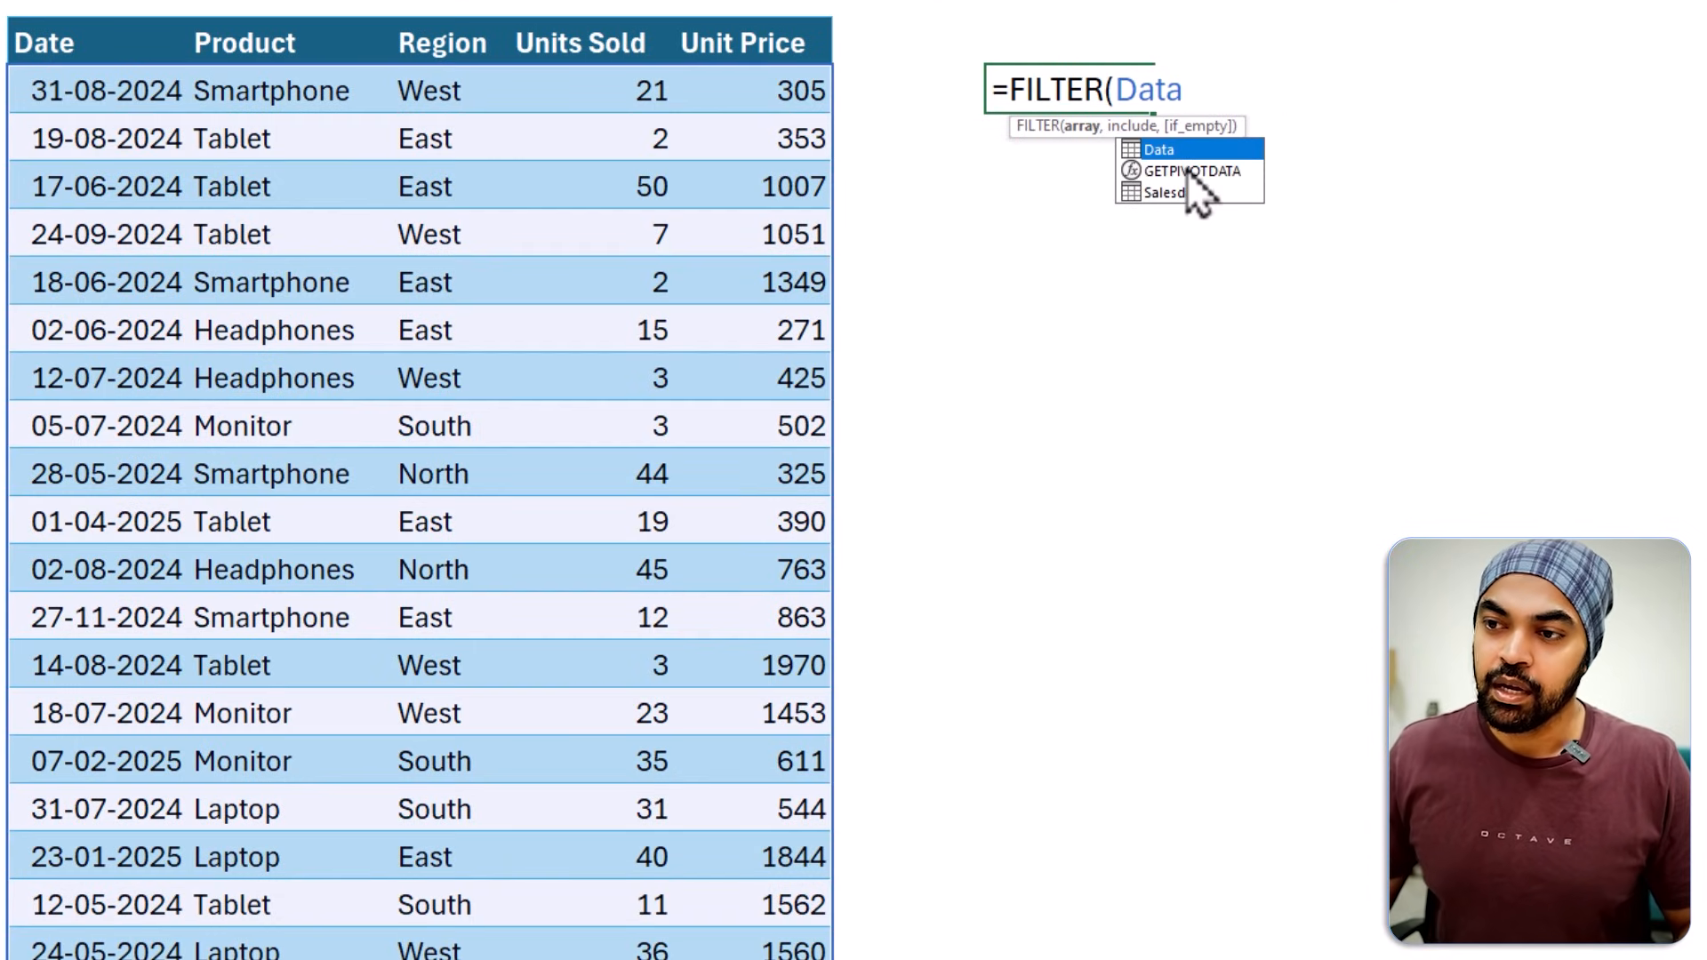
Complete the H3 formula with the region condition, making it =FILTER(Data,Data[Region]=M1).
type(",")
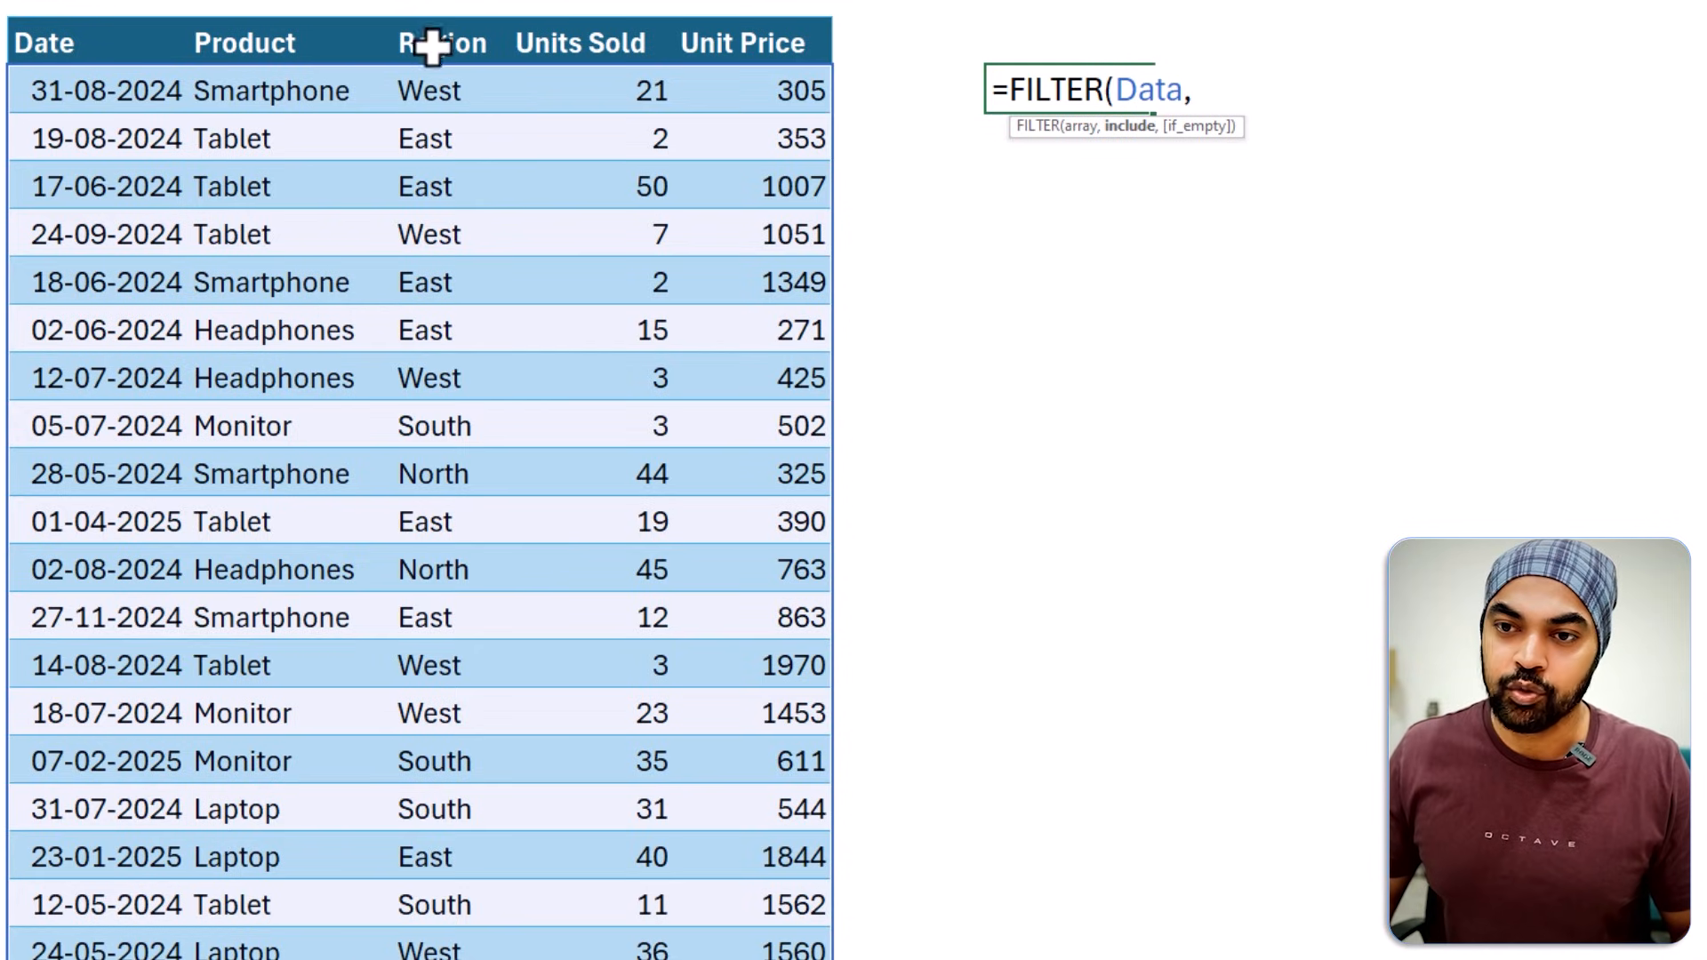
left_click(431, 90)
key("ctrl+shift+Down")
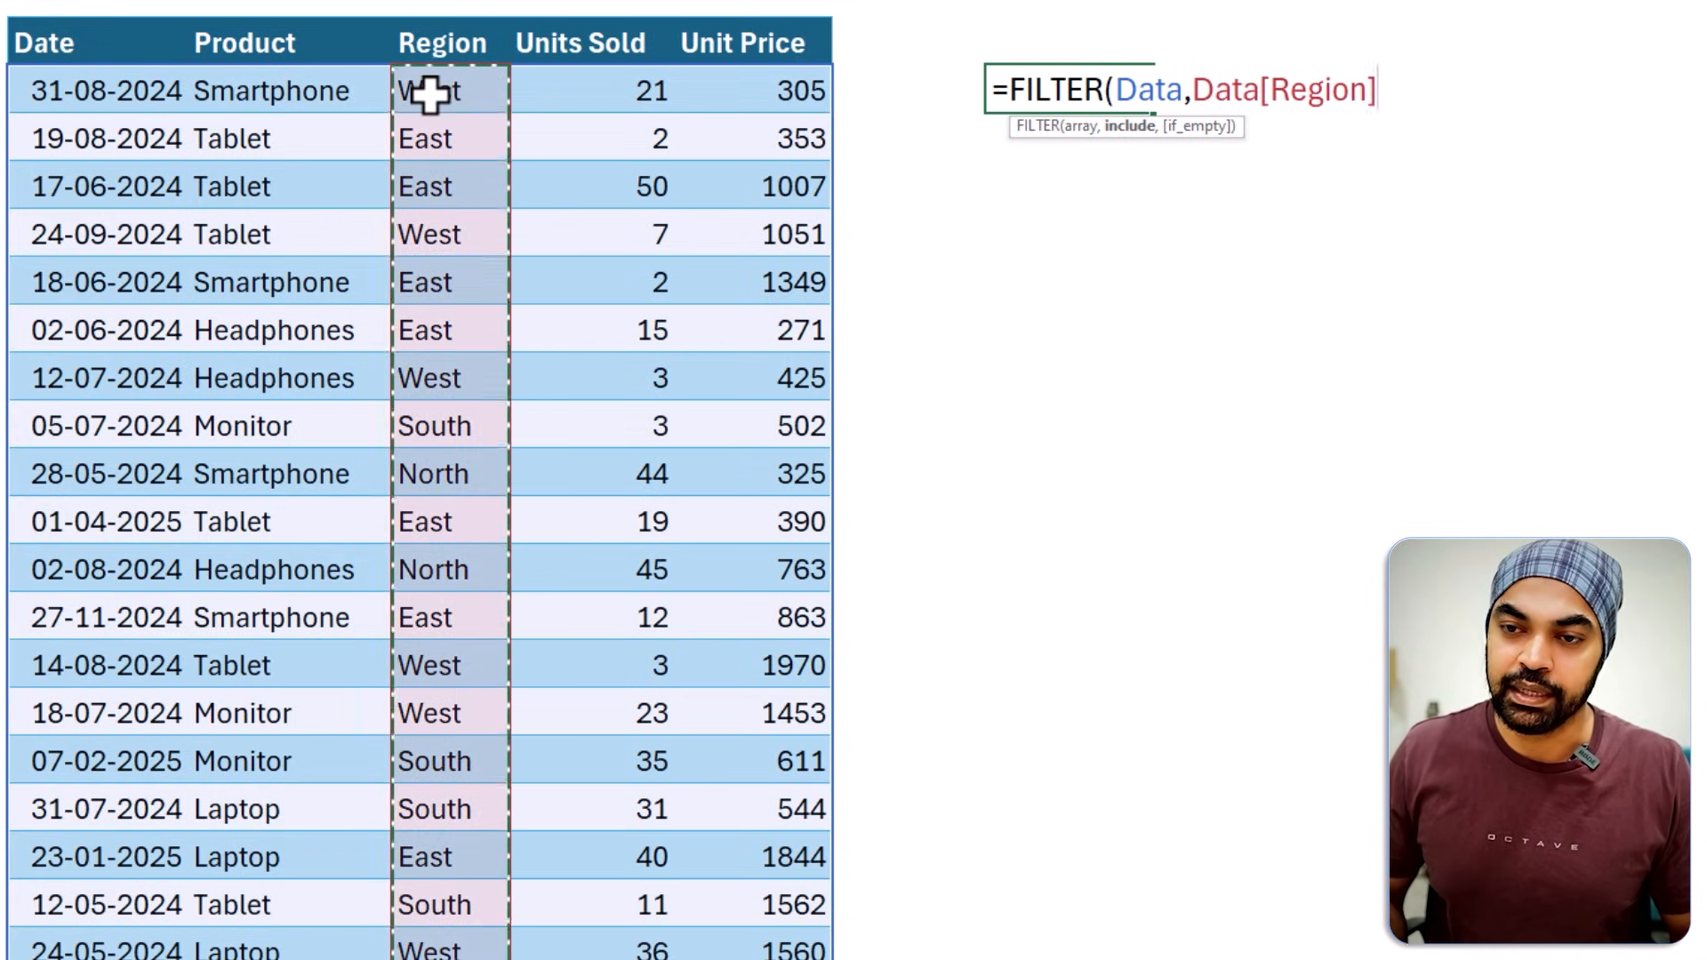
type("=")
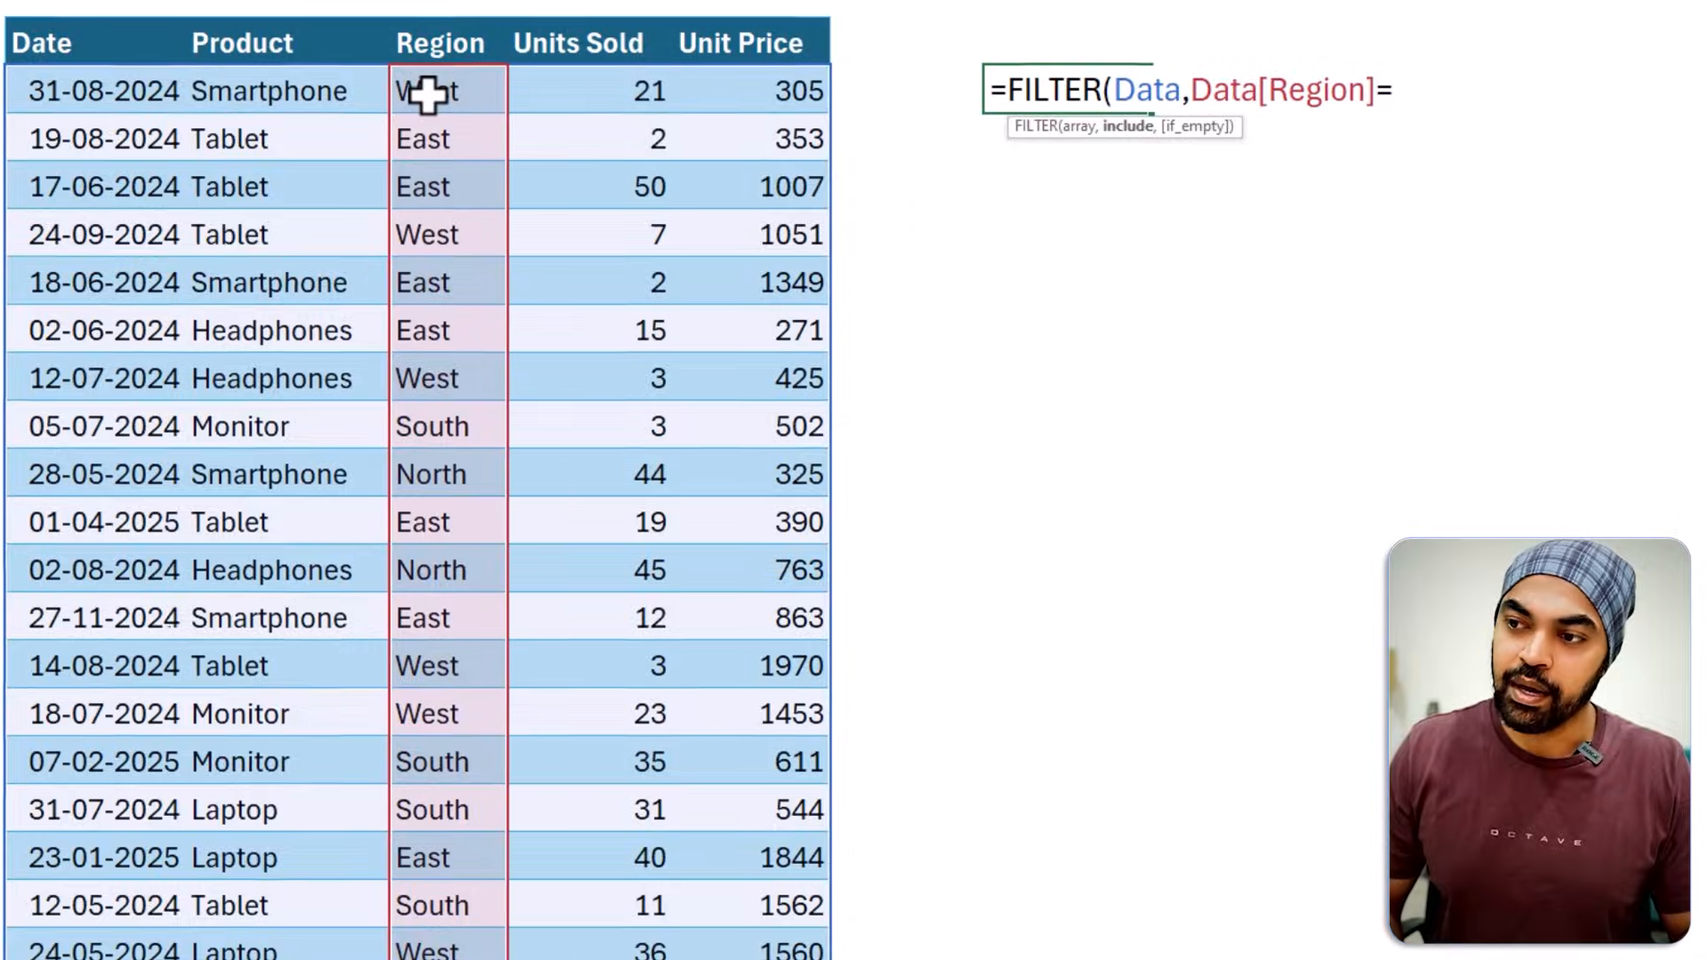
left_click(1441, 32)
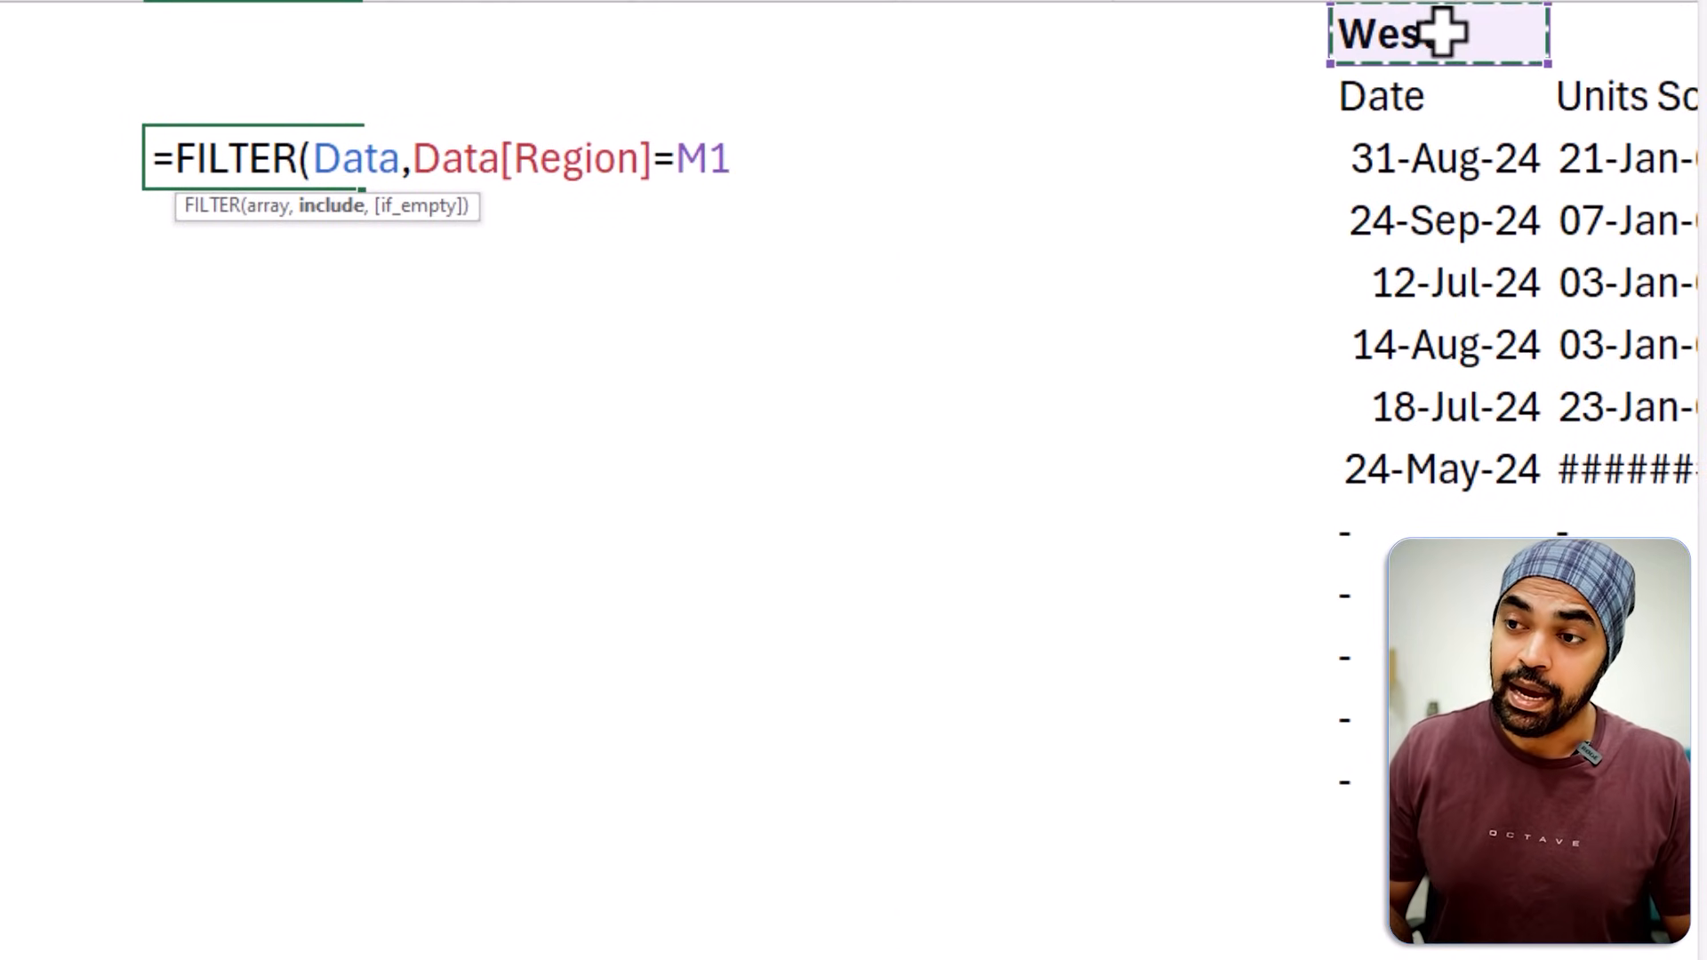
type(")")
key("Return")
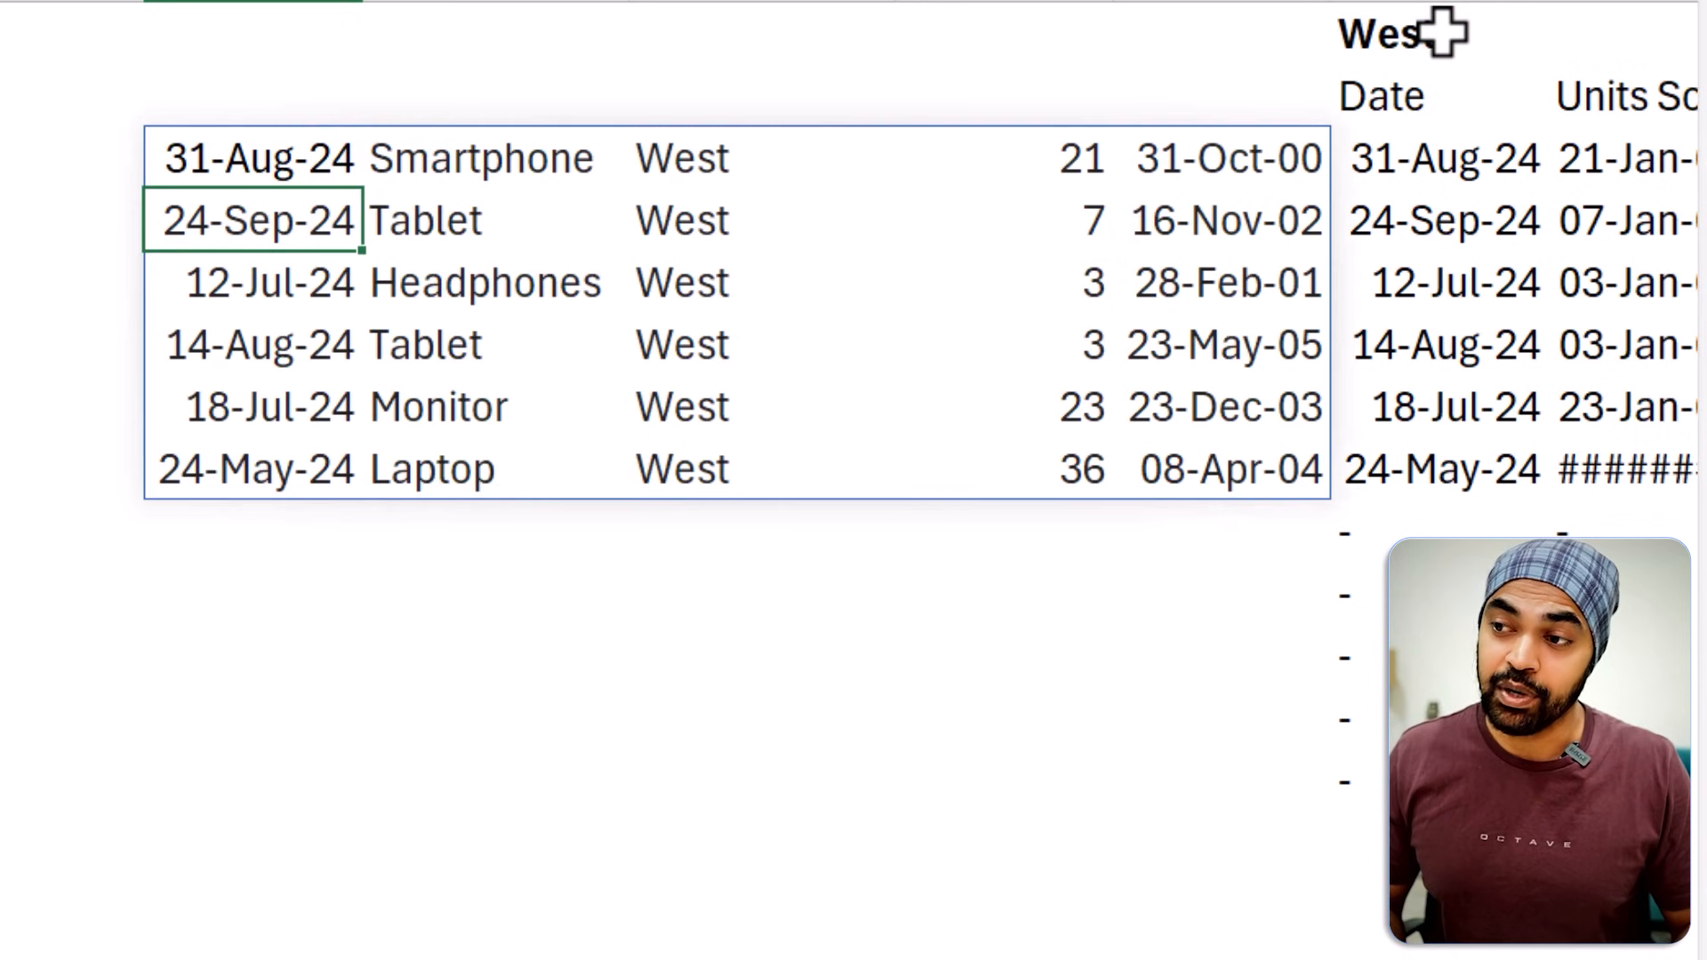
Examine the range spilled from H3 and the FILTER formula behind it.
key("Up")
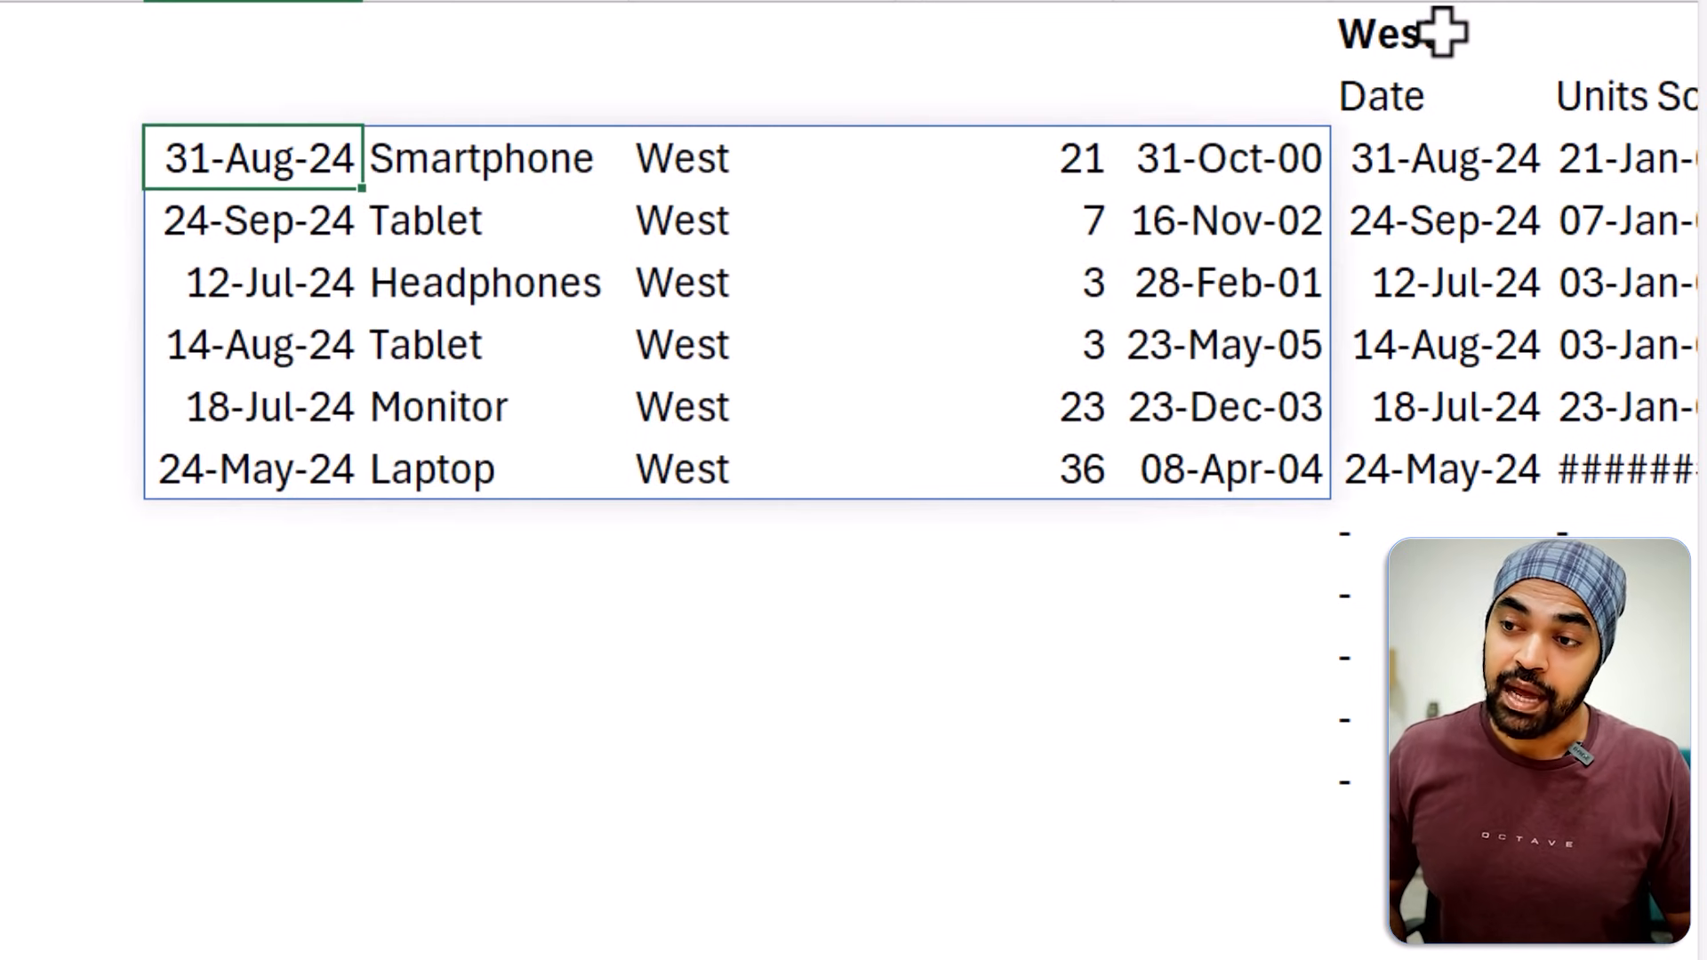
key("ctrl+a")
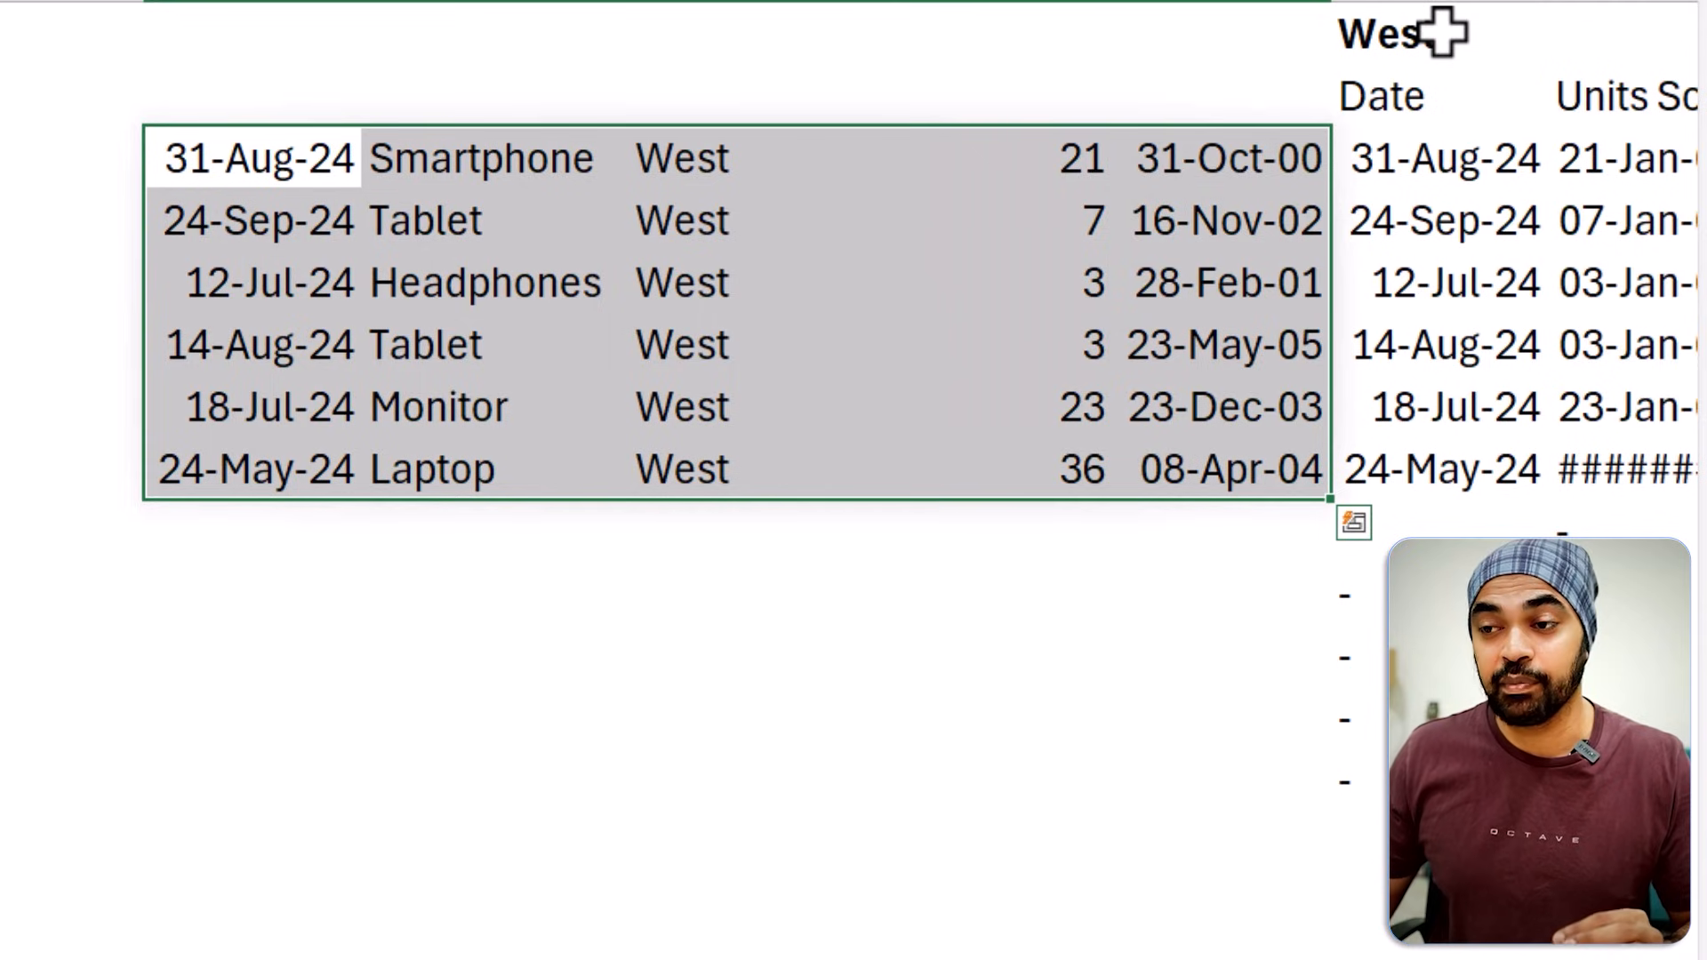
double_click(299, 153)
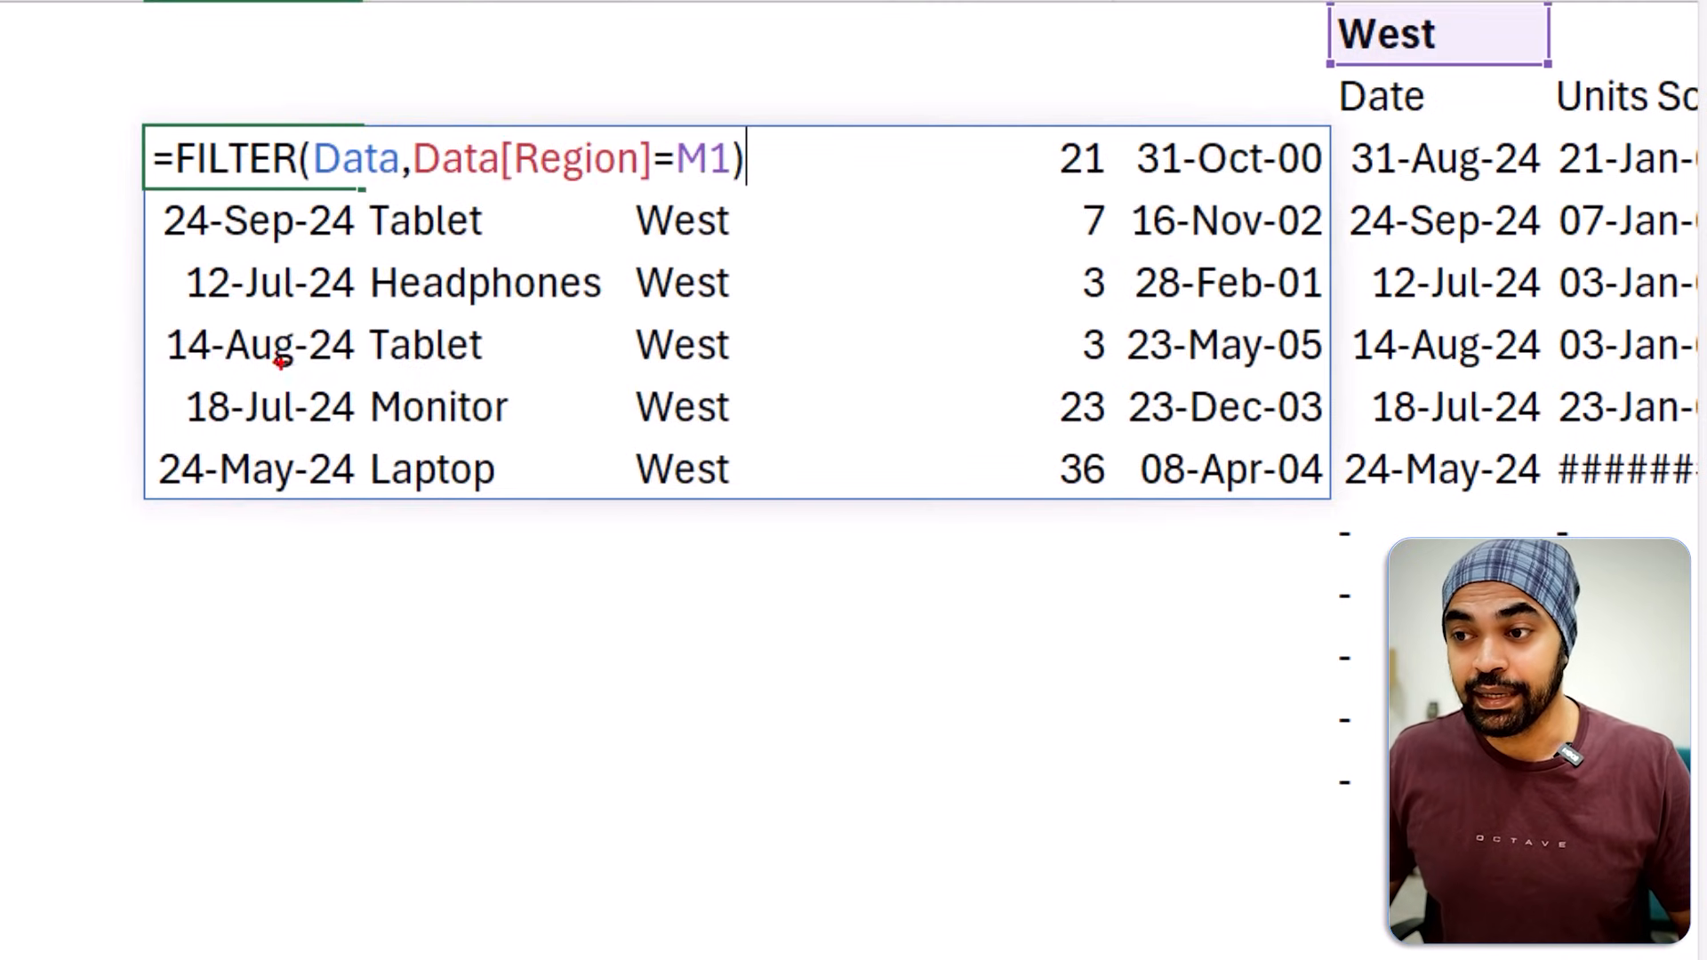
left_click_drag(281, 360, 286, 720)
left_click_drag(349, 536, 665, 529)
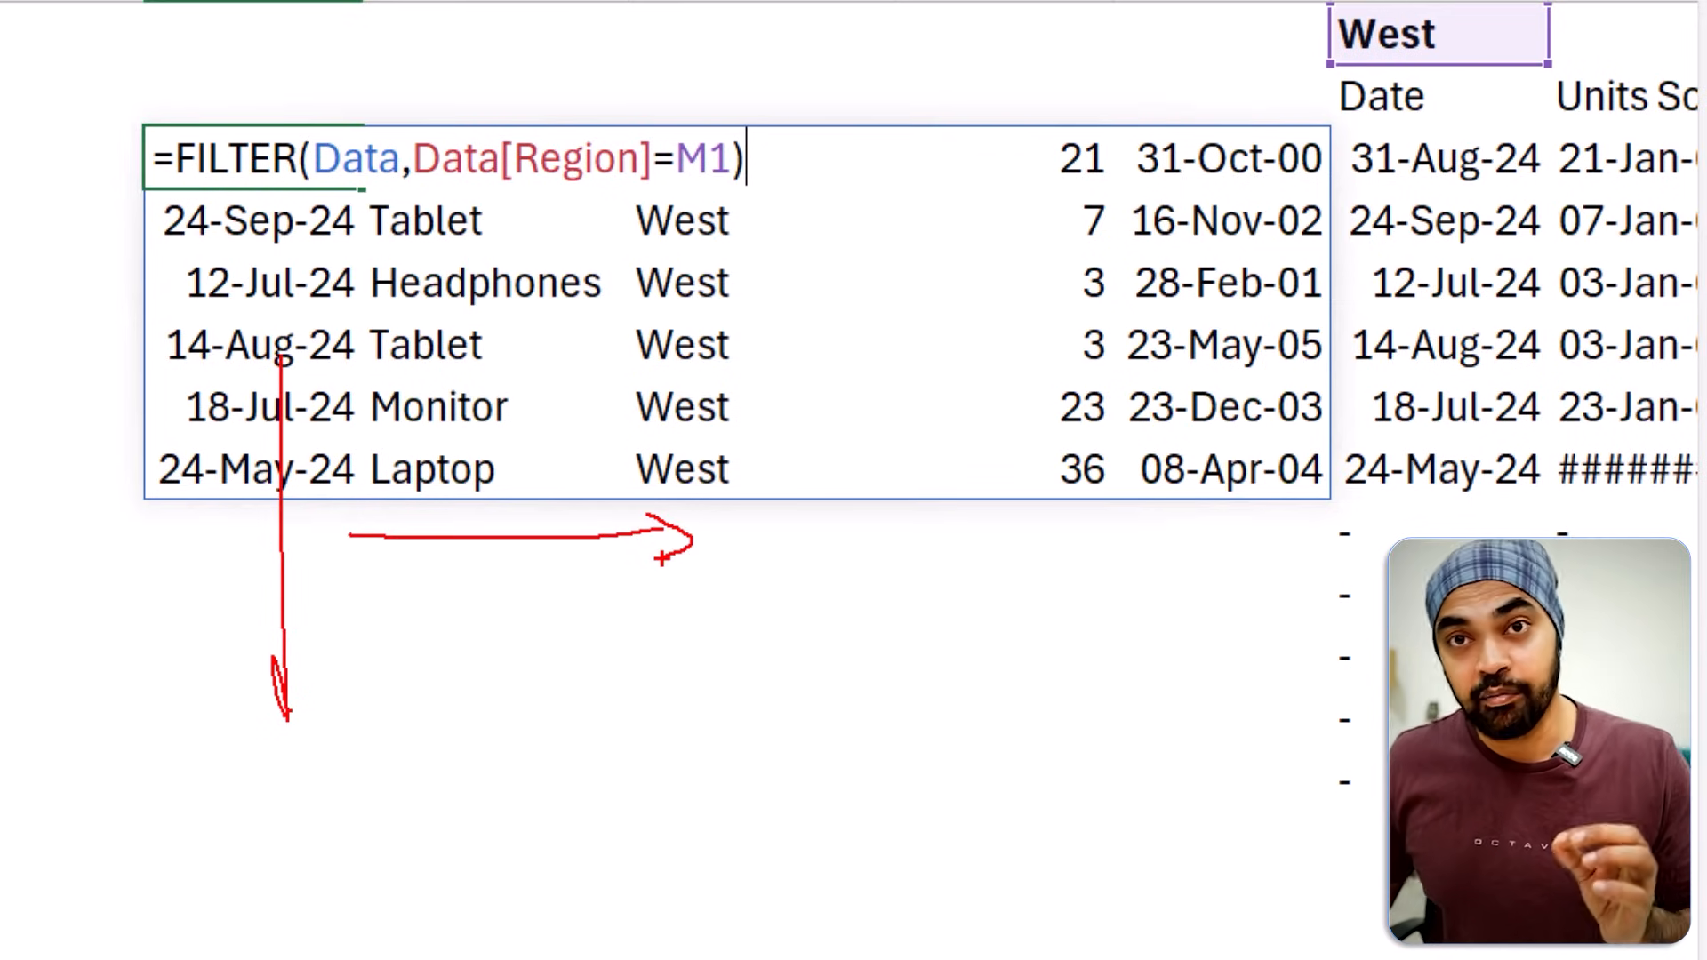
key("Escape")
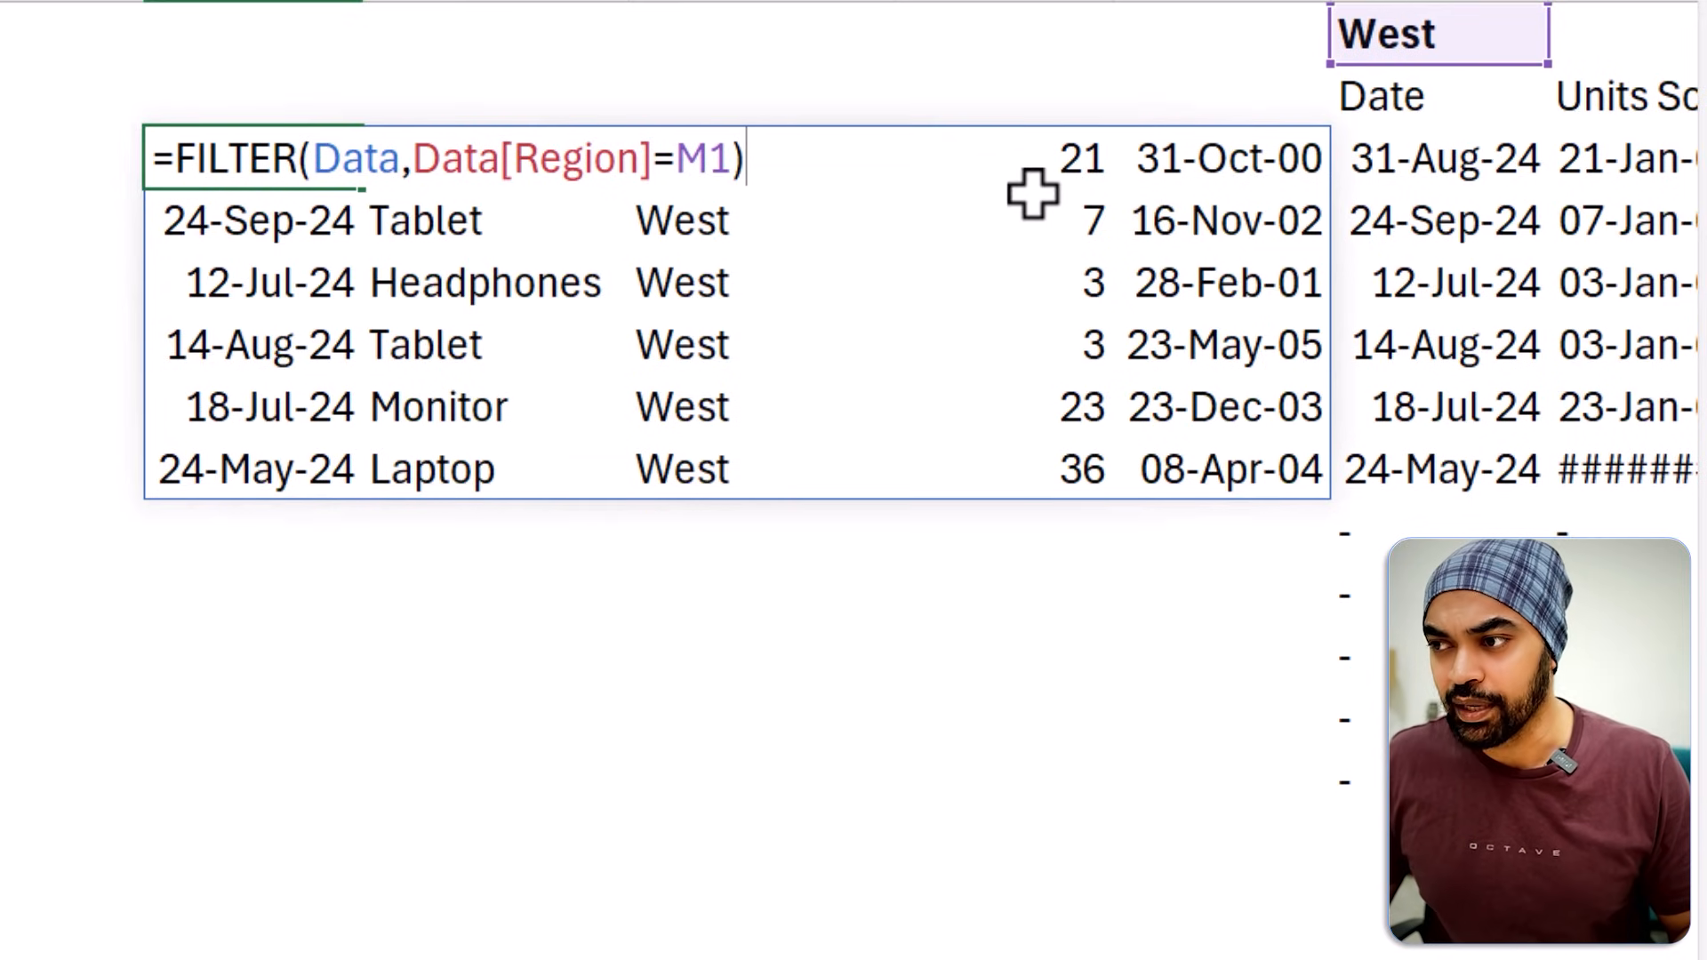
Enter 100 in K4, inside the spill range of the FILTER formula.
left_click(1093, 221)
type("19")
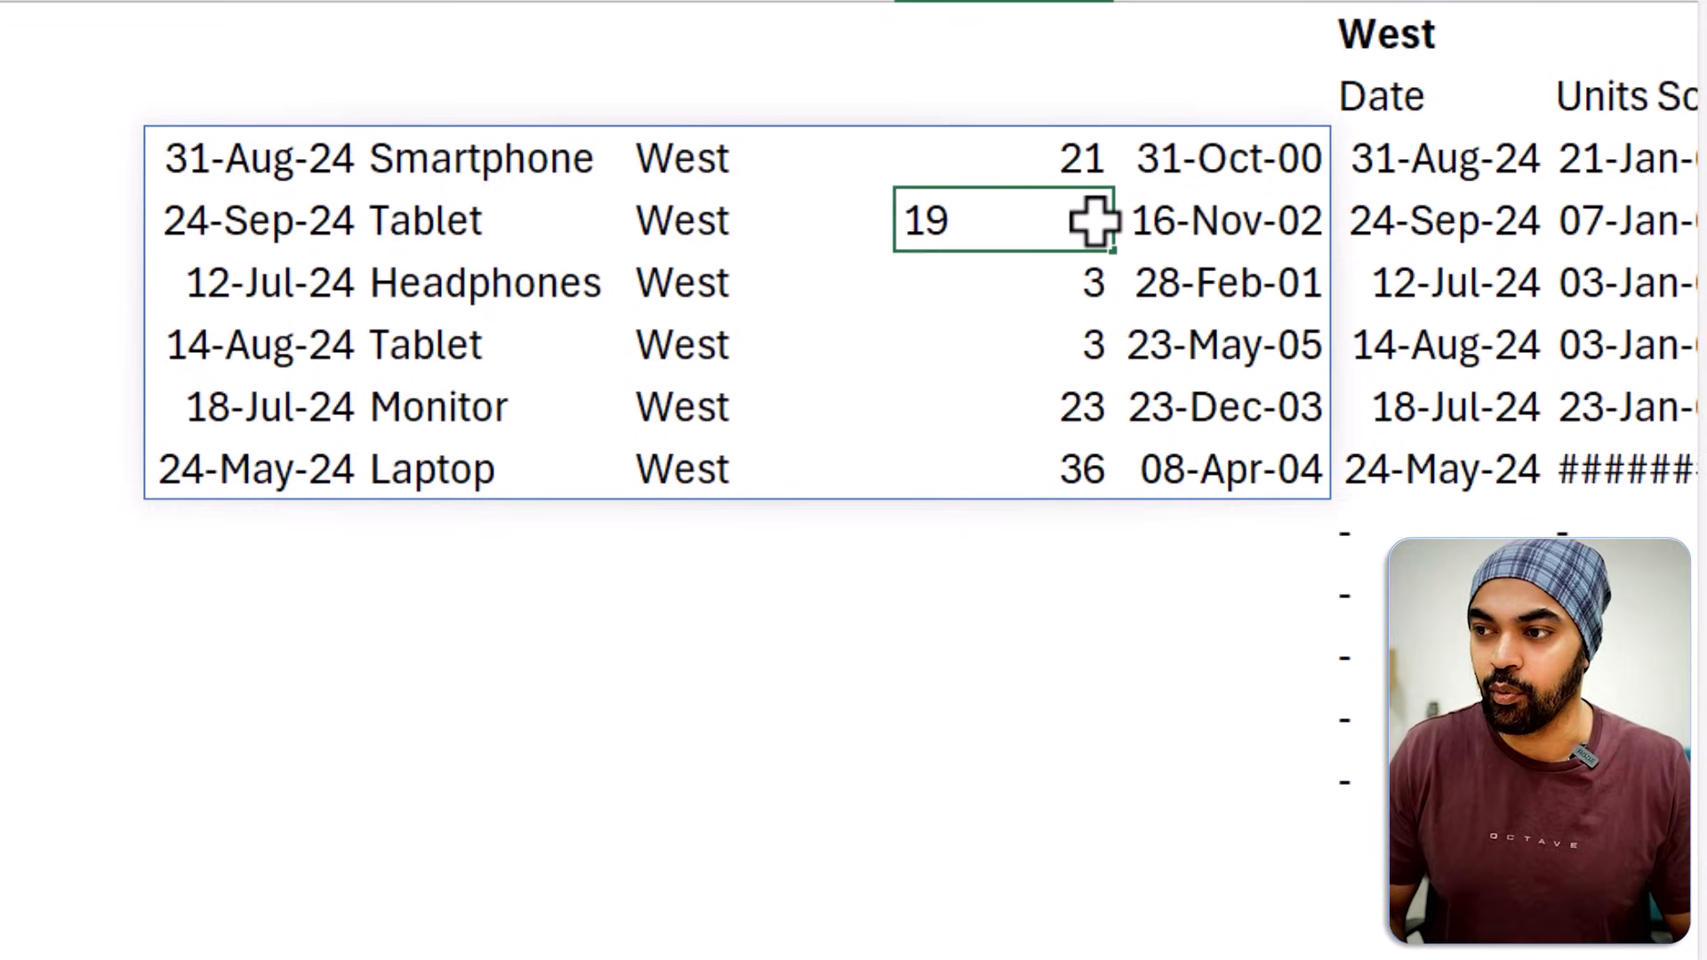
key("BackSpace")
type("00")
key("Return")
left_click(1094, 221)
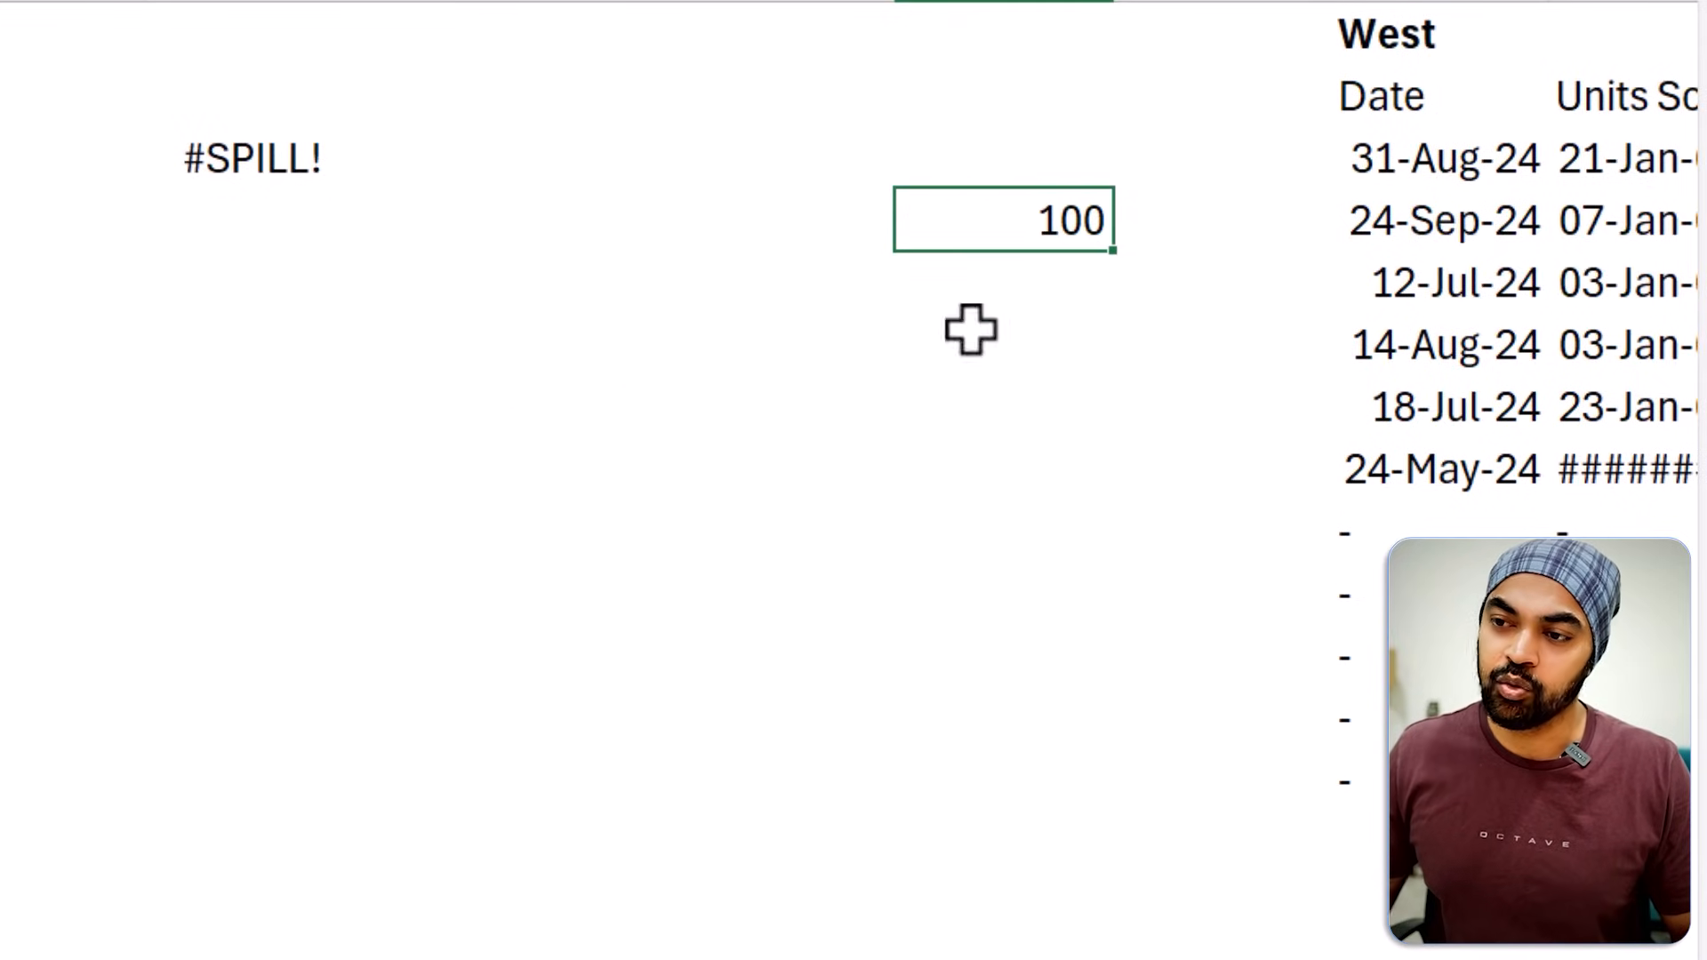
Delete the value in K4 that blocks the spill range of the FILTER formula.
key("ctrl+2")
mouse_move(327, 191)
left_mouse_down()
mouse_move(337, 216)
mouse_move(994, 276)
left_mouse_up()
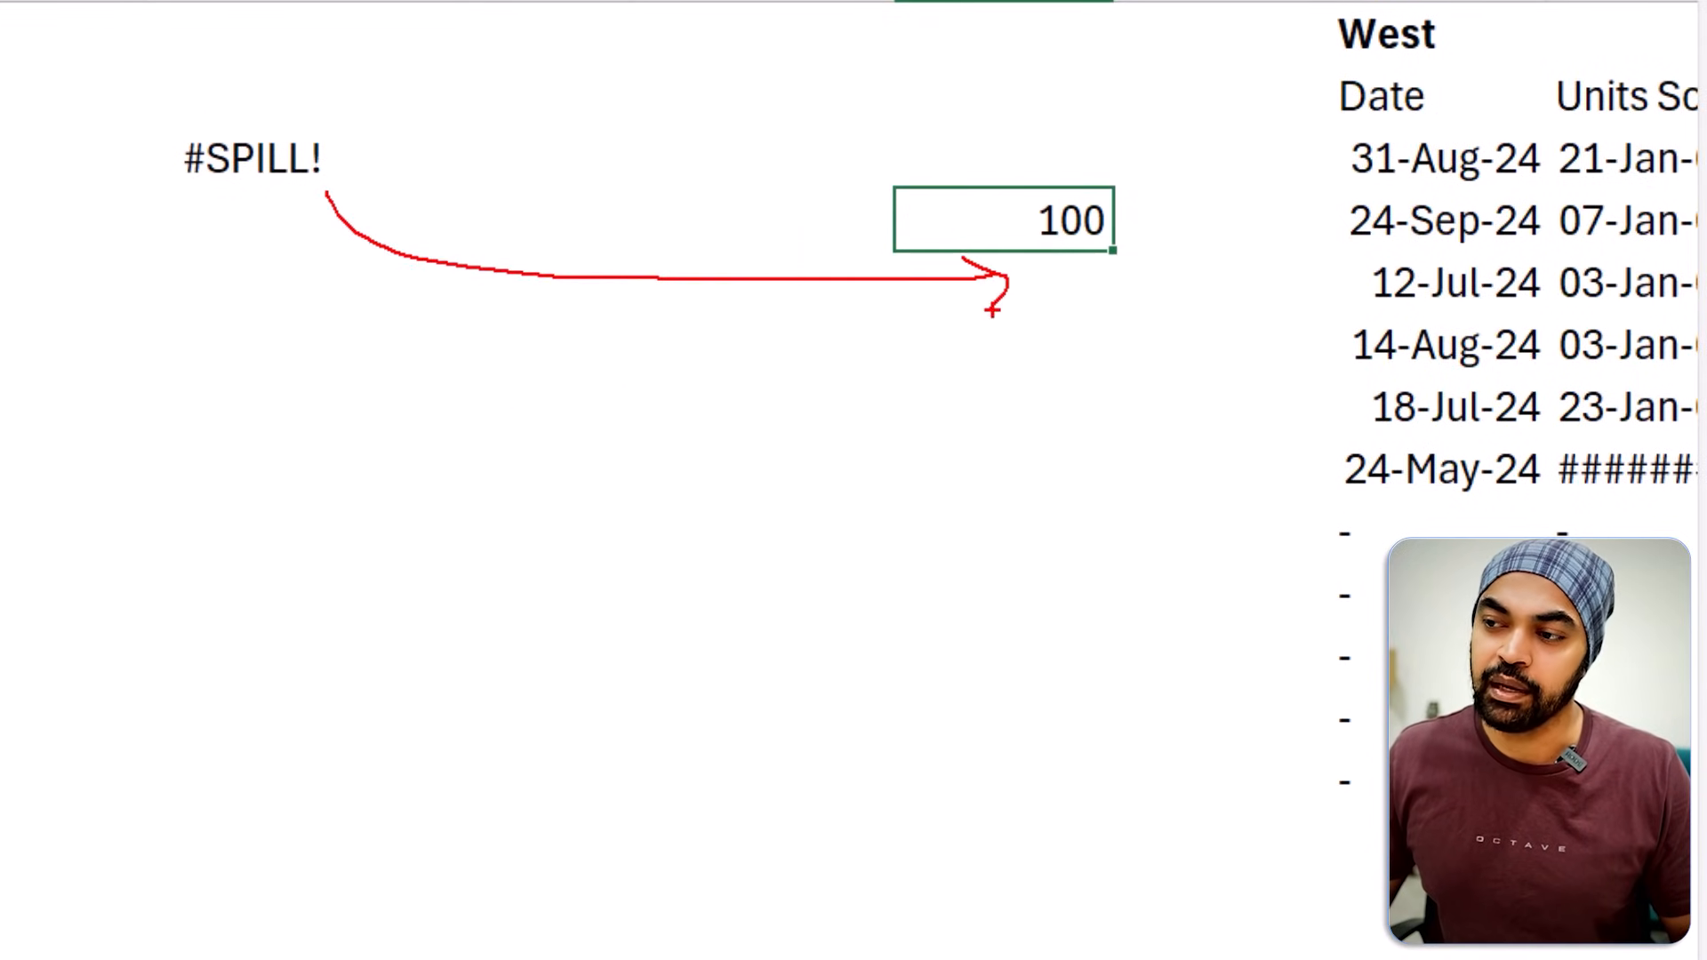
key("Escape")
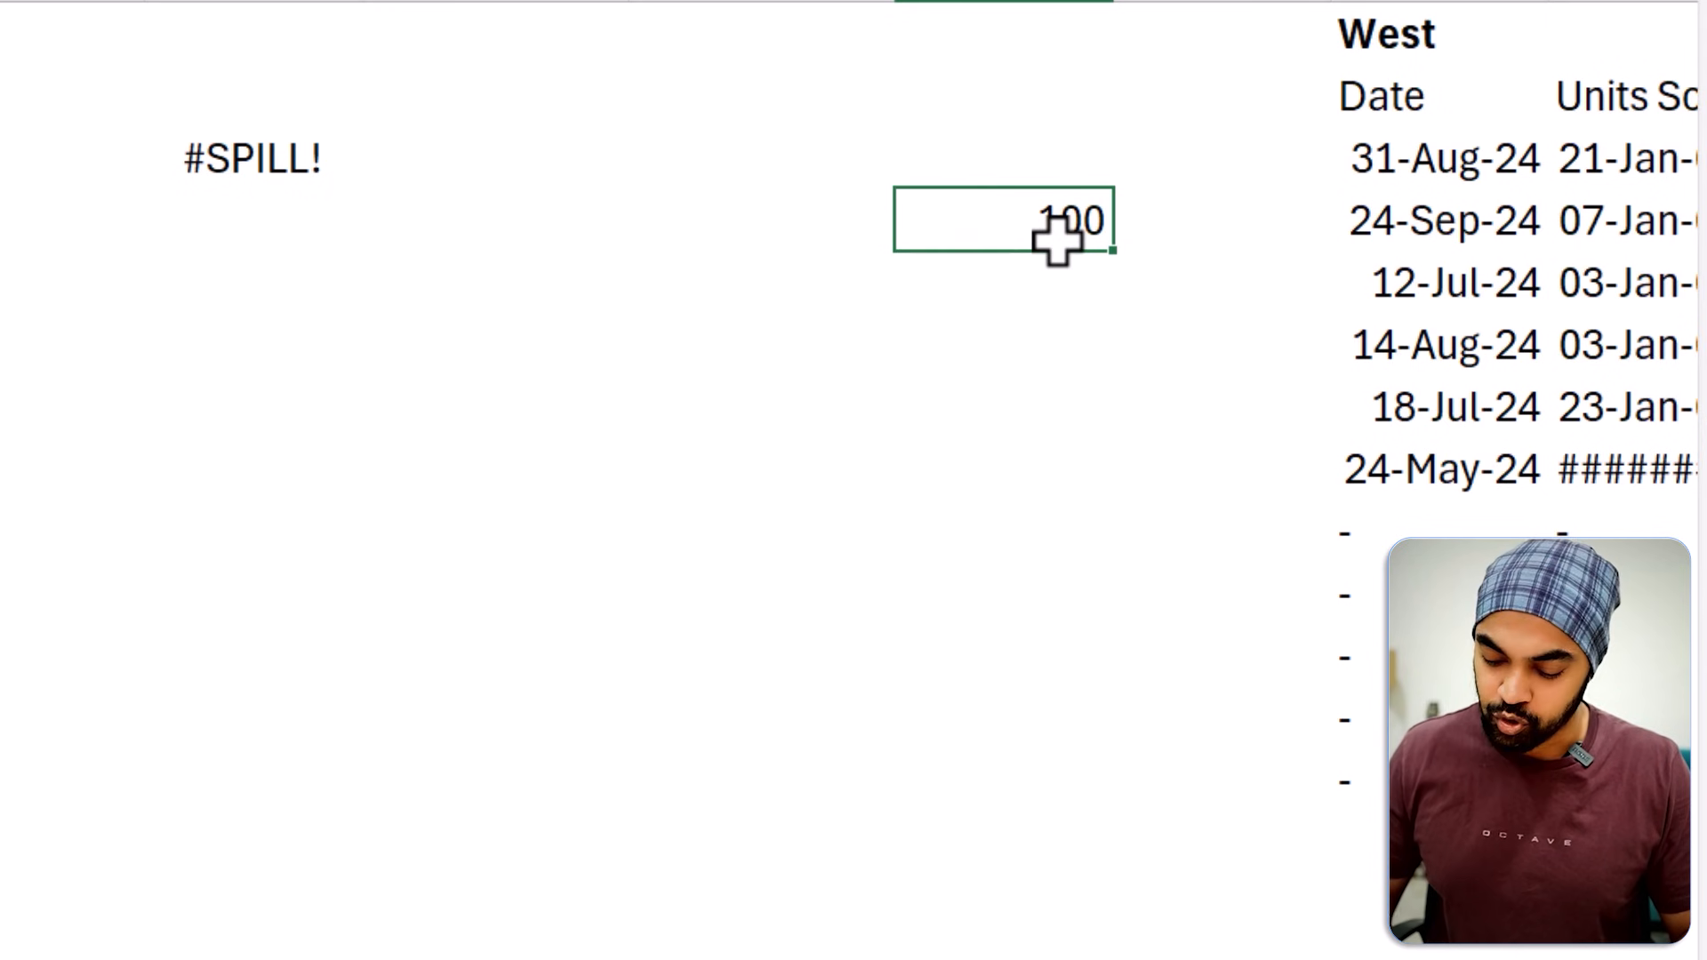
key("Delete")
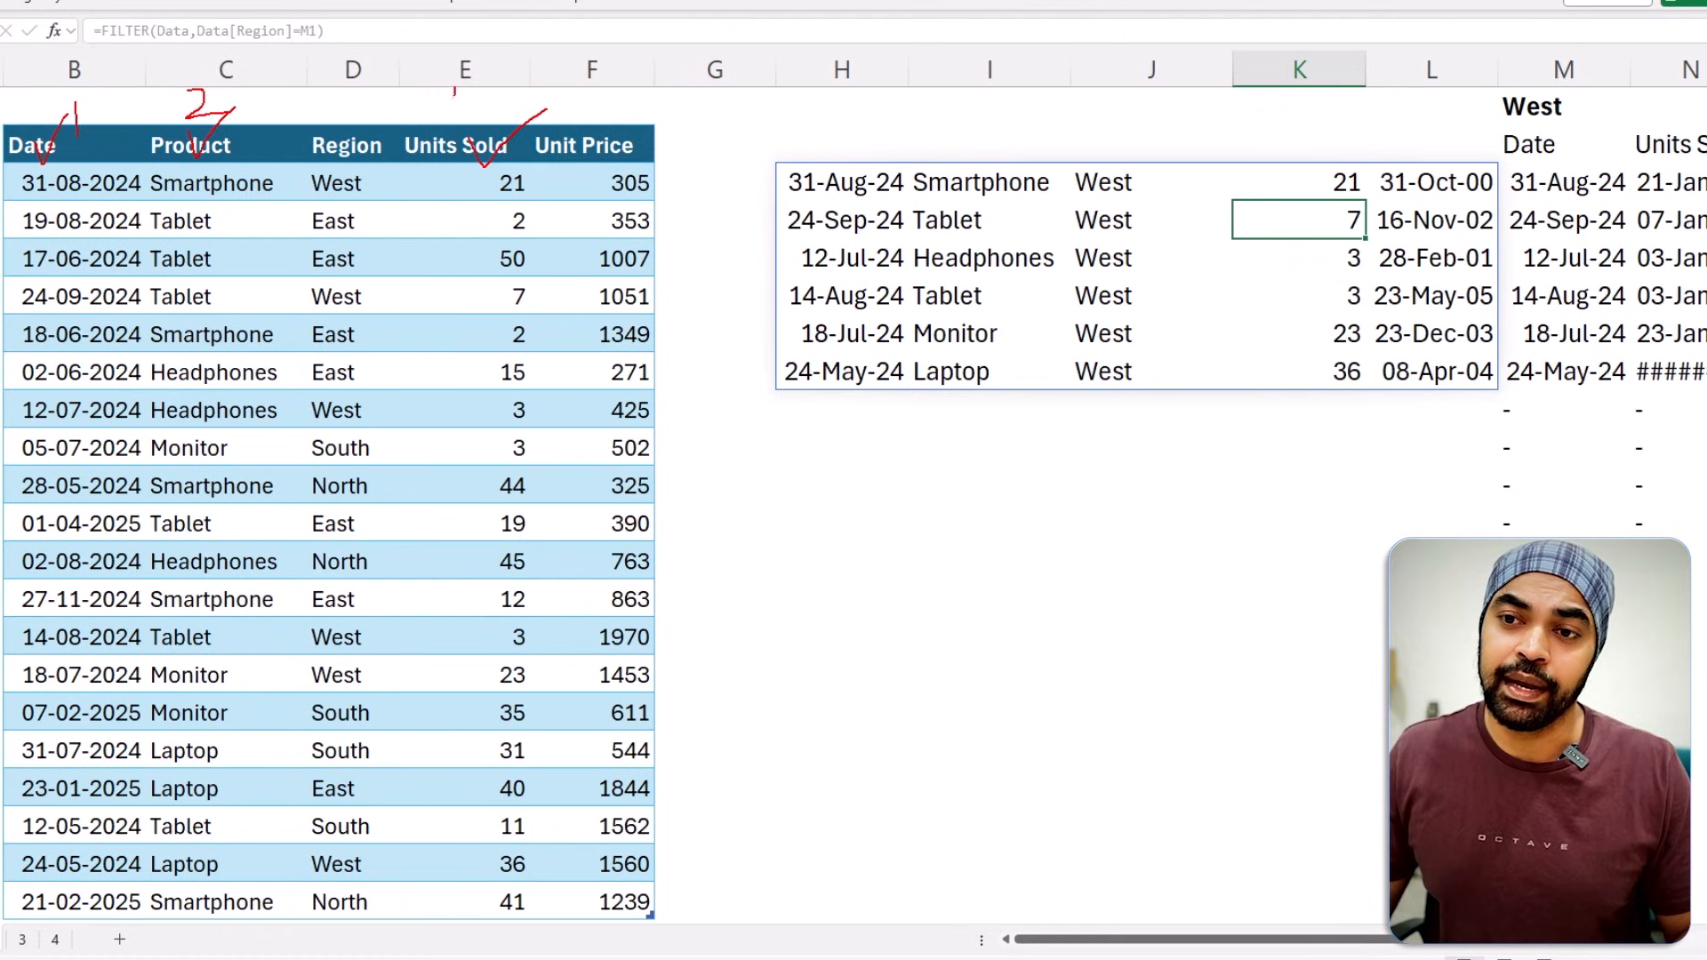
Wrap the FILTER formula in H3 in a CHOOSECOLS function, with FILTER as its array argument.
double_click(823, 180)
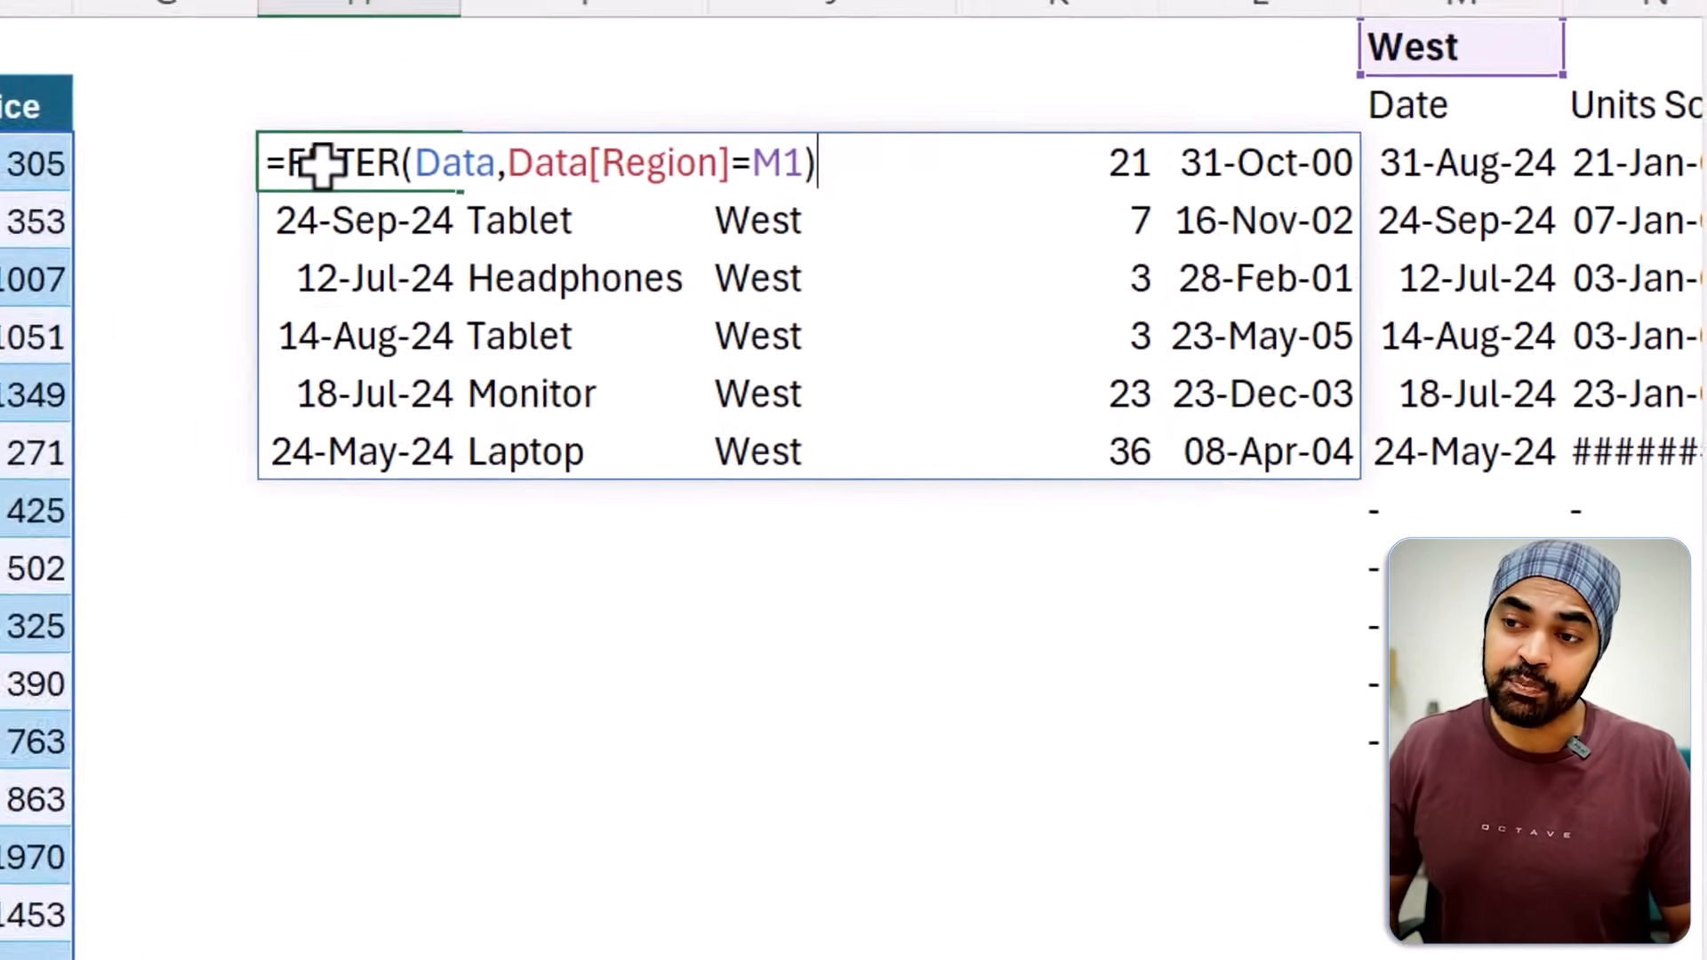
key("Home")
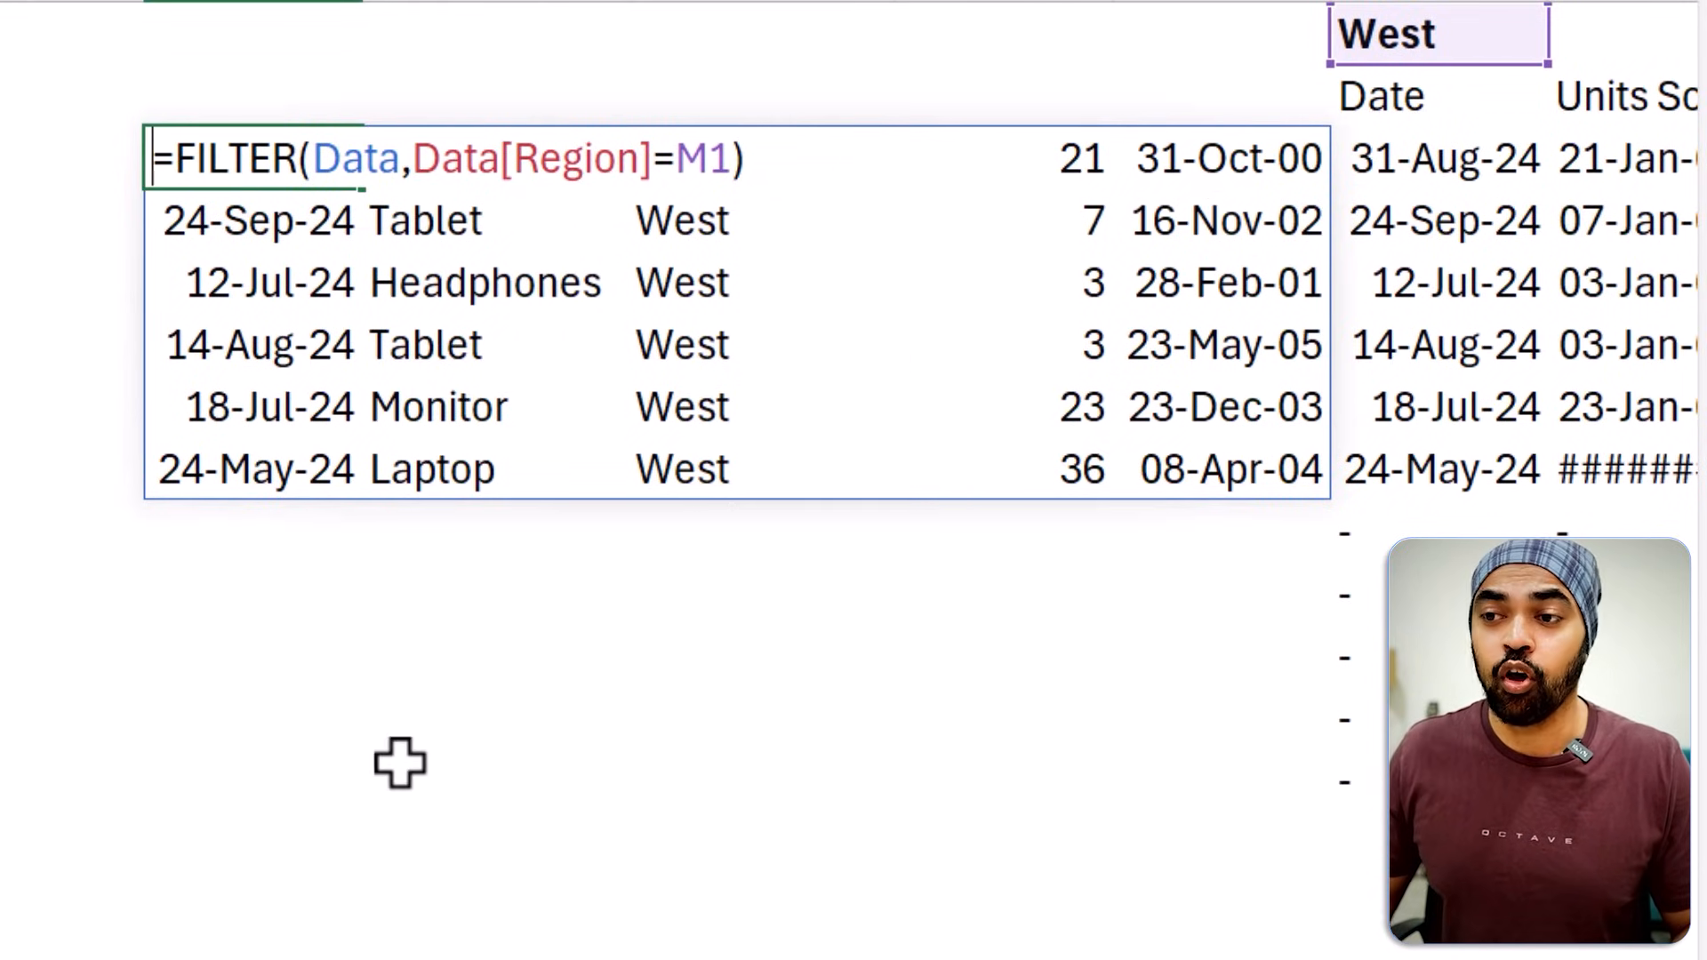
key("Right")
type("cho")
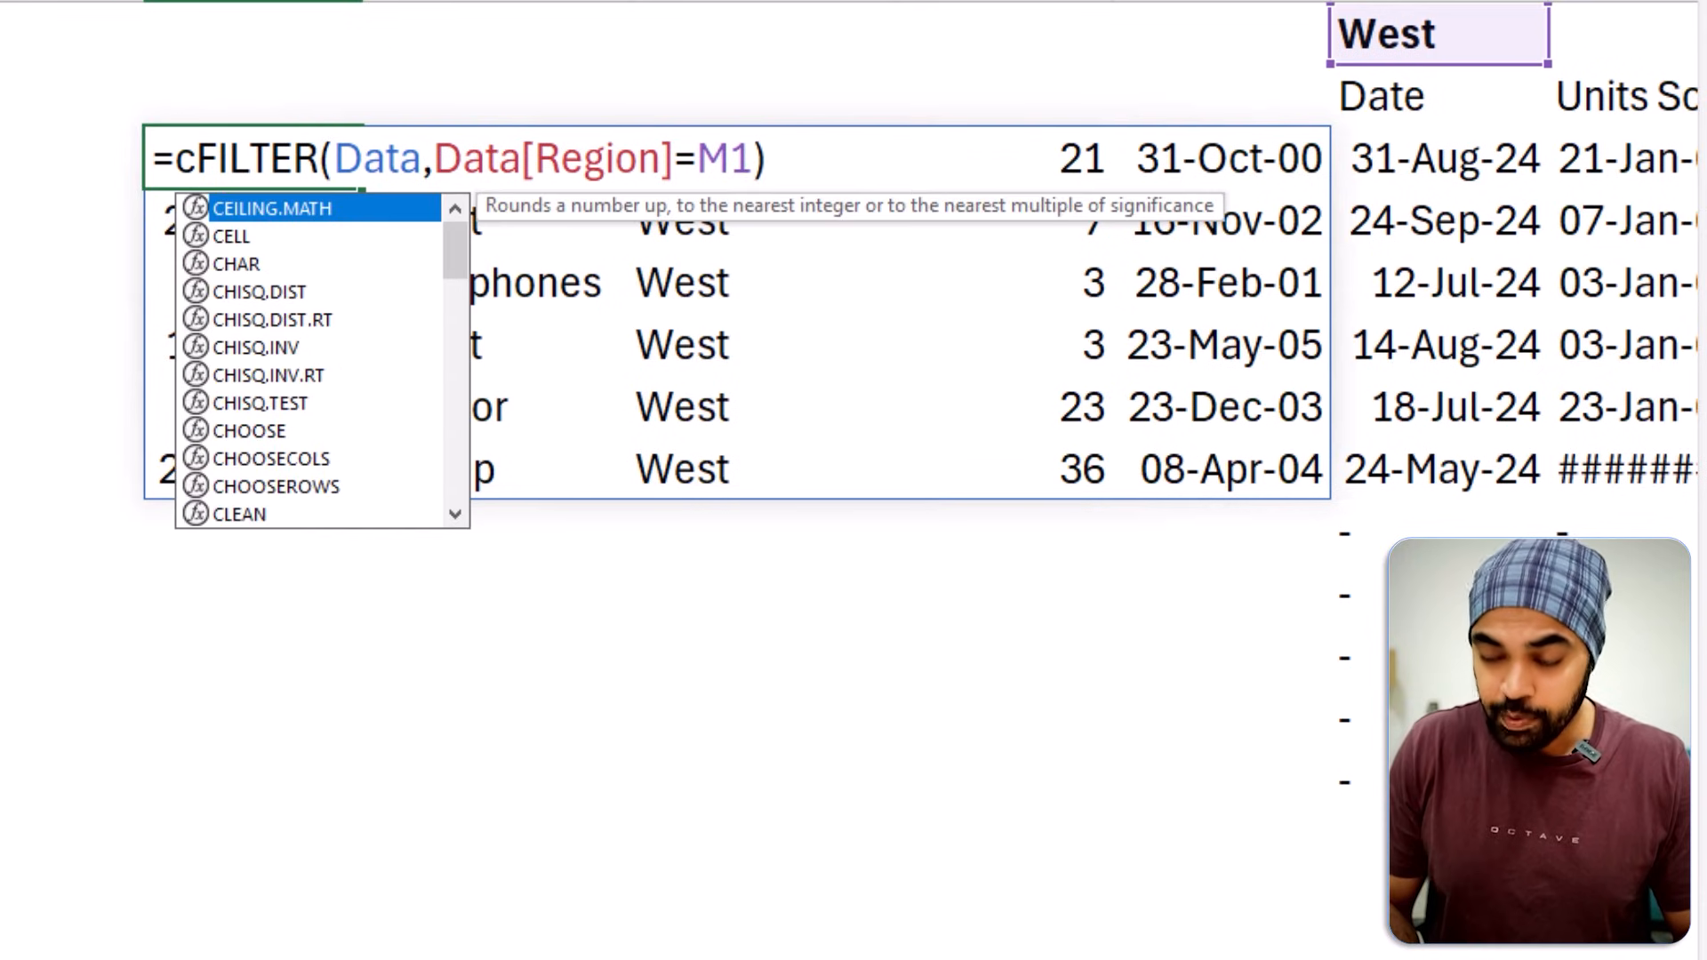
key("Down")
key("Tab")
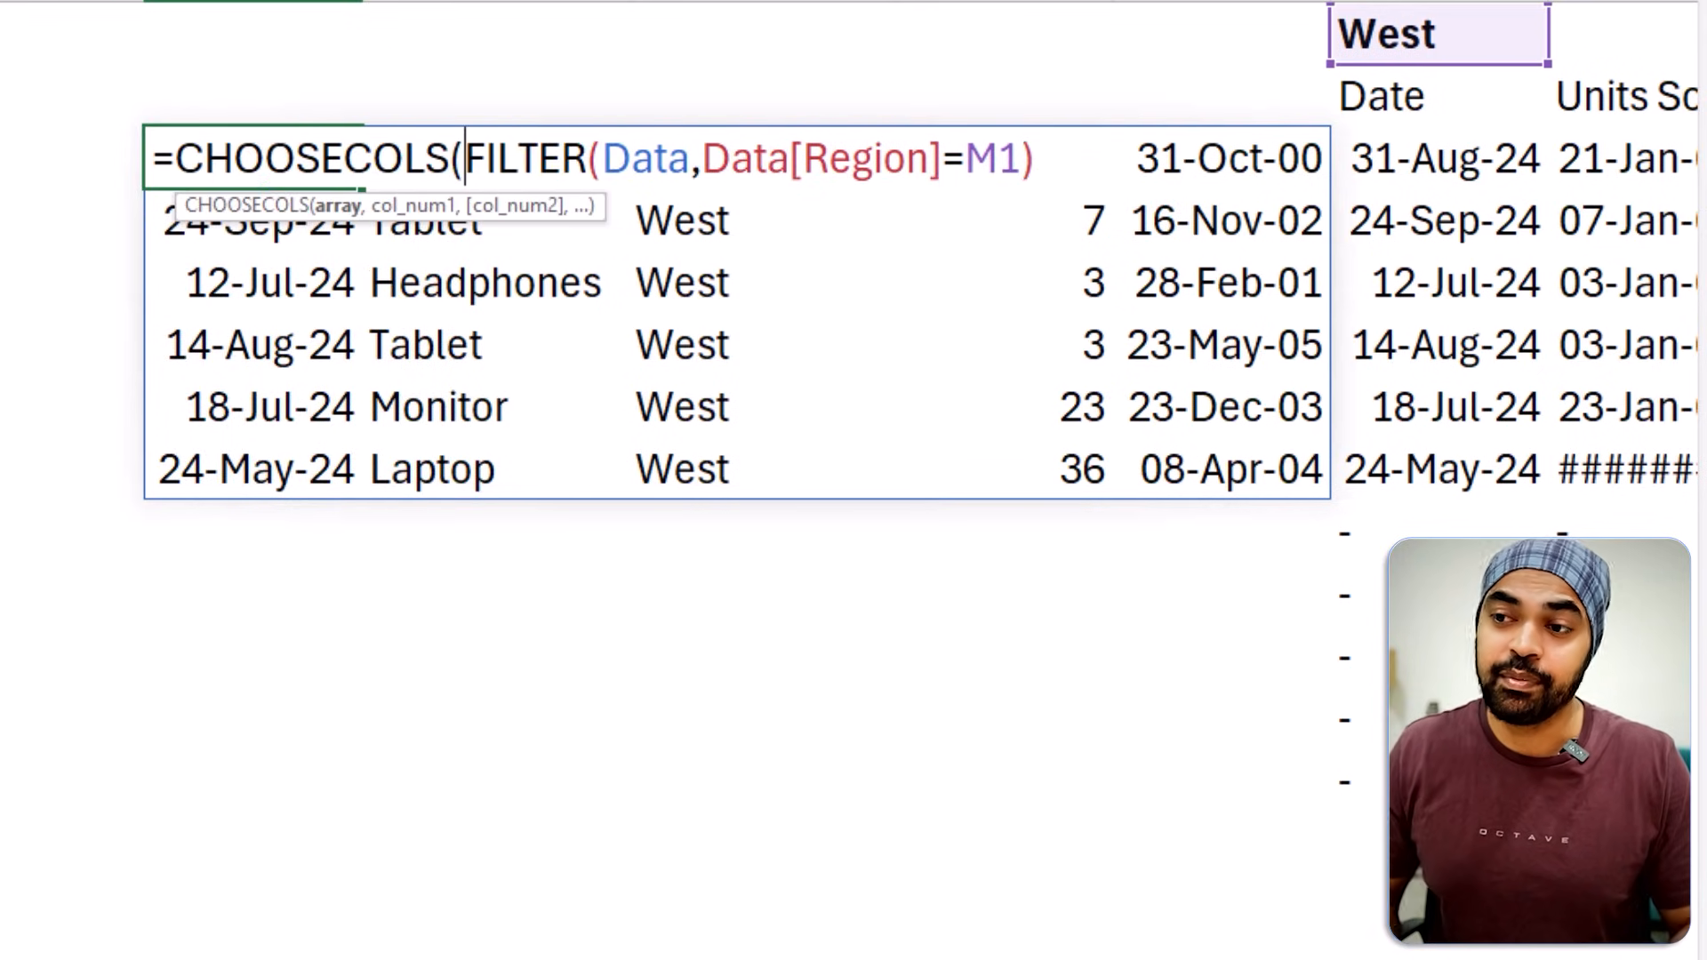
key("shift+End")
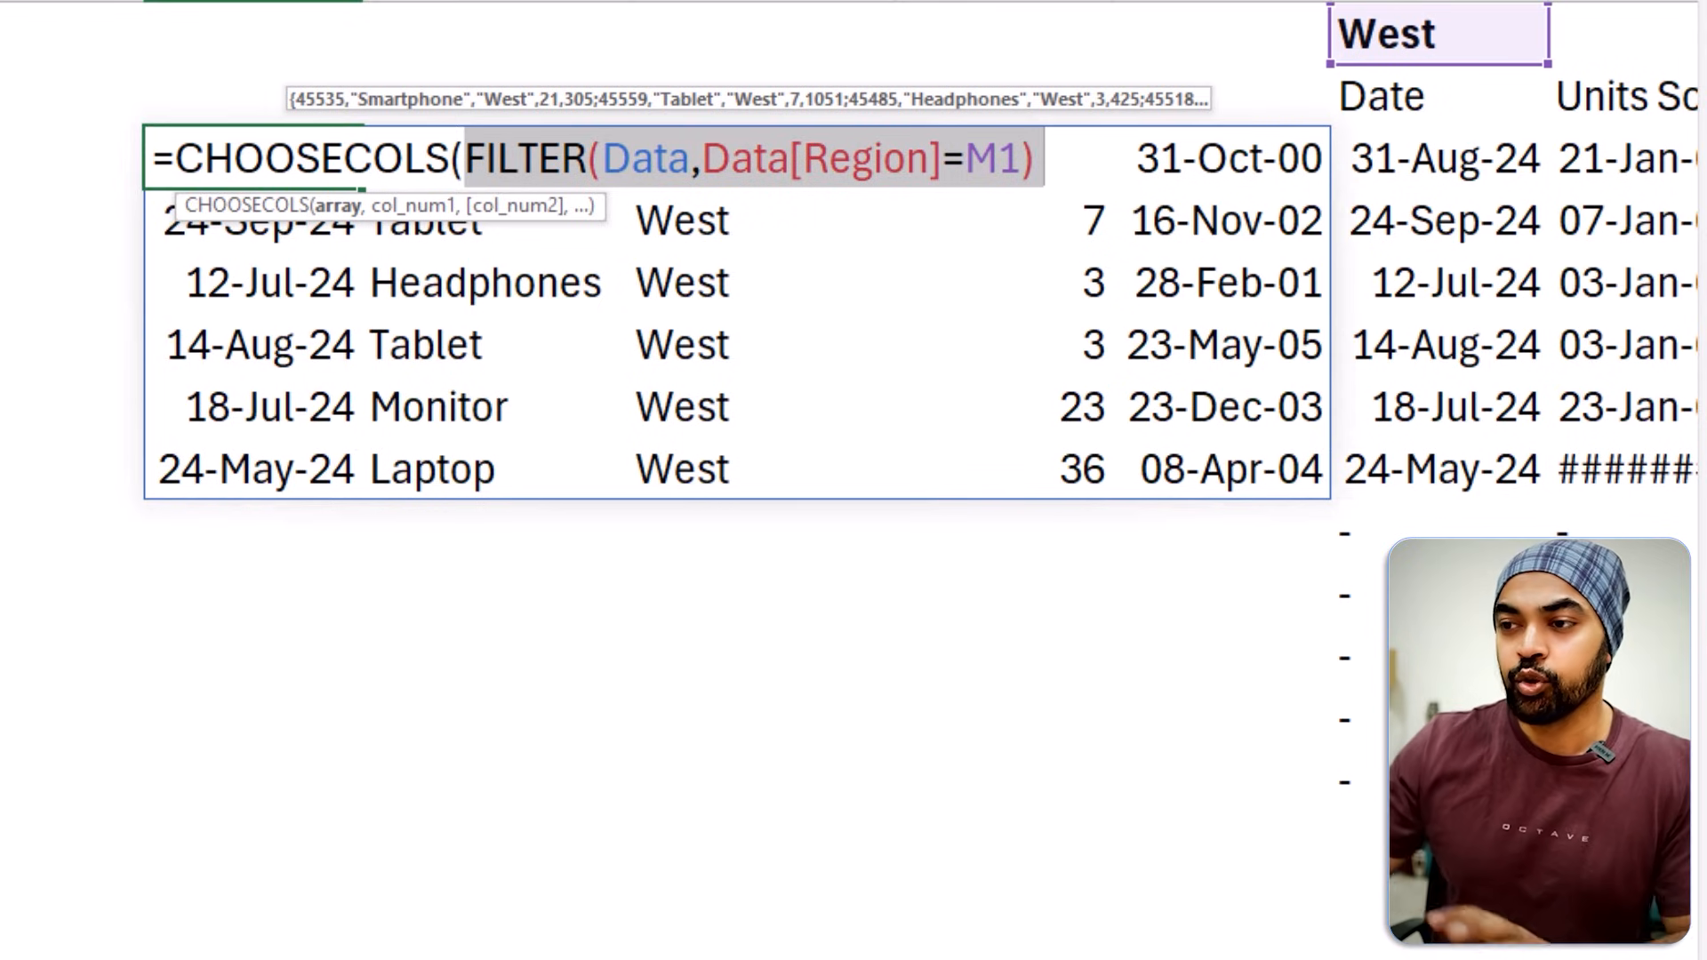
Complete the H3 formula with the column numbers, making it =CHOOSECOLS(FILTER(Data,Data[Region]=M1), {1,2,4}).
type(",")
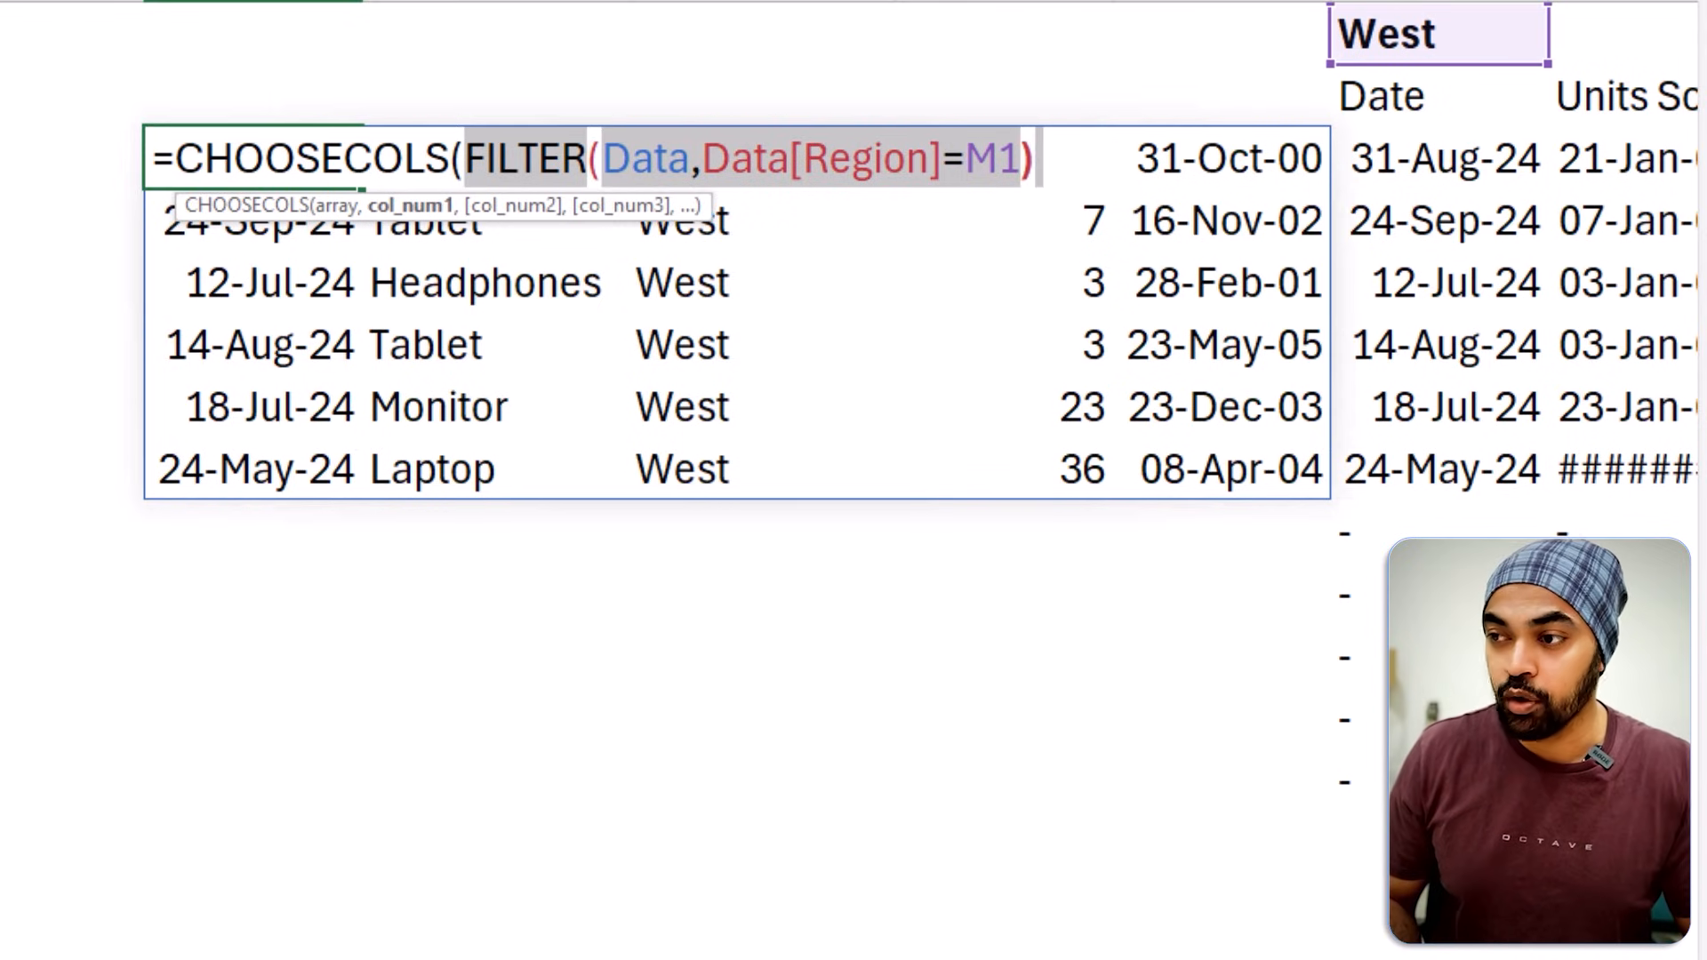
type(" {1")
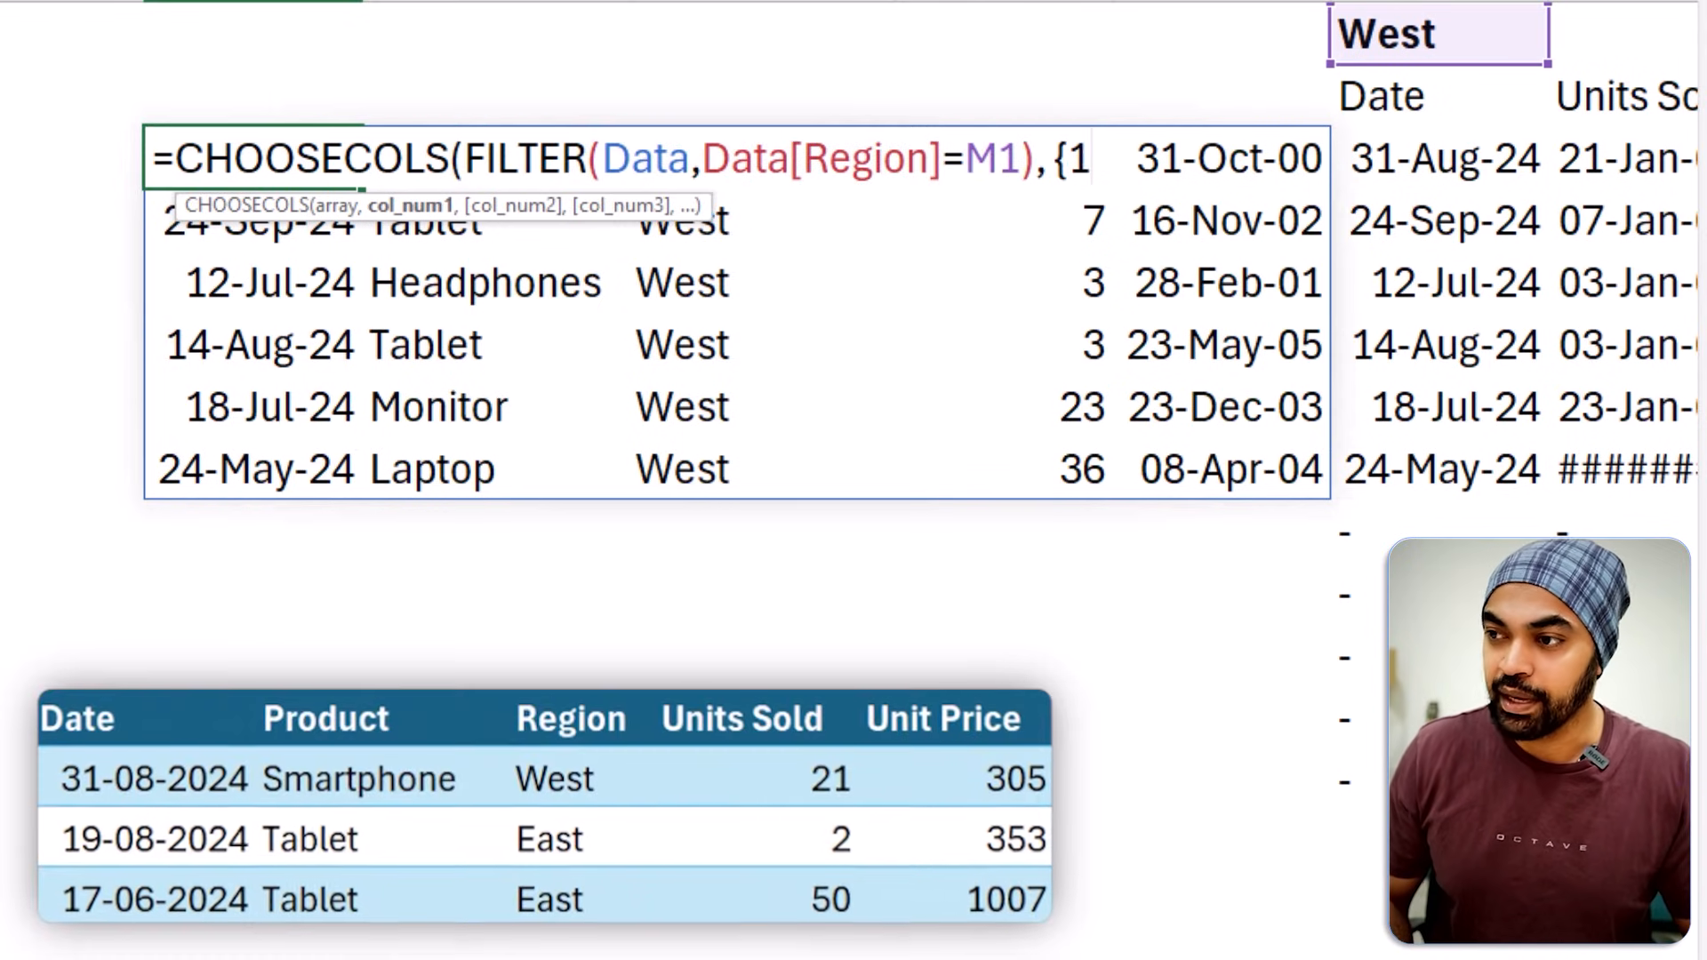
type(",2")
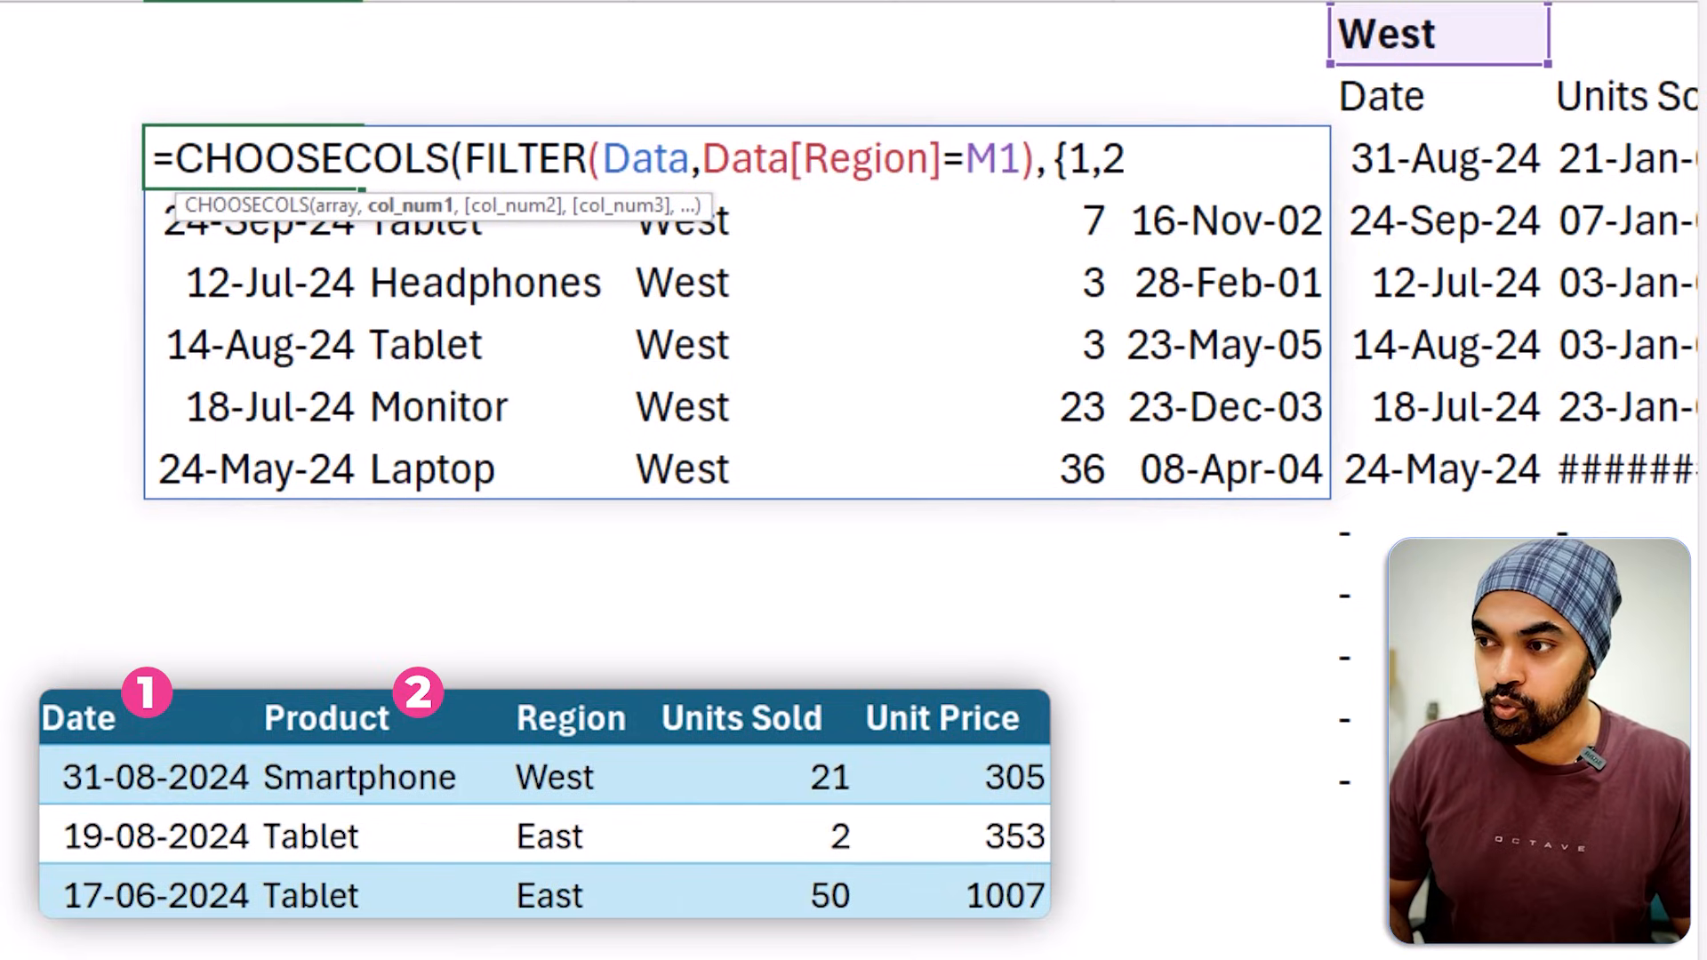
type(",4")
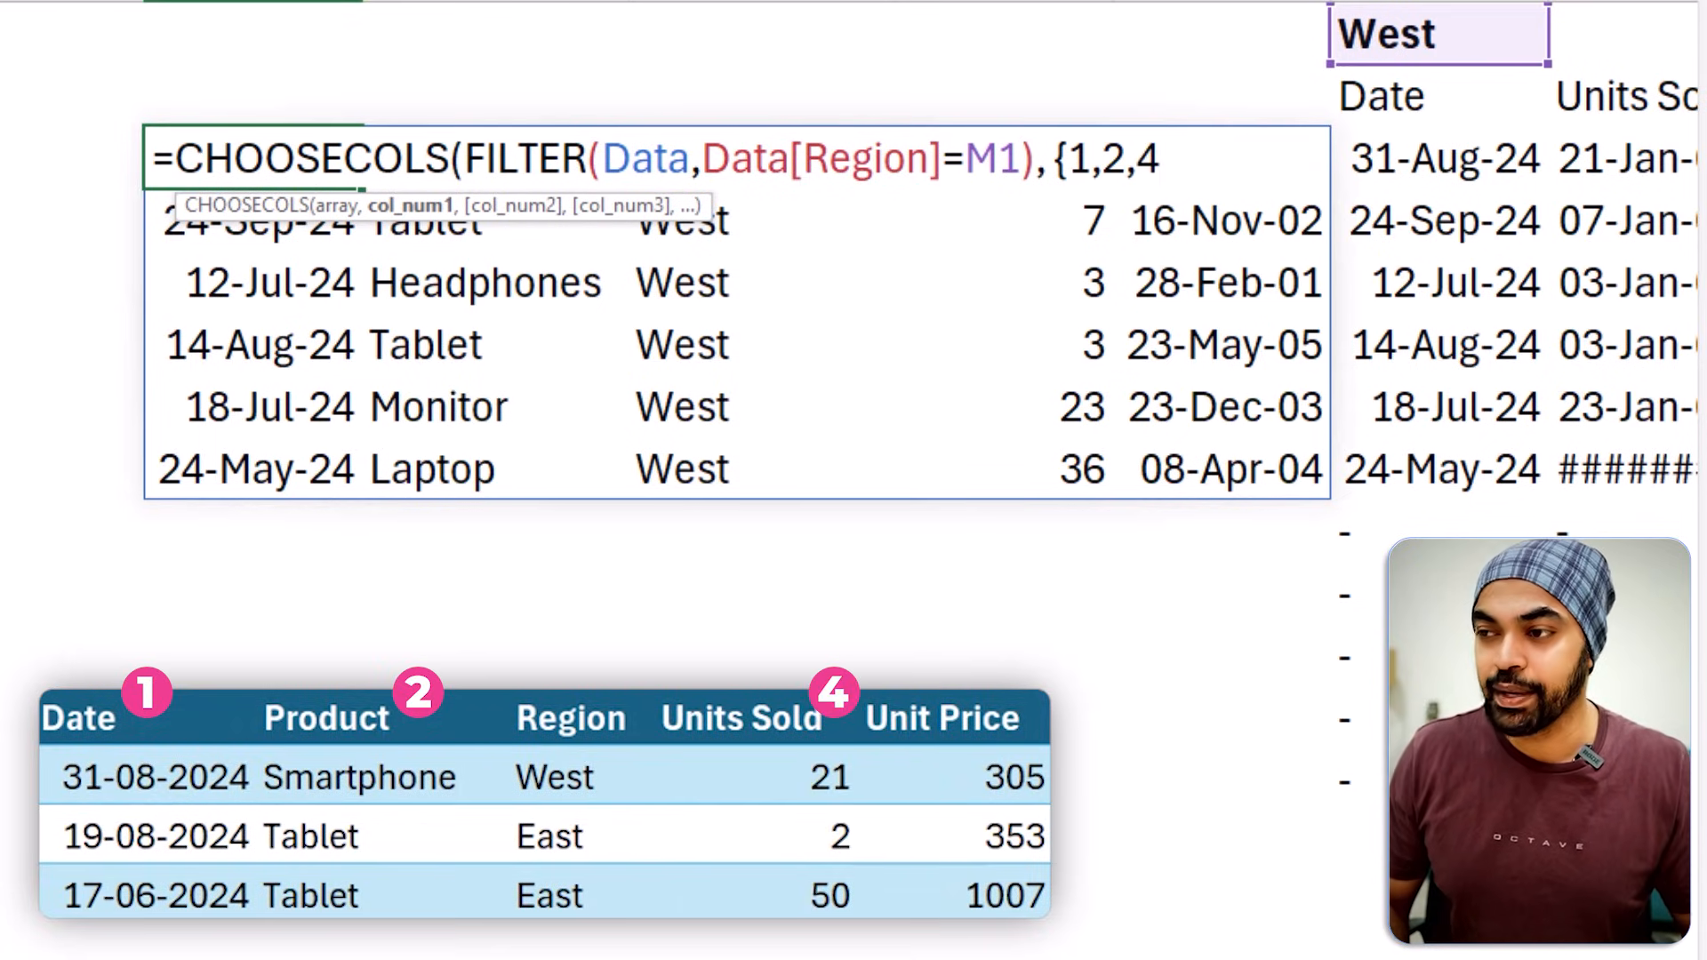
type("}")
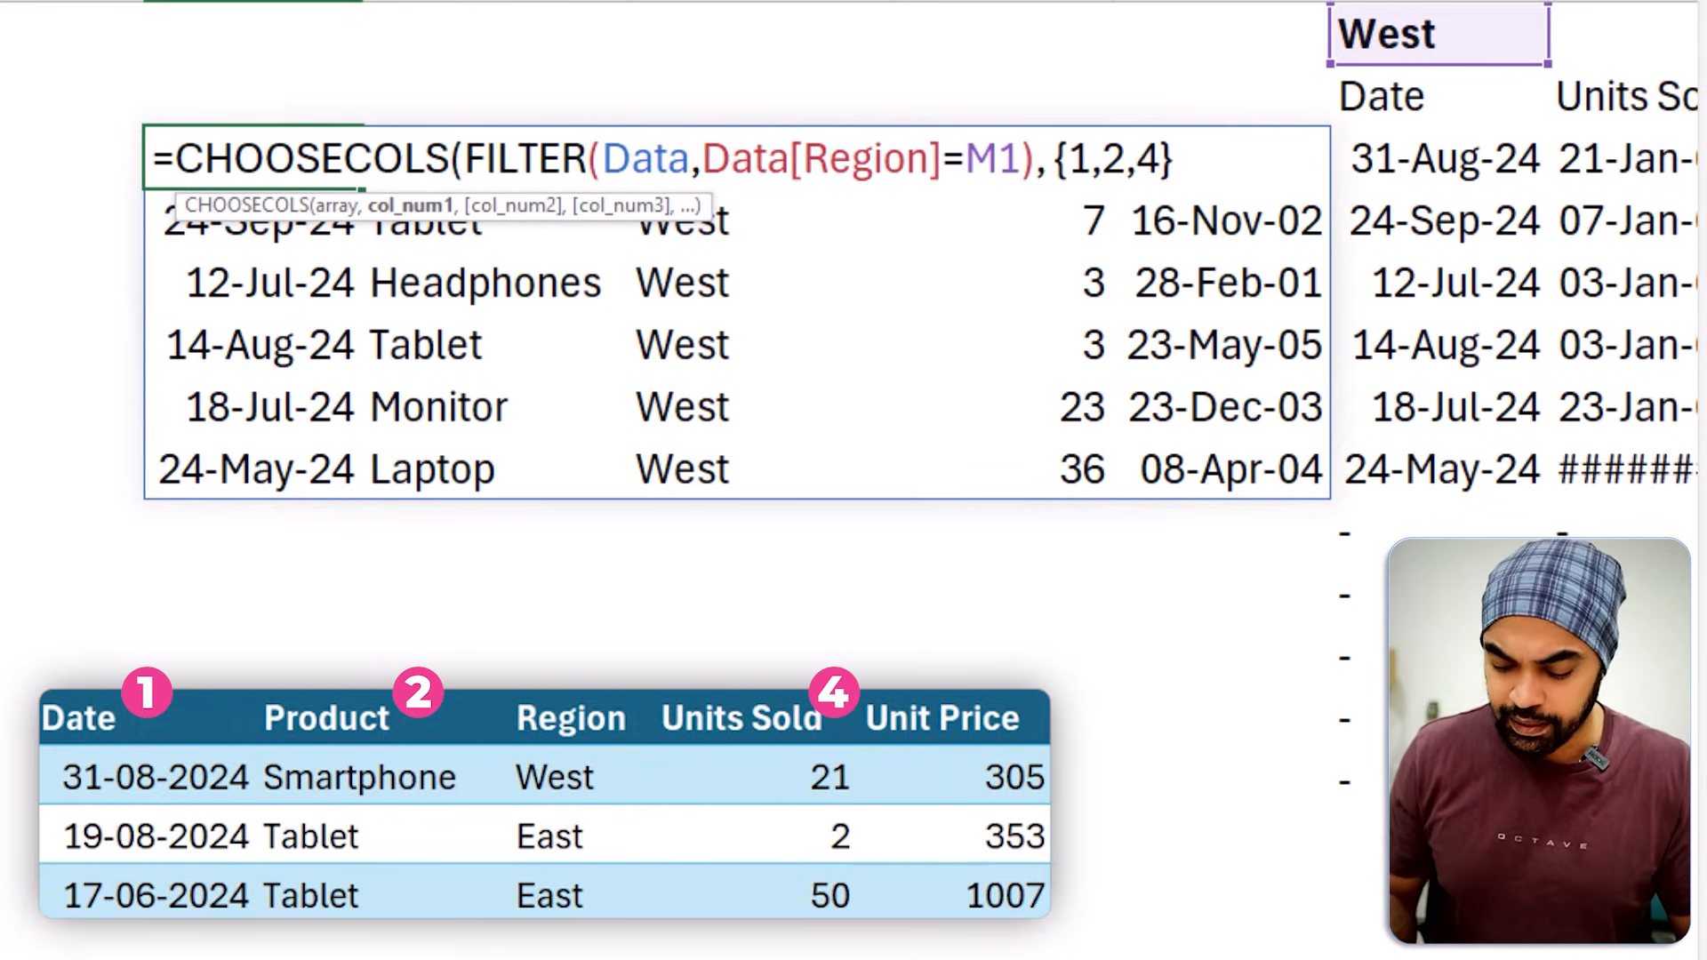
type(")")
key("Return")
key("Up")
key("ctrl+a")
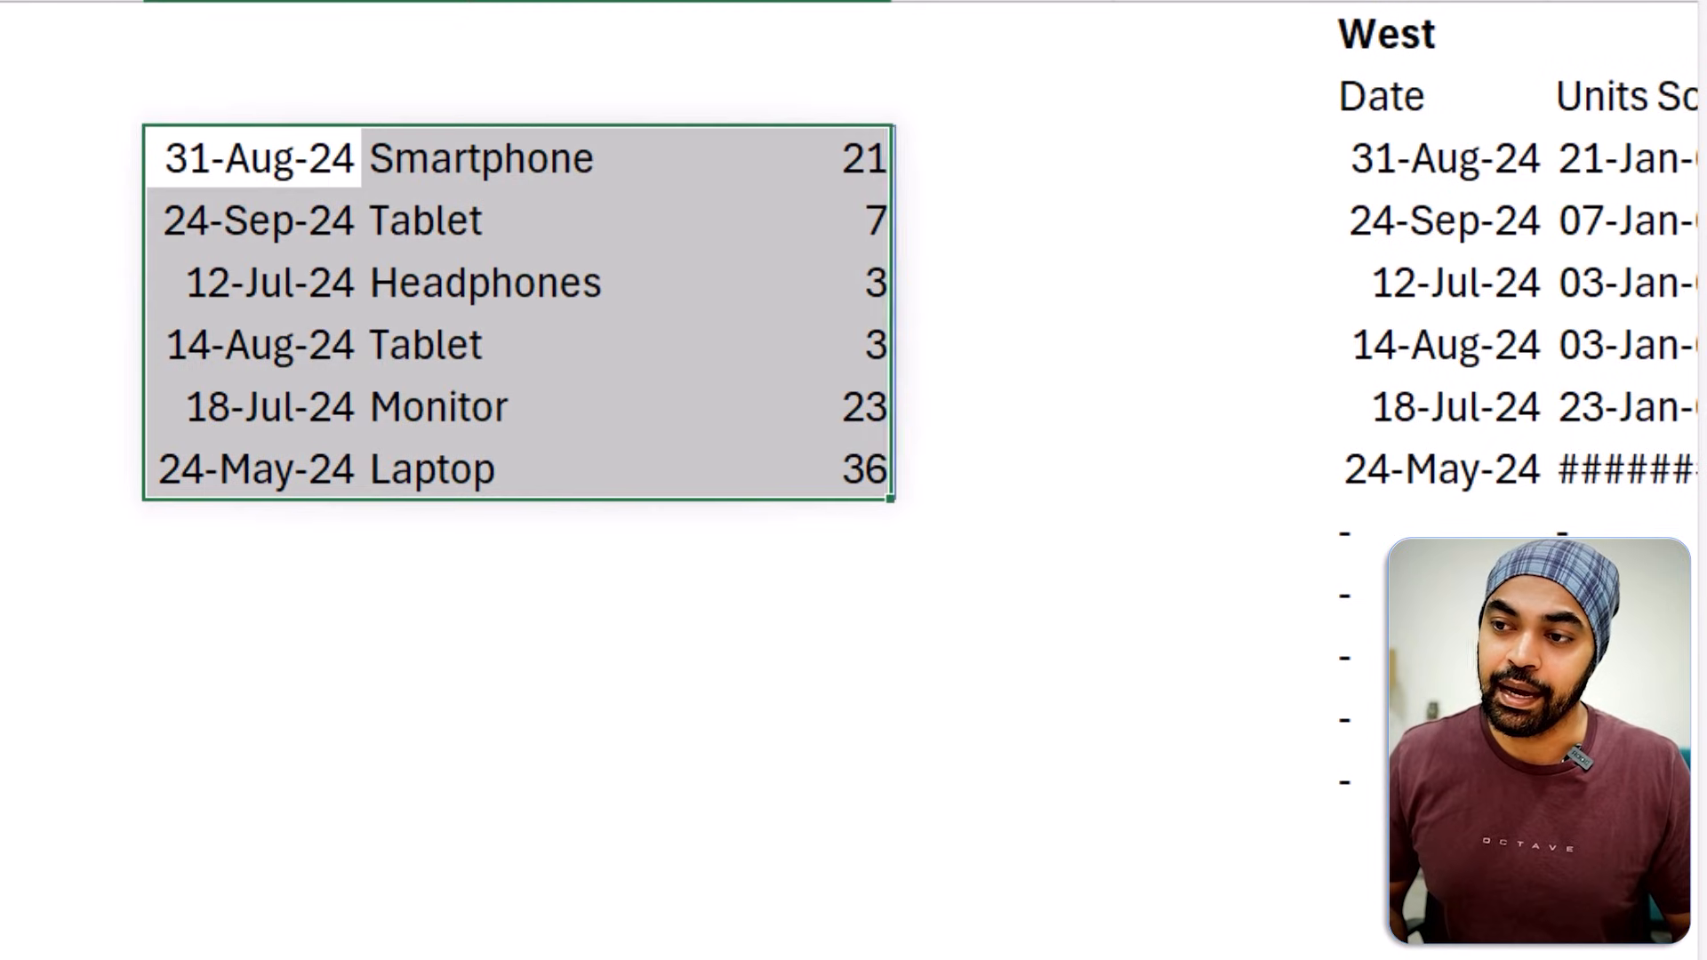
key("Right")
key("Left")
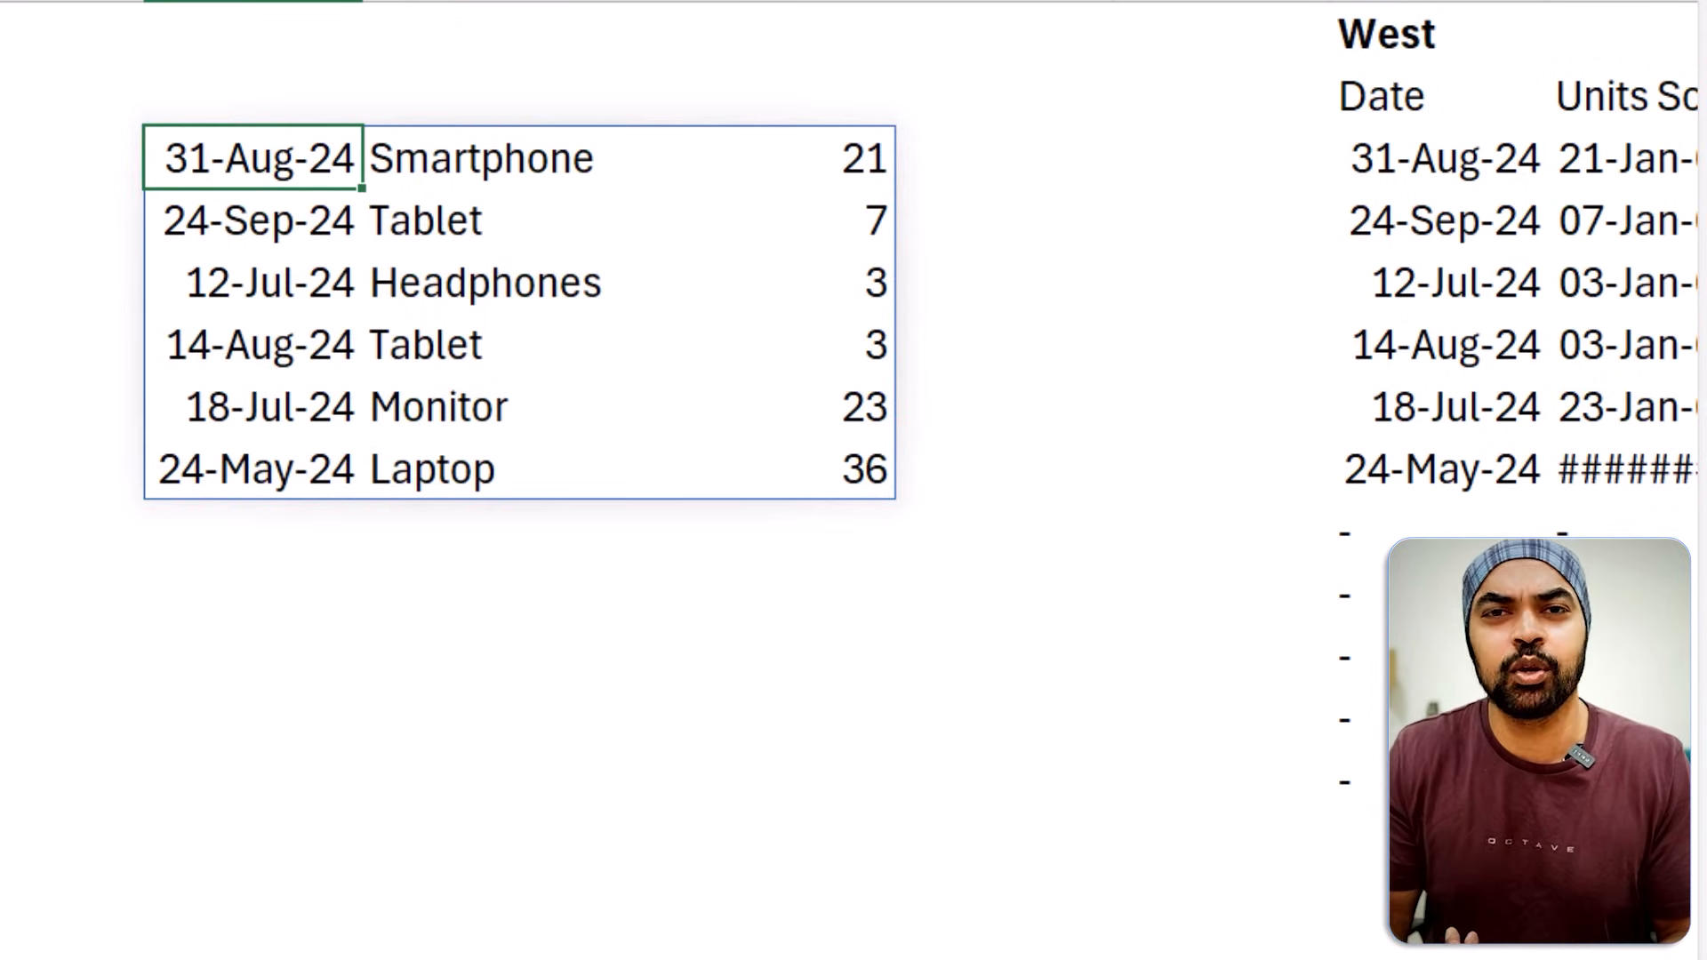
Copy the Date, Units Sold and Product headers from M2:O2 to H2:J2, above the spilled range.
key("Up")
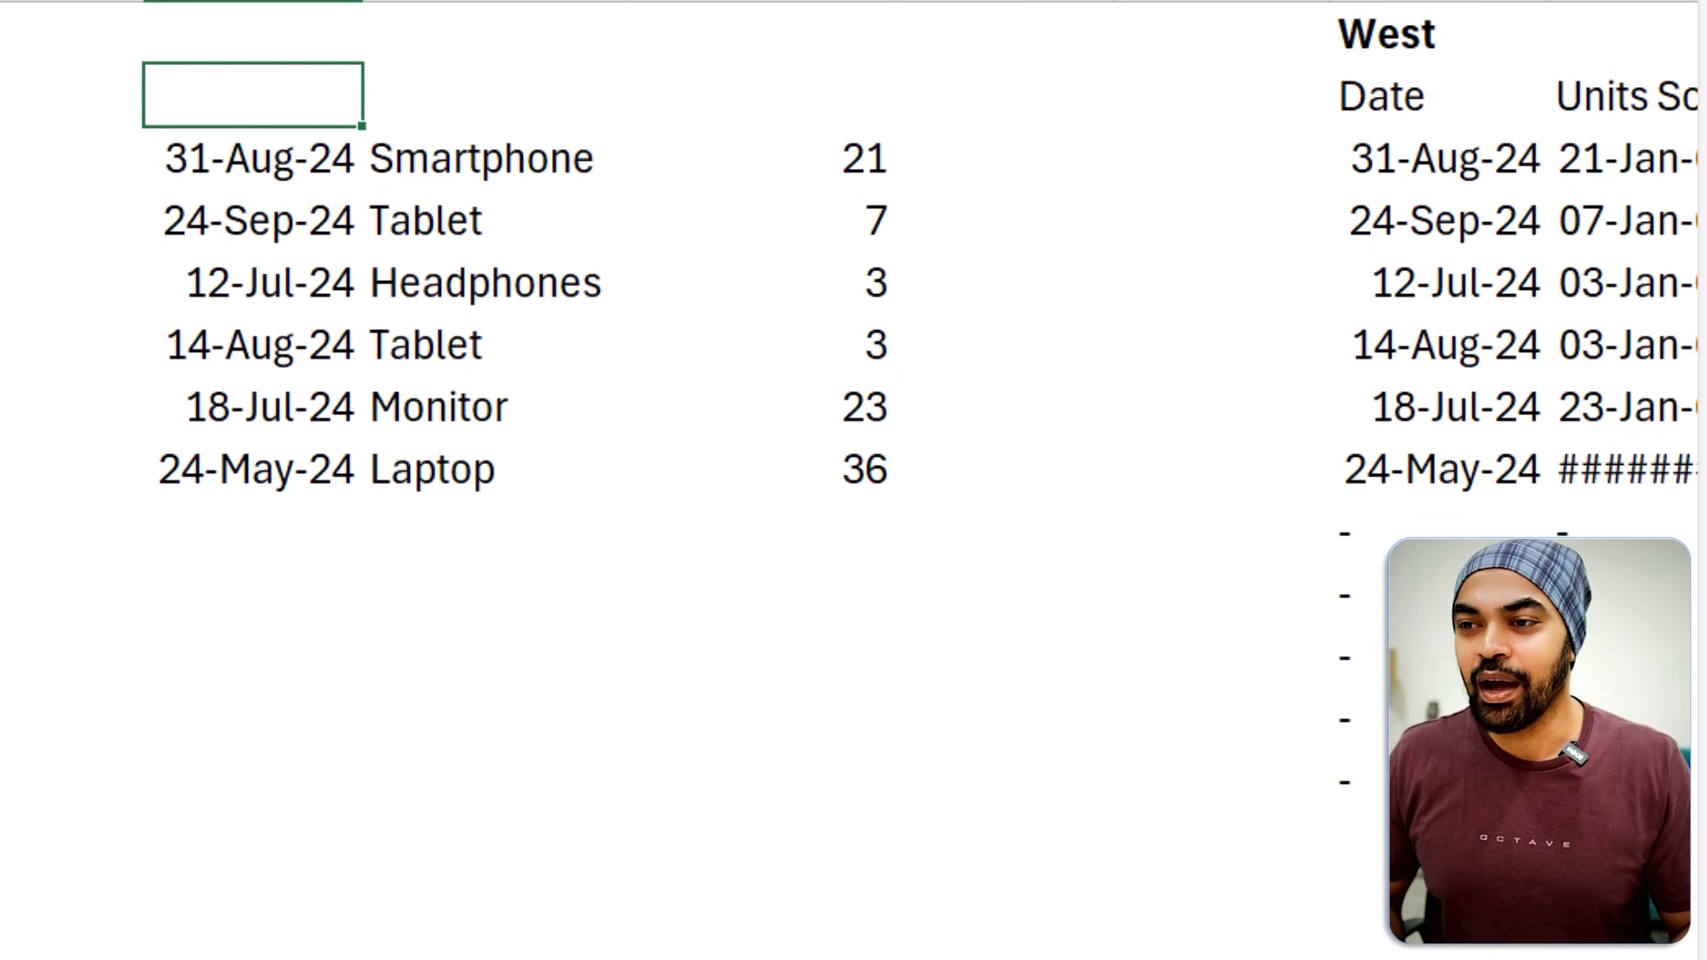
key("ctrl+Right")
key("ctrl+shift+Right")
key("ctrl+c")
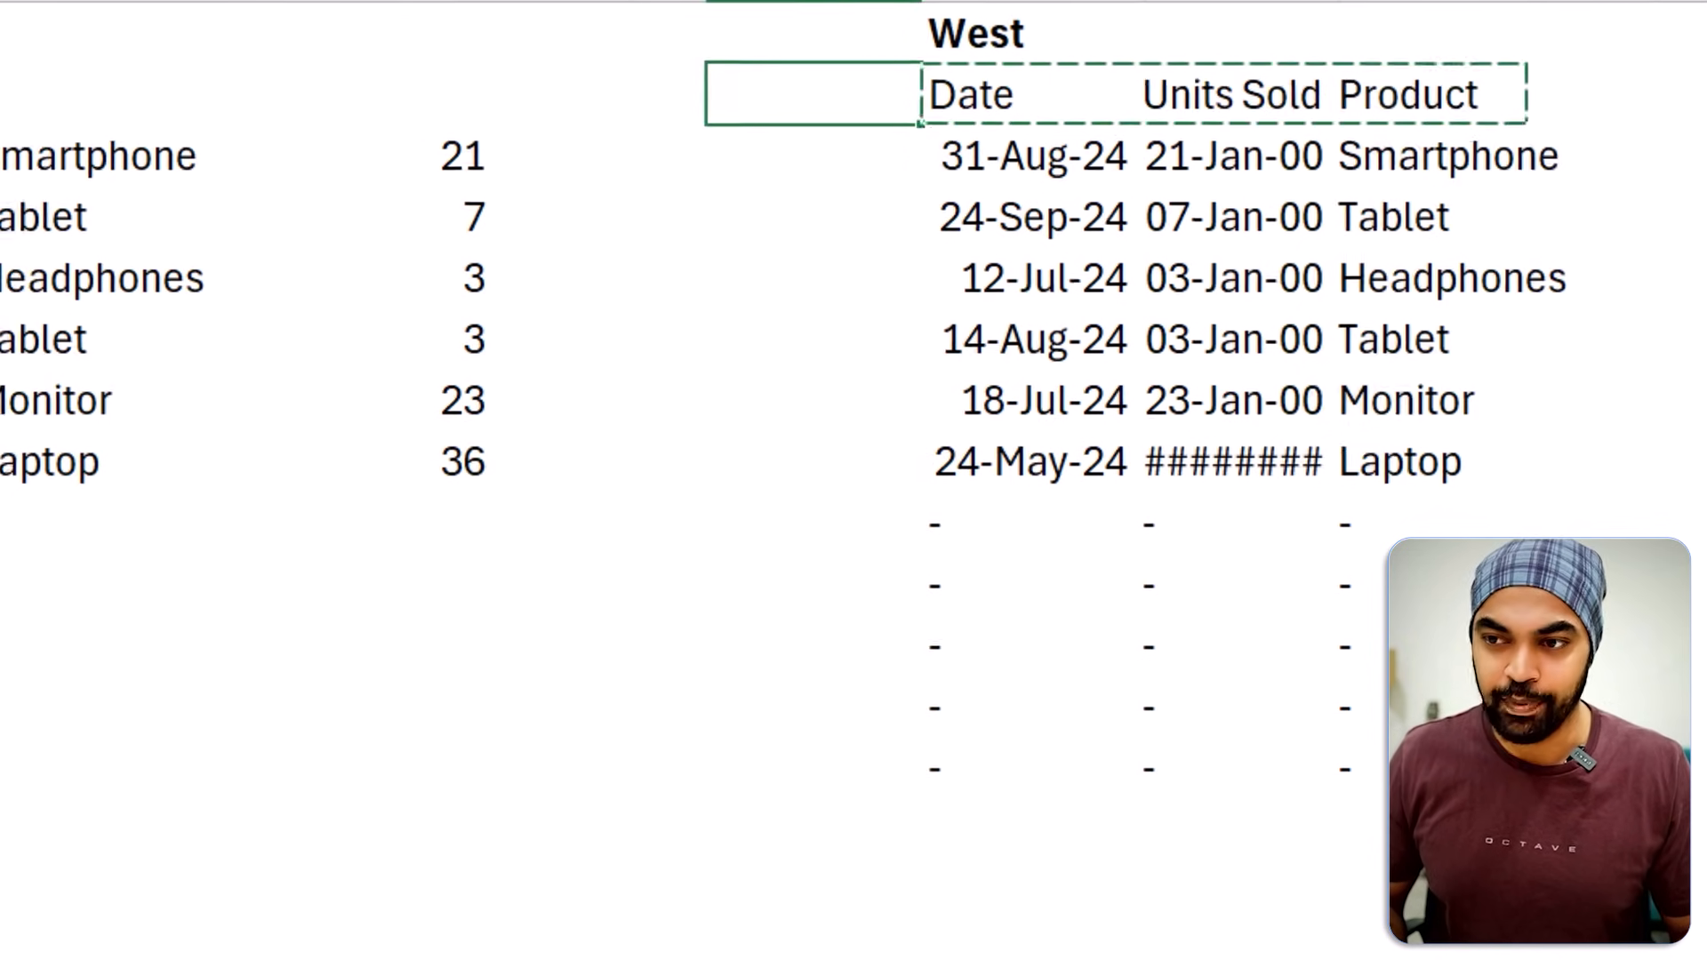
key("Left")
key("Left")
key("Left")
key("Left")
key("Left")
key("ctrl+v")
key("Down")
key("Right")
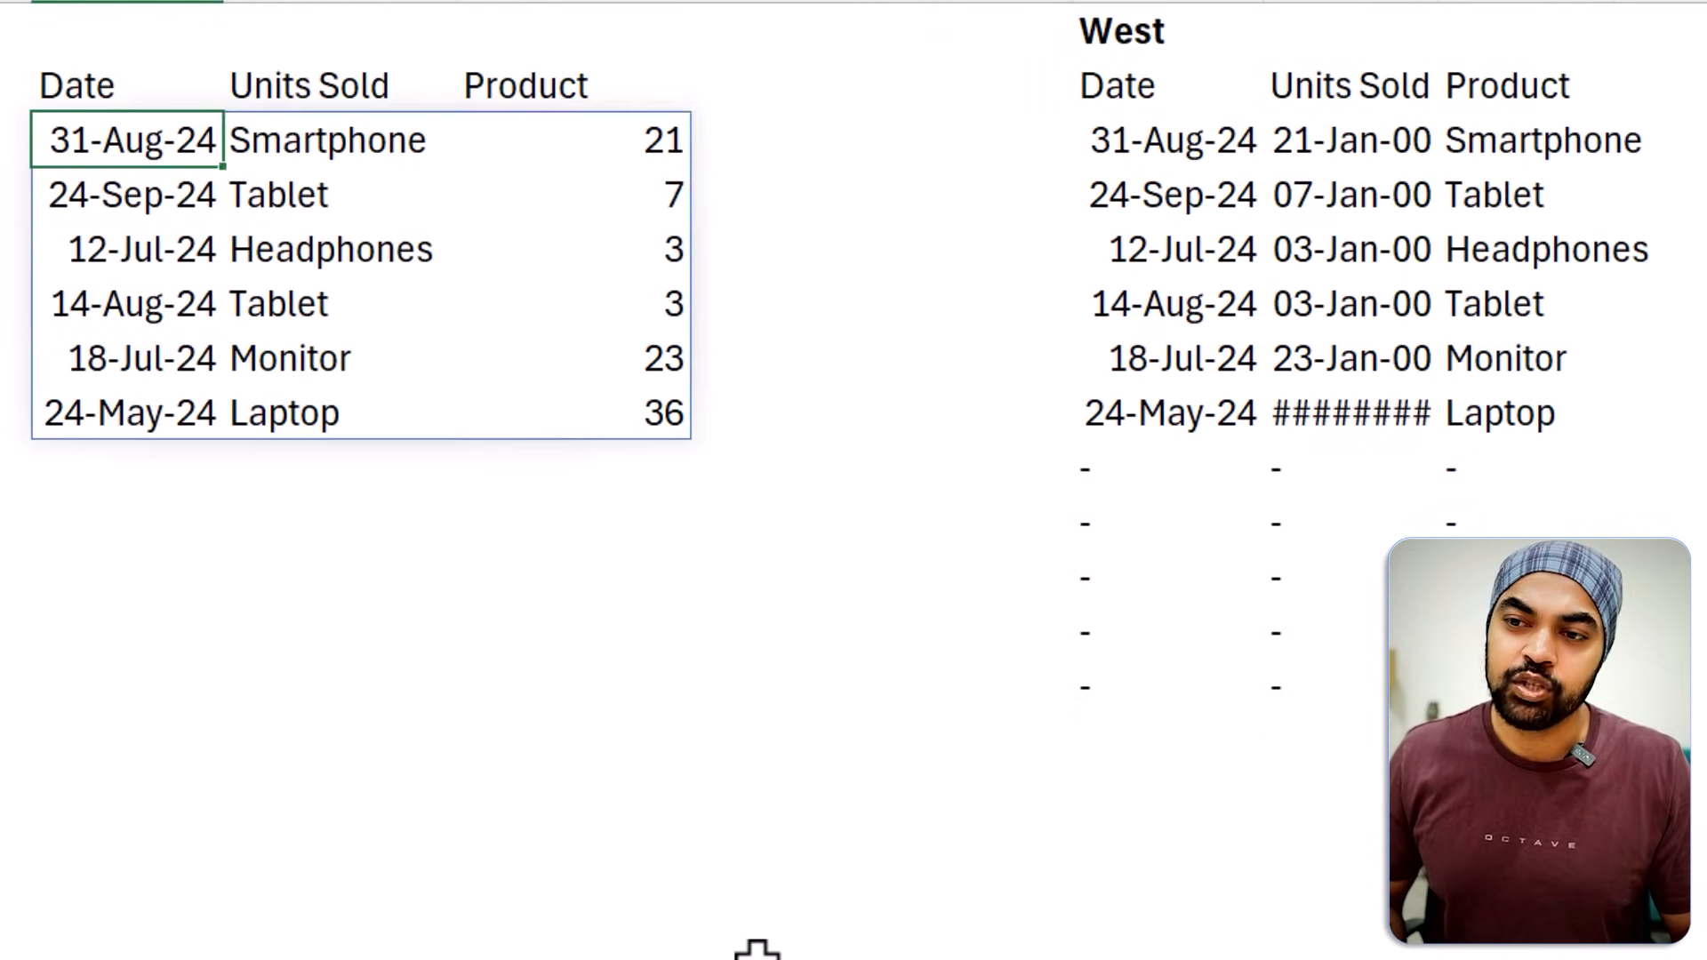
Replace the {1,2,4} column array in the H3 formula with a MATCH function.
key("F2")
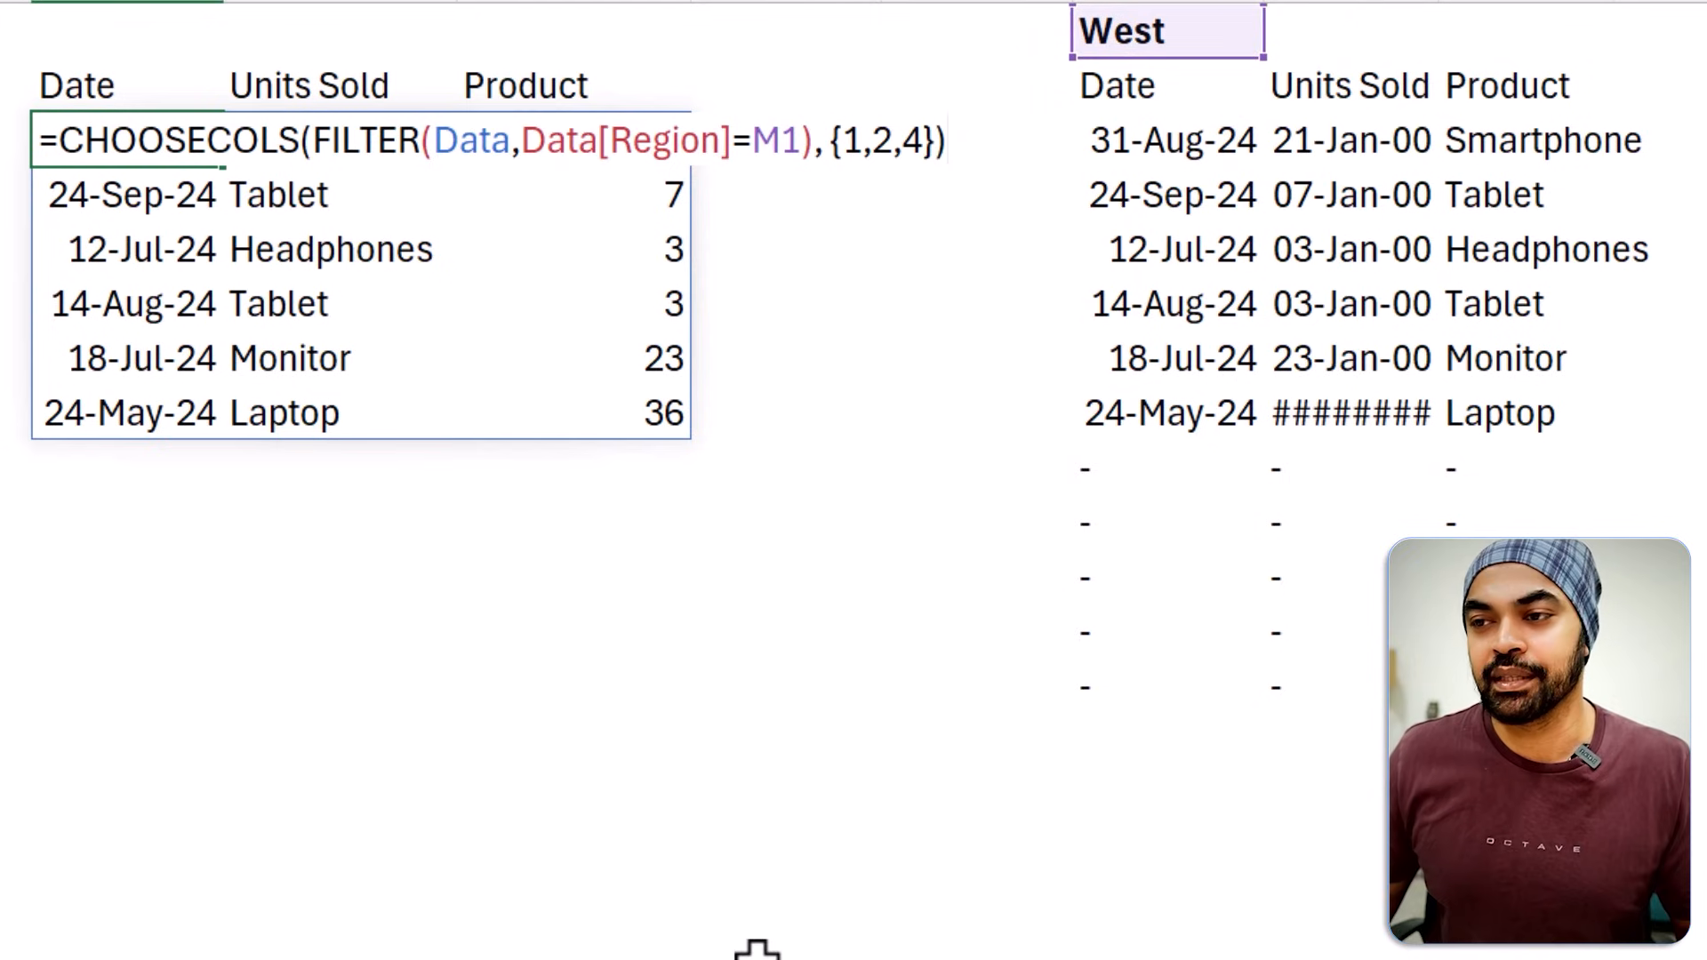
left_click(914, 140)
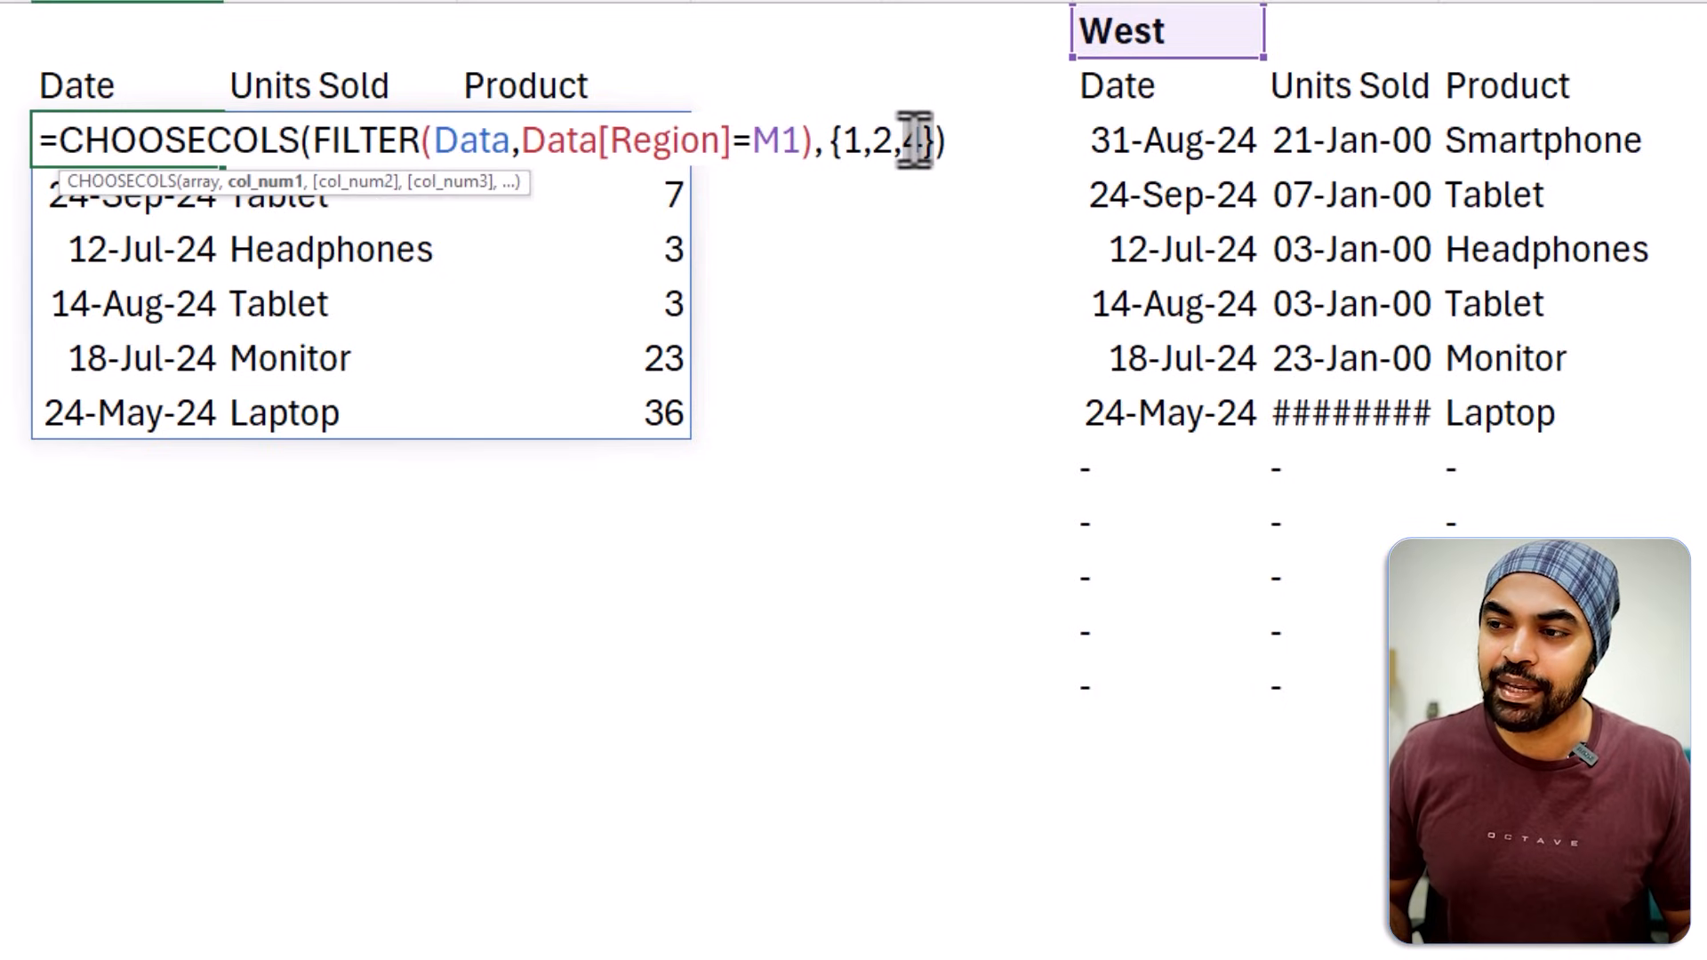
key("shift+Left")
key("shift+Left")
key("shift+Left")
key("shift+Left")
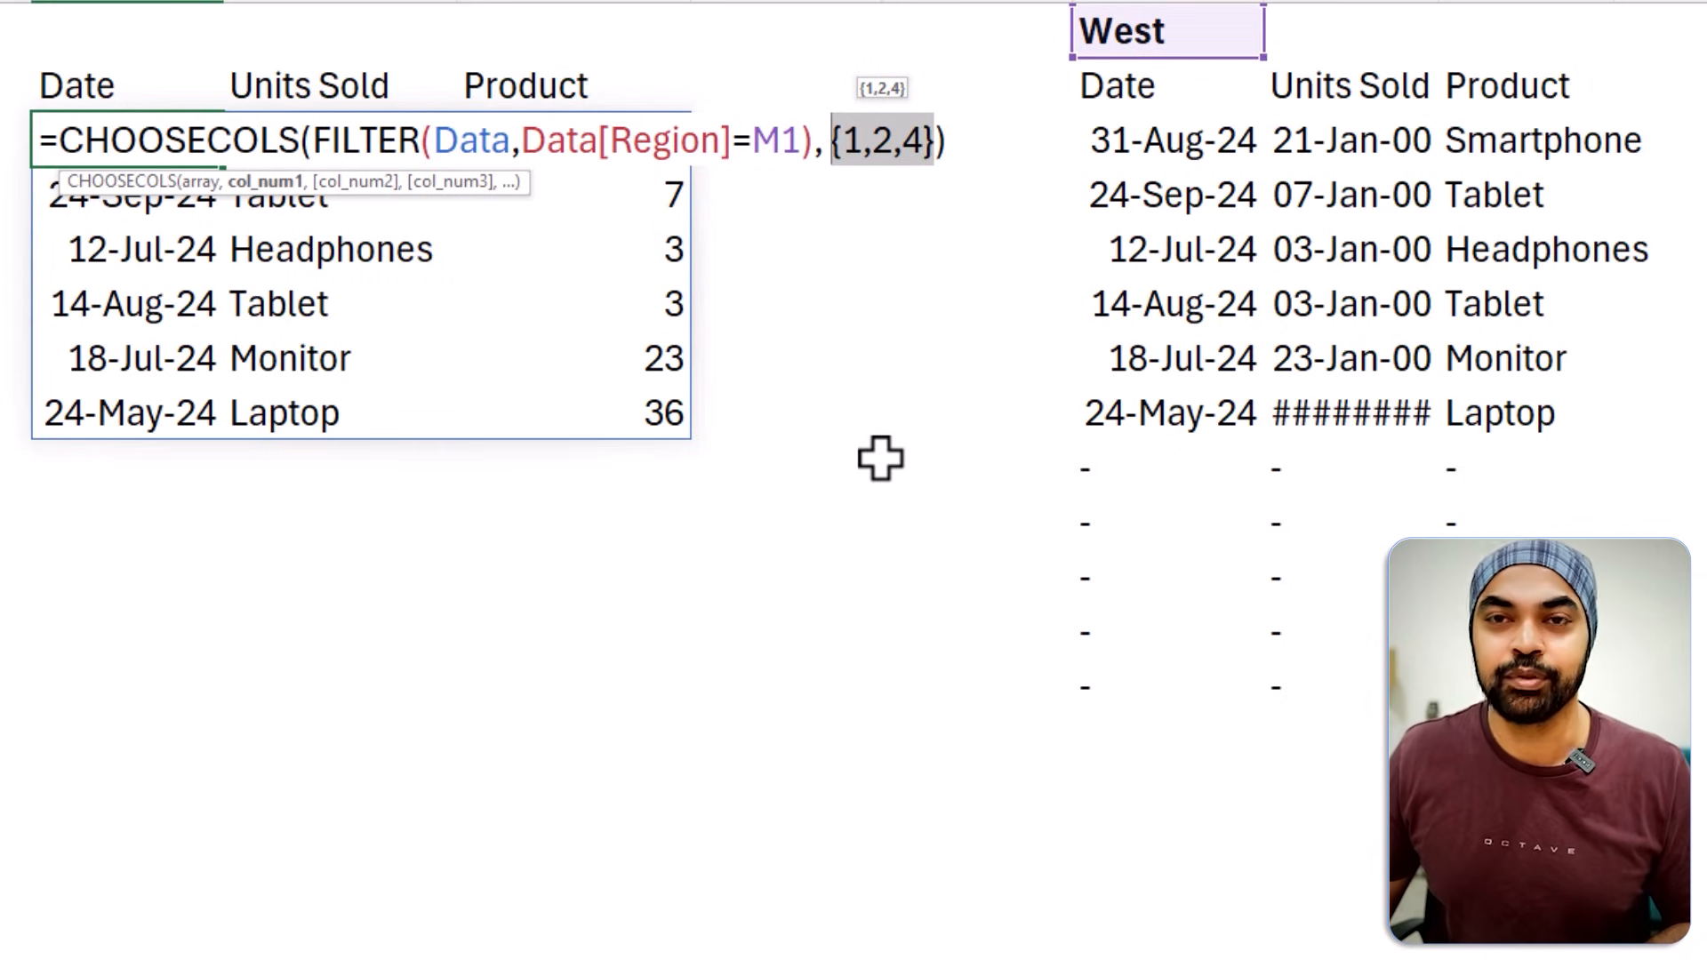
type("mat")
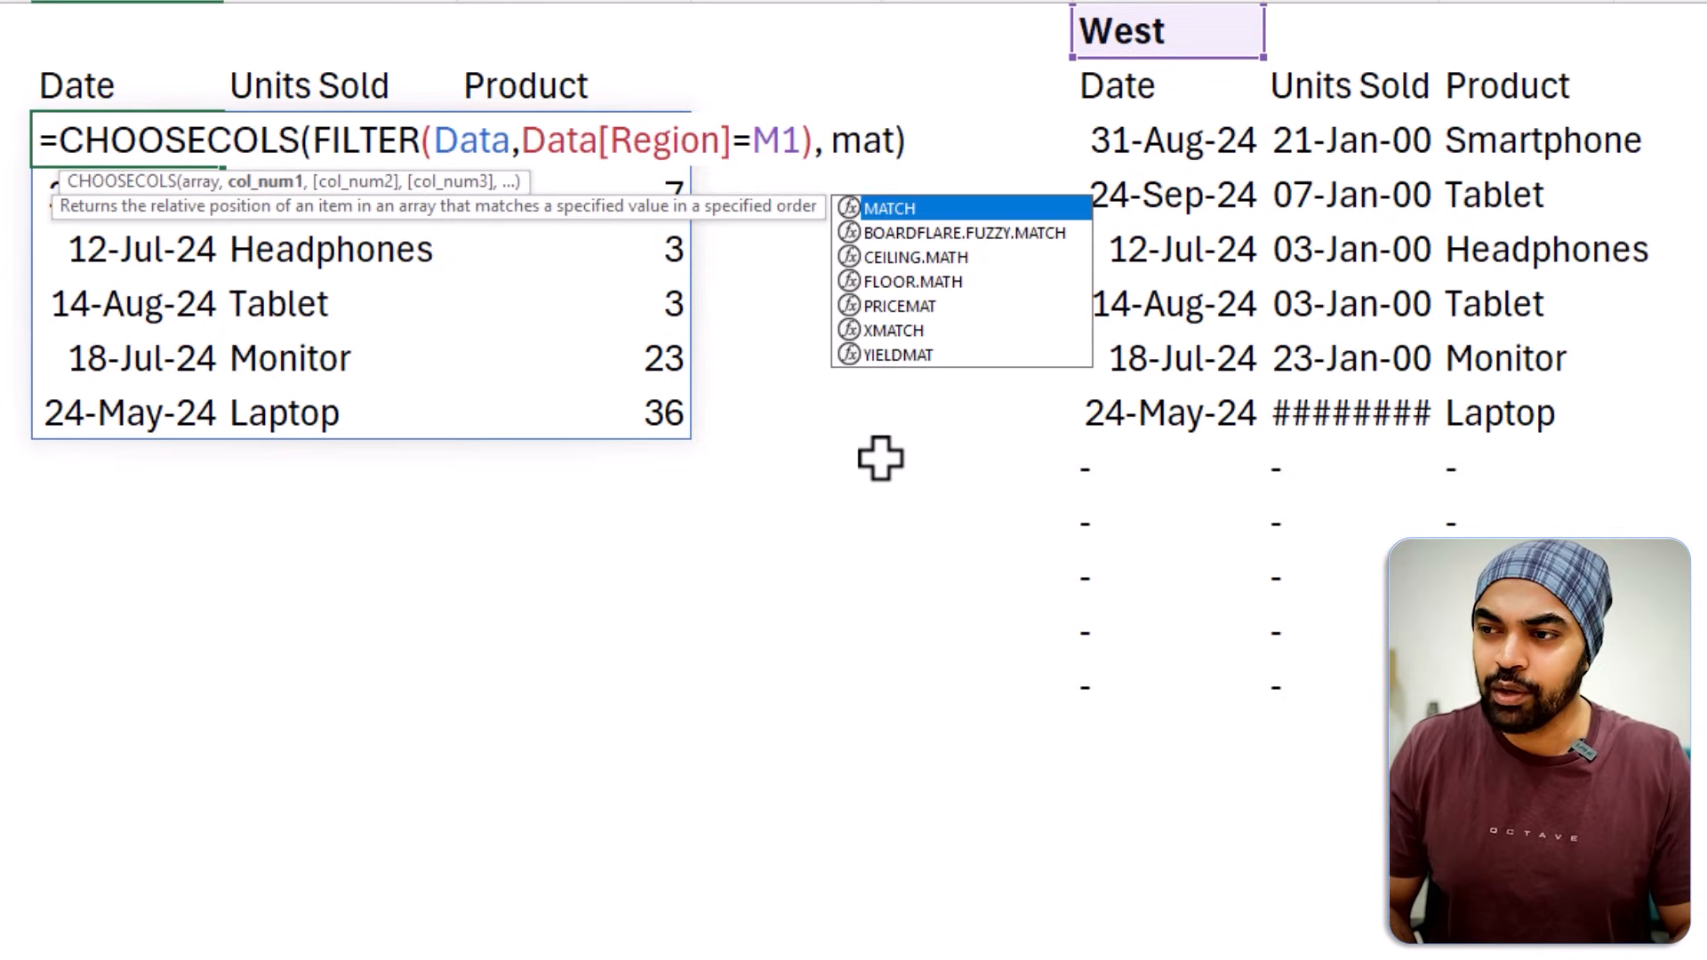
key("Tab")
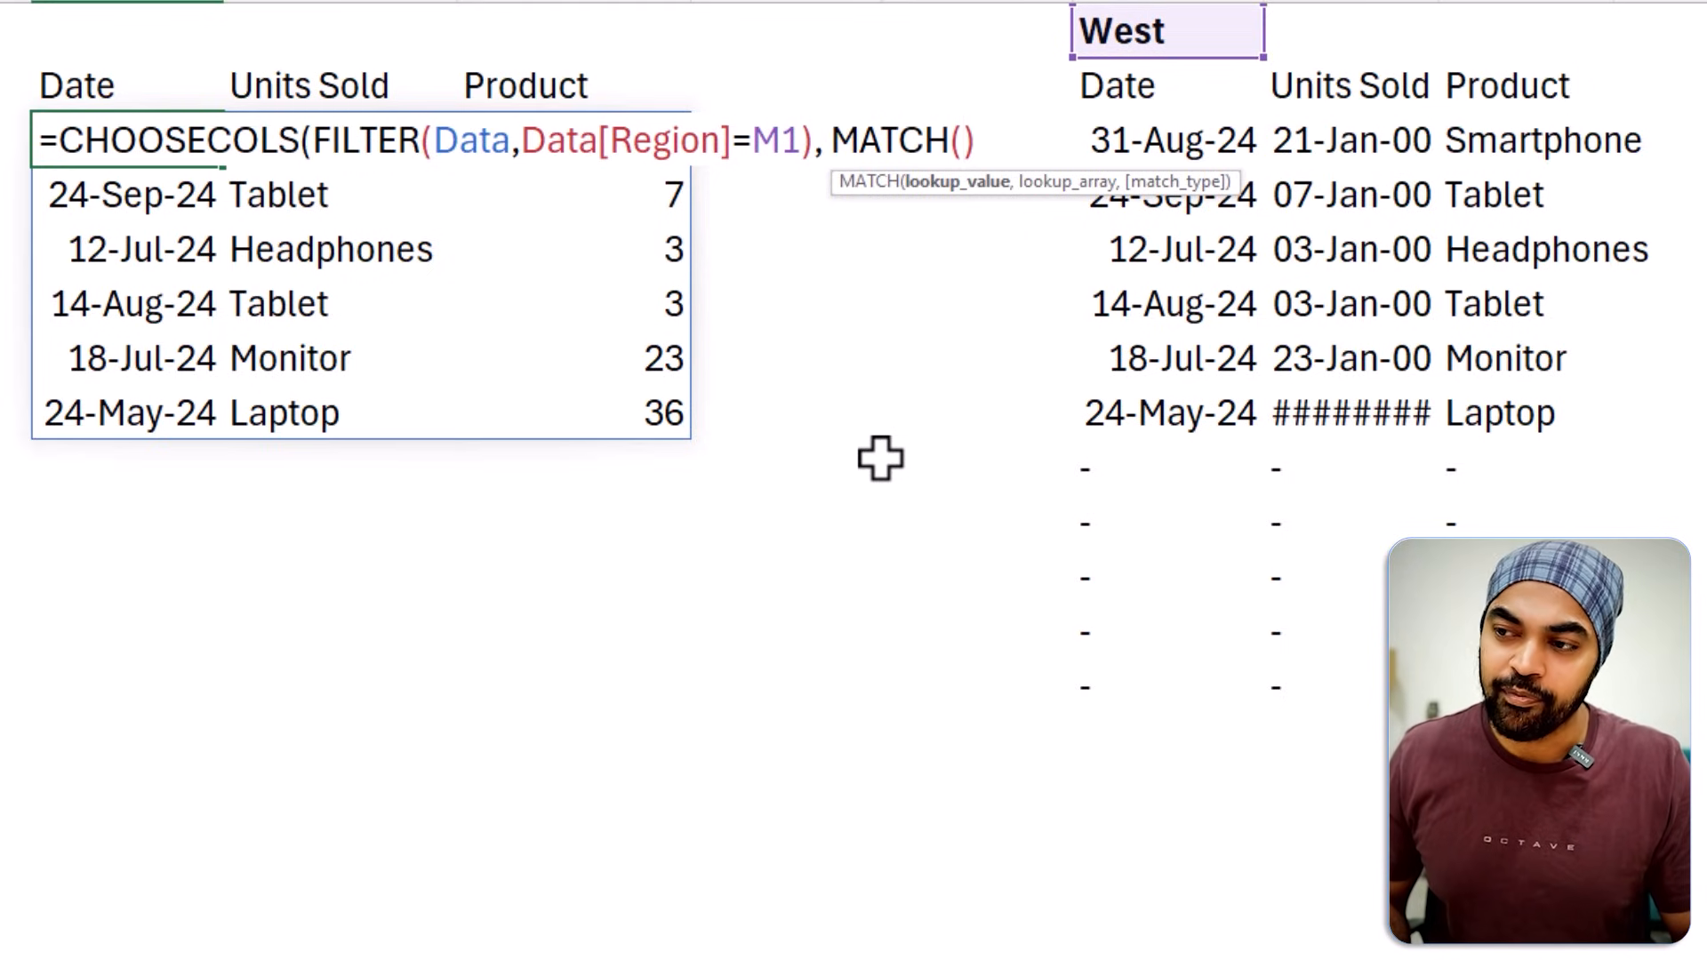
key("F2")
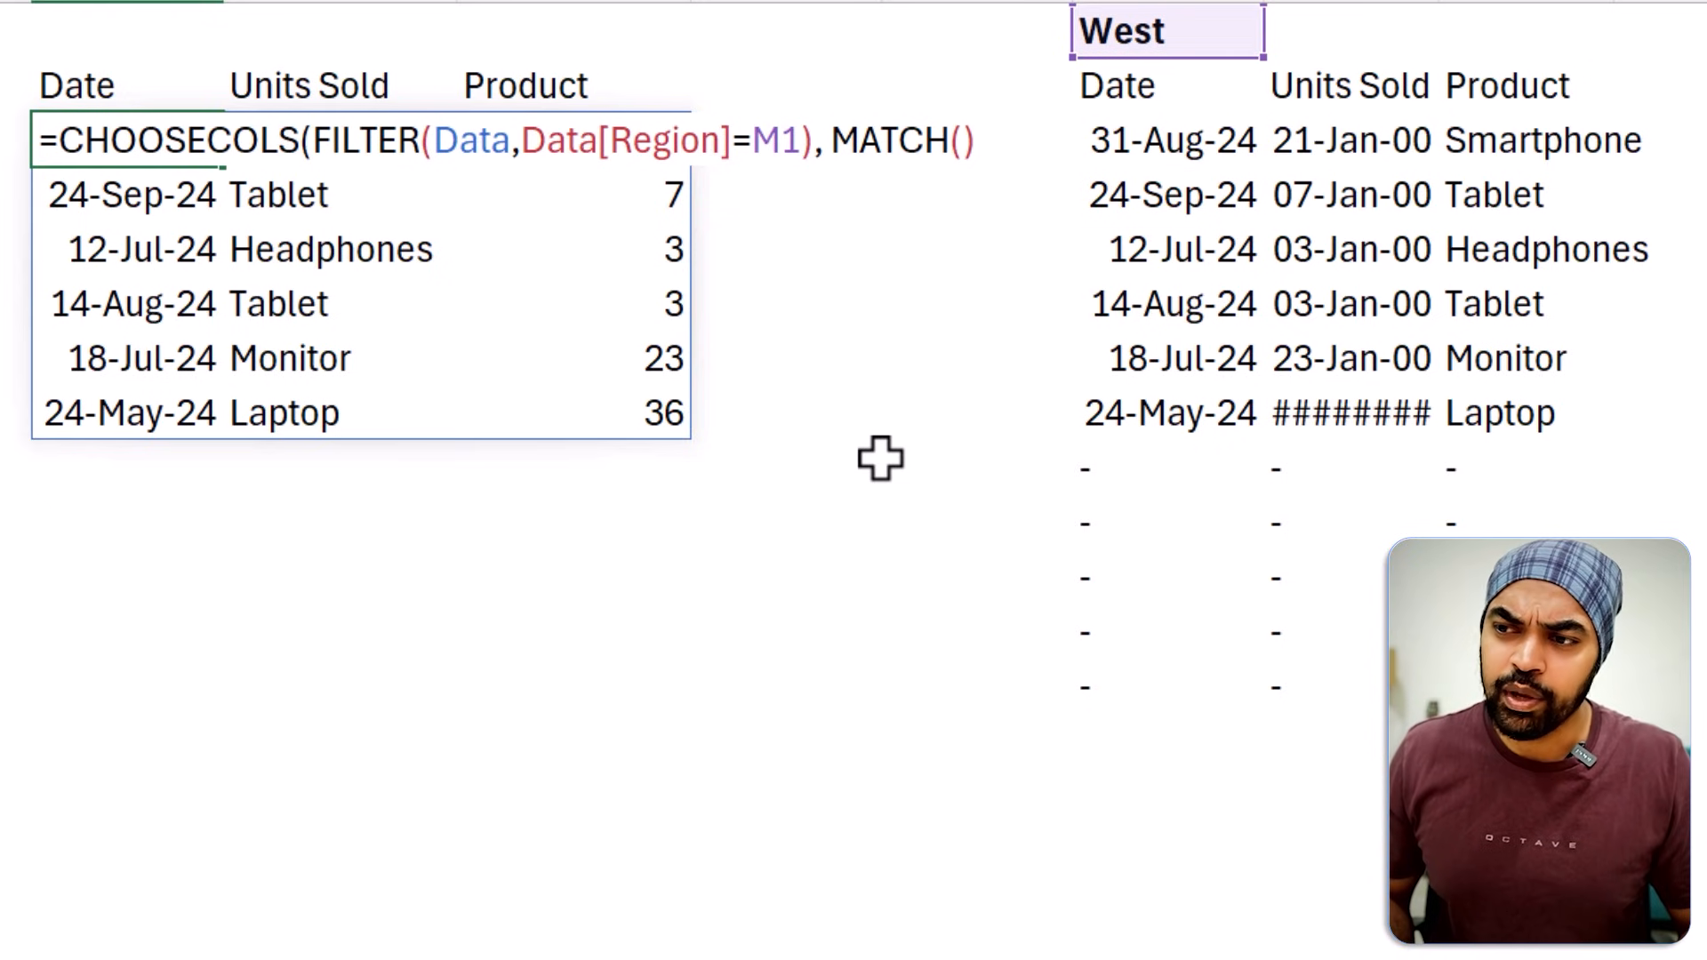
key("End")
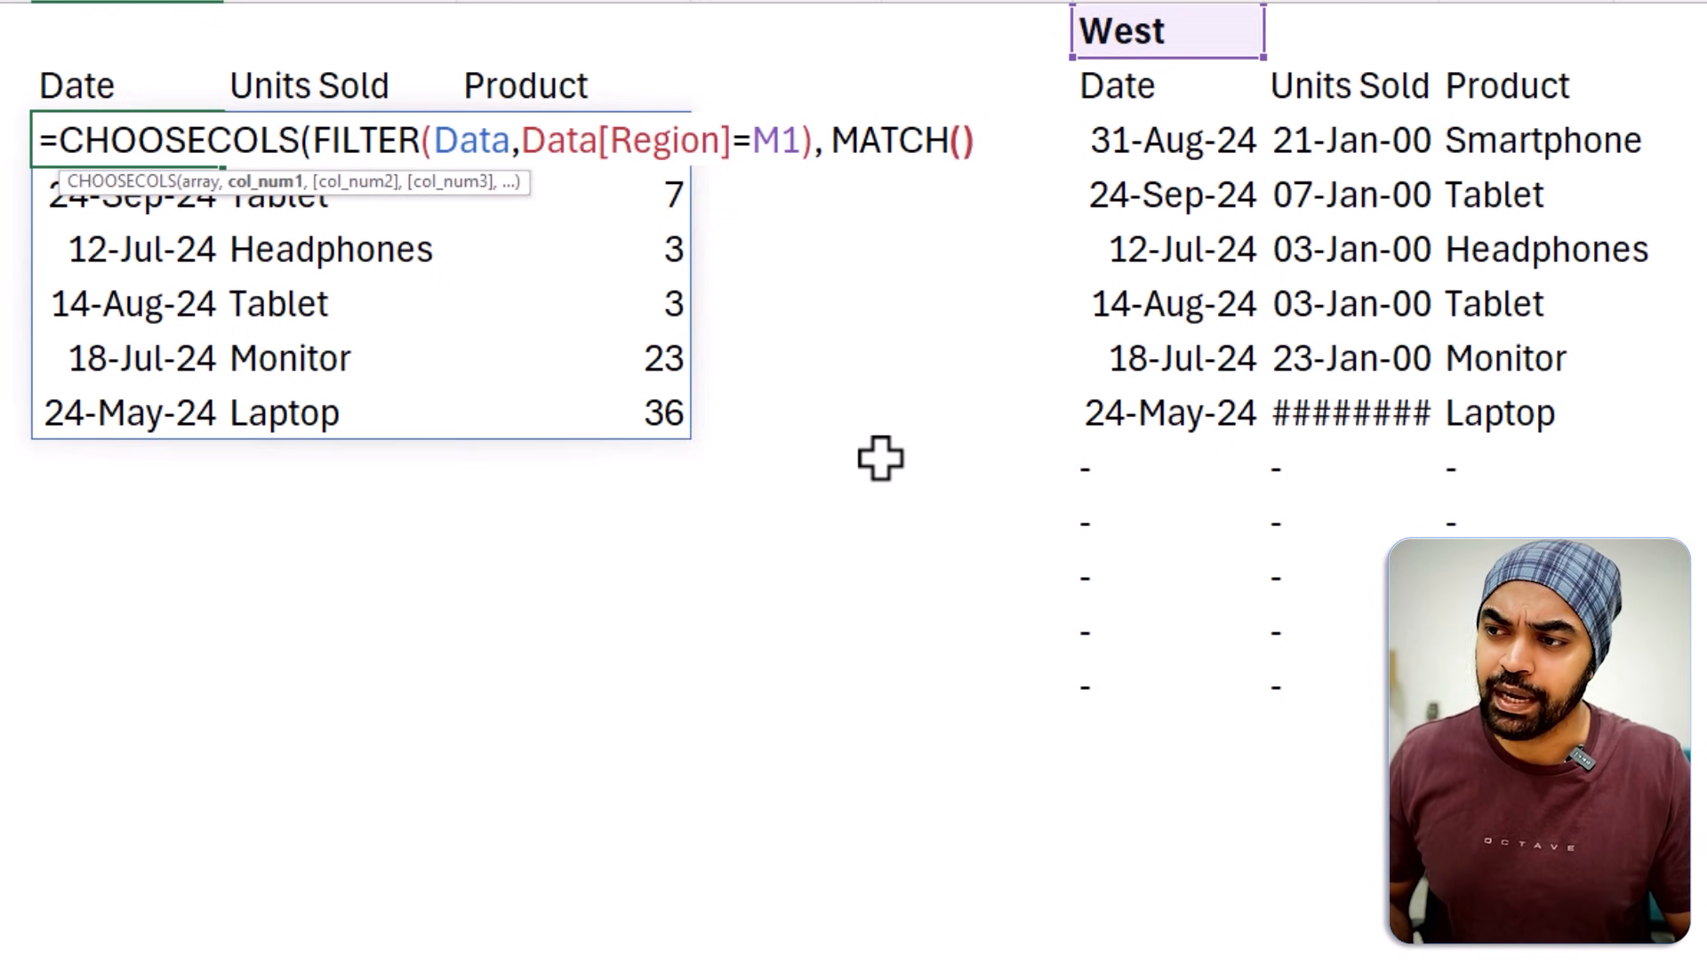
Use the header cells H2:J2 as MATCH's lookup value, with the absolute reference $H$2:$J$2.
key("Up")
key("shift+Right")
key("shift+Right")
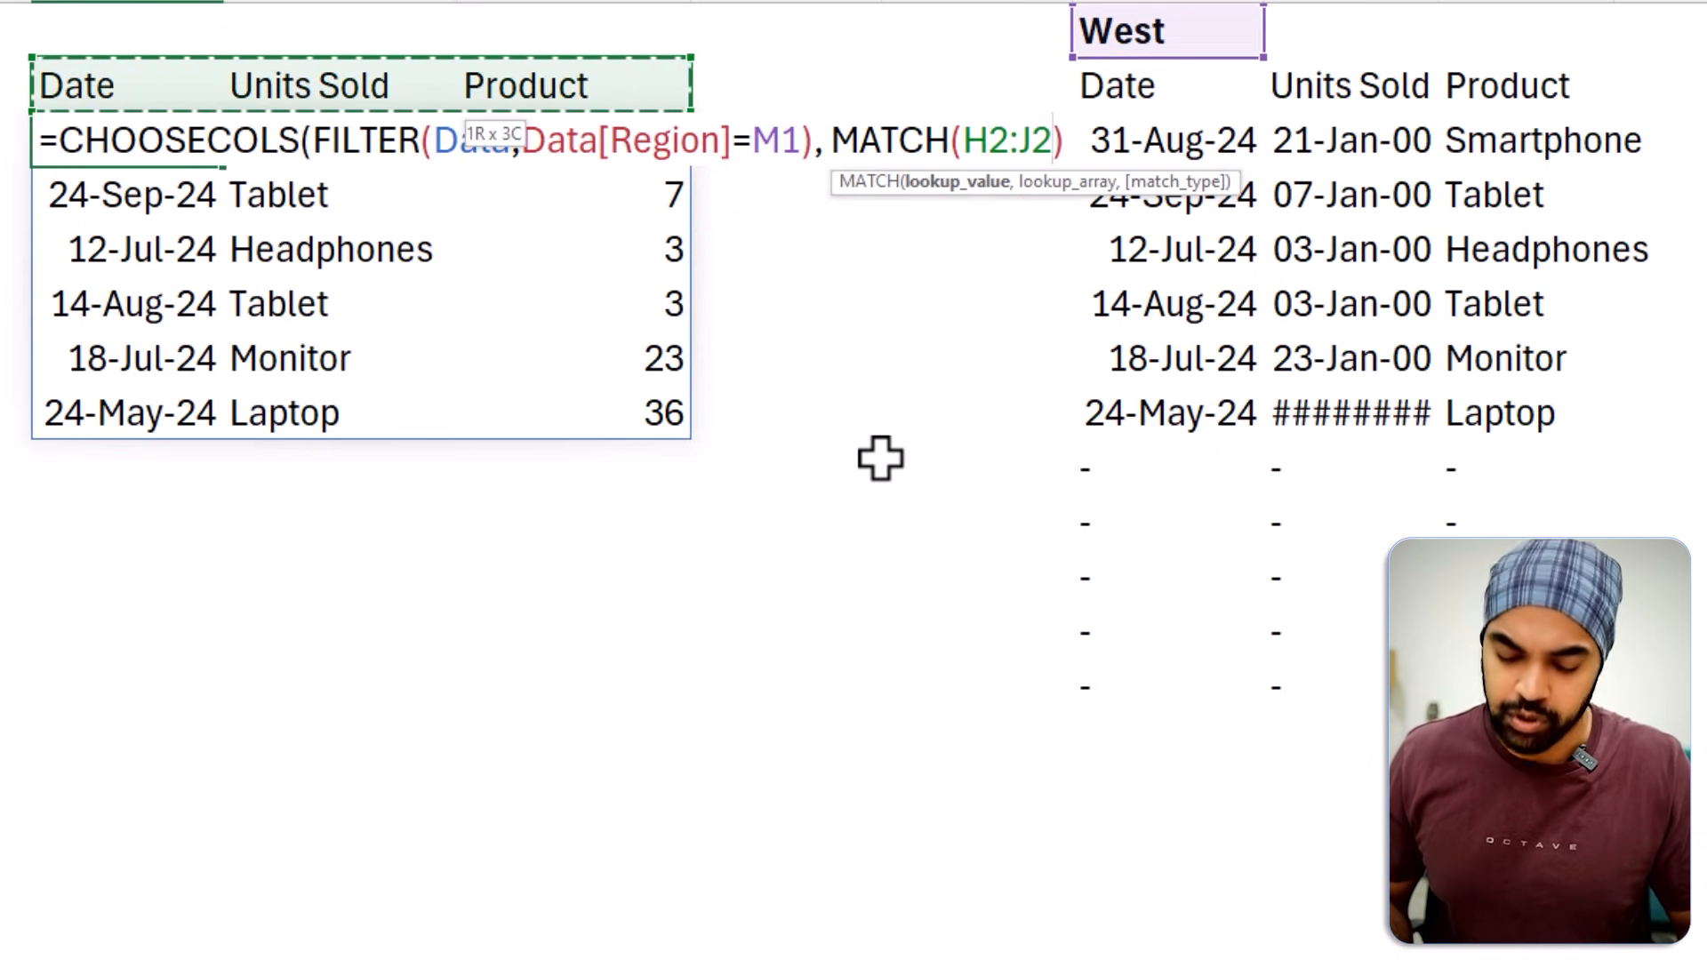
key("F4")
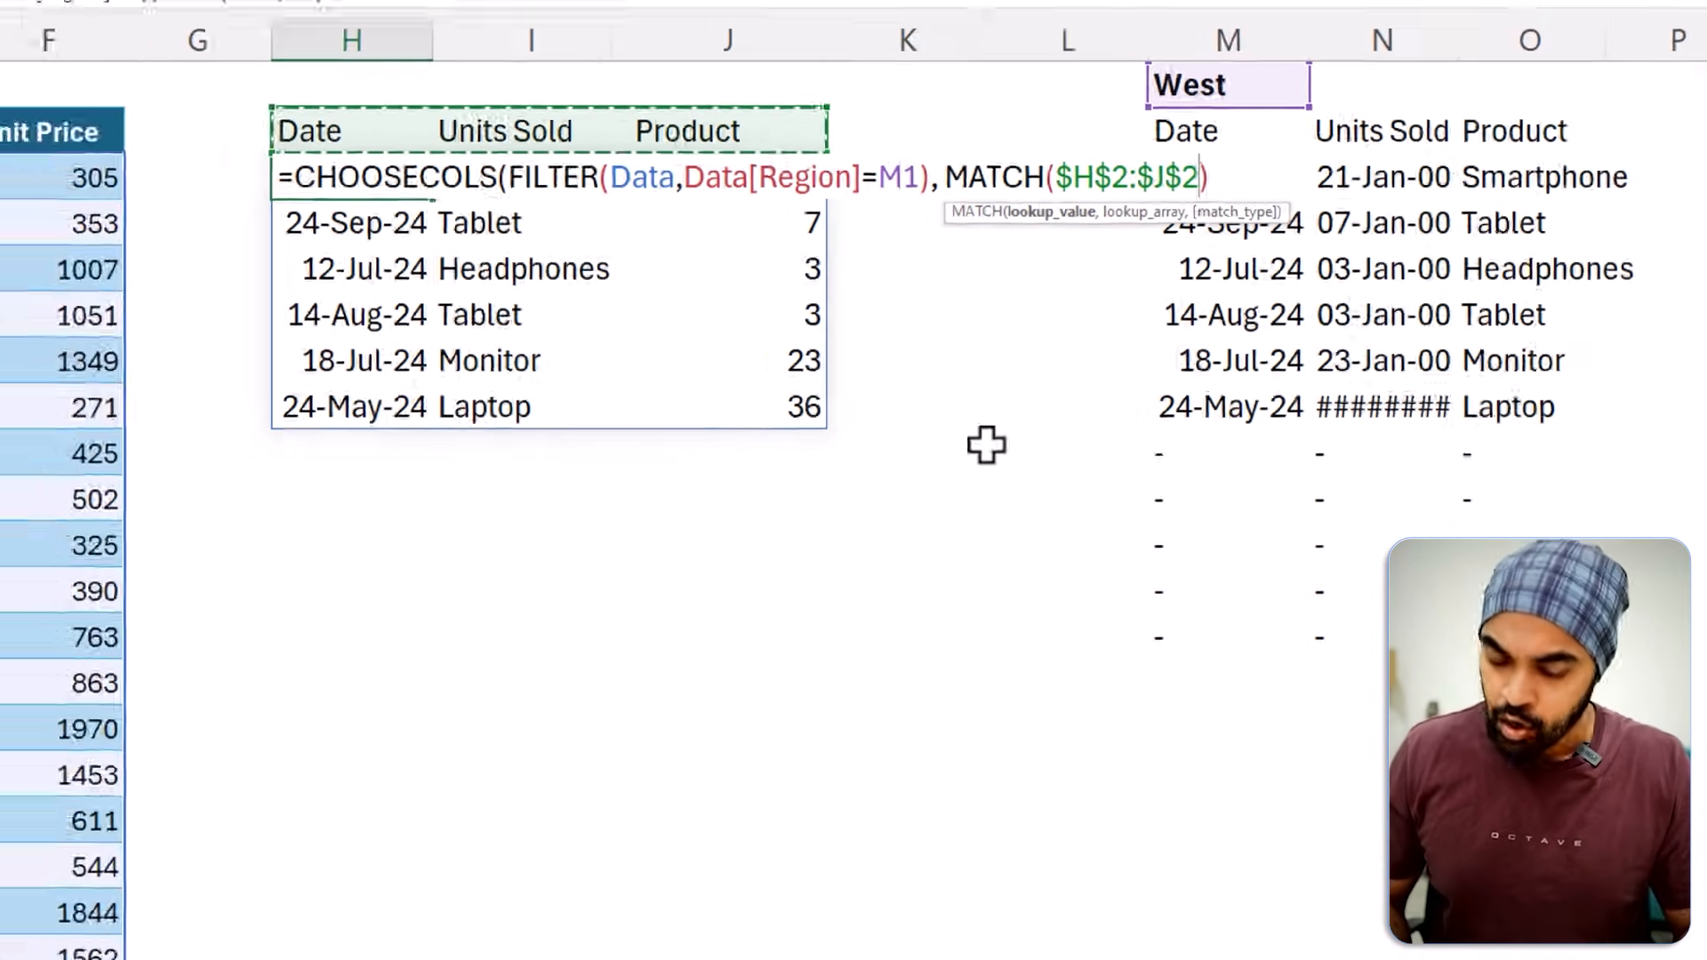
type(",")
Set MATCH's lookup array to Data[#Headers], leave the match type argument empty, and enter the H3 formula.
key("Left")
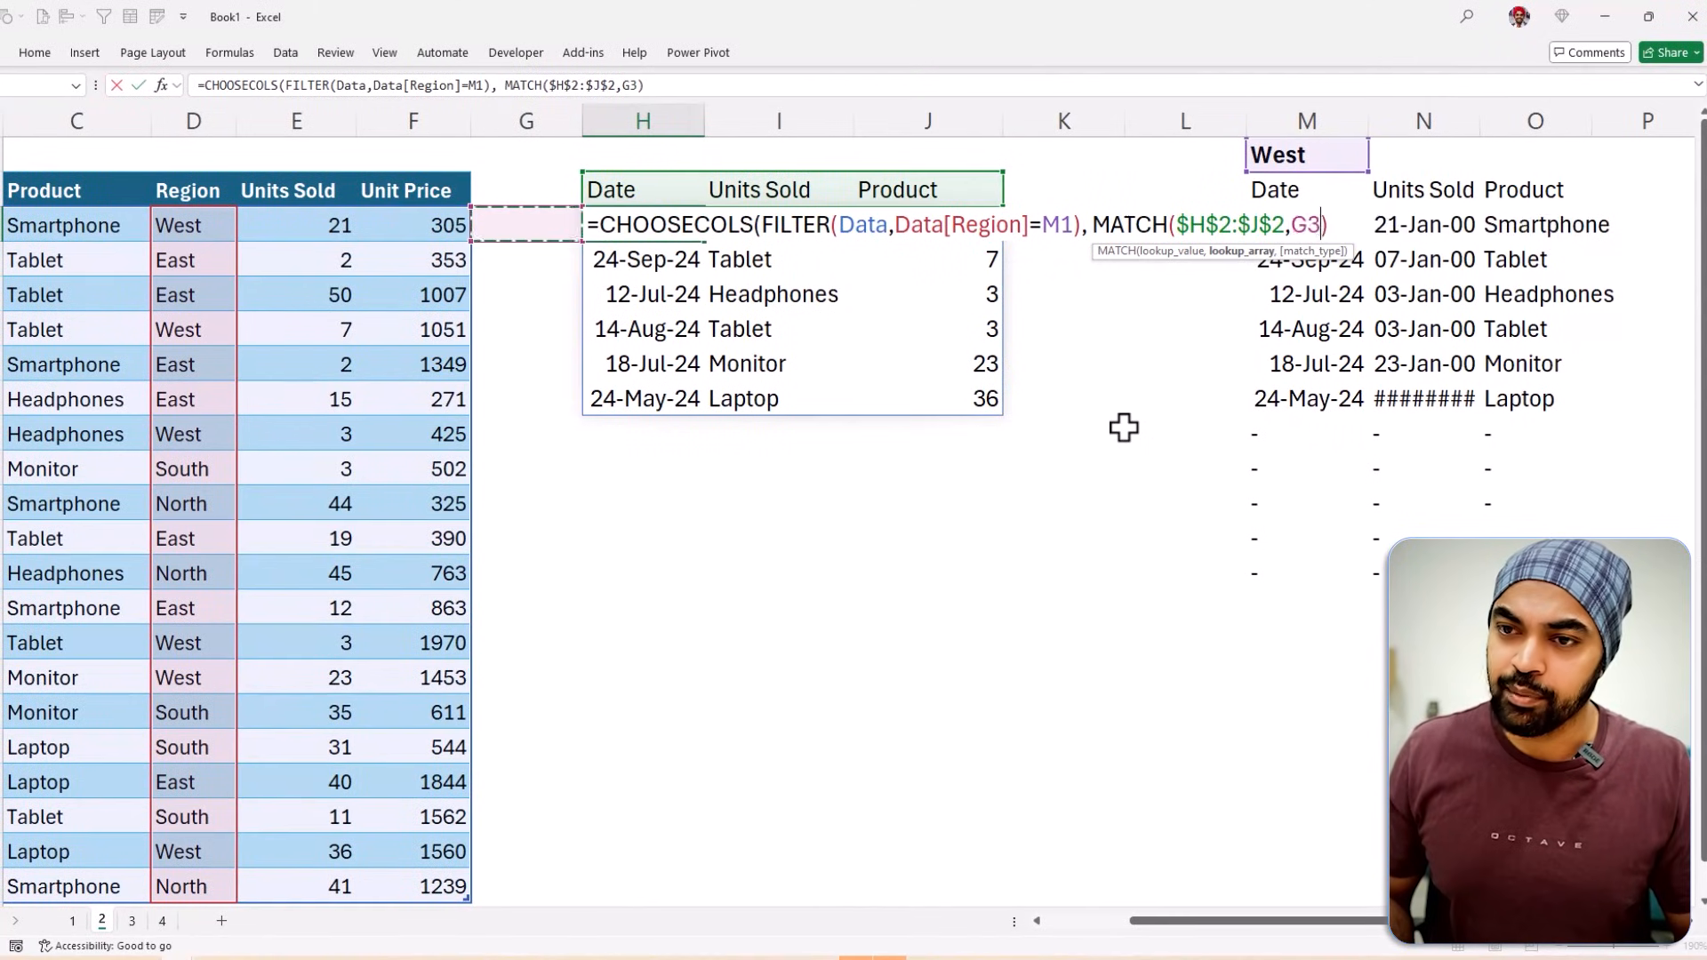
key("Left")
key("Left")
key("Up")
key("Right")
key("shift+Left")
key("shift+Left")
key("shift+Left")
key("shift+Left")
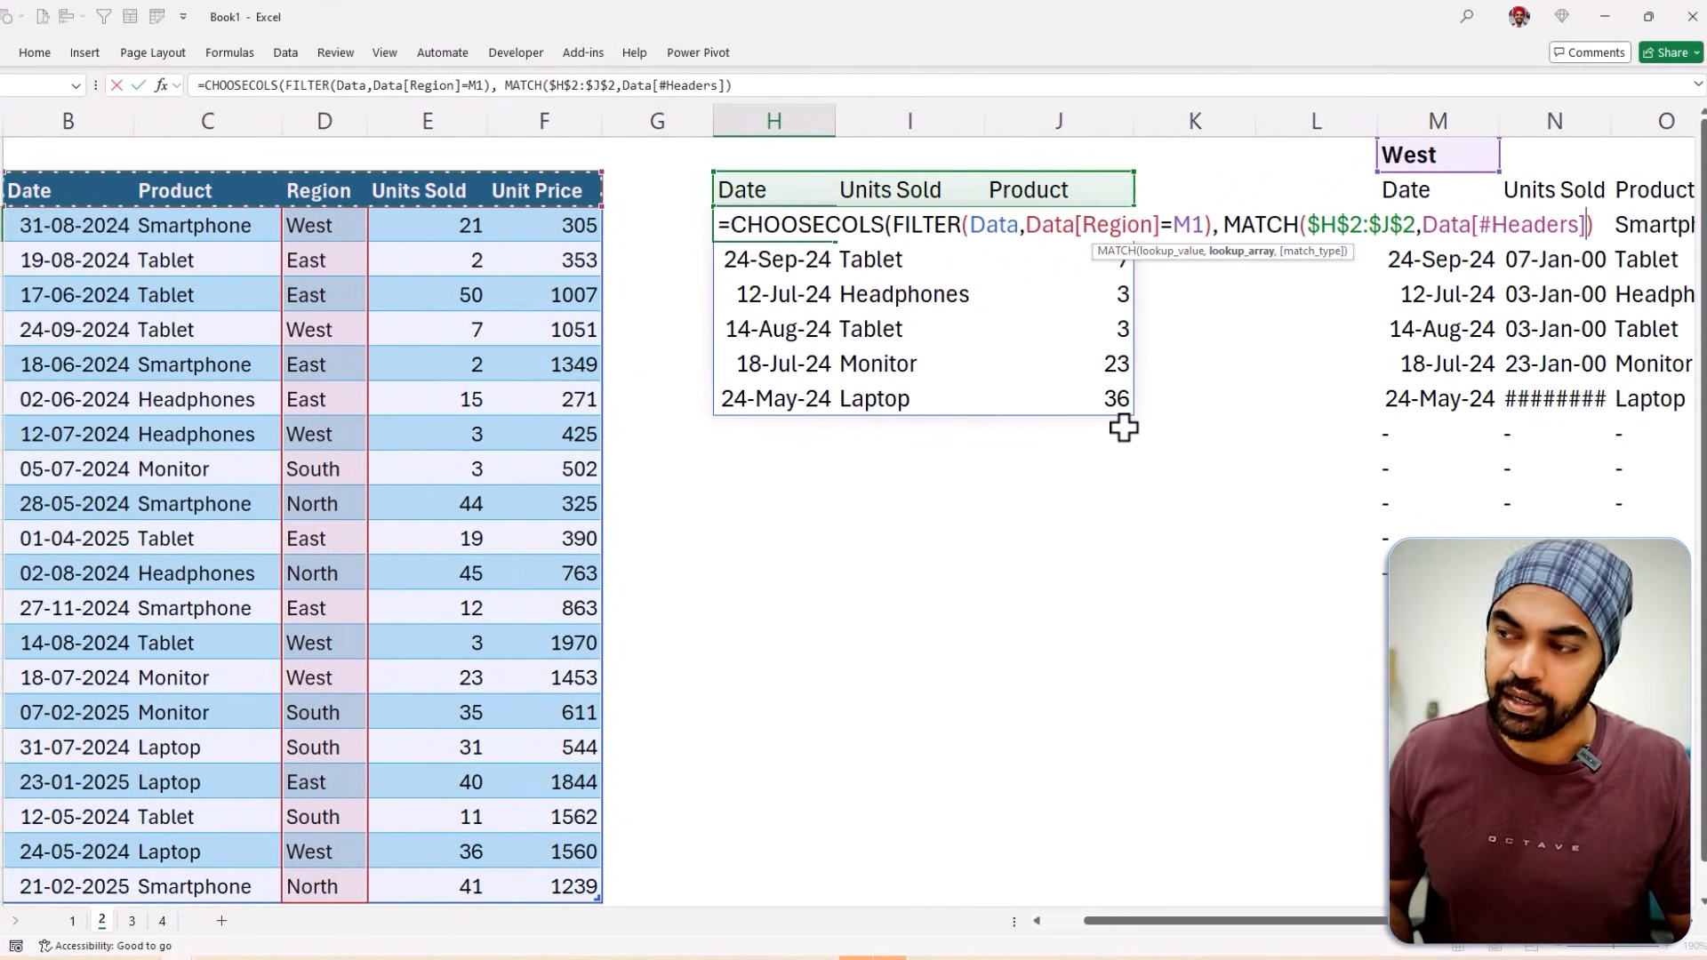
type(",)")
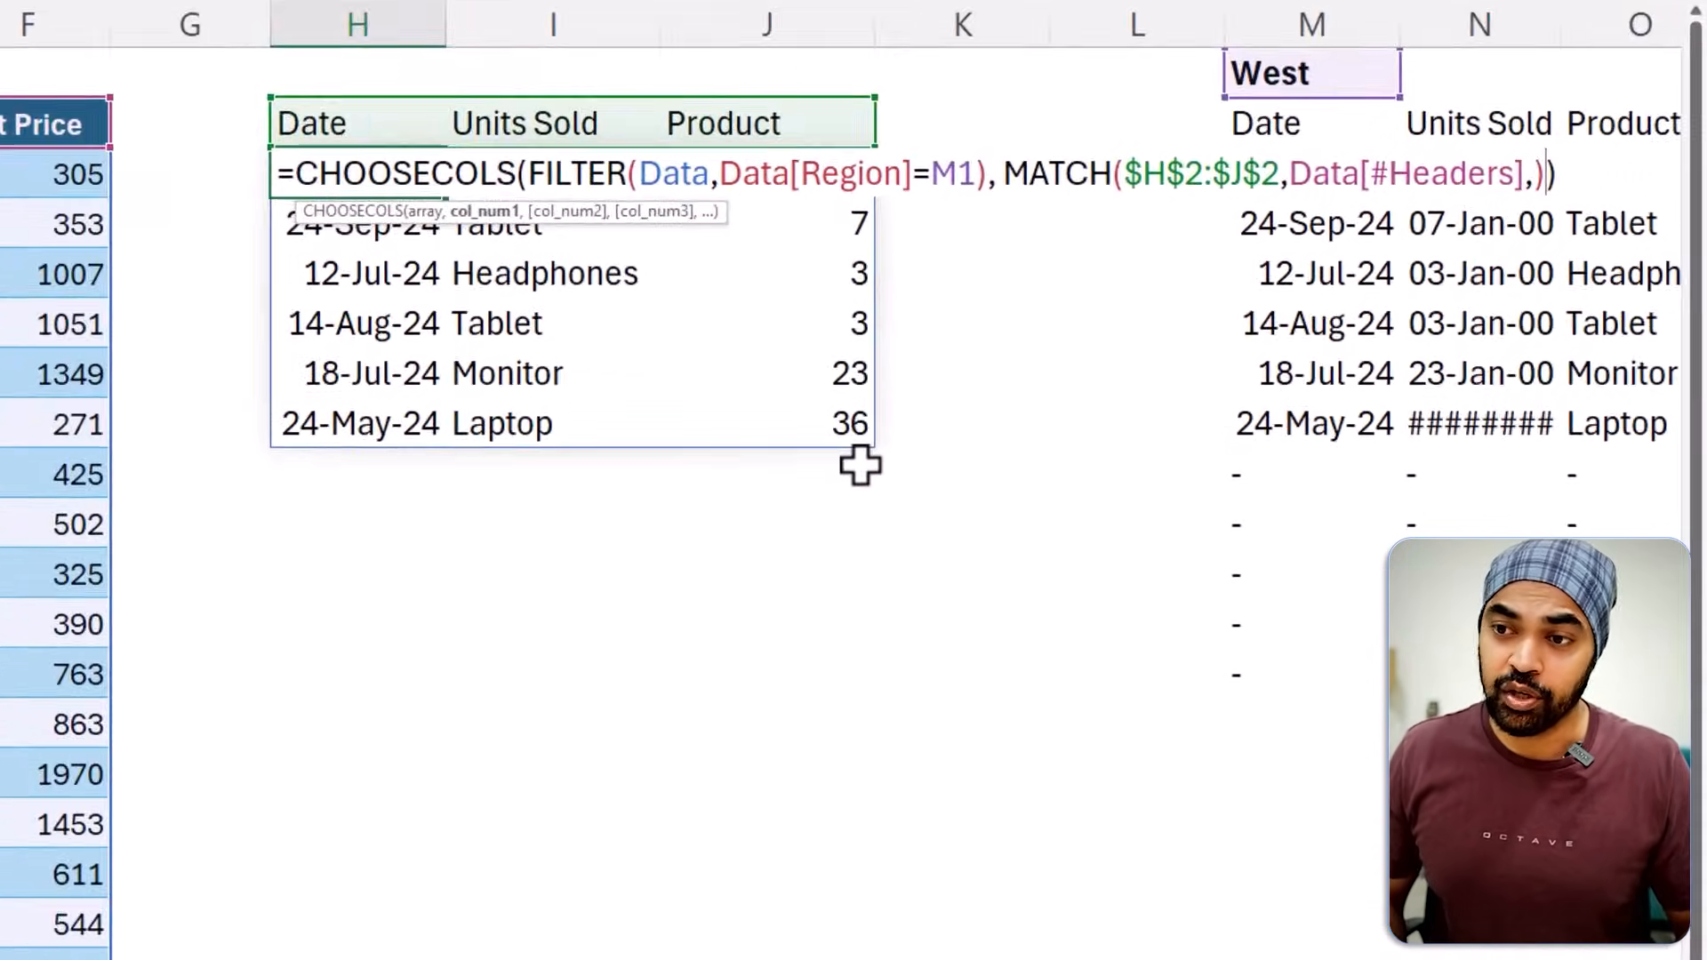
key("Return")
key("Up")
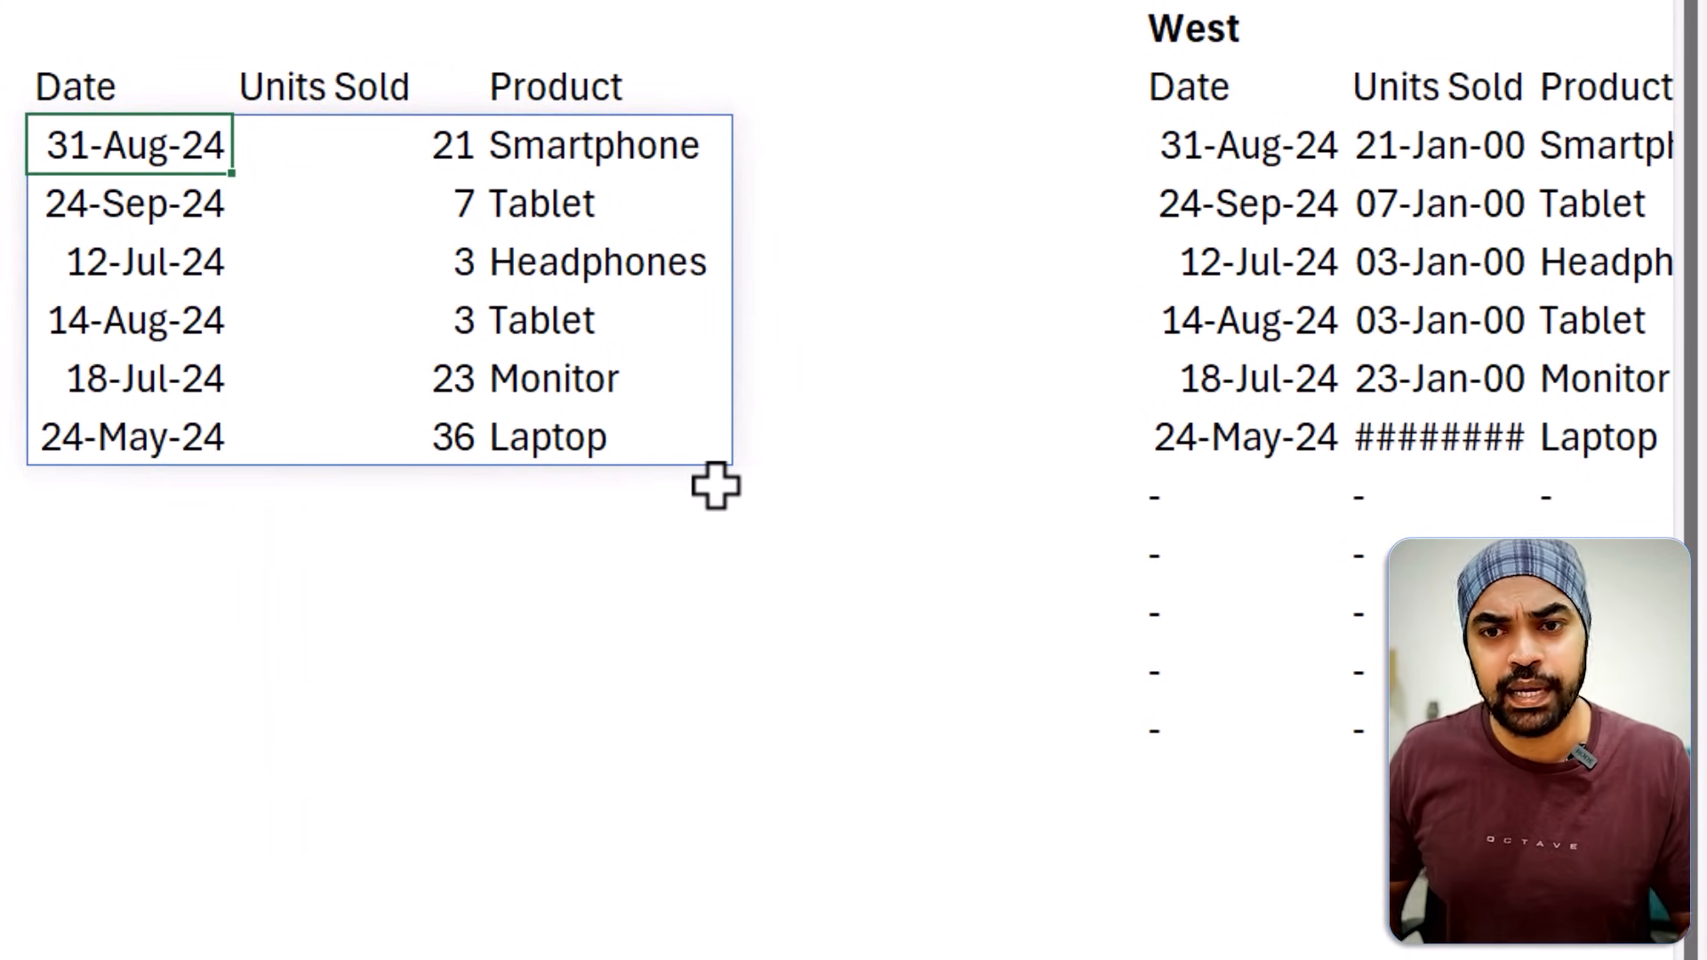
Change the Product header in J2 to Unit Price.
key("Up")
key("Right")
key("Right")
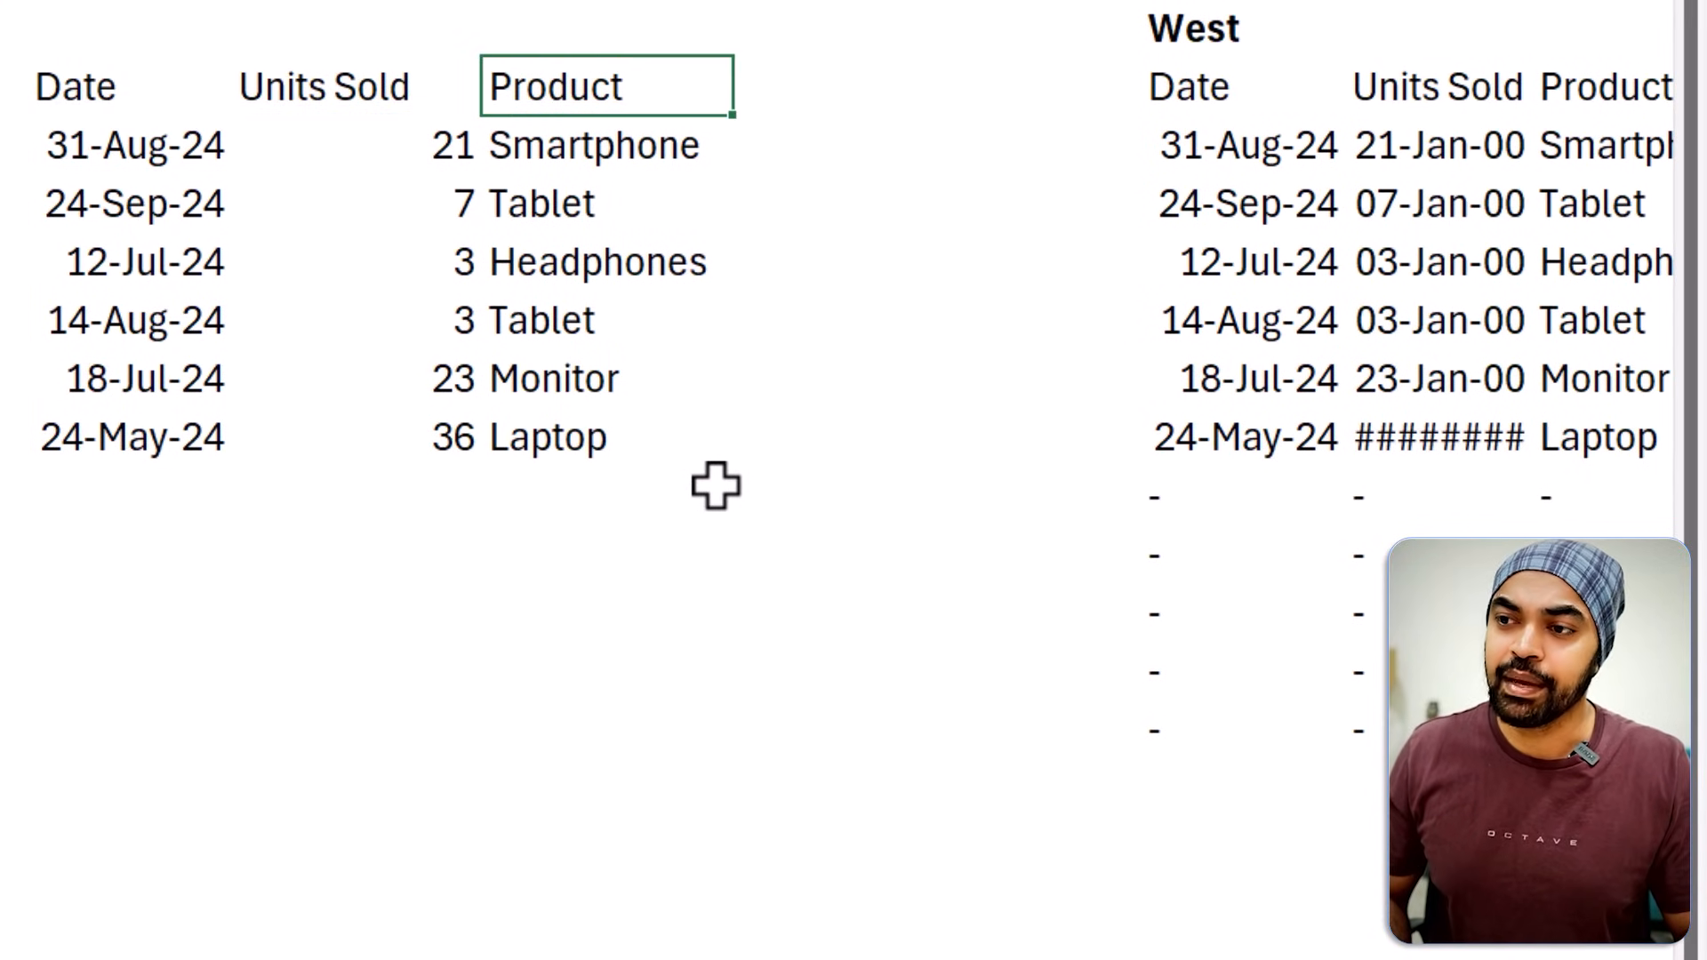
type("Unit Price")
key("Return")
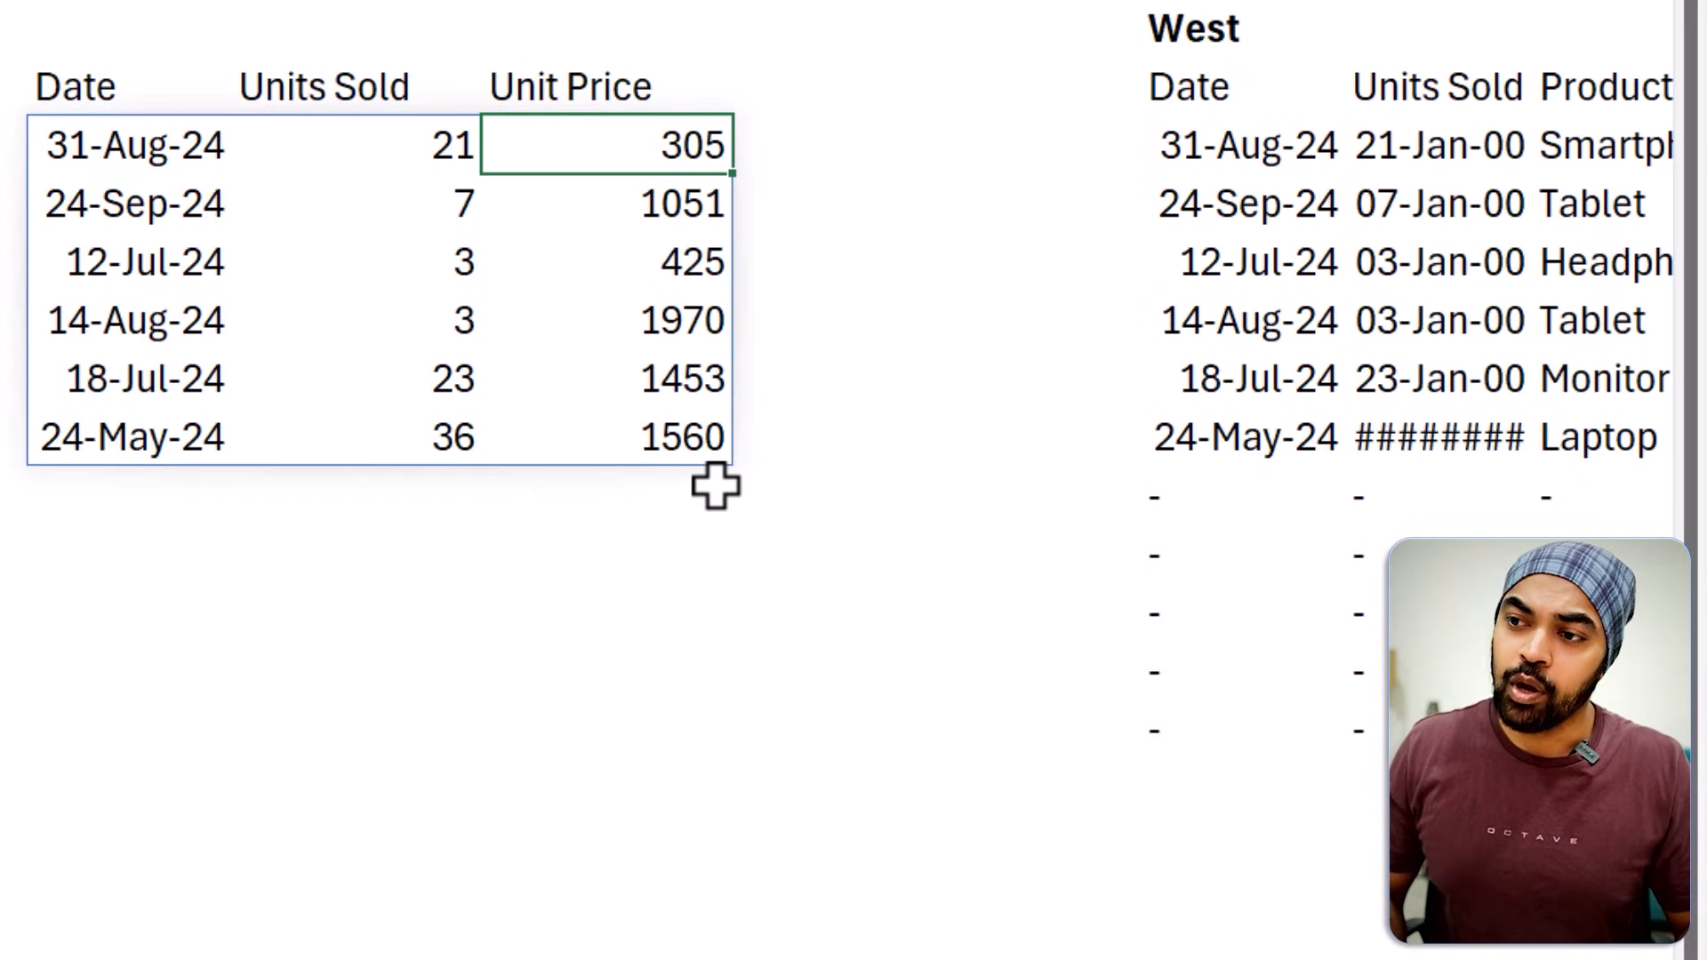
Check the records spilled under the Unit Price, Units Sold and Date headers.
key("ctrl+shift+Down")
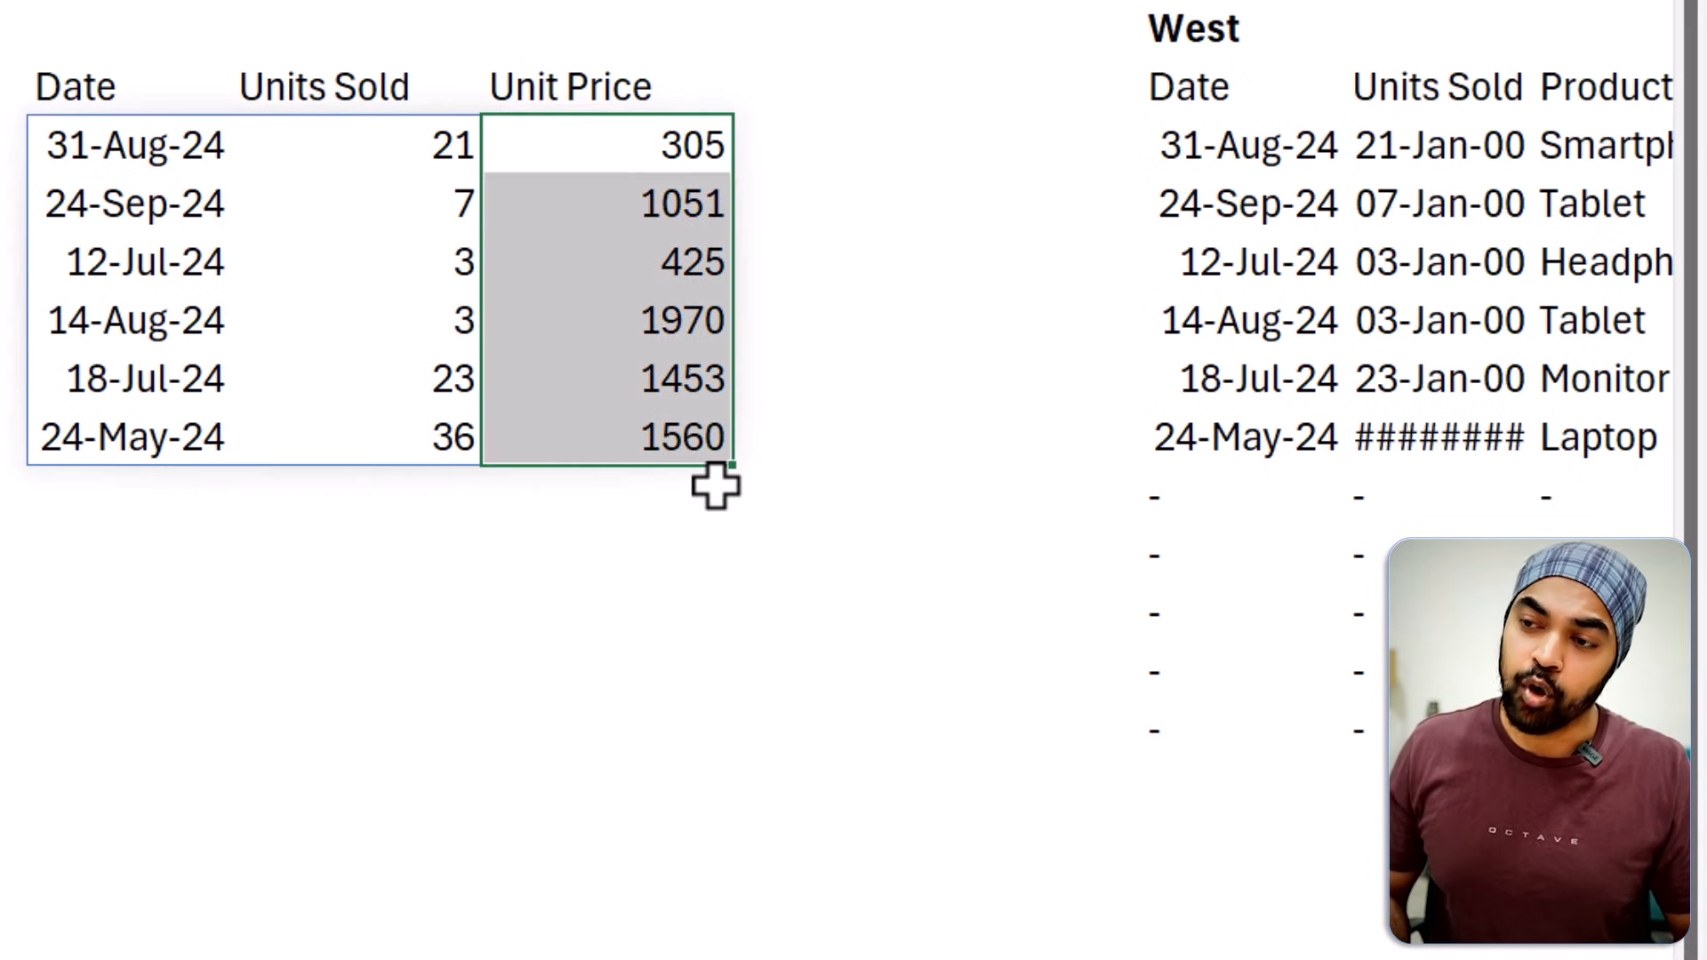
key("Left")
key("ctrl+shift+Down")
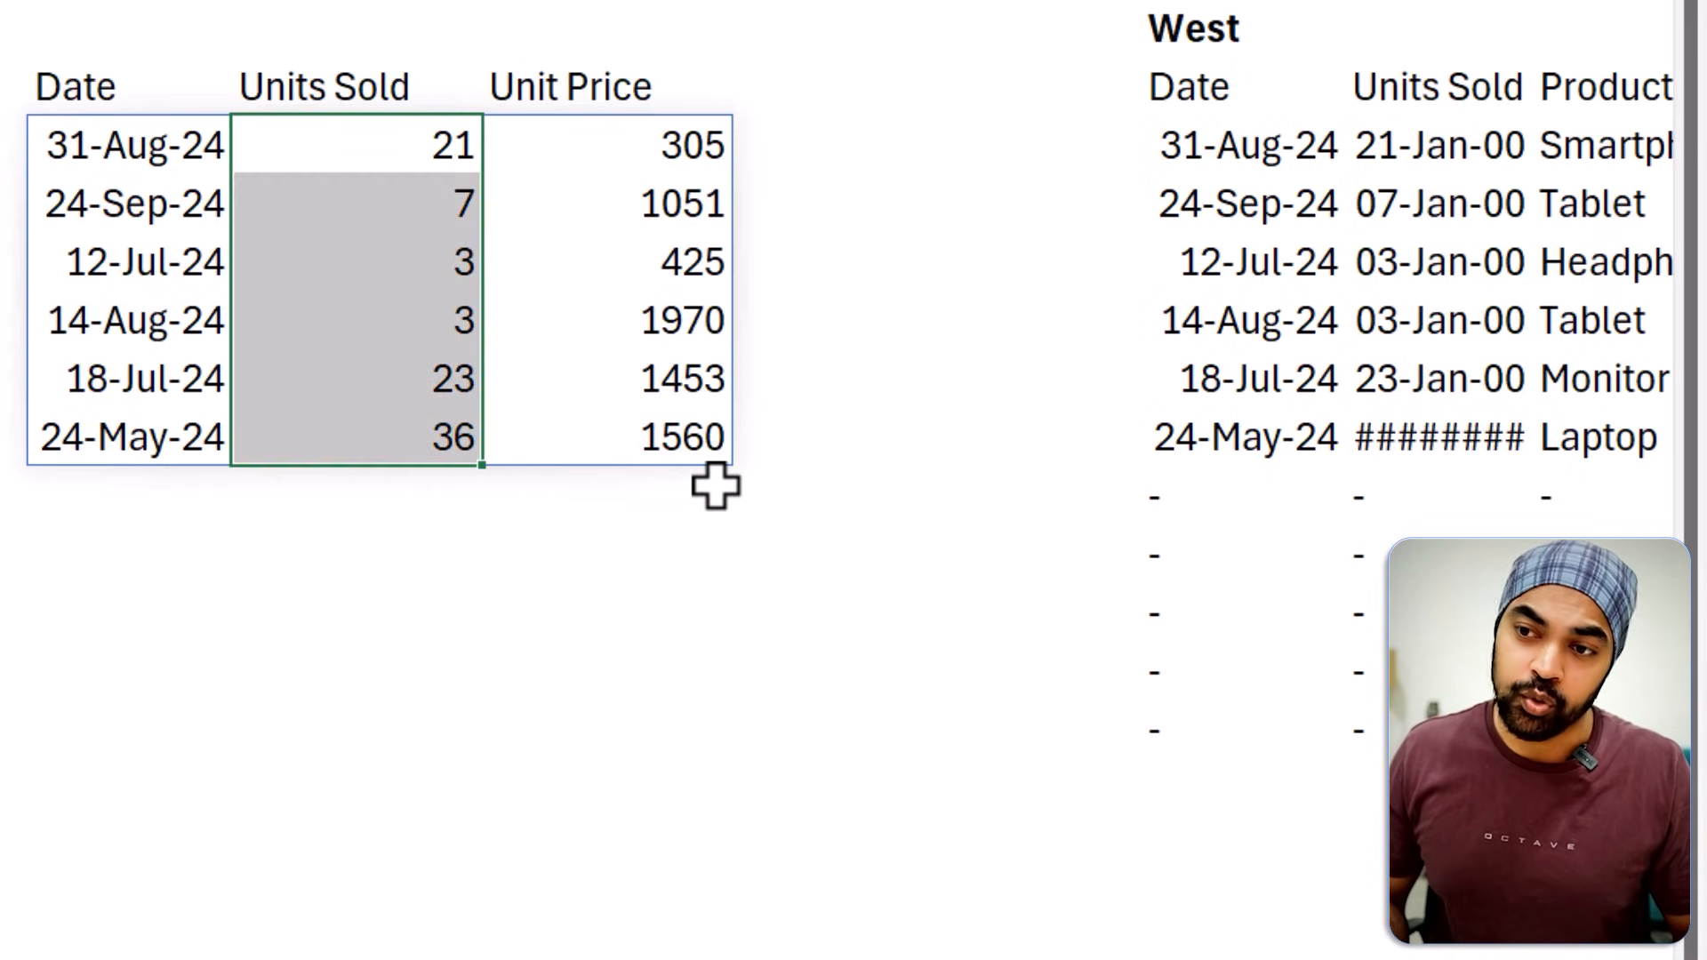
key("Left")
key("ctrl+shift+Down")
key("Down")
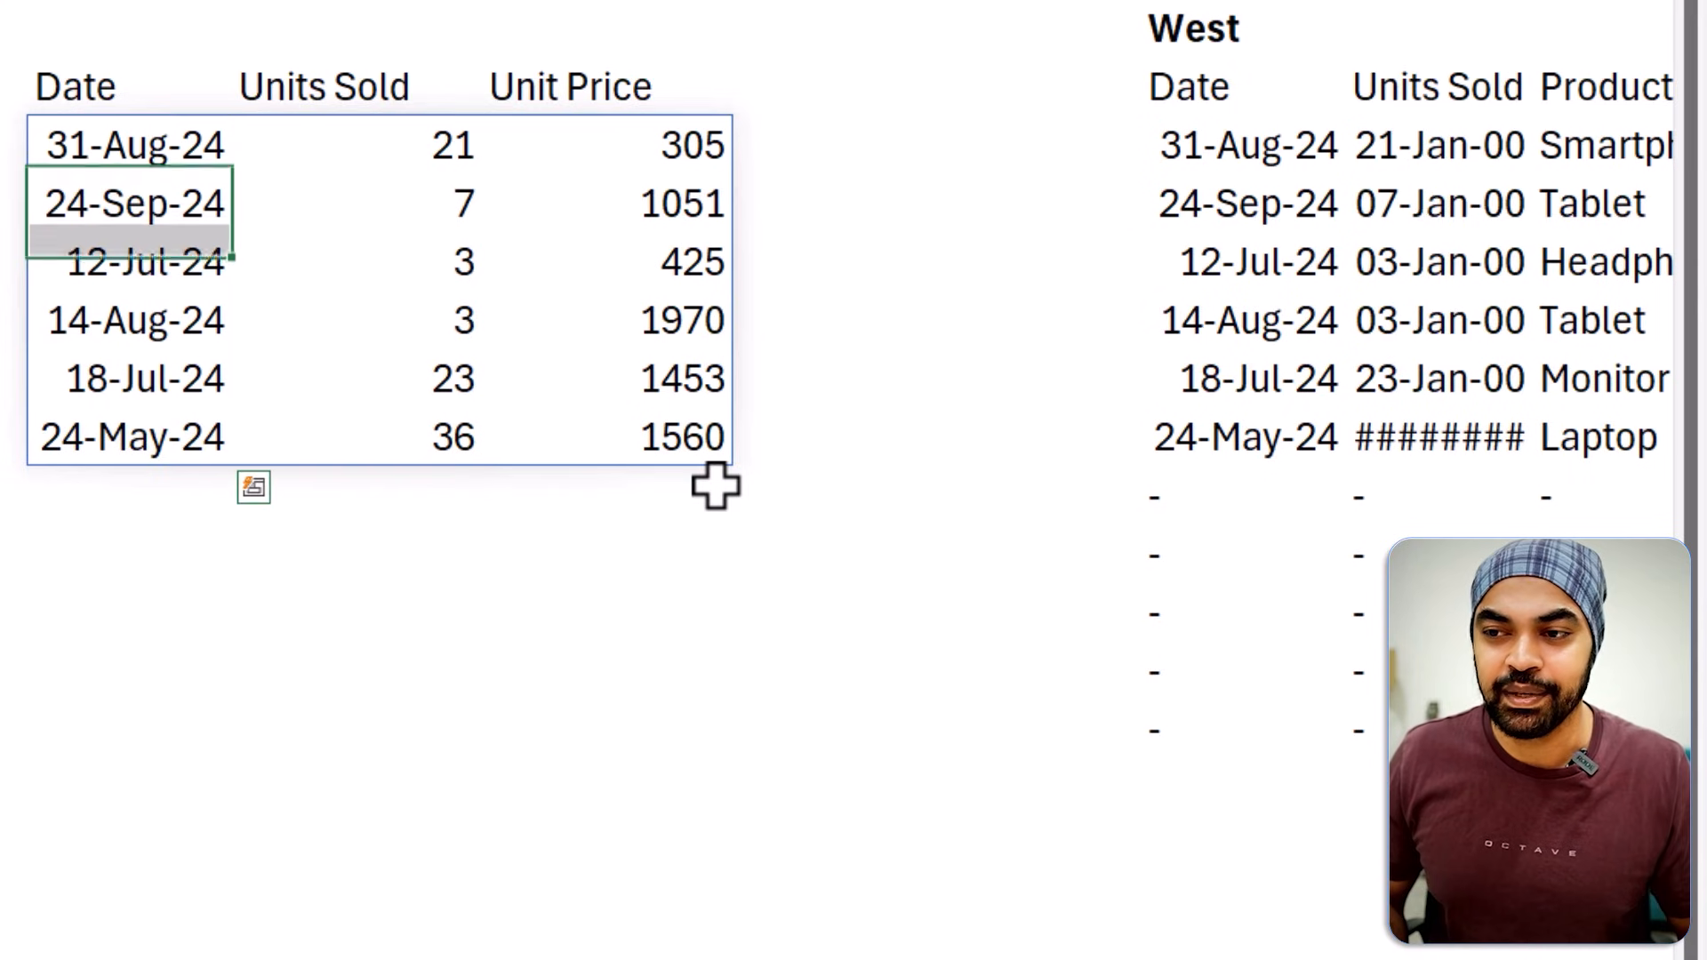
key("Down")
key("BackSpace")
key("Escape")
key("Up")
key("Up")
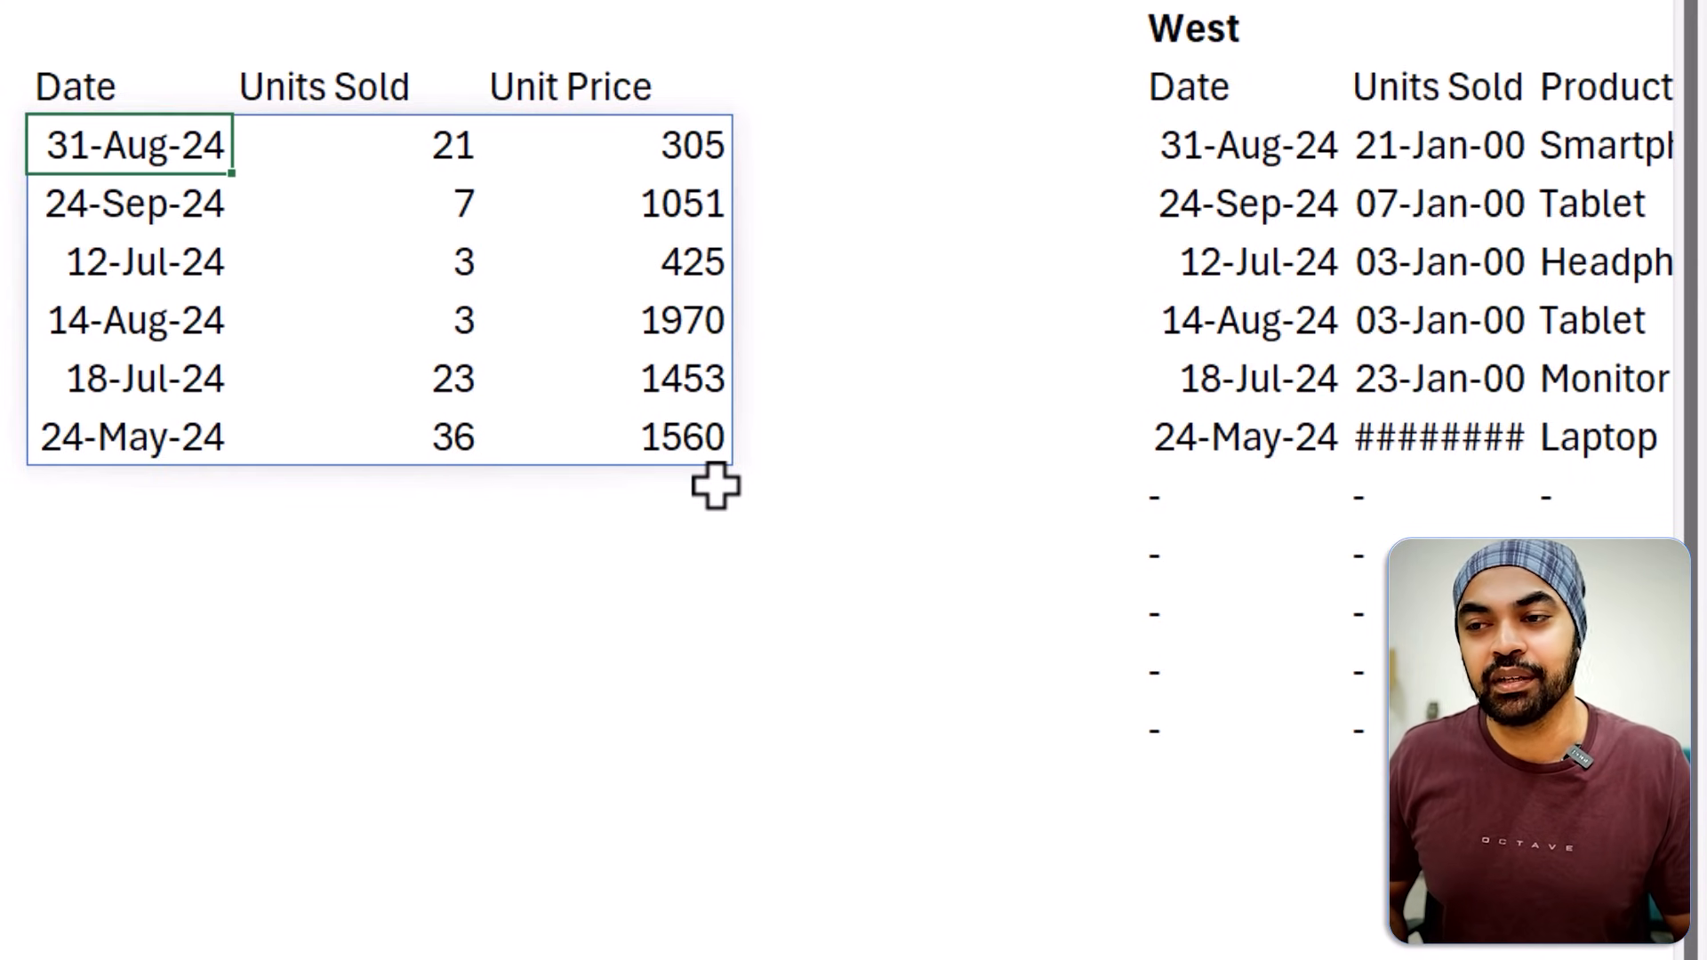
Examine the combined CHOOSECOLS, FILTER and MATCH formula in H3.
key("F2")
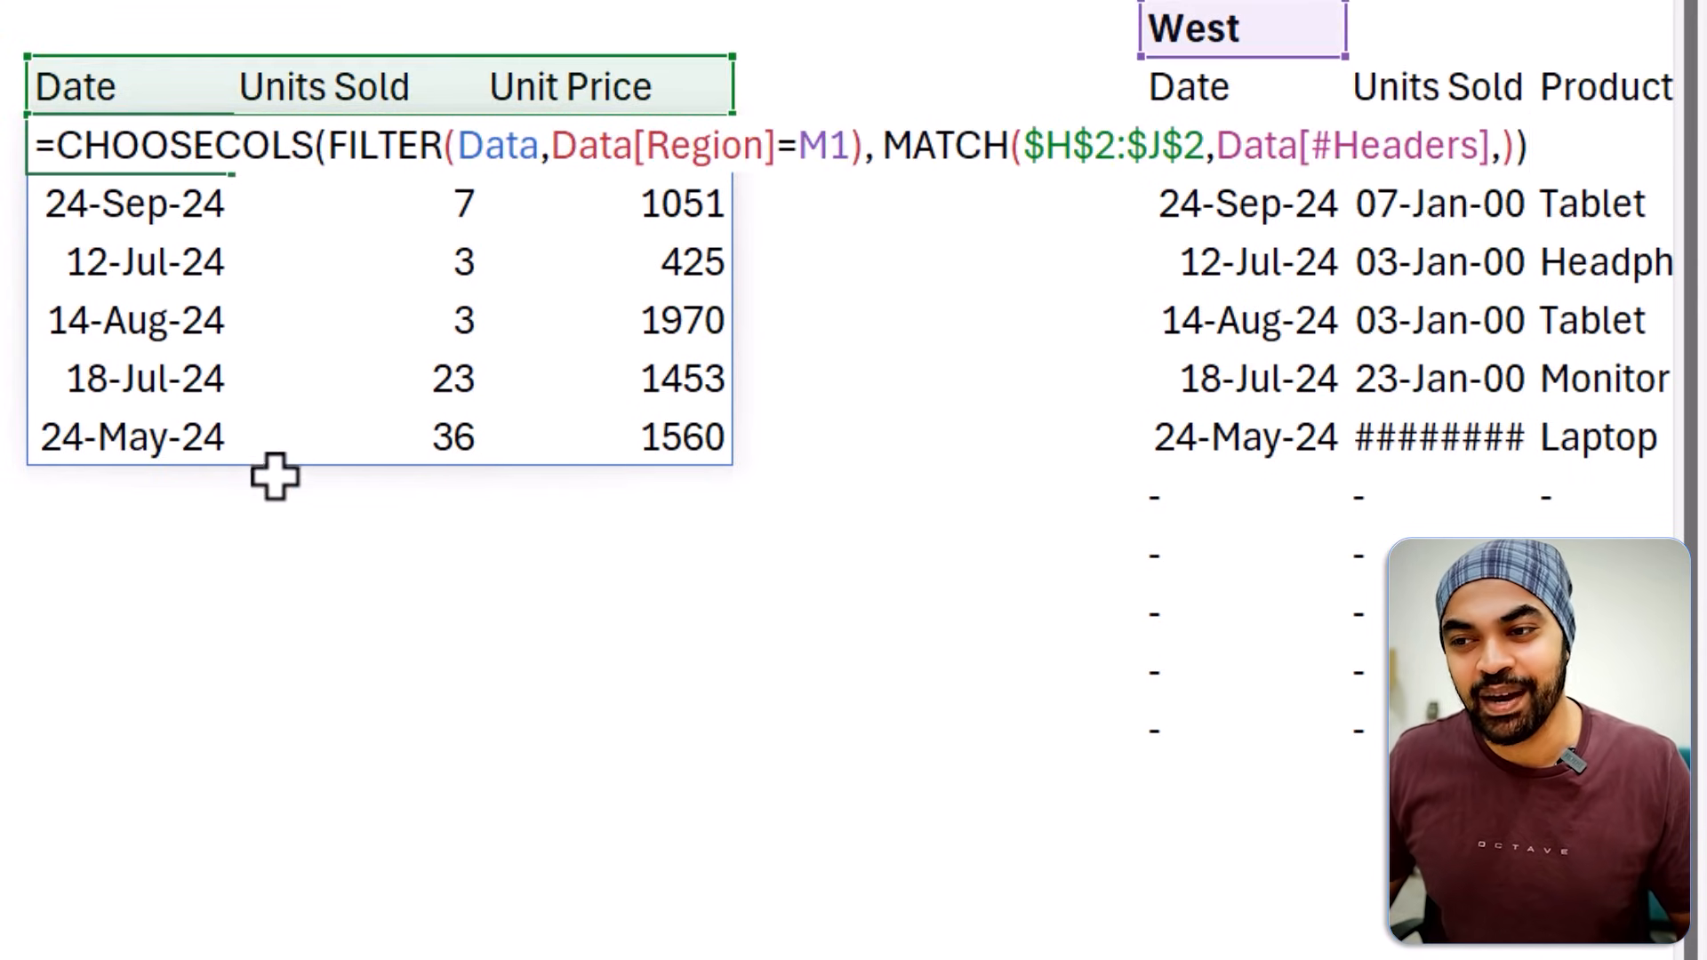
mouse_move(171, 382)
left_mouse_down()
mouse_move(169, 658)
mouse_move(188, 653)
left_mouse_up()
mouse_move(142, 316)
left_mouse_down()
mouse_move(487, 305)
mouse_move(530, 362)
left_mouse_up()
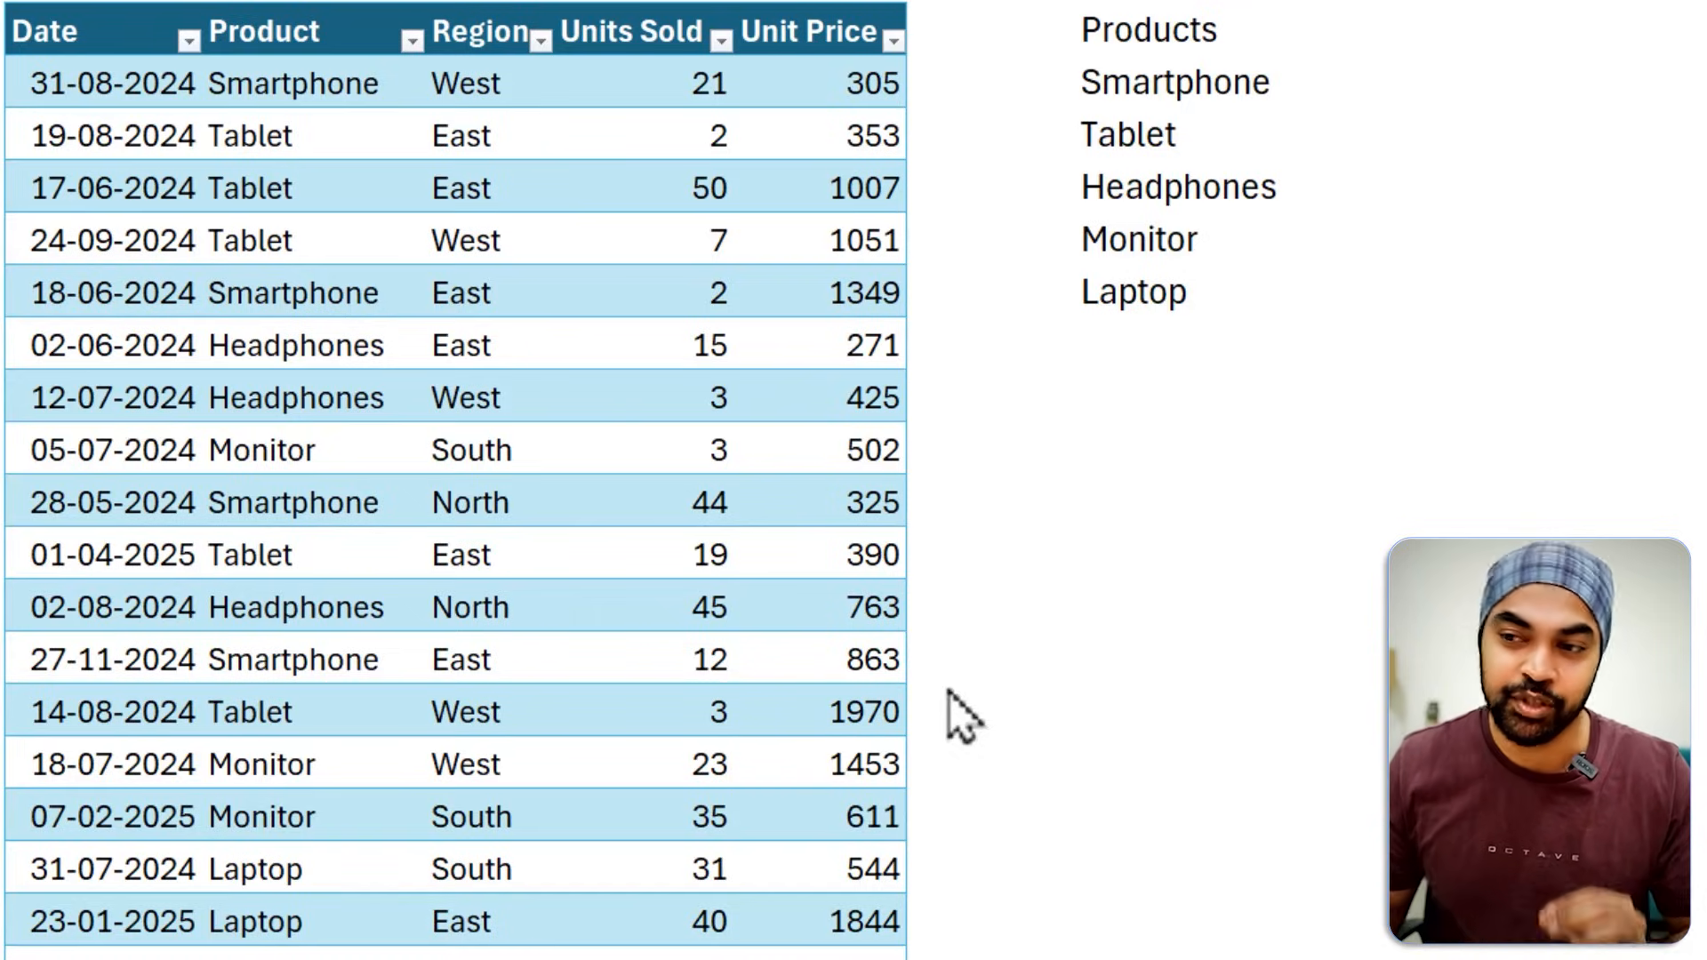
Examine the UNIQUE formula that produces the list under the Products header.
left_click(1143, 62)
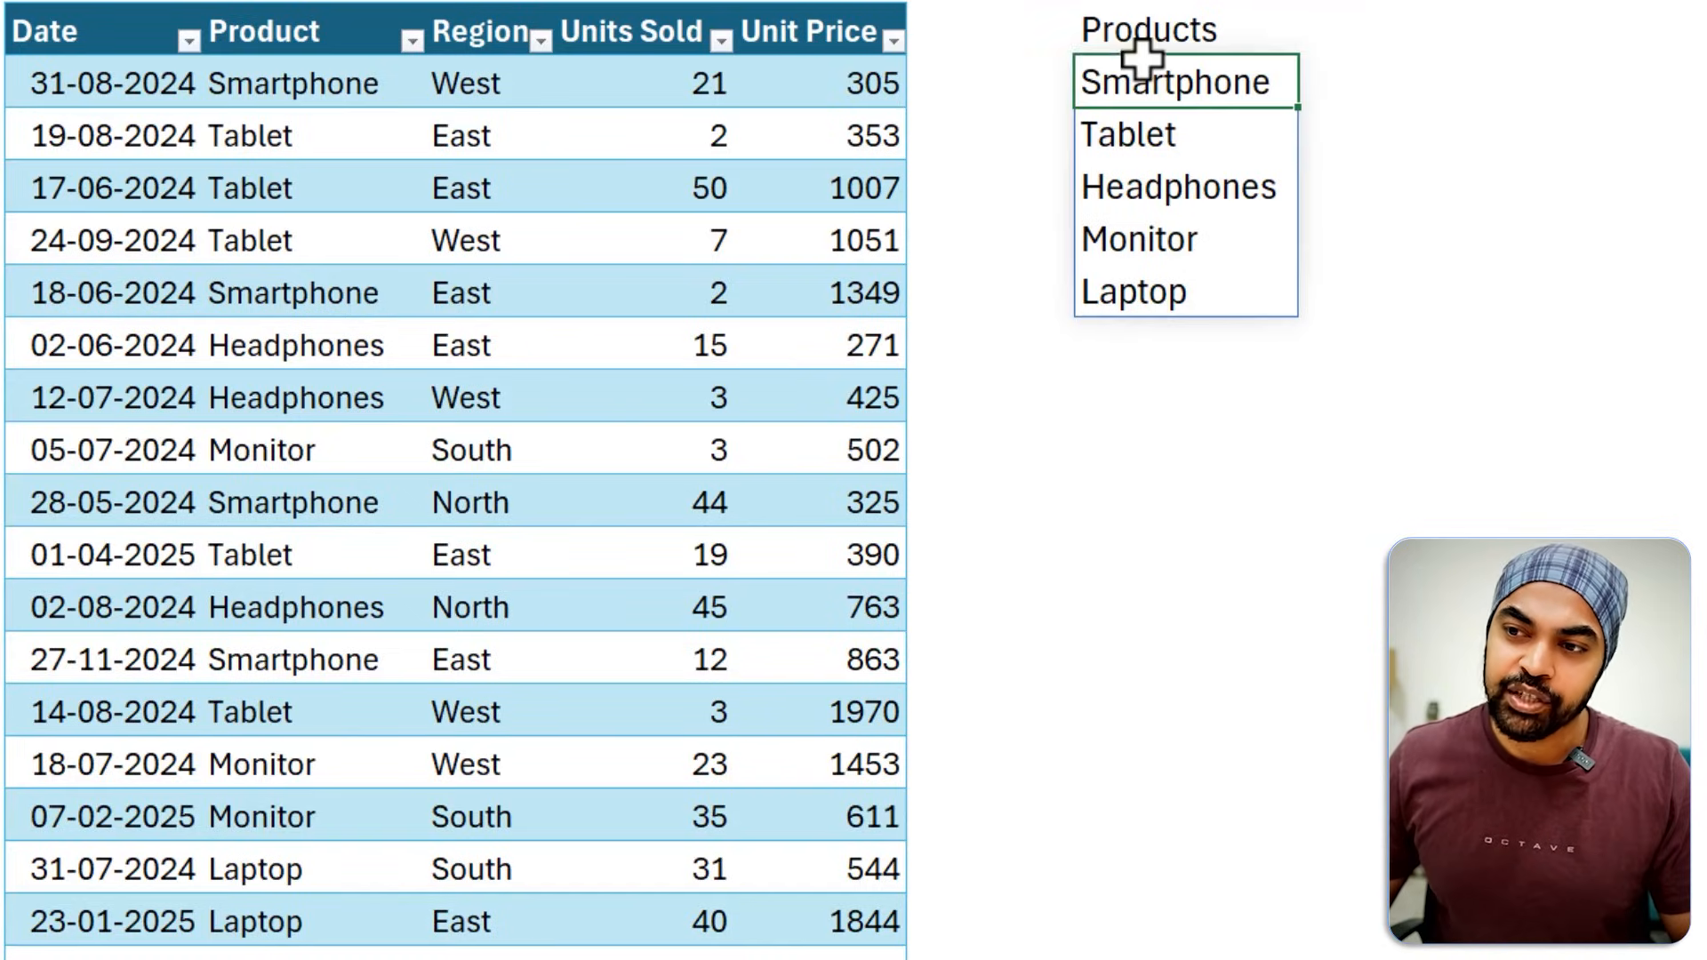
key("F2")
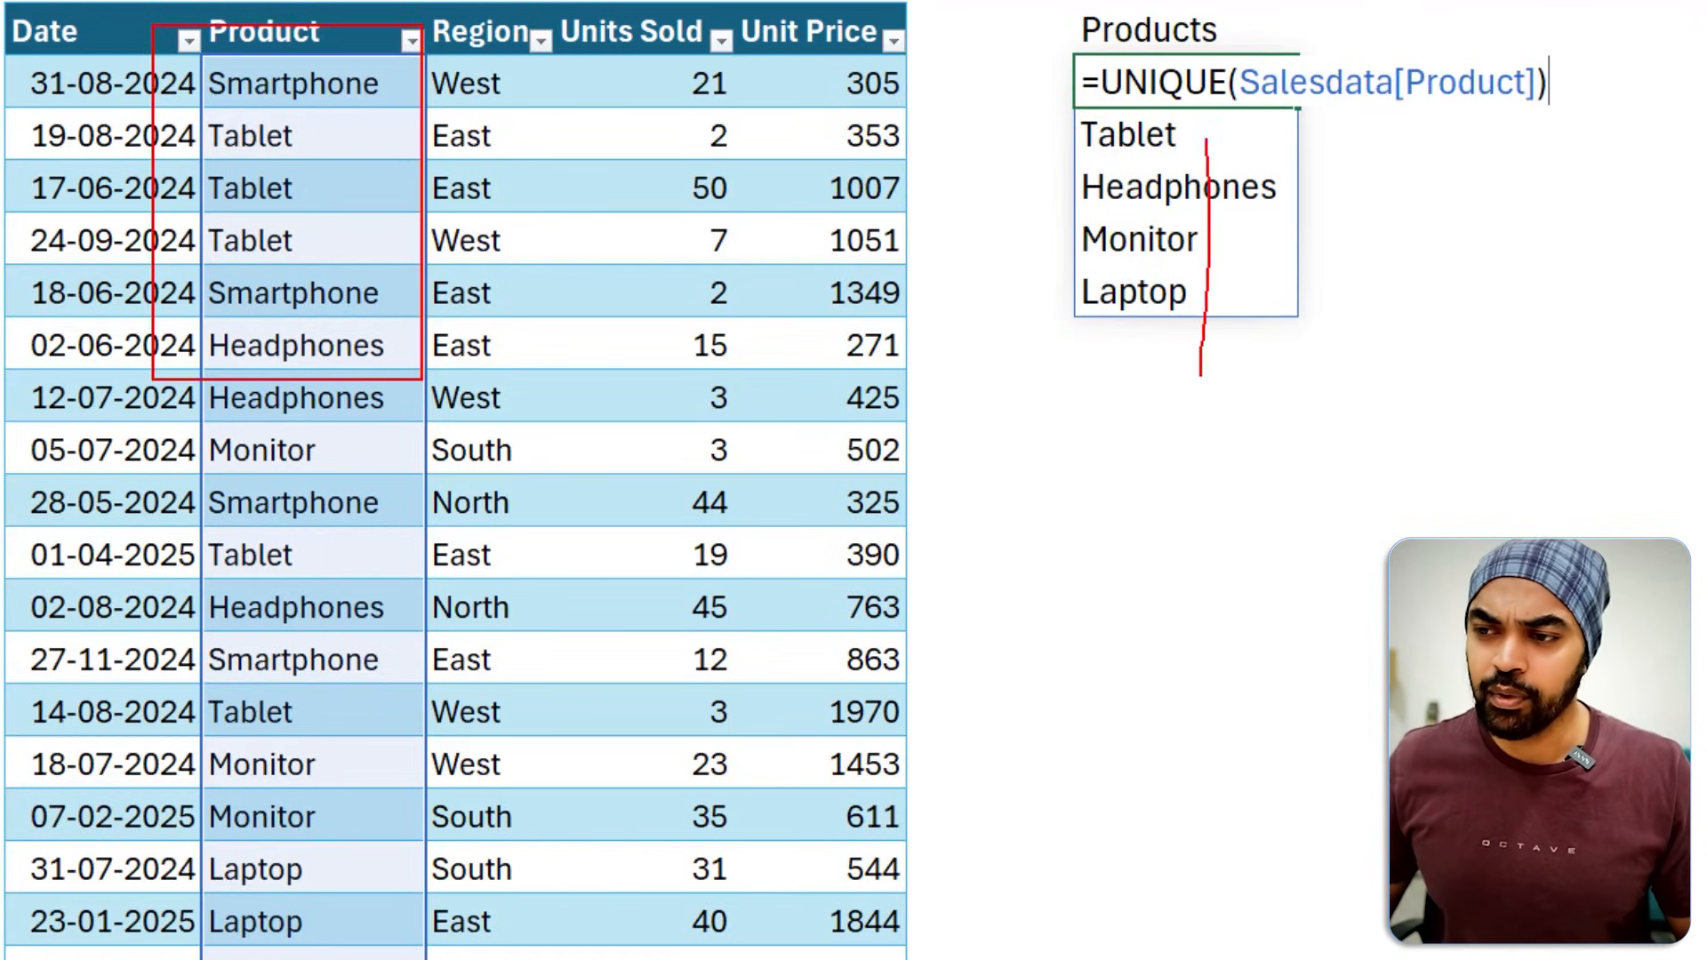
key("ctrl+Return")
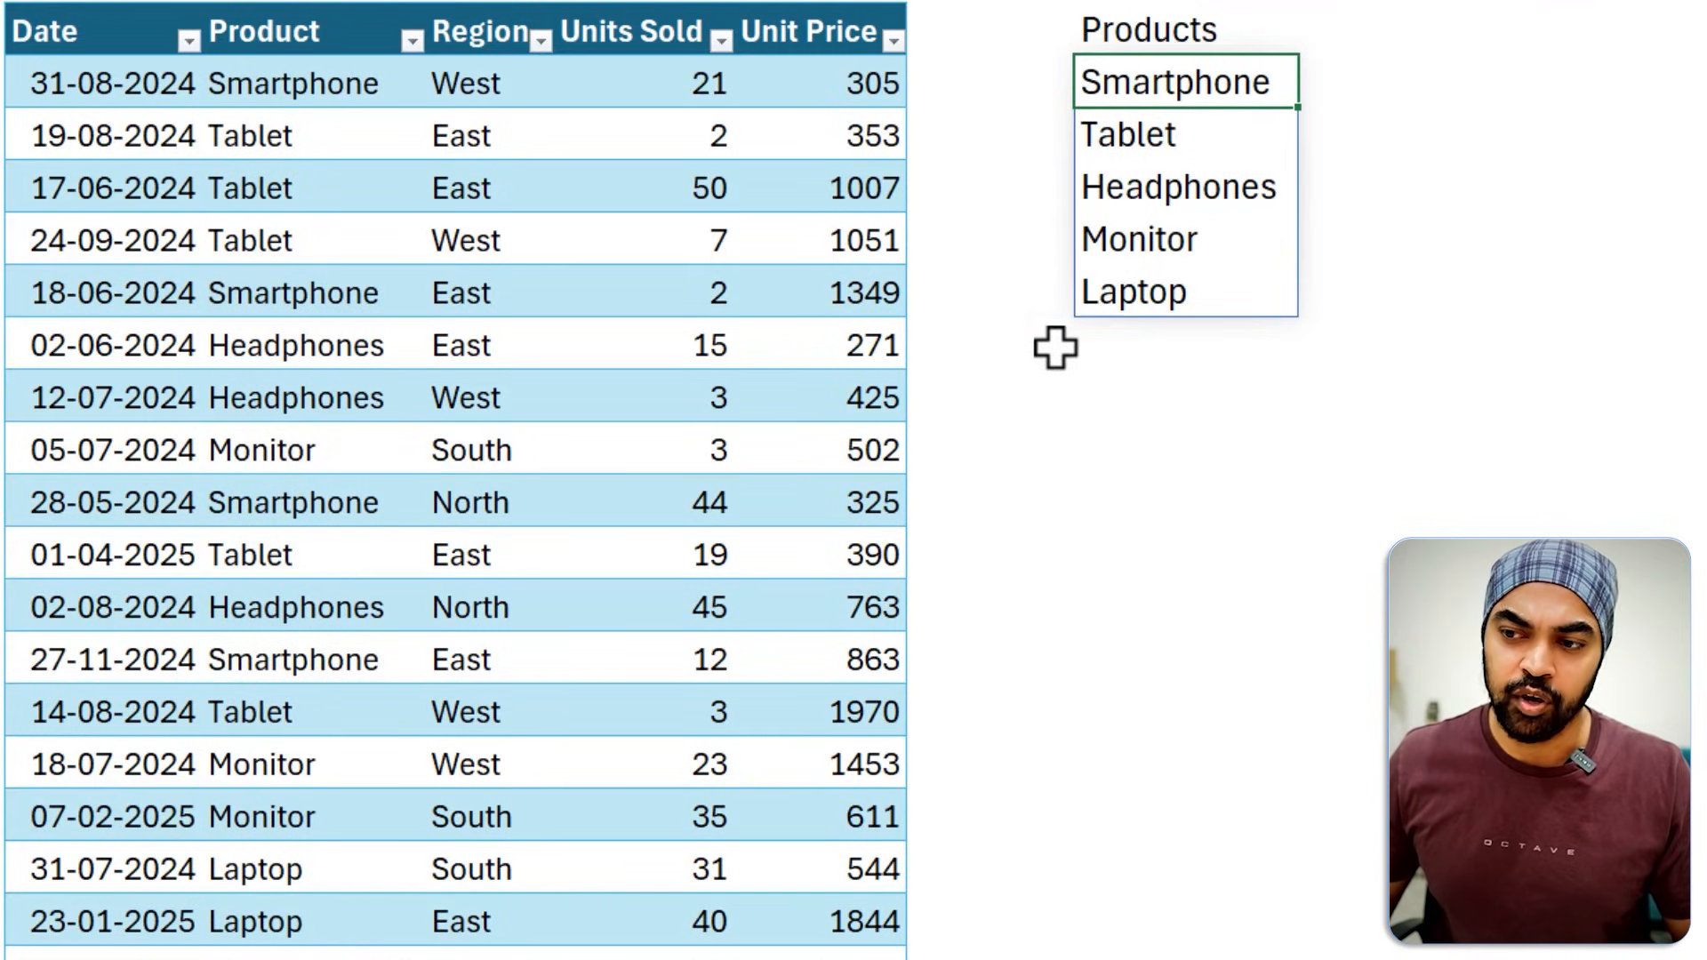
Make the Products header bold and add a Total Units header in the cell beside it.
left_click(1251, 35)
key("ctrl+b")
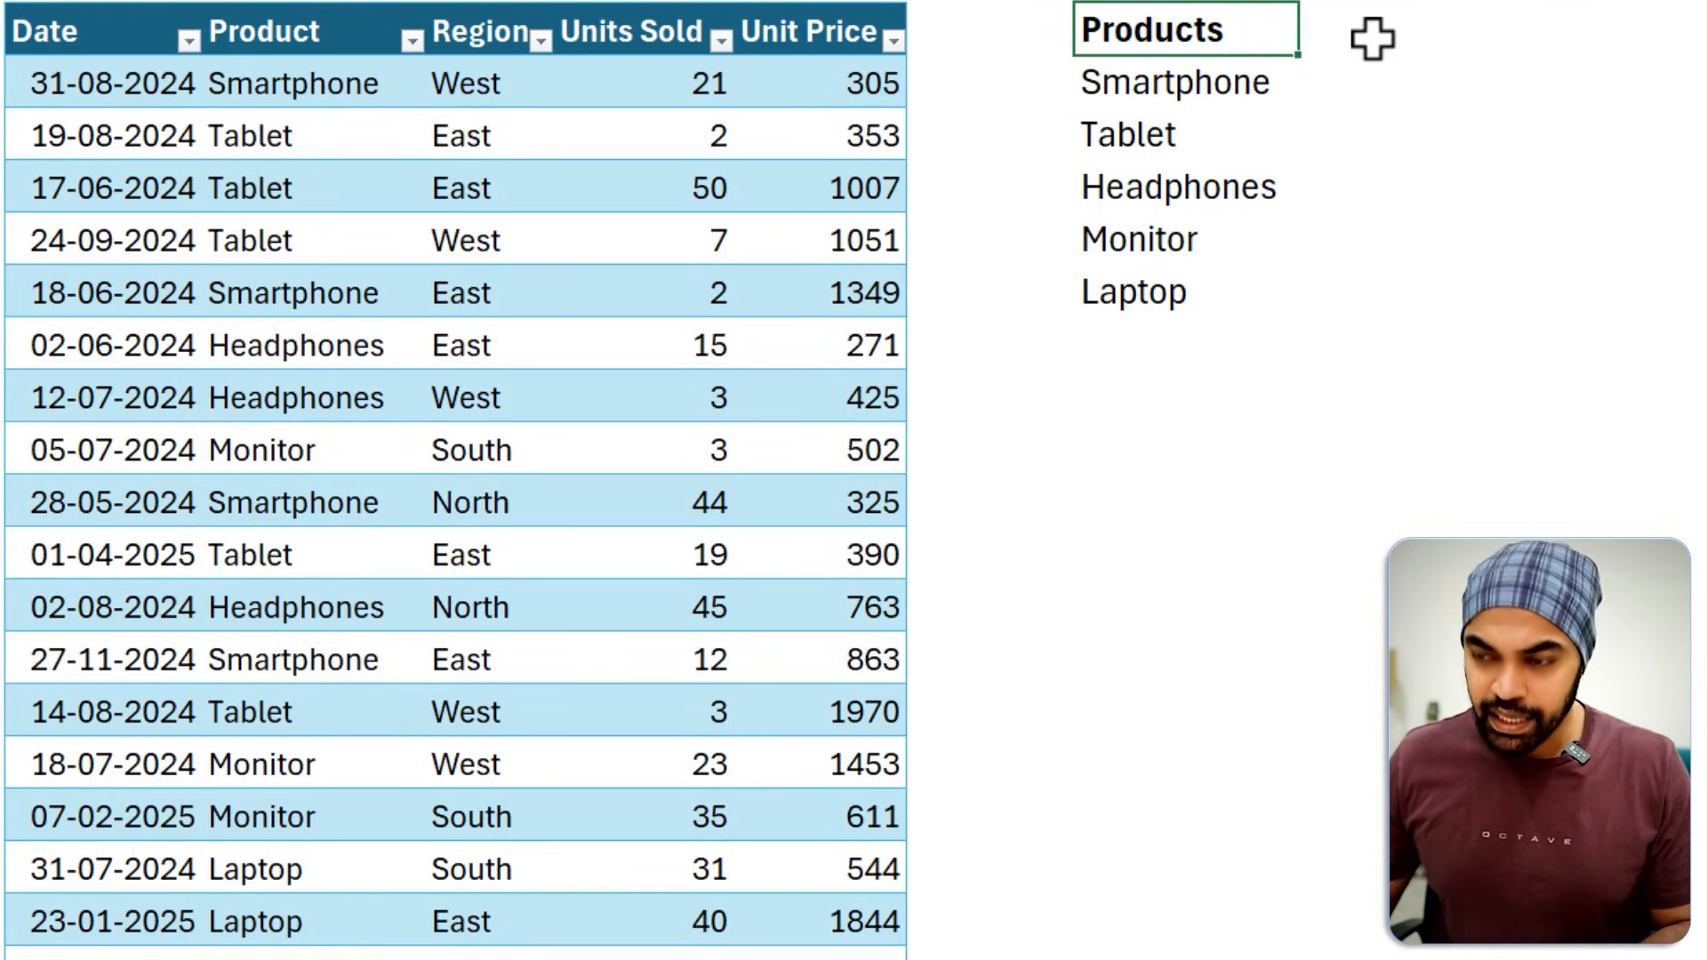
left_click(1372, 37)
type("Total Unit")
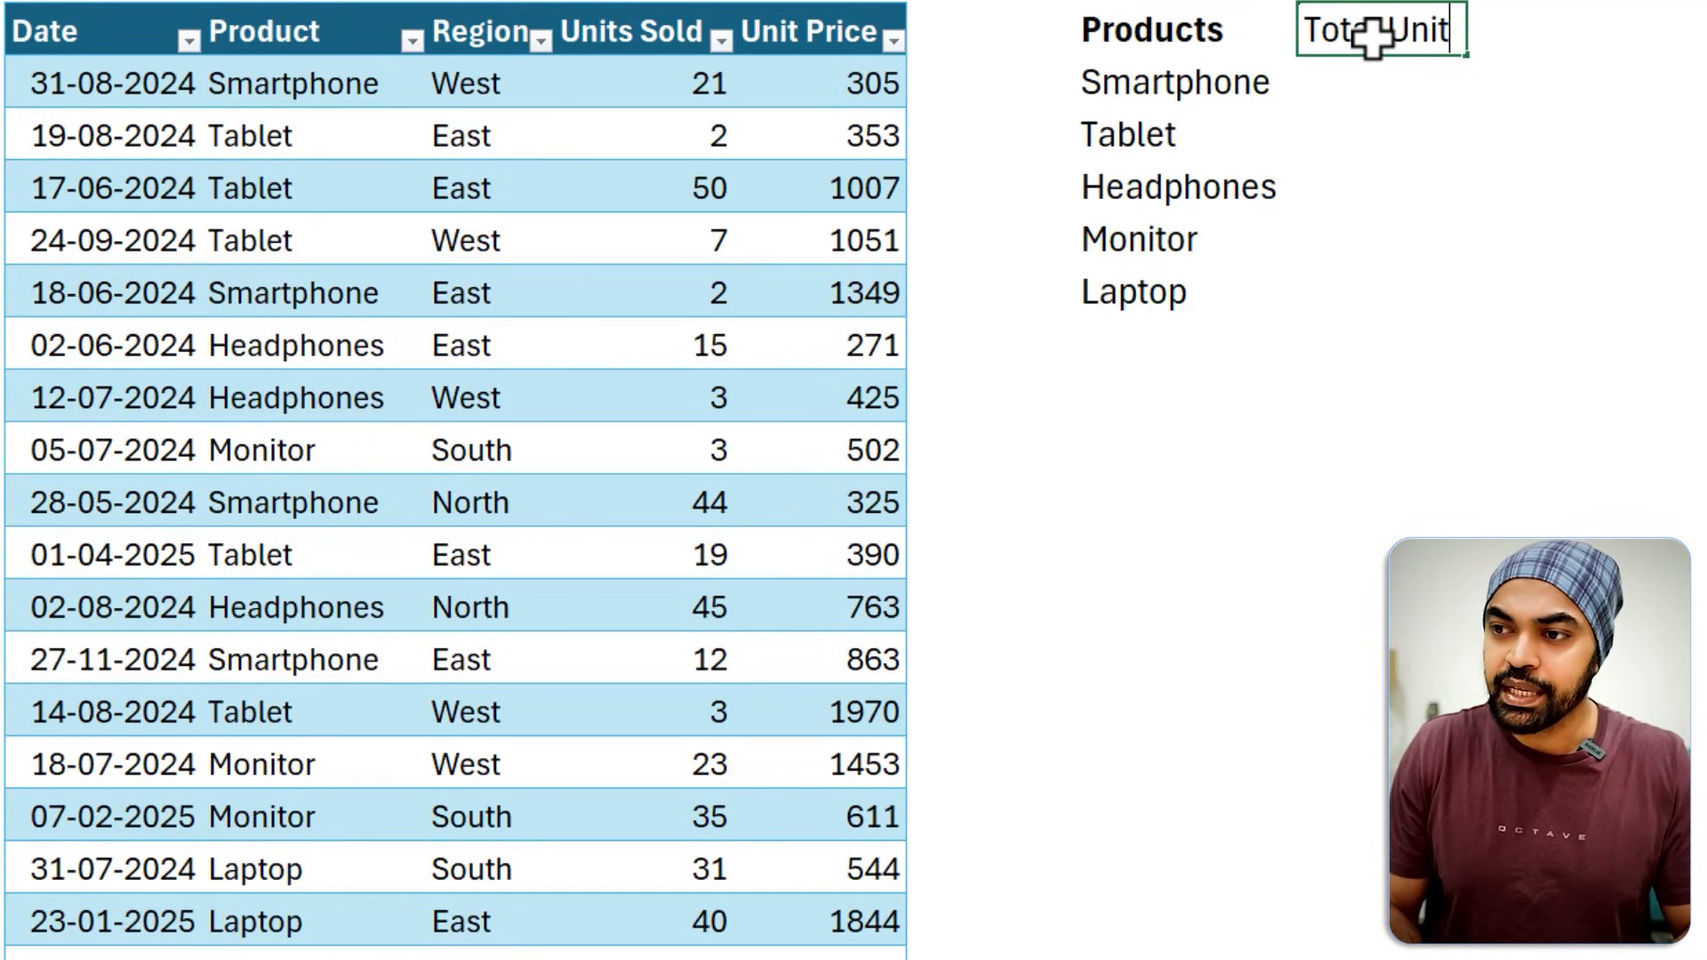
type("s")
key("Return")
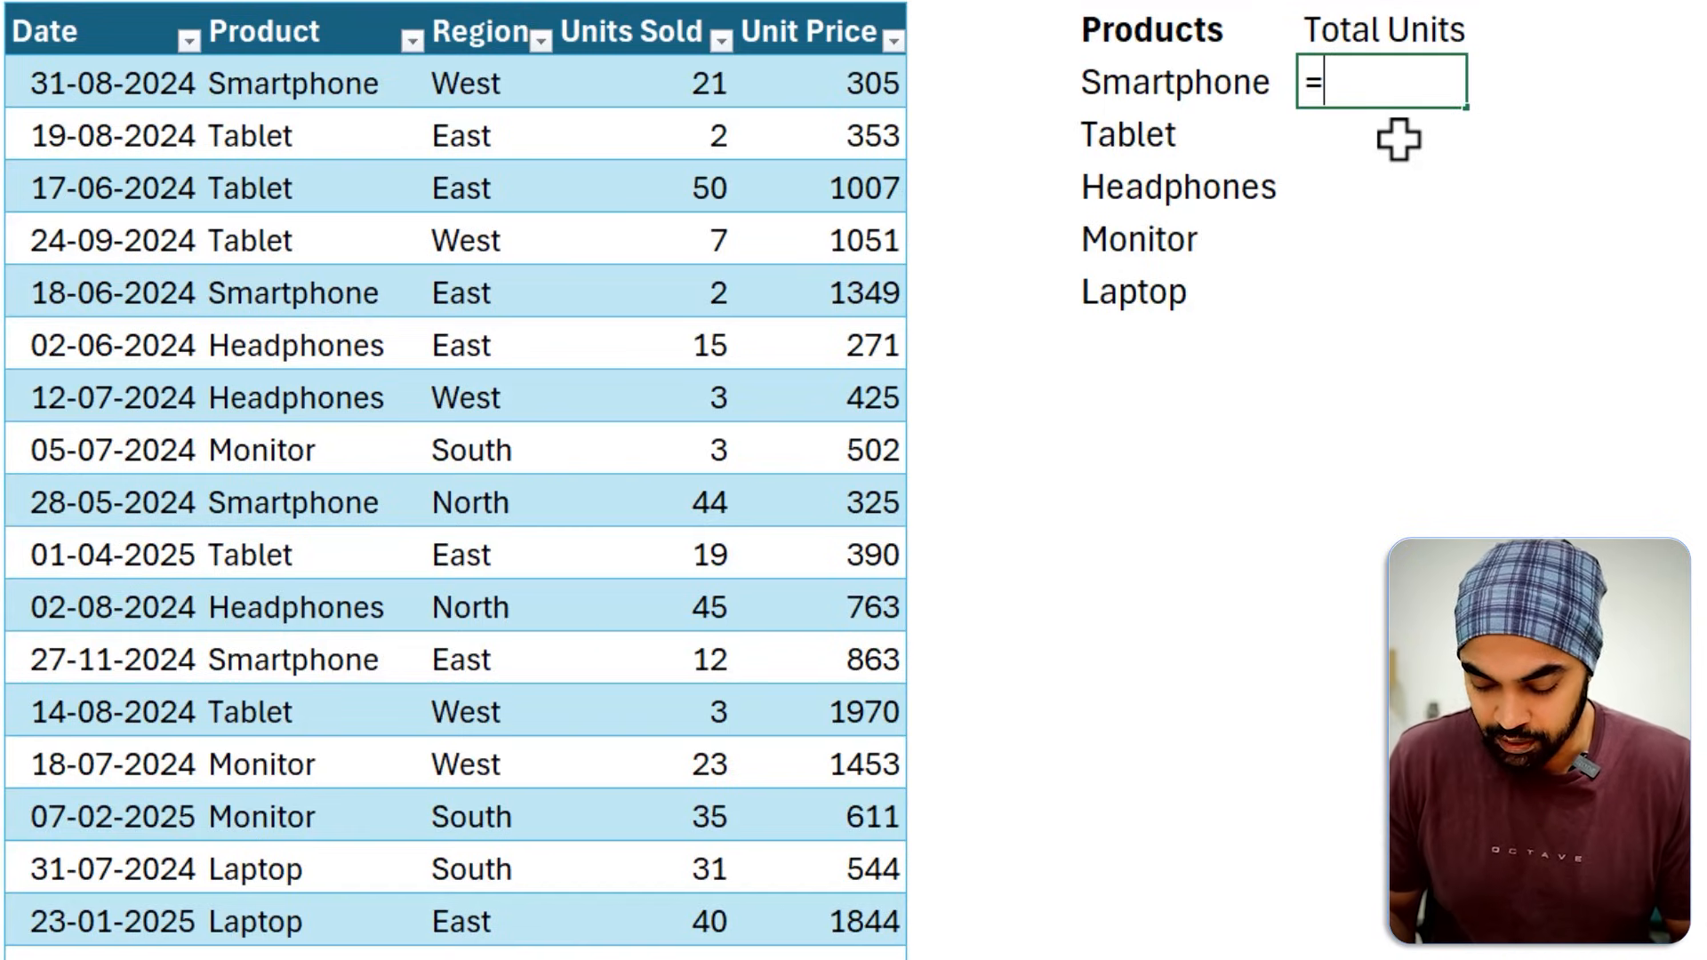
Start a SUMIF formula in the first Total Units cell with Salesdata[Product] as its range.
type("=sumi")
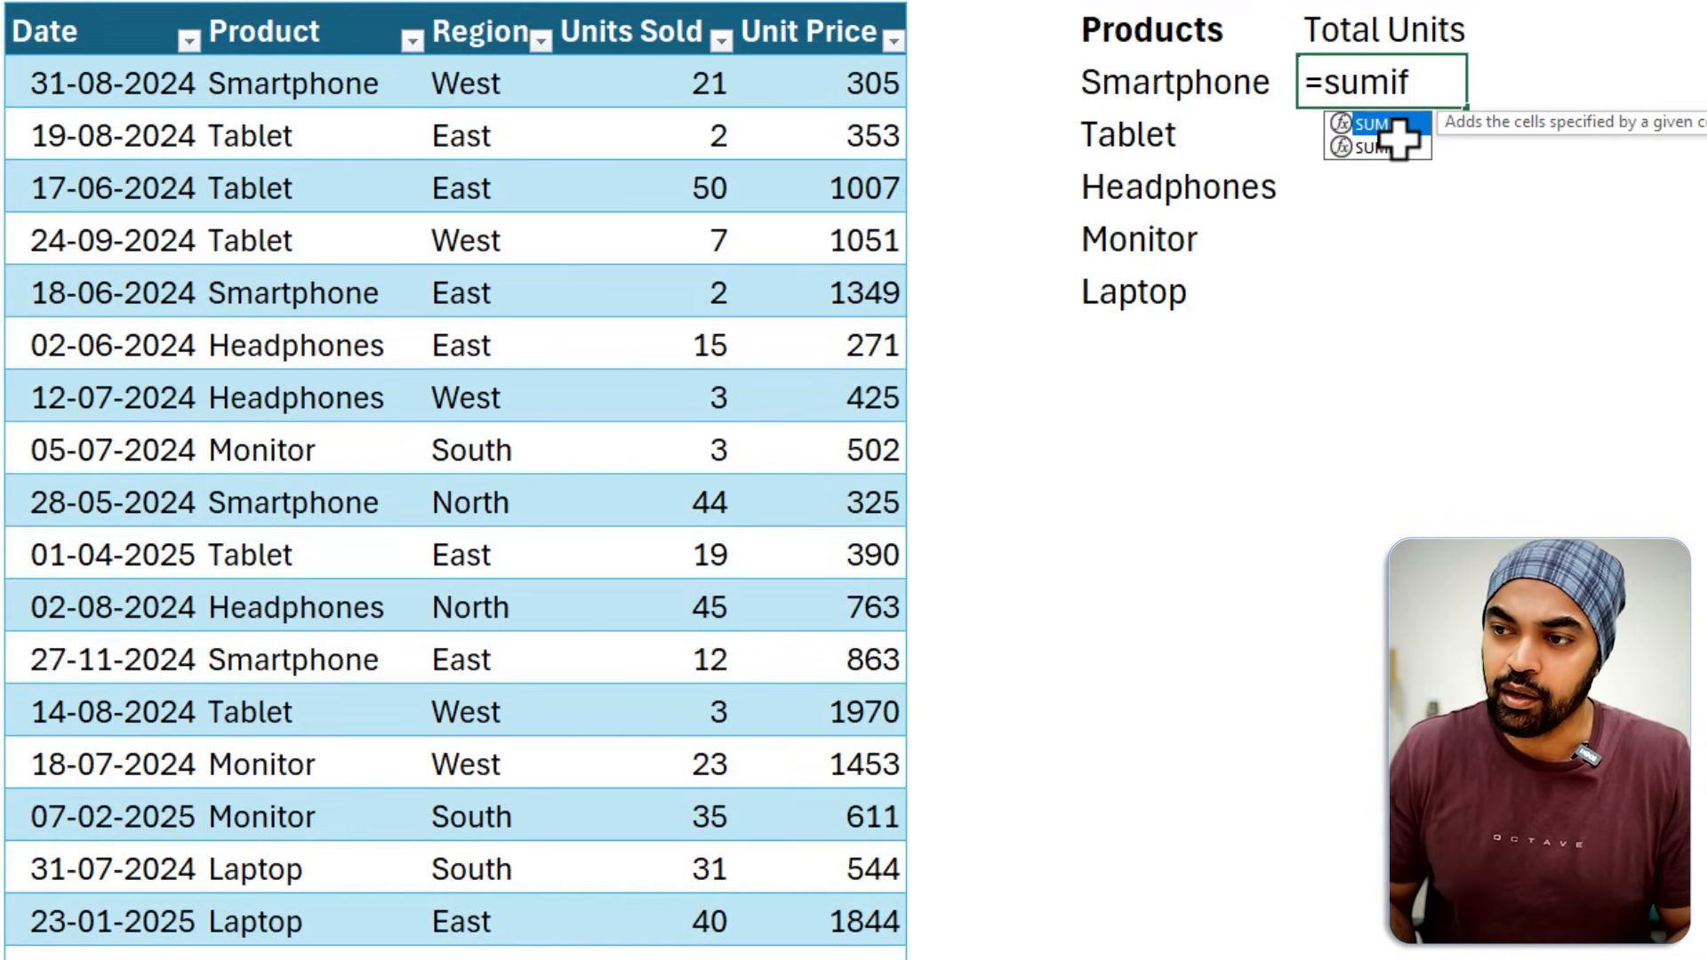
type("f")
key("Tab")
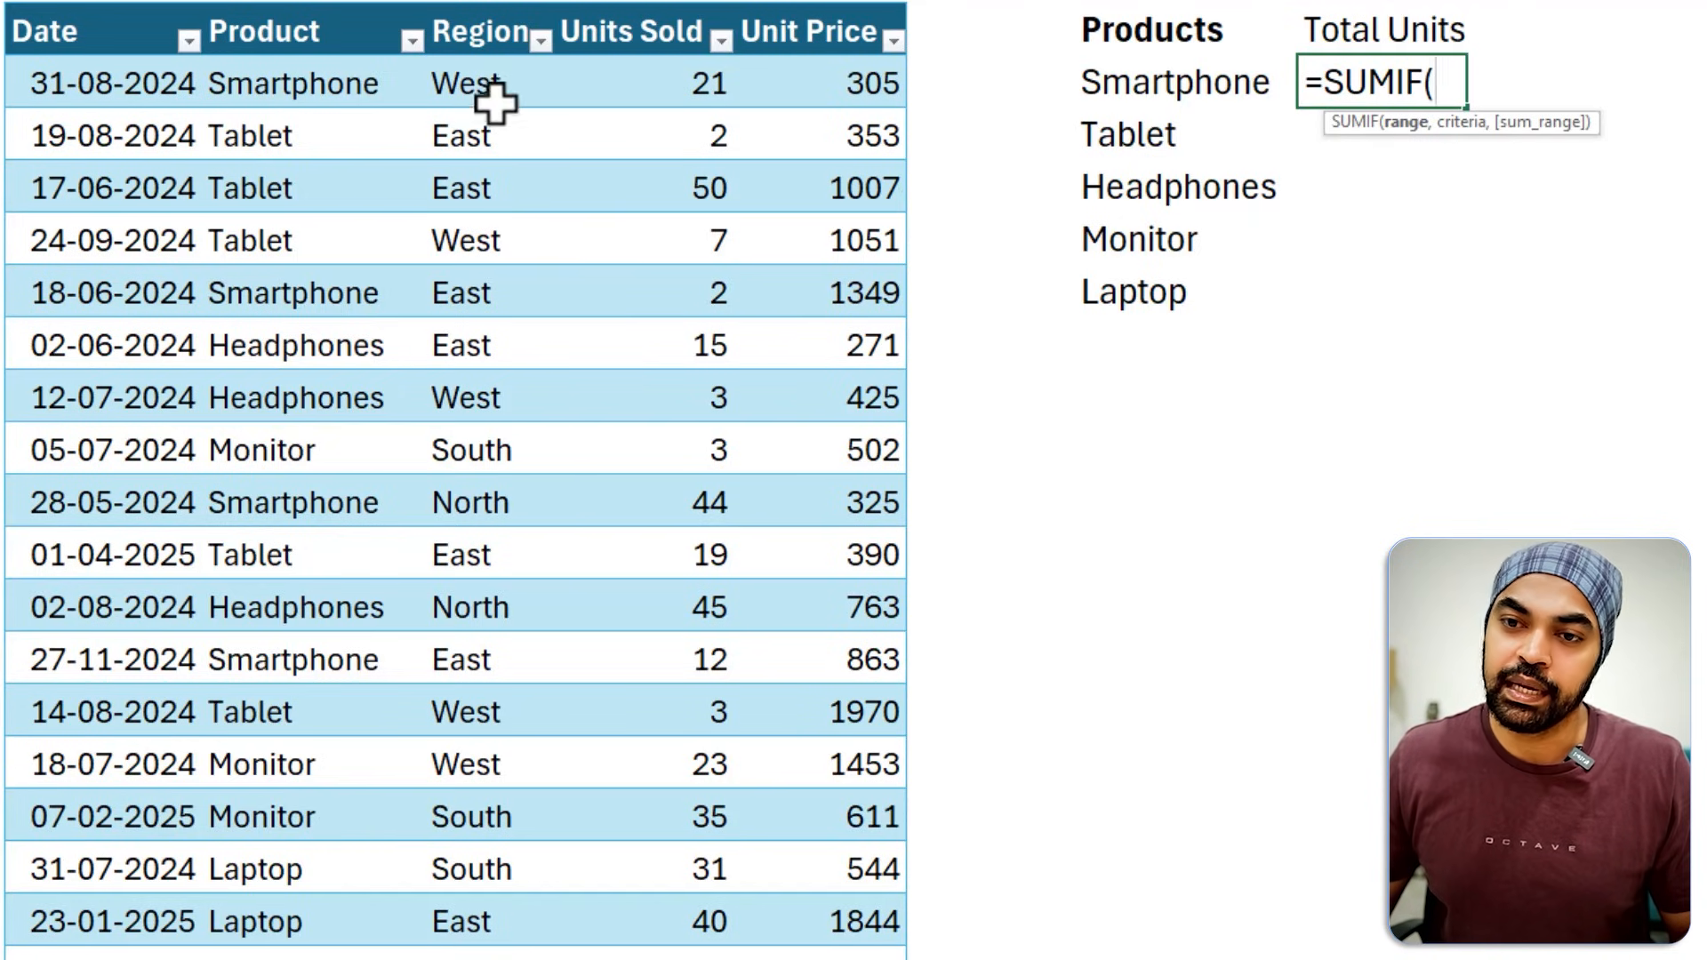
left_click(287, 83)
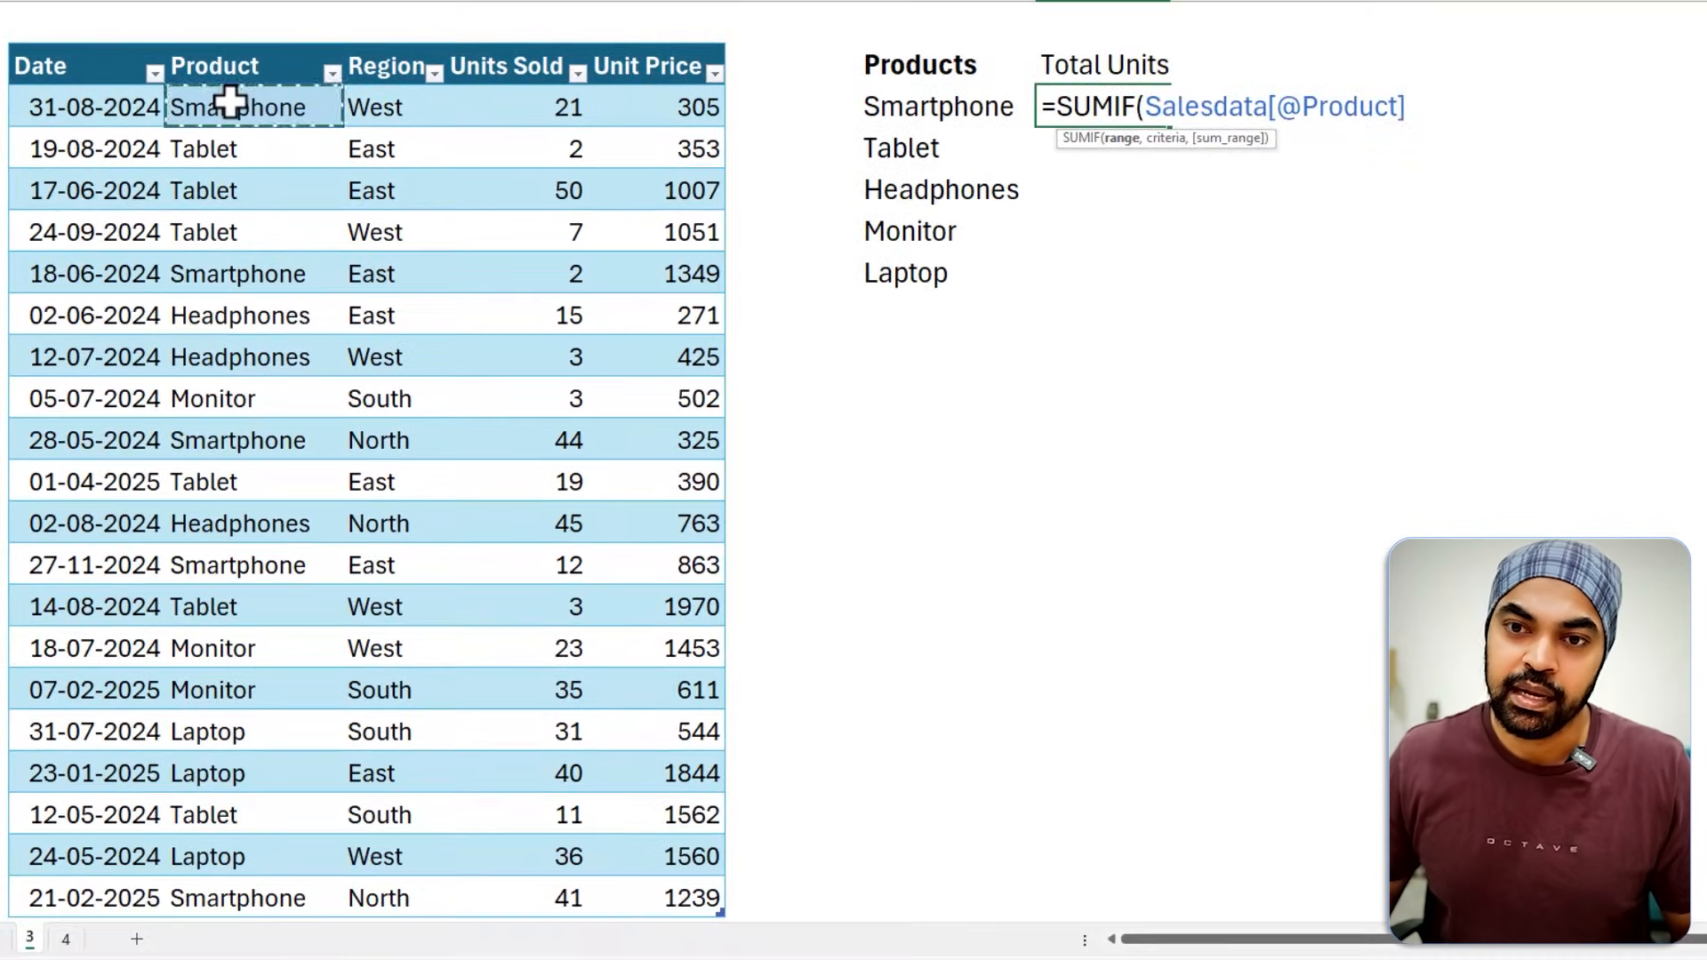
key("ctrl+shift+Down")
type(",")
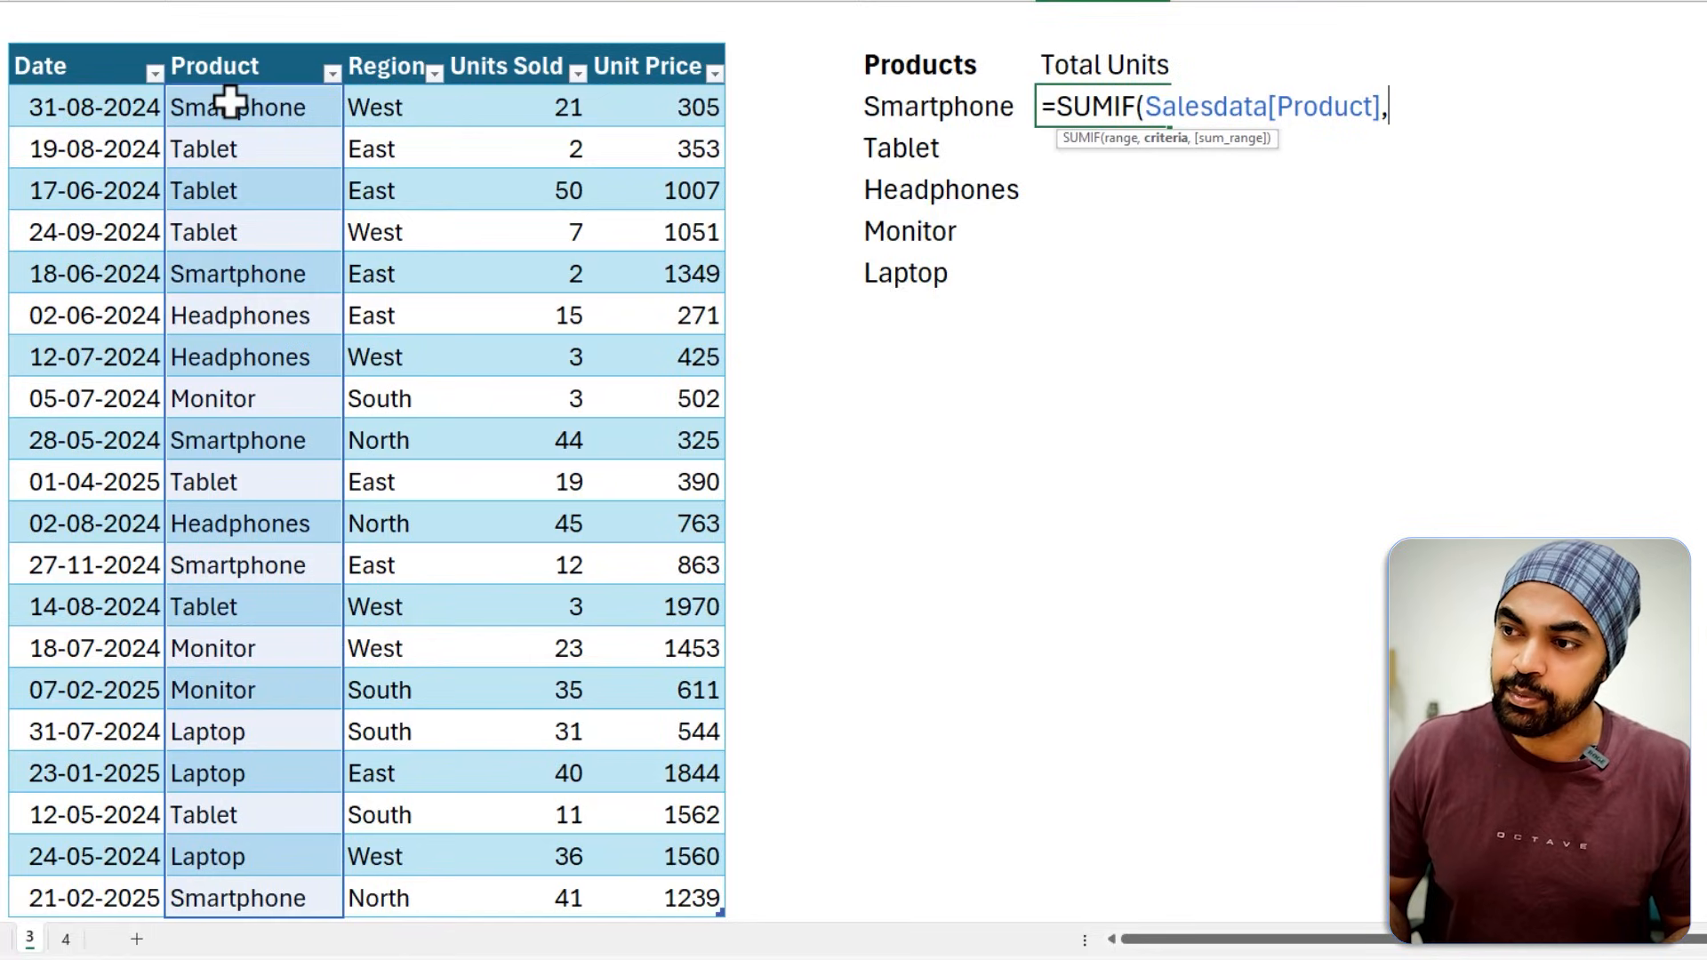
Complete the SUMIF with criteria H3 and sum range Salesdata[Units Sold], and fill it down through the Laptop row.
key("Left")
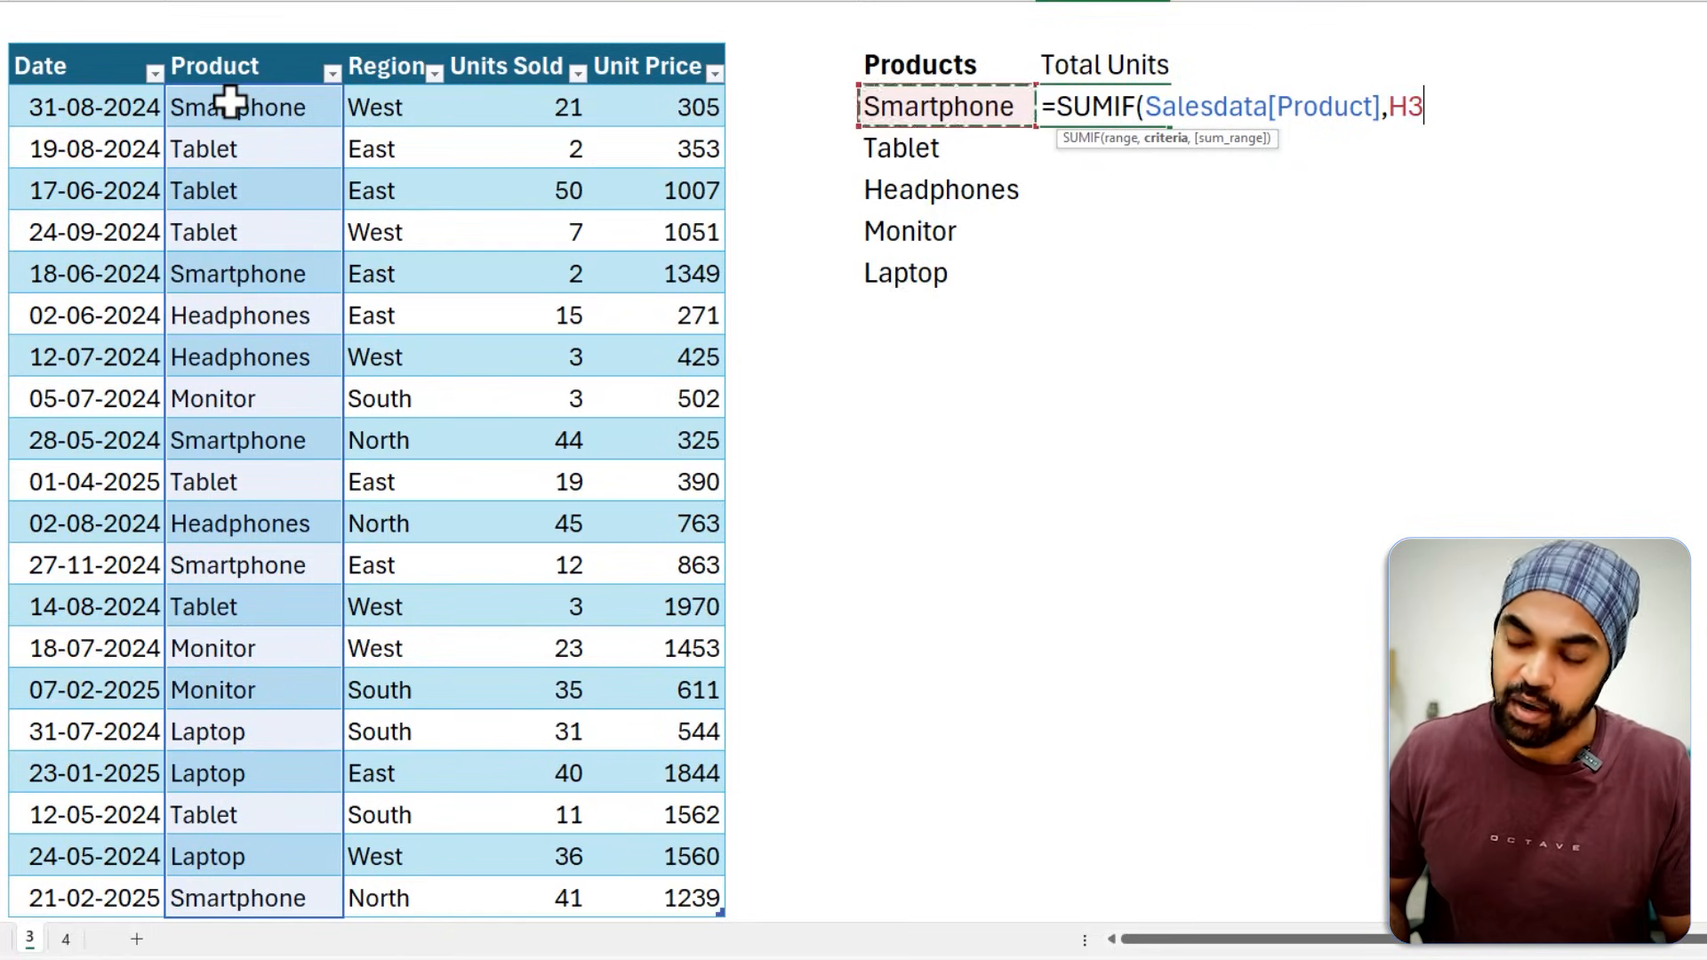
type(",")
key("Left")
key("Left")
key("Left")
key("Left")
key("Left")
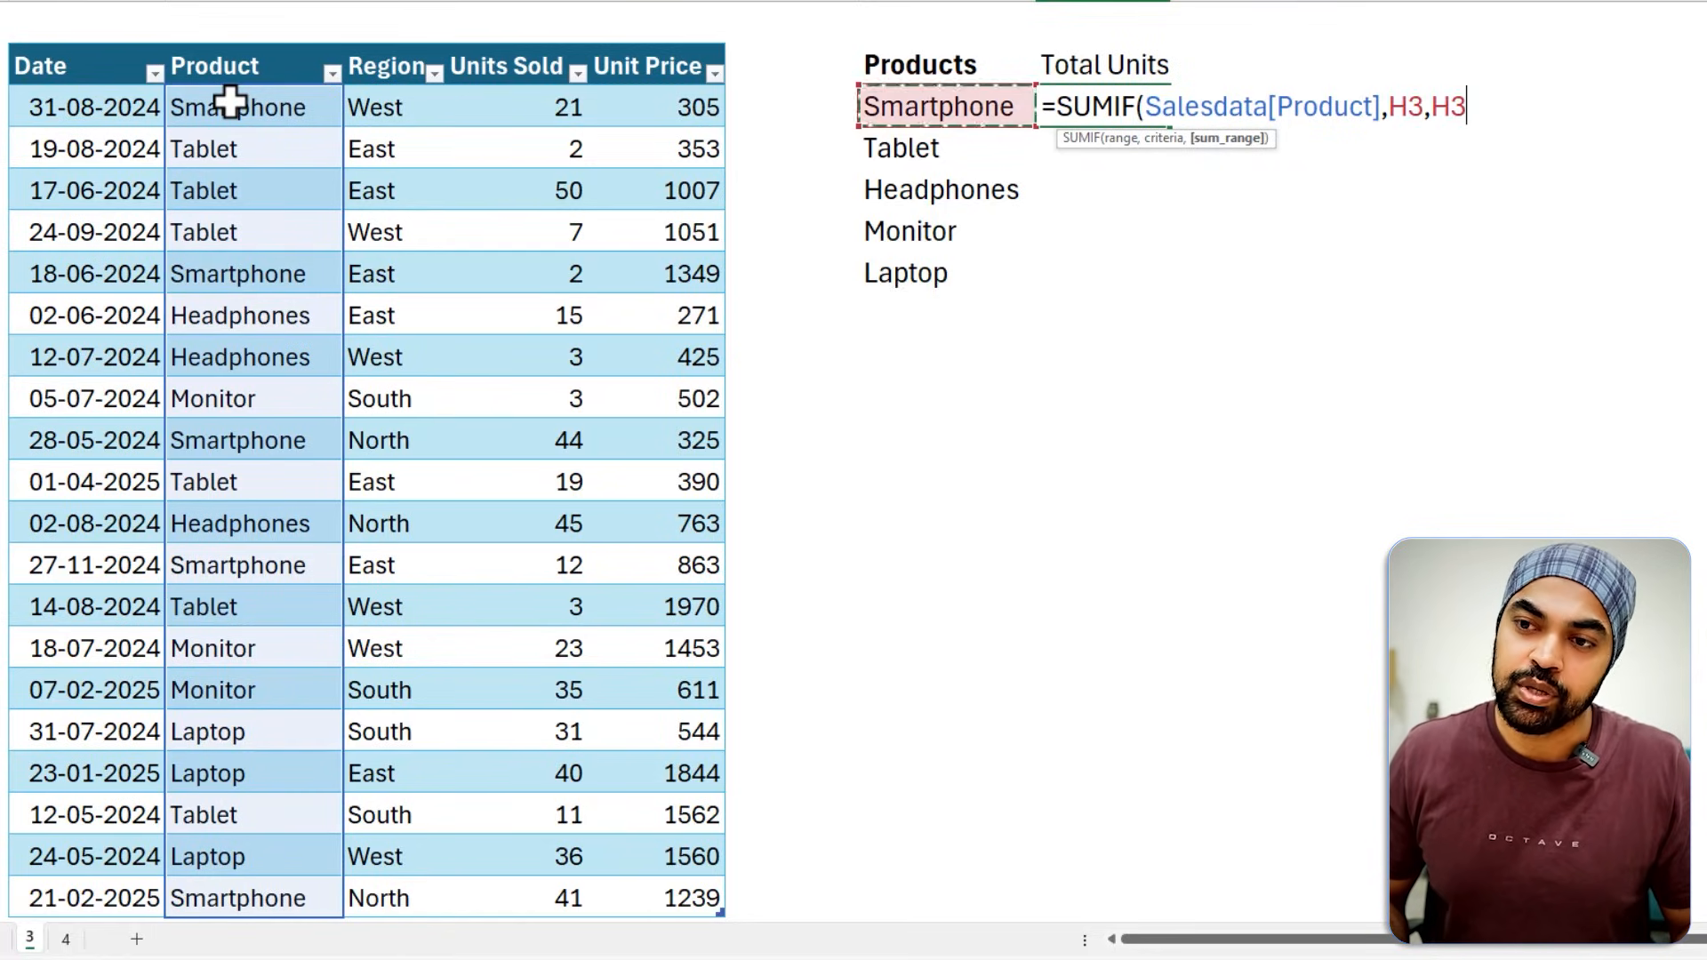
key("ctrl+shift+Down")
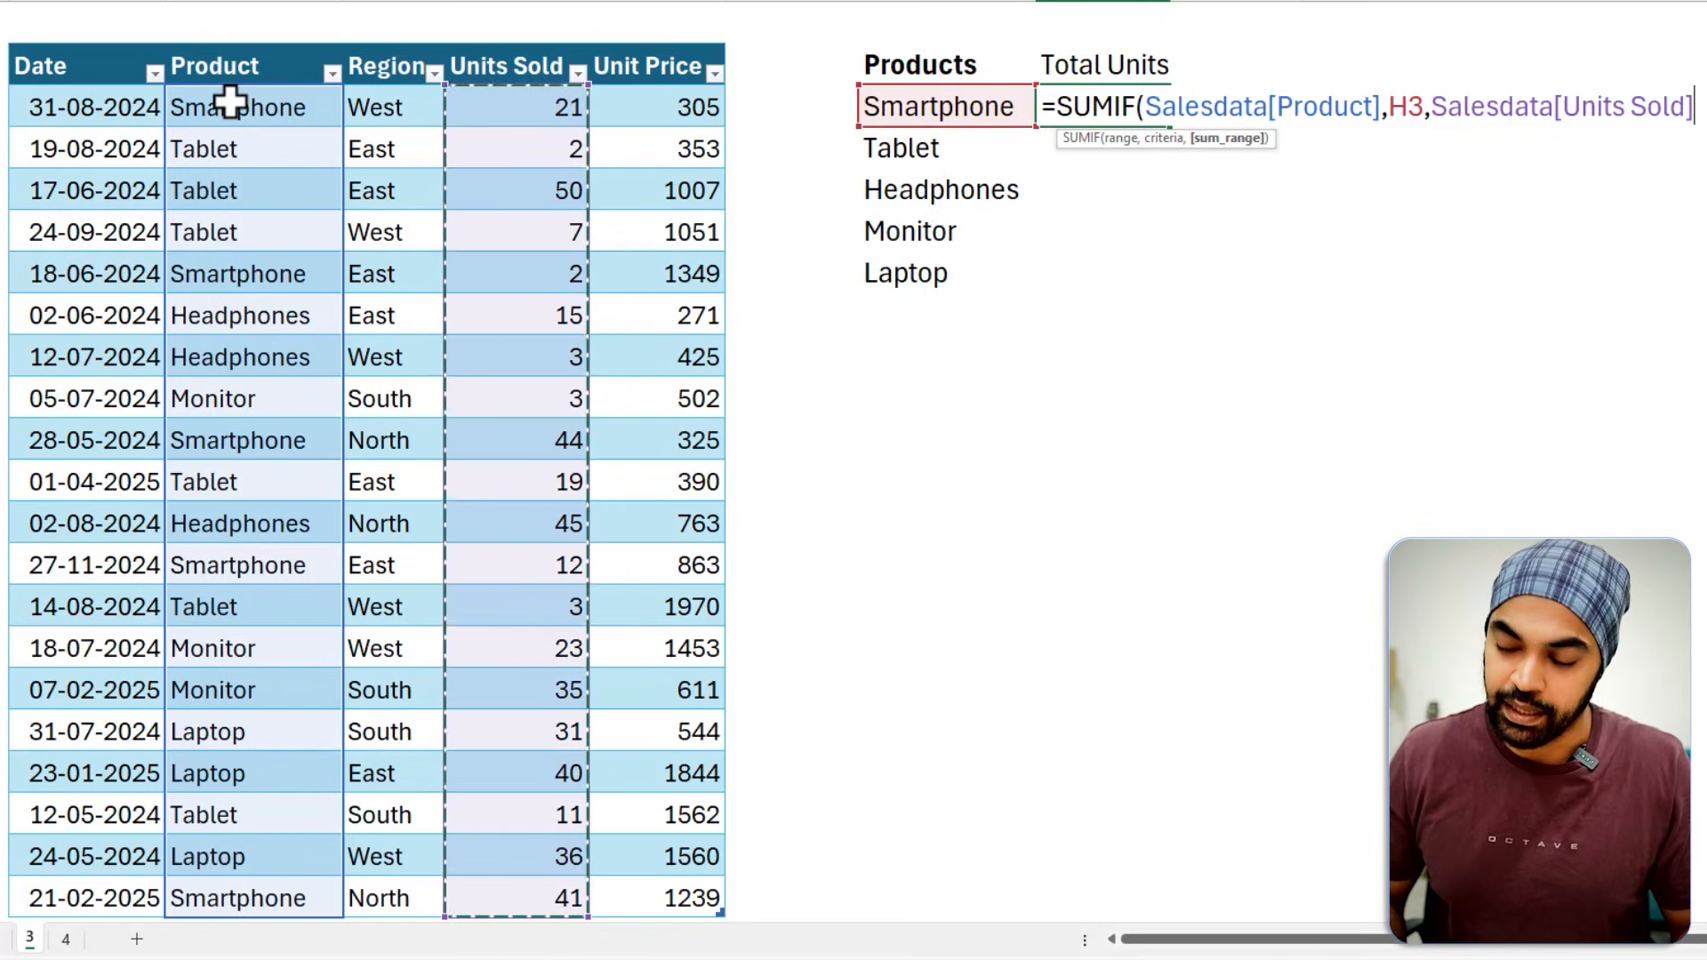
key("Return")
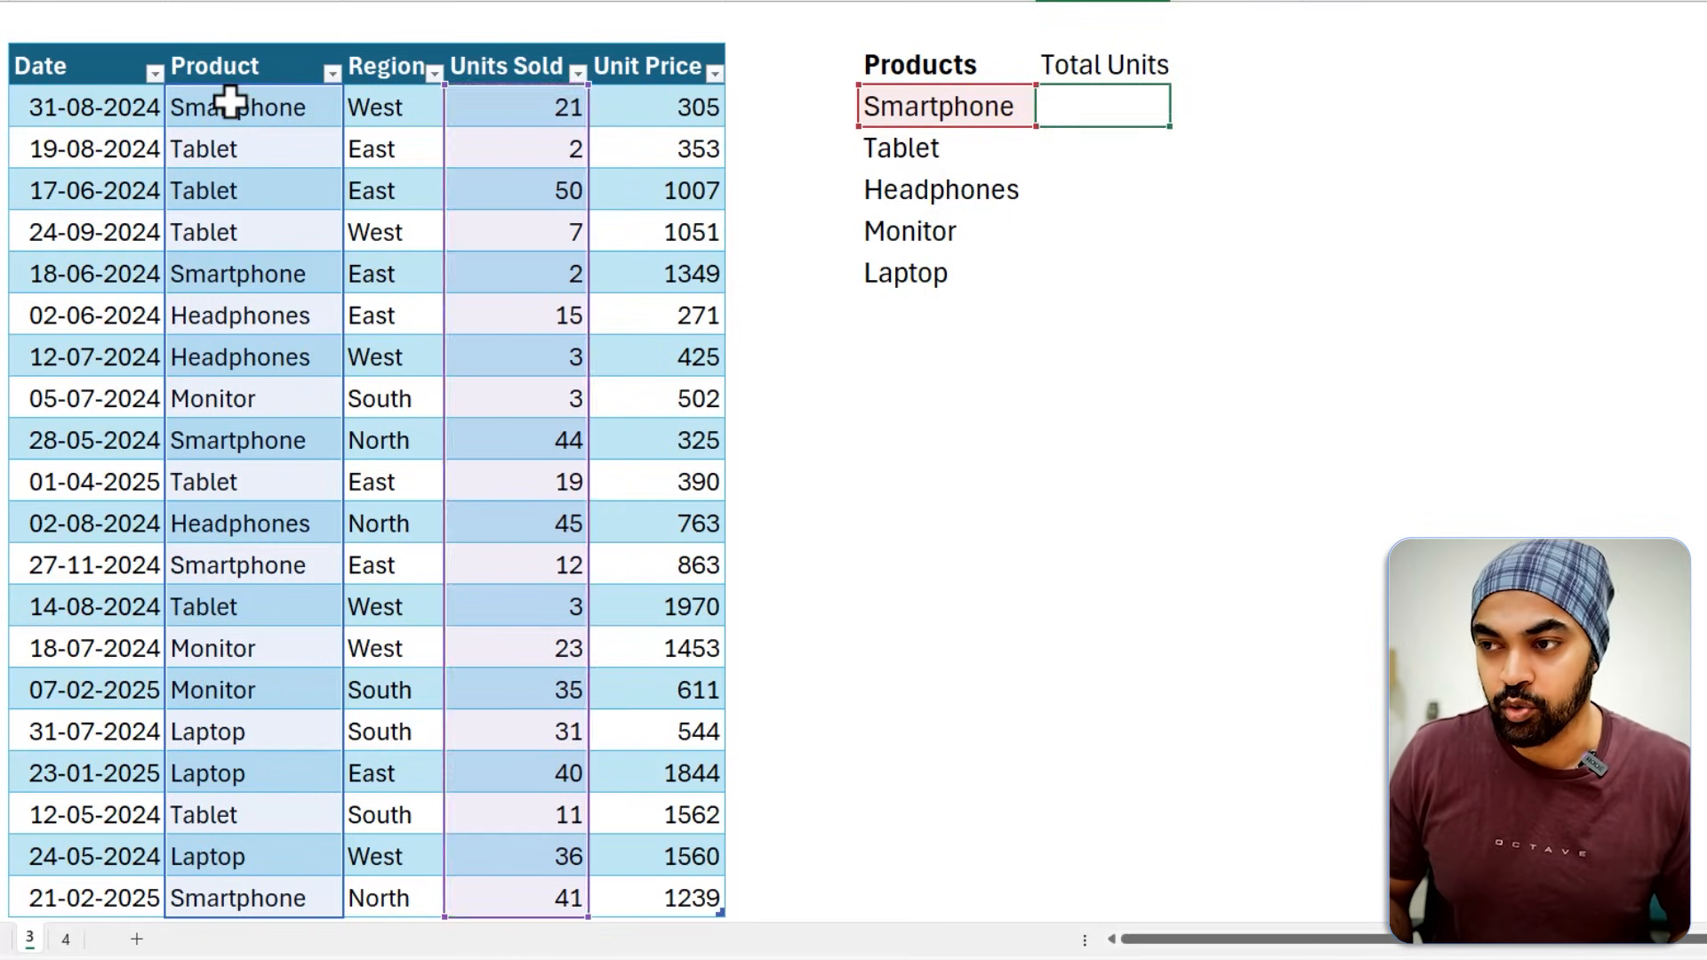
key("Up")
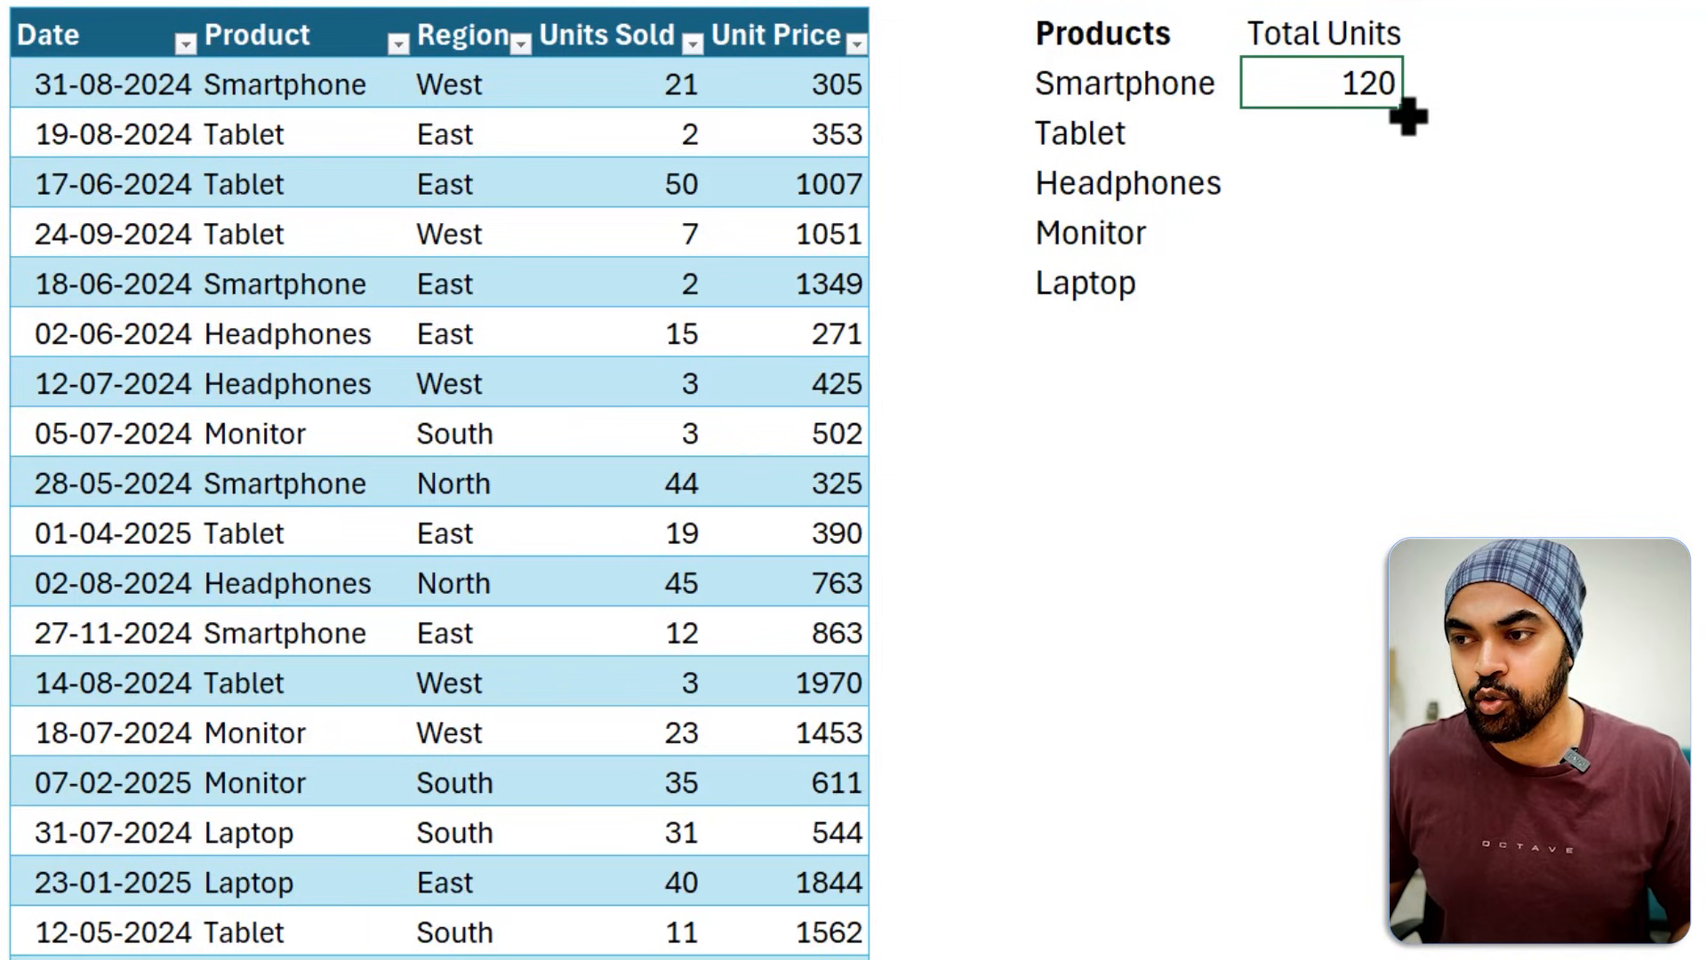
left_click_drag(1403, 115, 1389, 309)
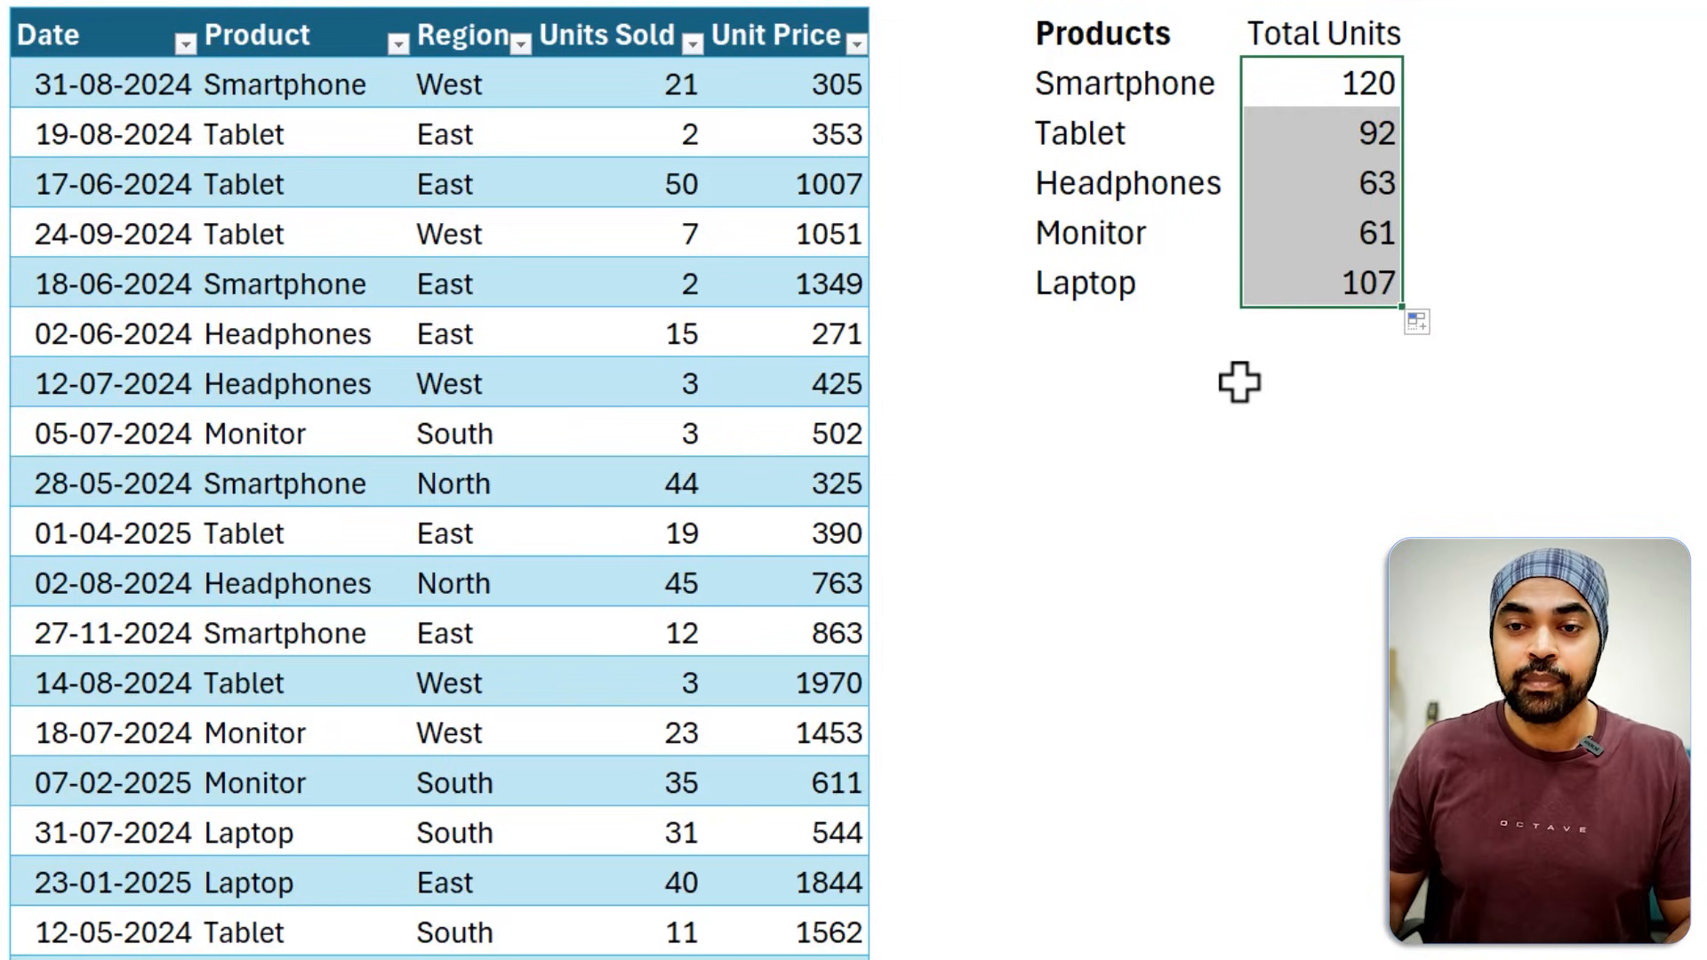
Change the product of the 17-06-2024 sales record to Ring.
left_click(358, 195)
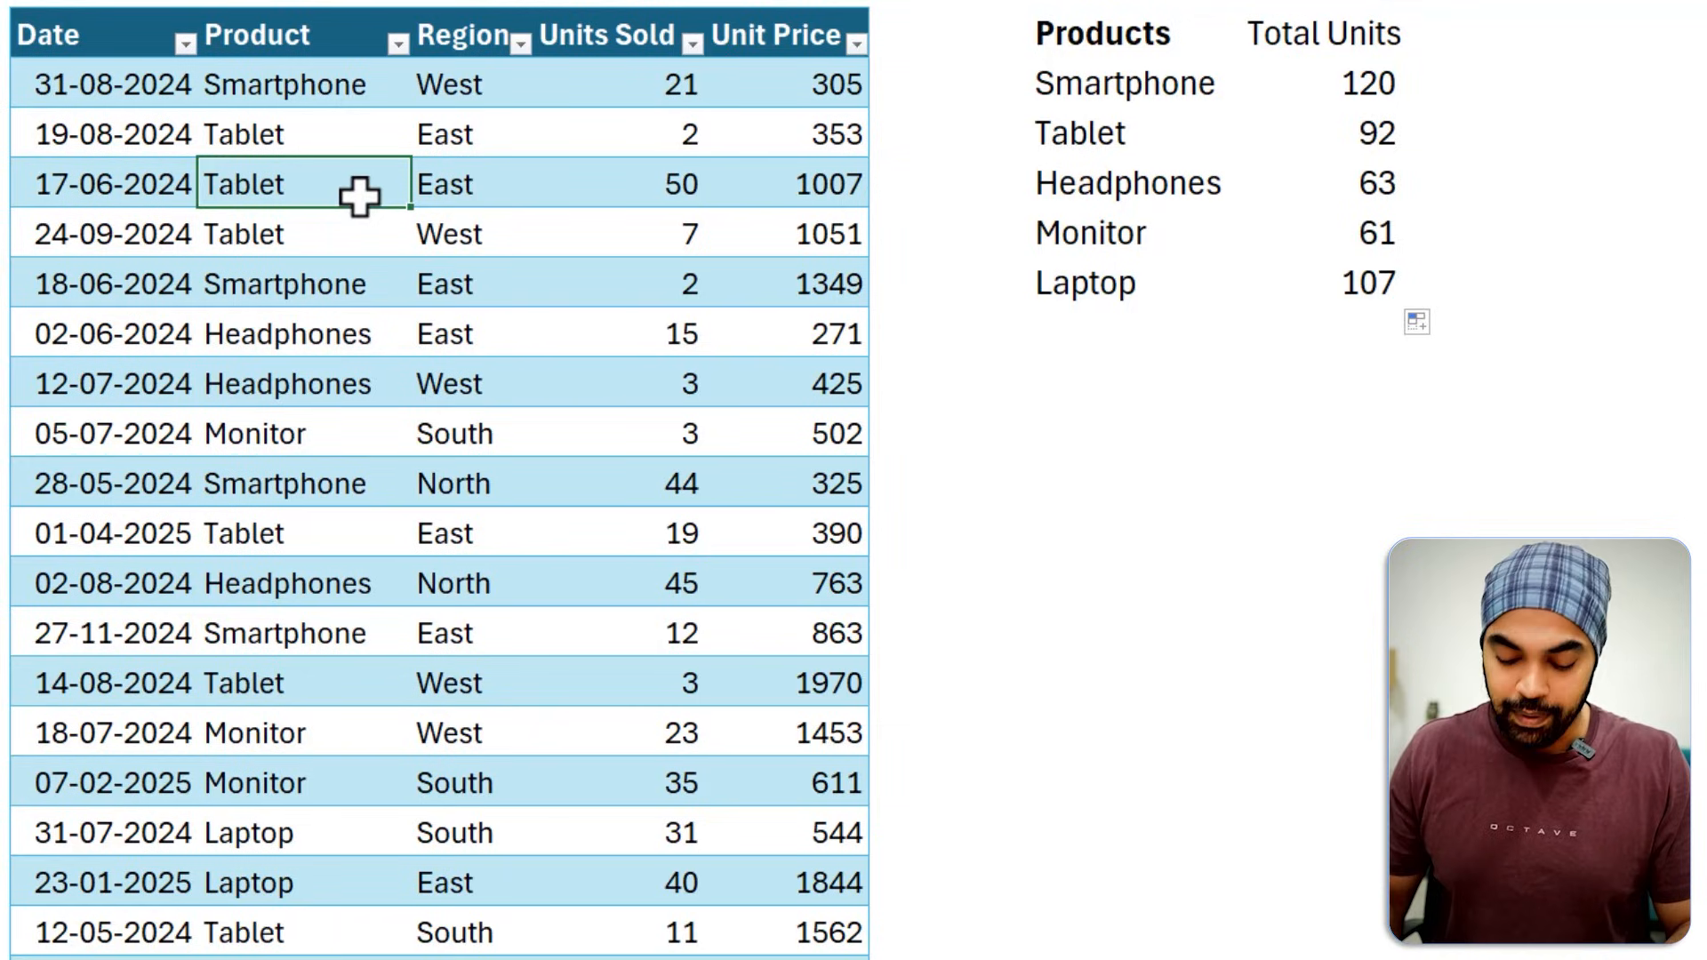
type("Rind")
key("BackSpace")
type("g")
key("Return")
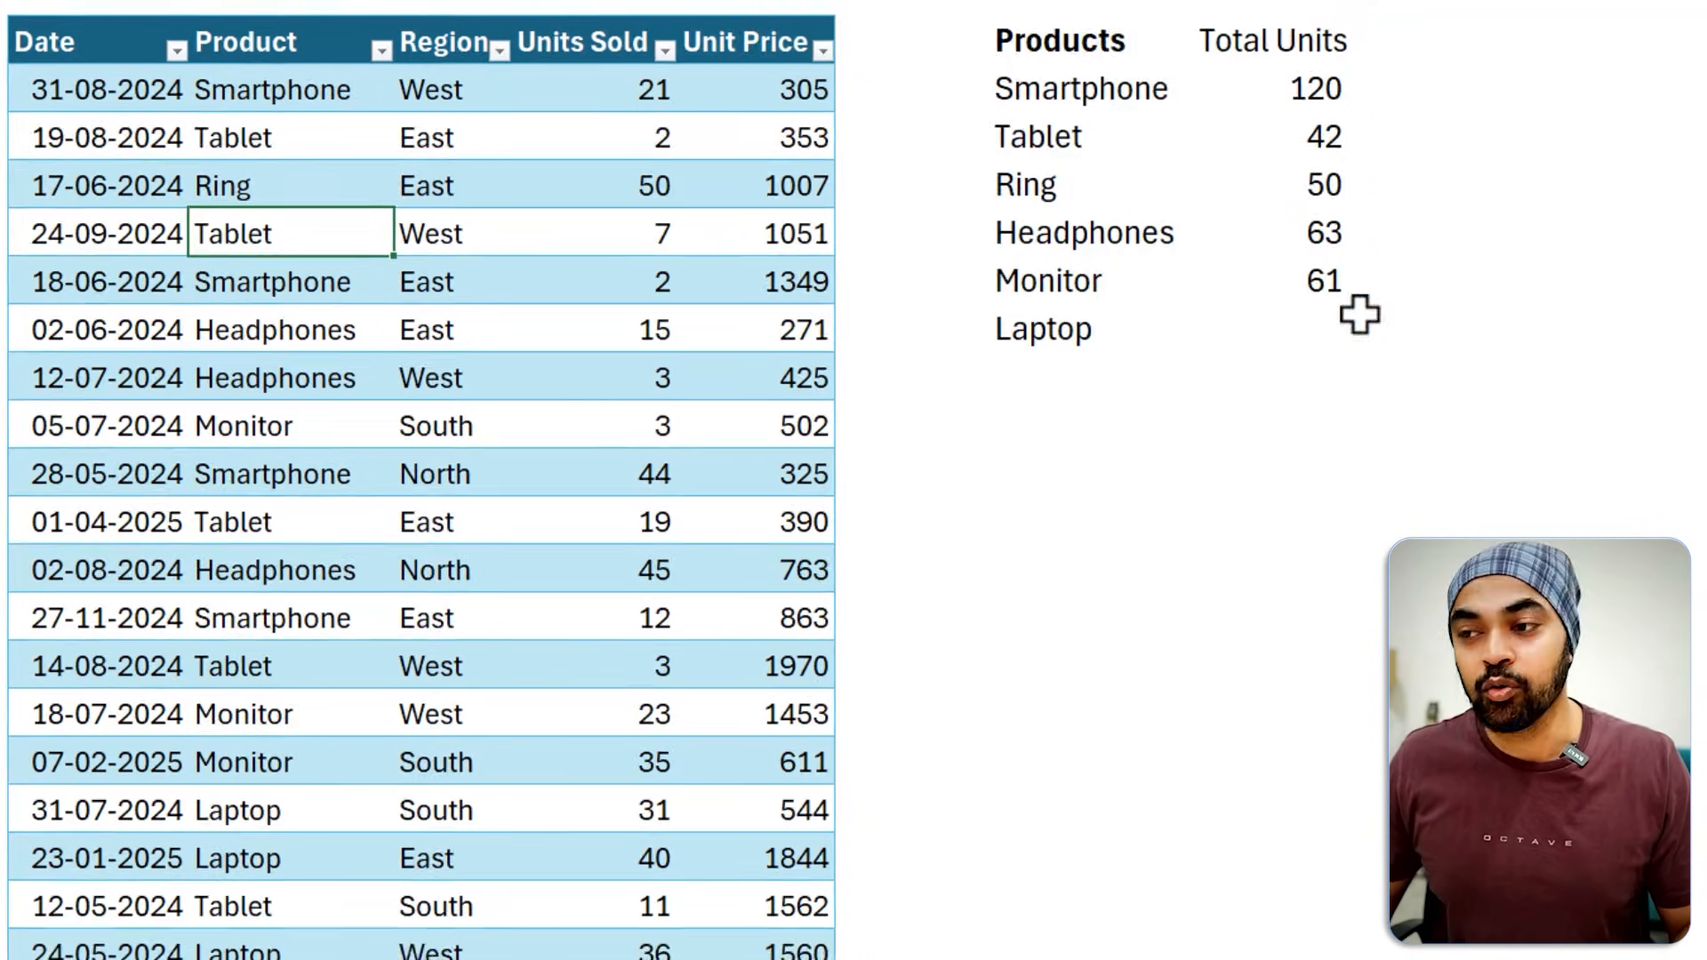
Inspect the SUMIF formula in the Total Units cell of the Monitor row.
double_click(1393, 280)
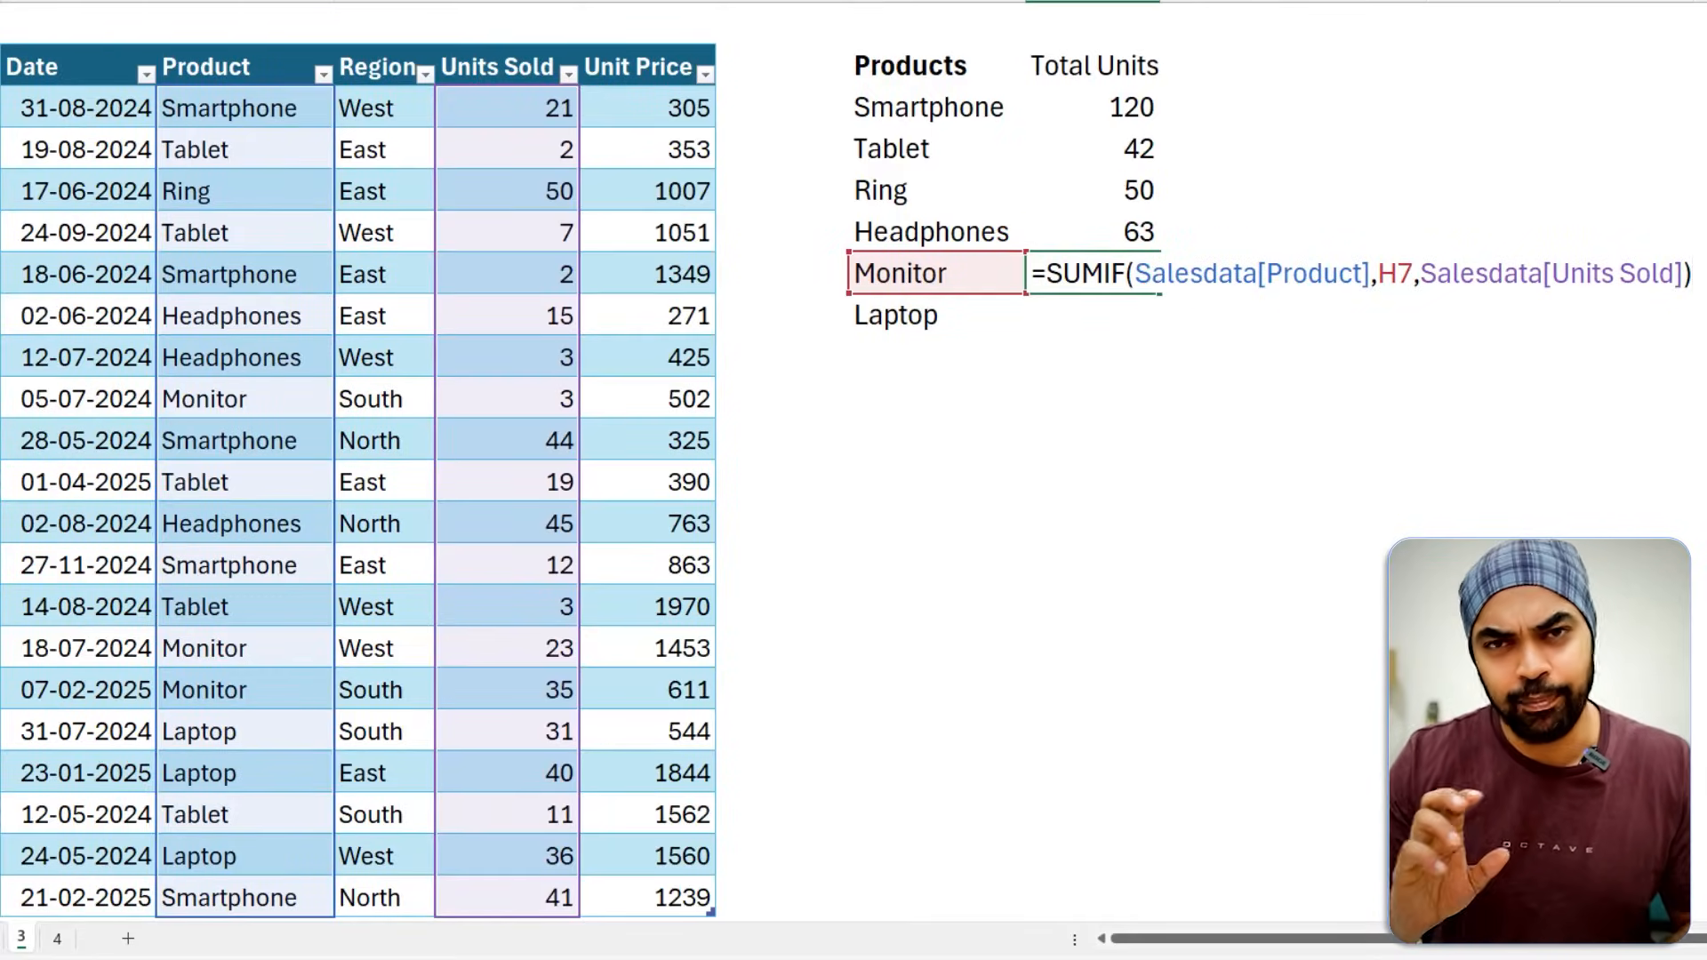
key("Escape")
key("Up")
key("Up")
key("Up")
key("Up")
key("Right")
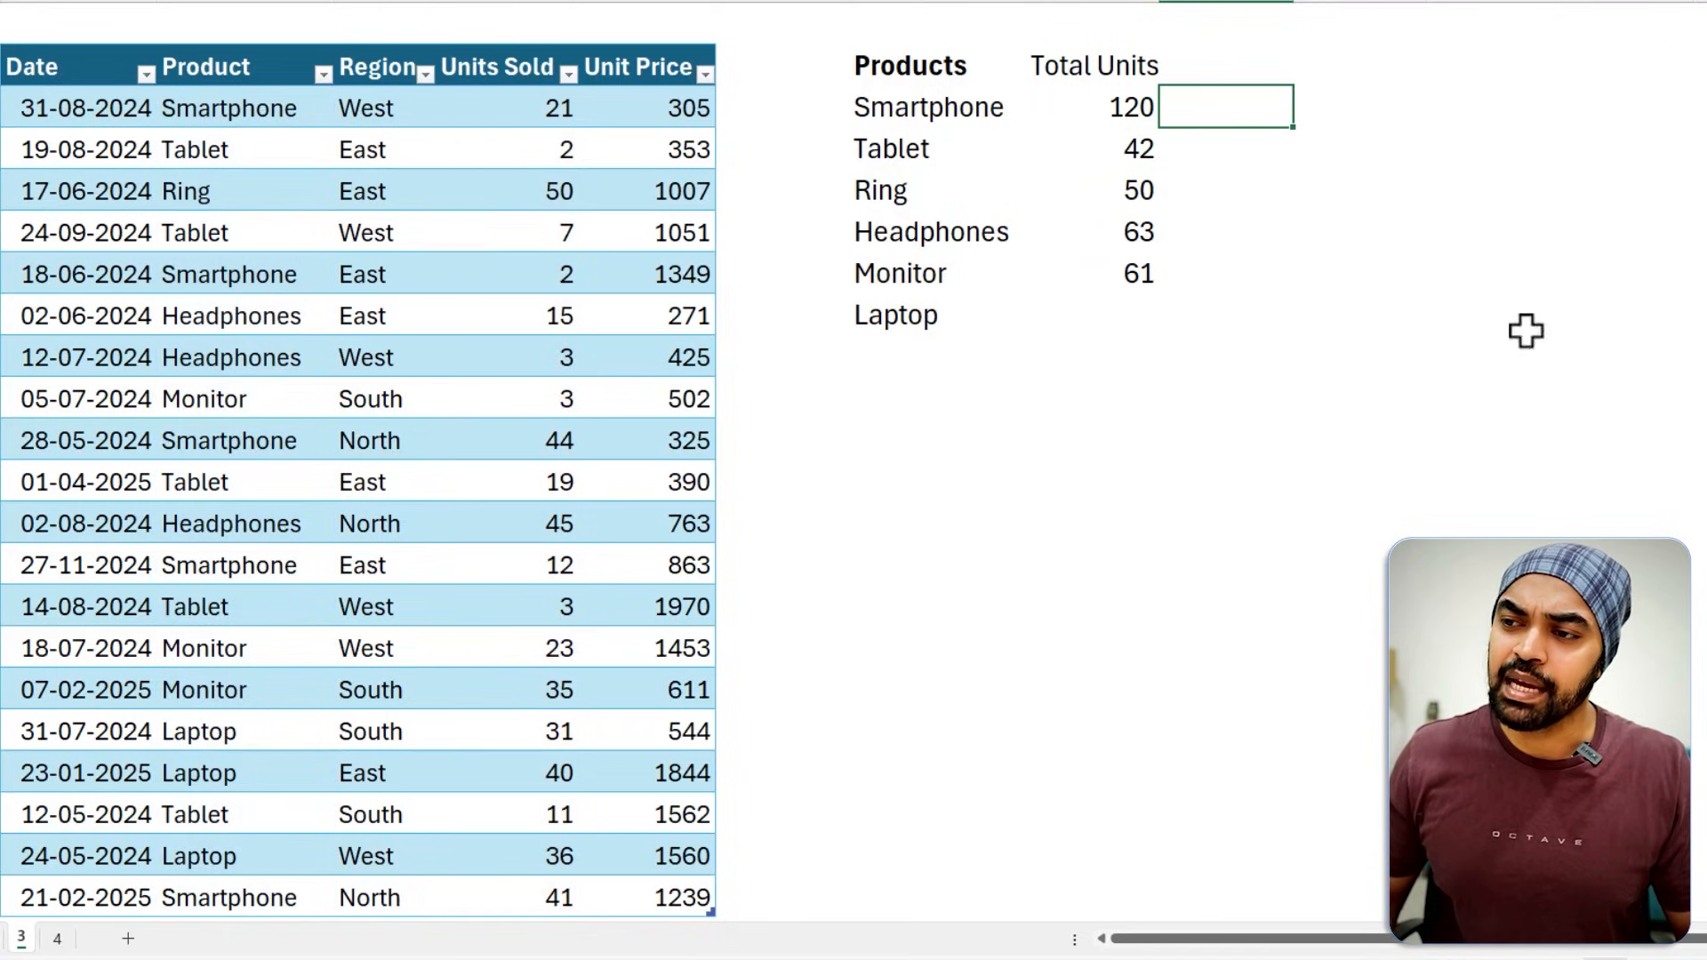
Inspect the UNIQUE formula in H3 and the range it spills into.
key("Left")
key("Left")
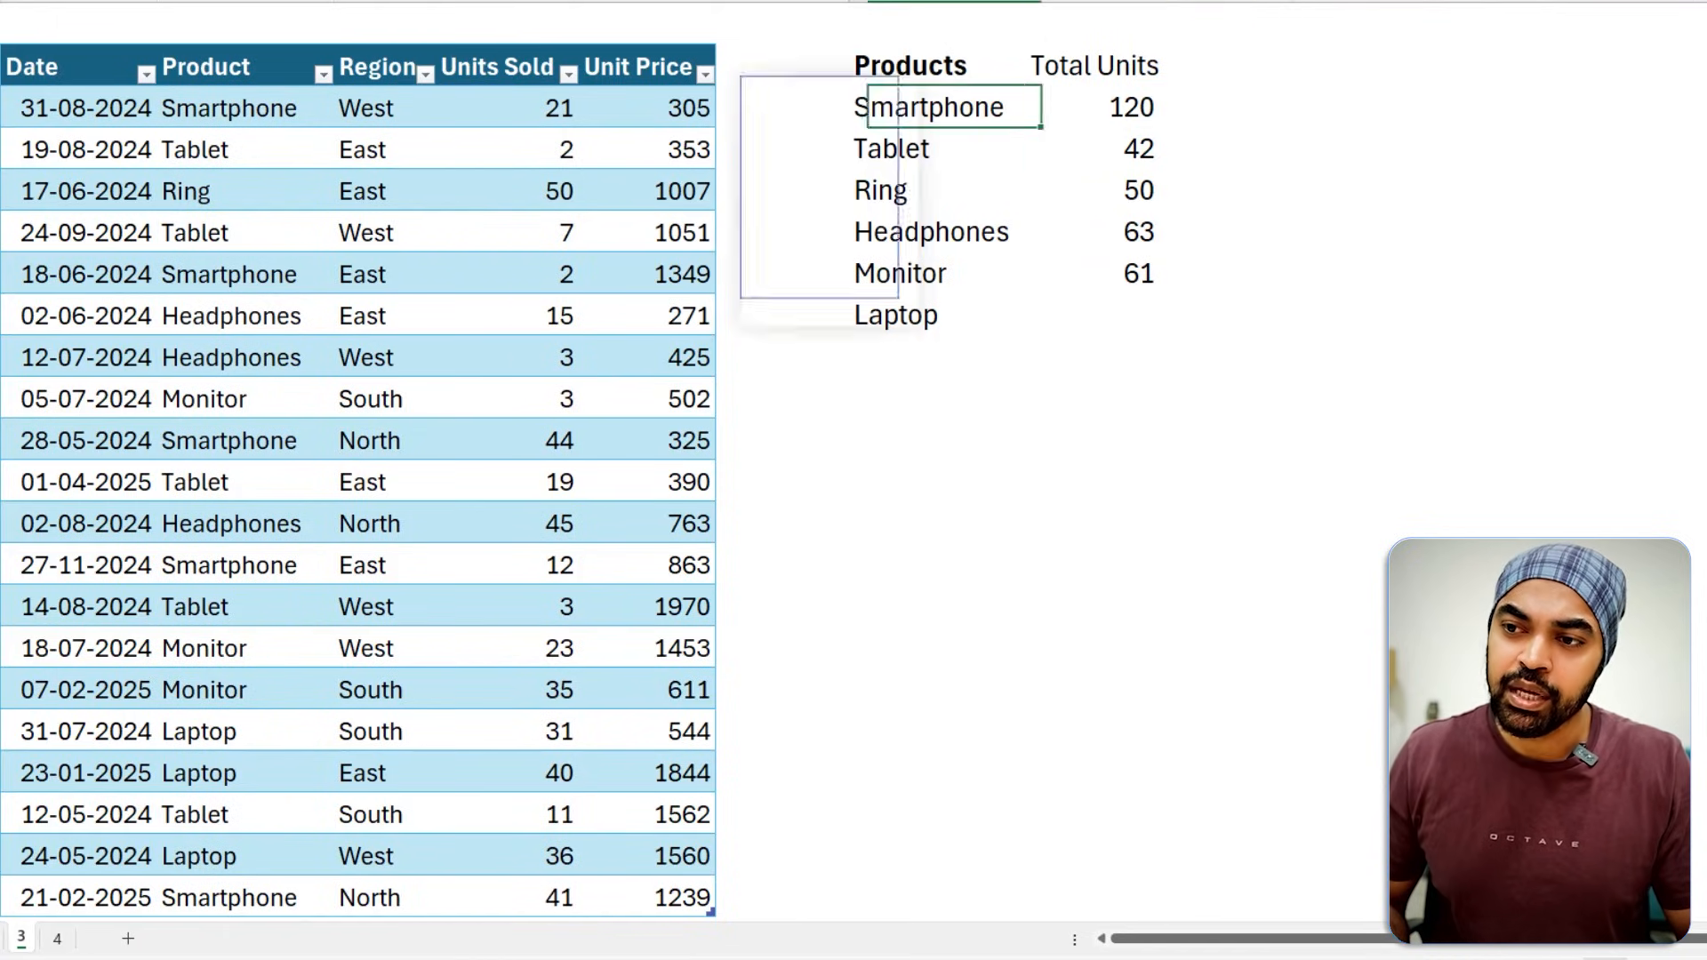
key("ctrl+shift+Down")
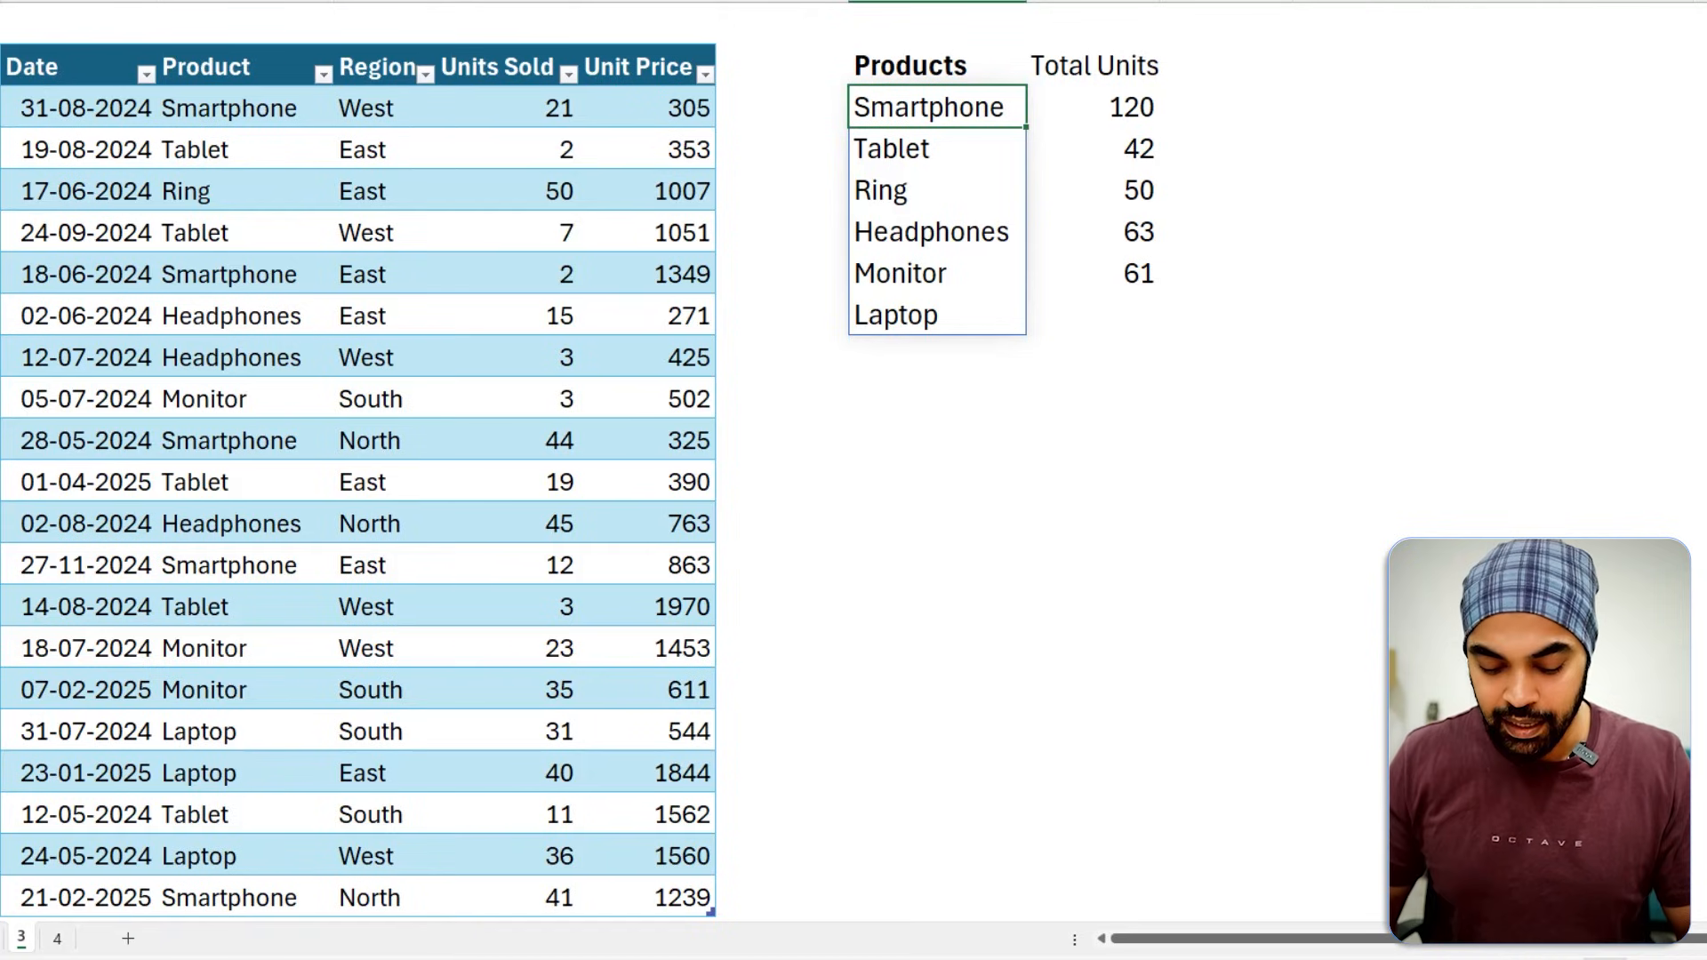
type(")")
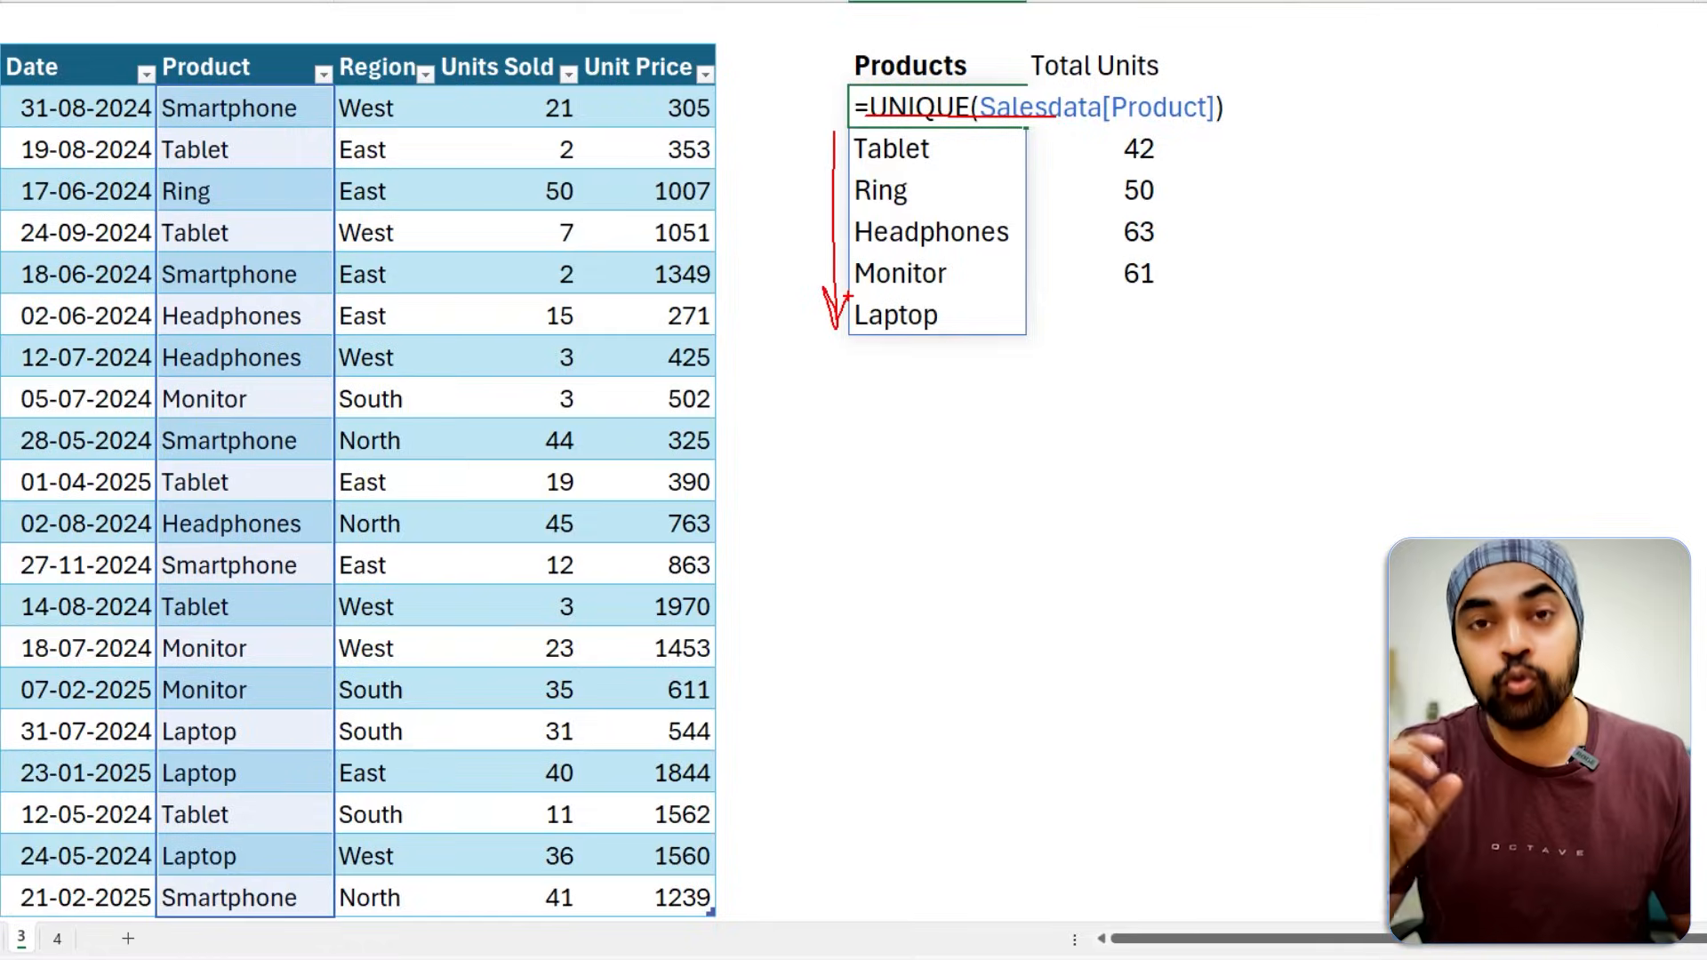
key("Escape")
key("Escape")
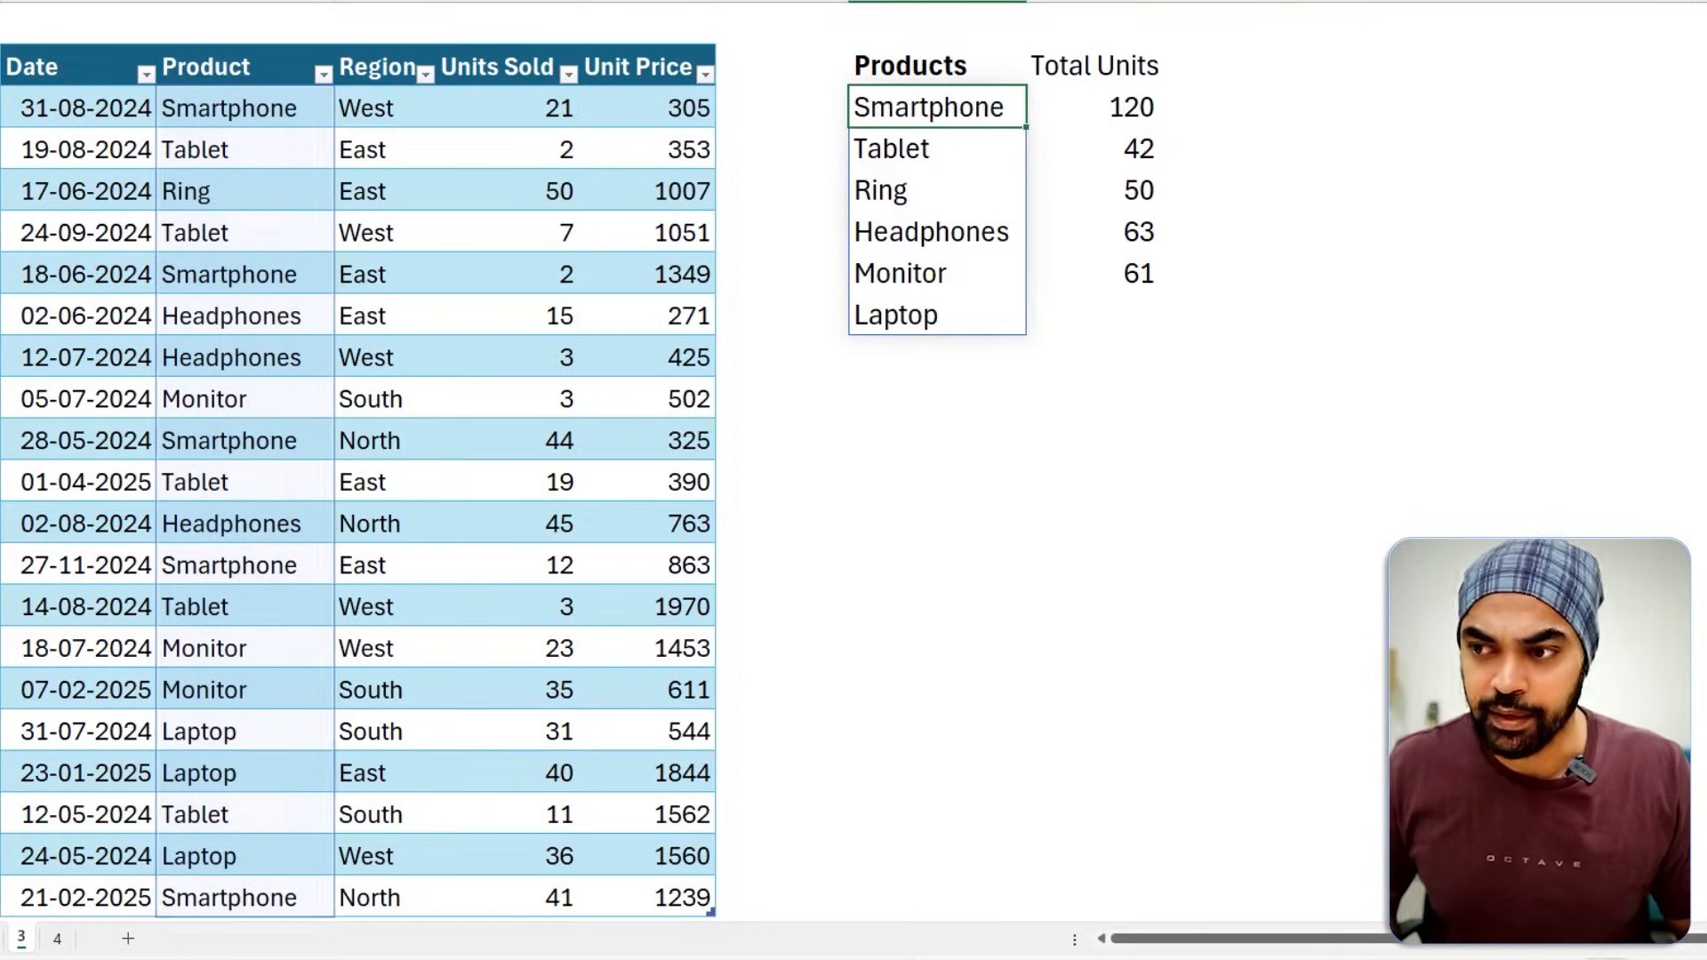
Try referencing the entire spilled Products list from K3 with =H3#.
key("Right")
key("Right")
key("Right")
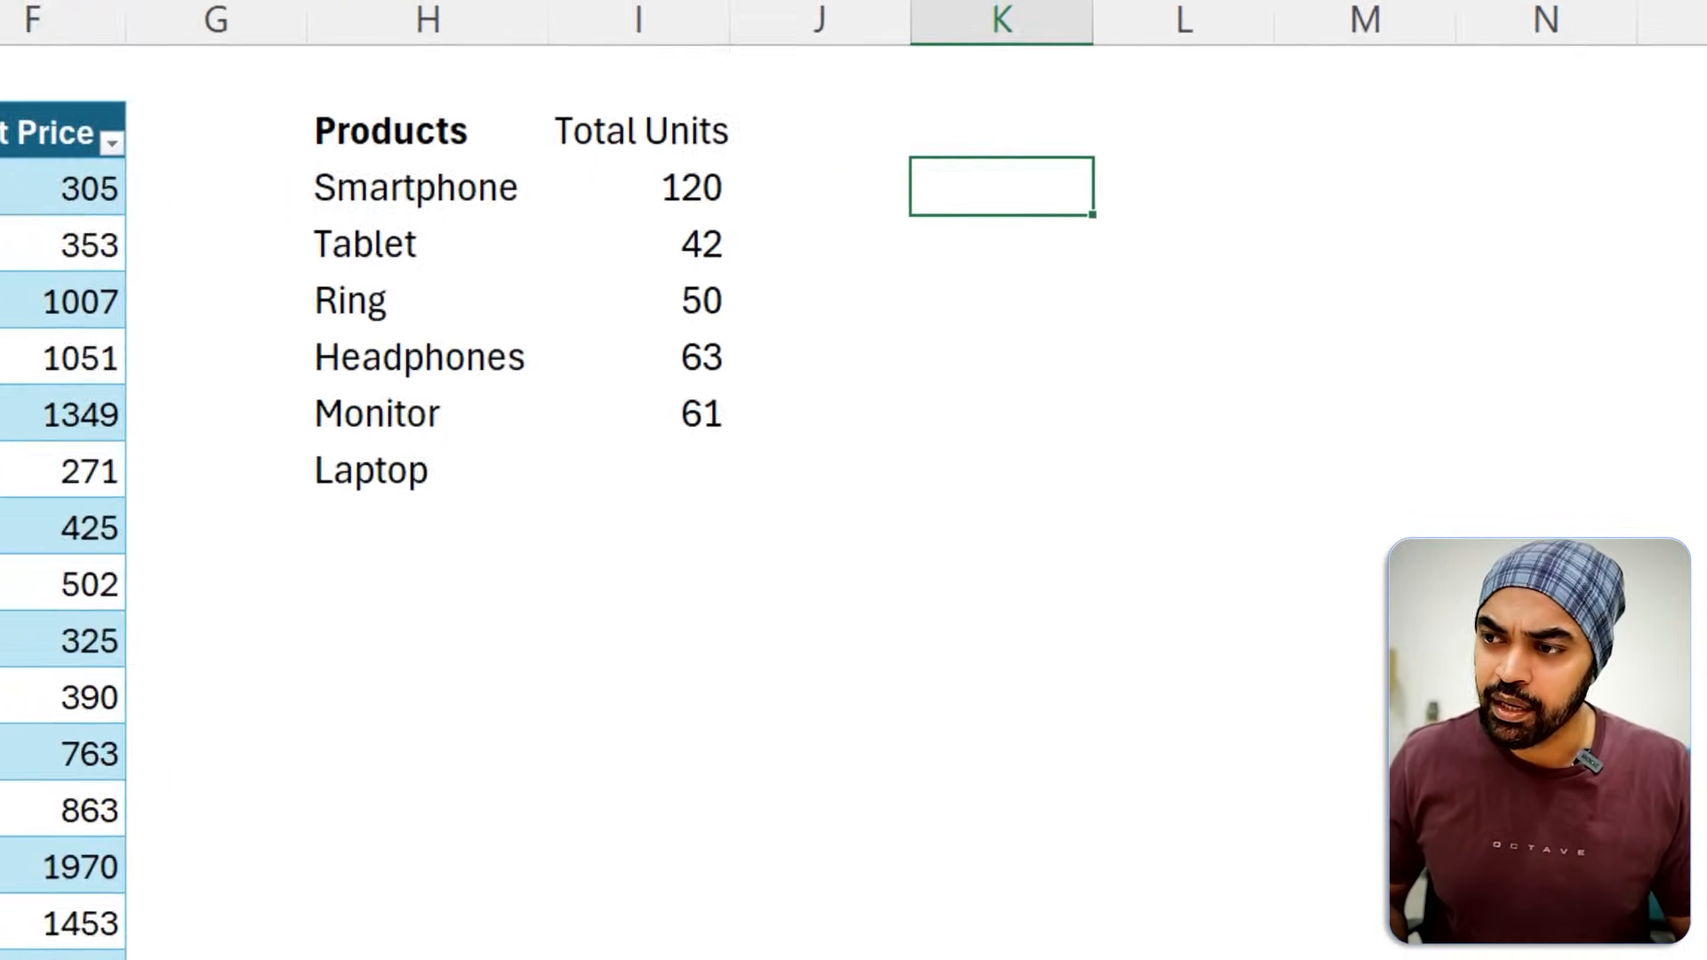
key("Left")
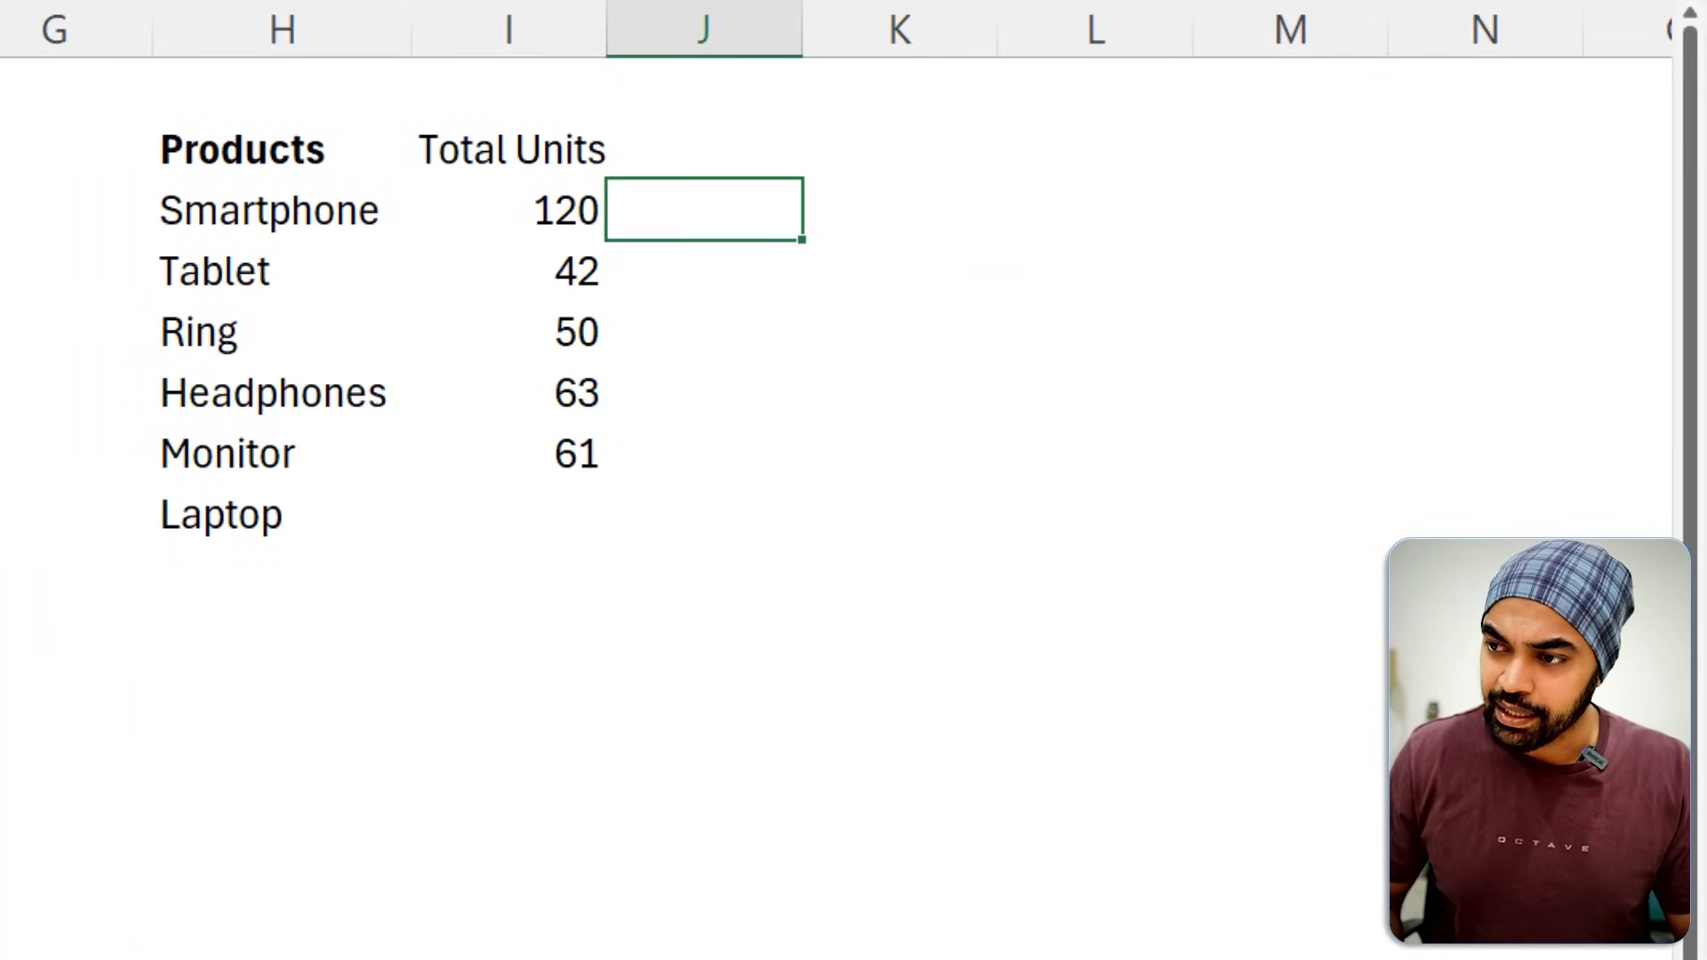
key("Right")
type("=")
key("Left")
key("Left")
key("Left")
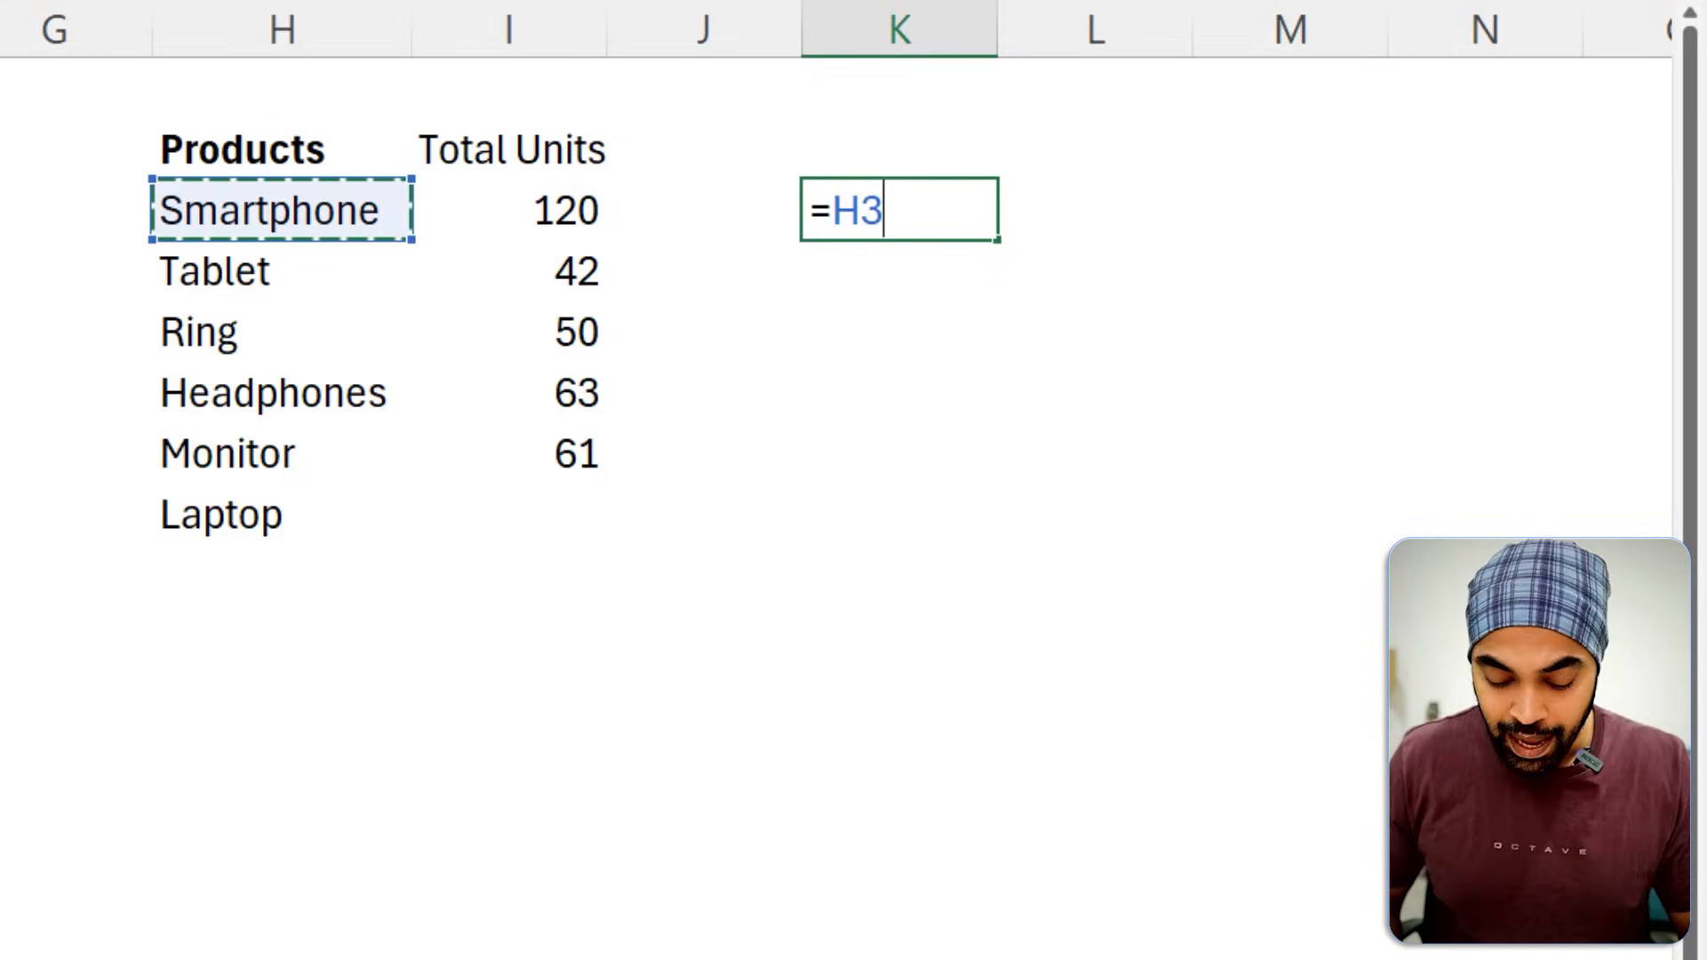
type("#")
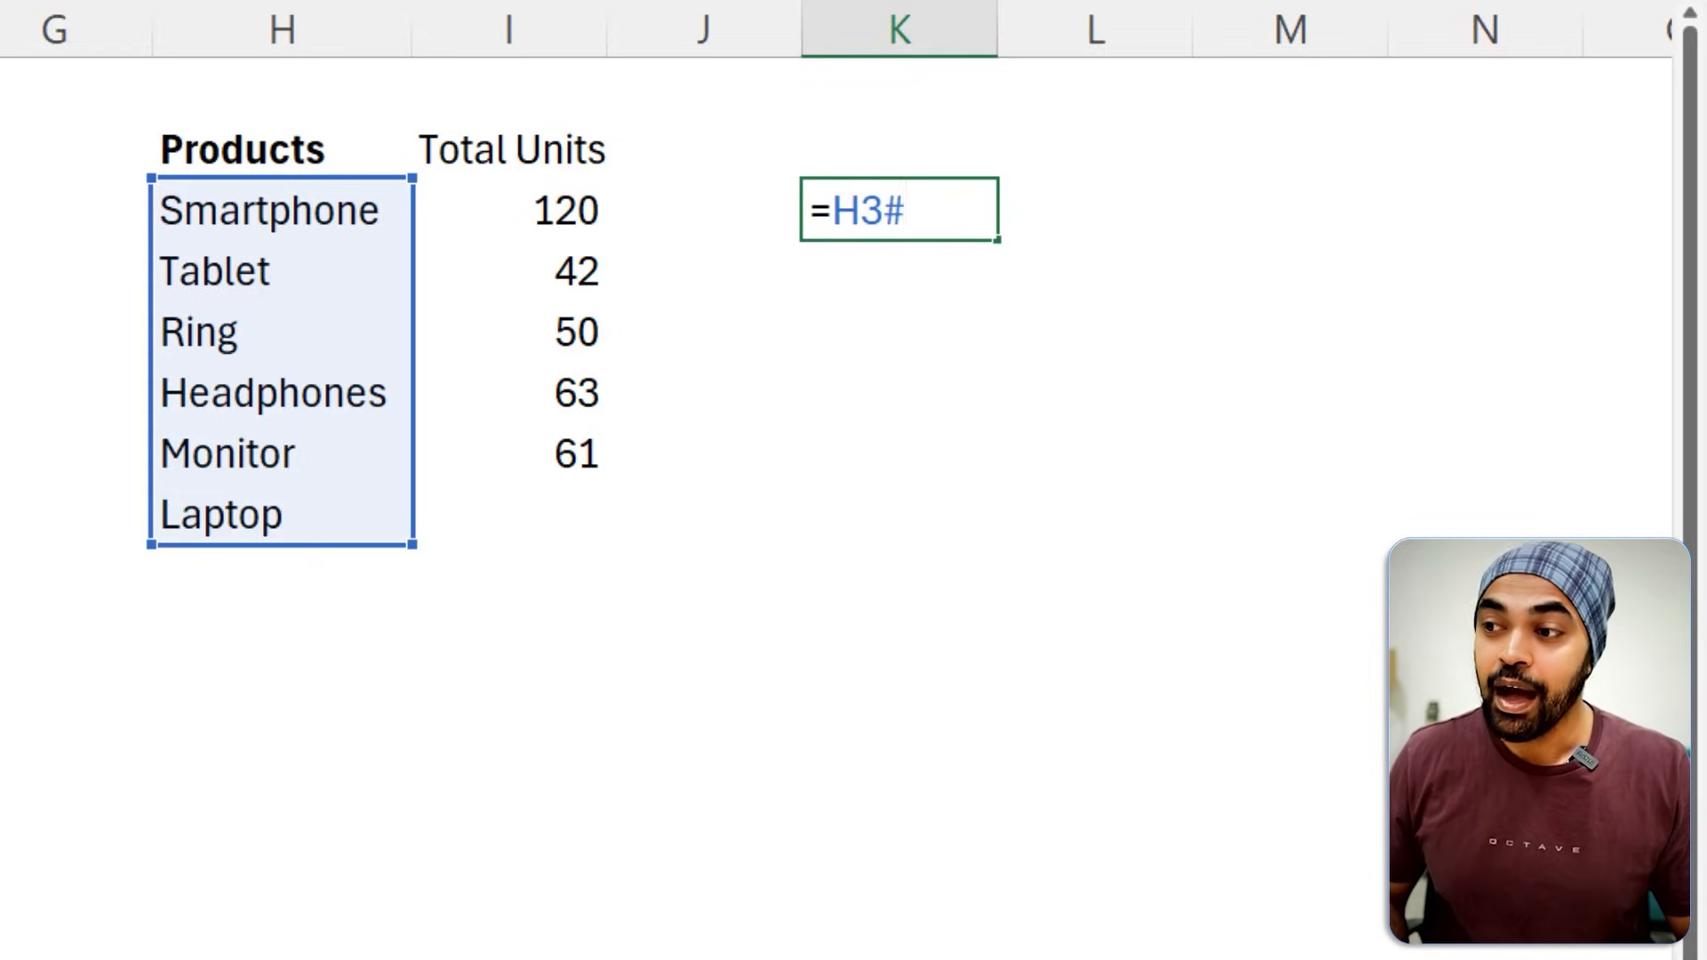
key("Escape")
Set the criteria of the SUMIF formula in I3 to the spilled Products range reference H3#.
key("Left")
key("Left")
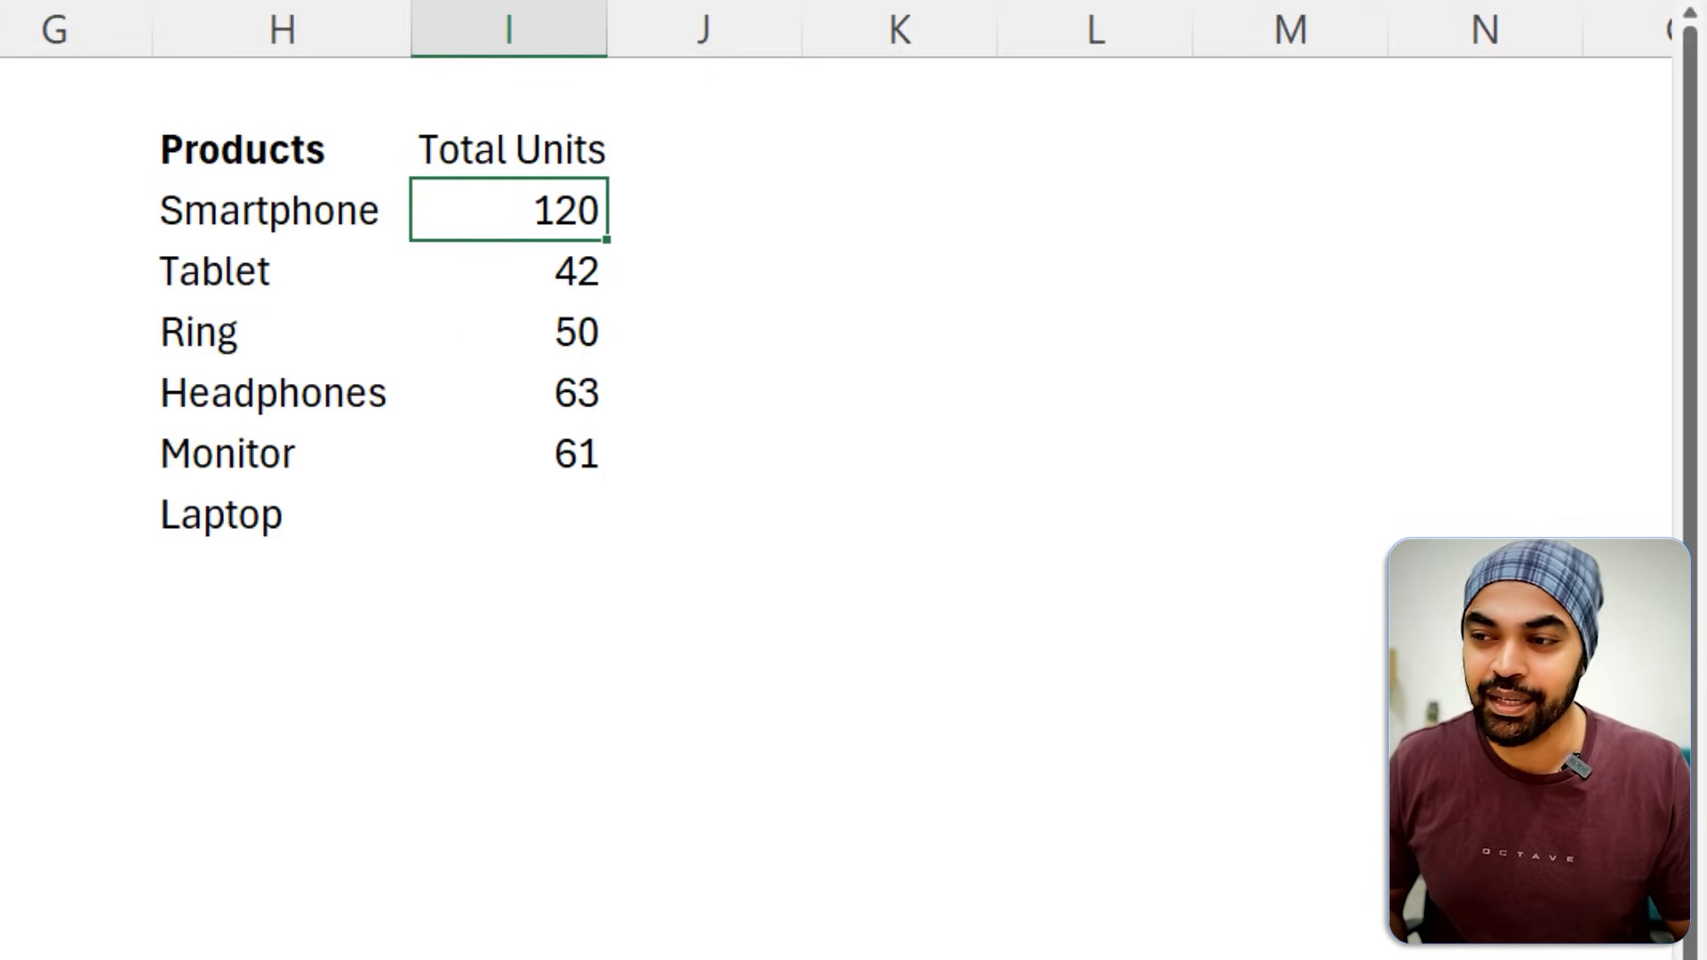
key("F2")
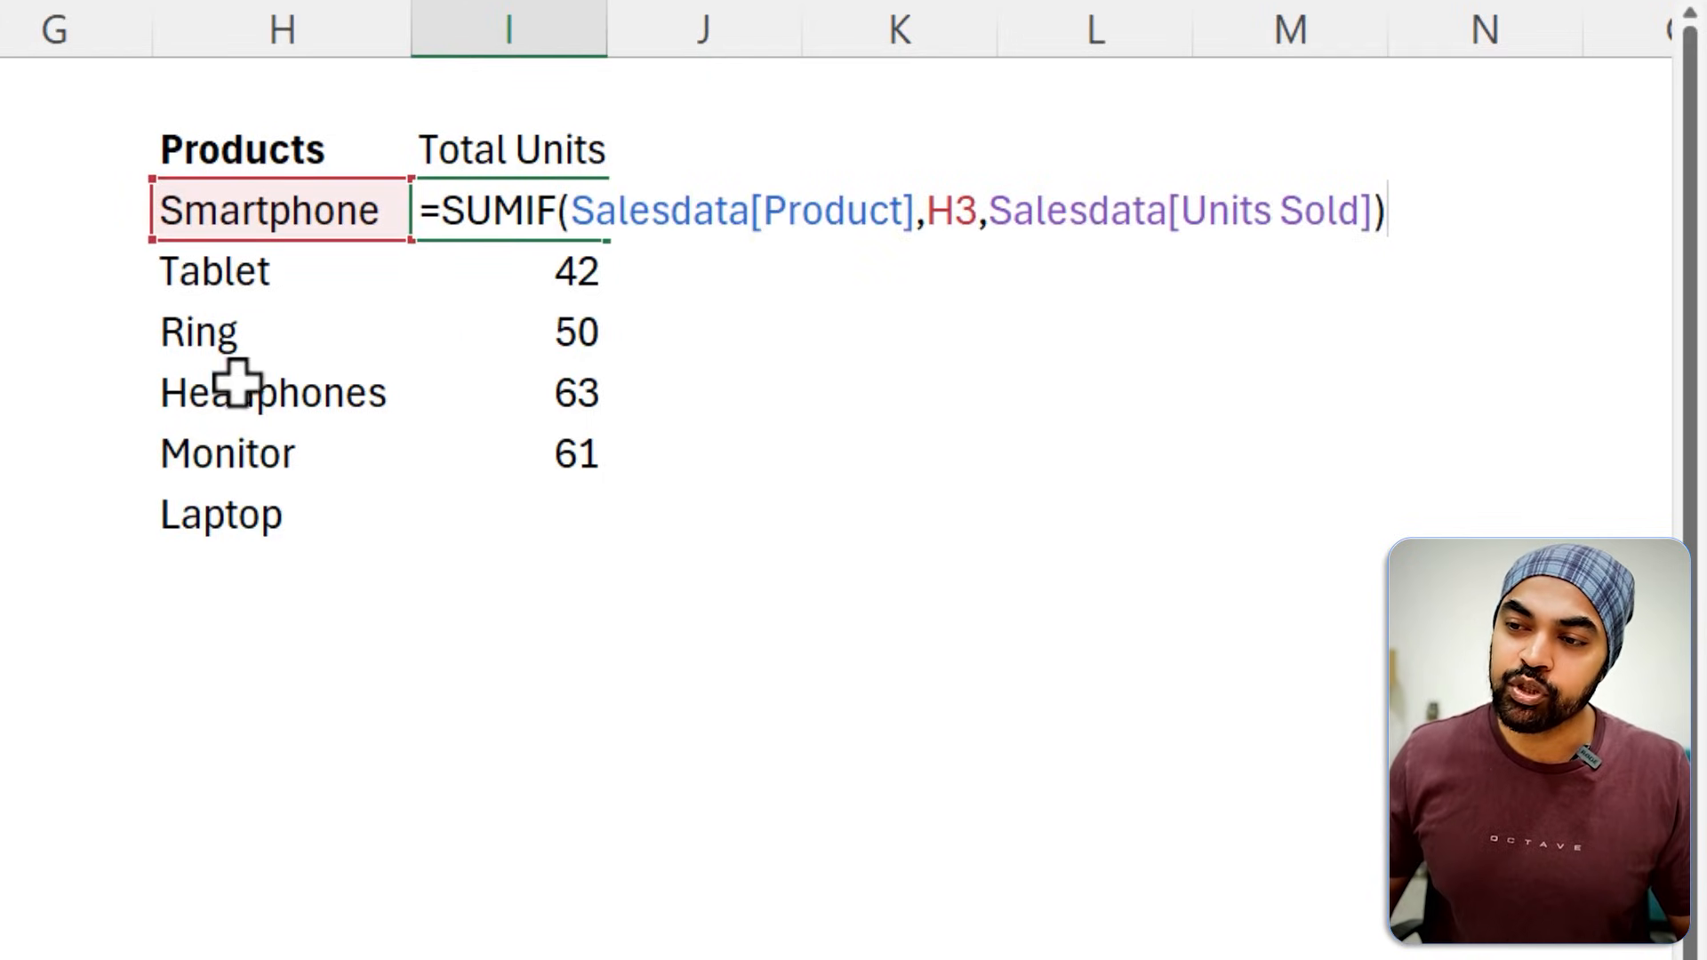
mouse_move(135, 147)
left_mouse_down()
mouse_move(347, 258)
mouse_move(366, 240)
mouse_move(361, 533)
mouse_move(342, 543)
mouse_move(360, 547)
left_mouse_up()
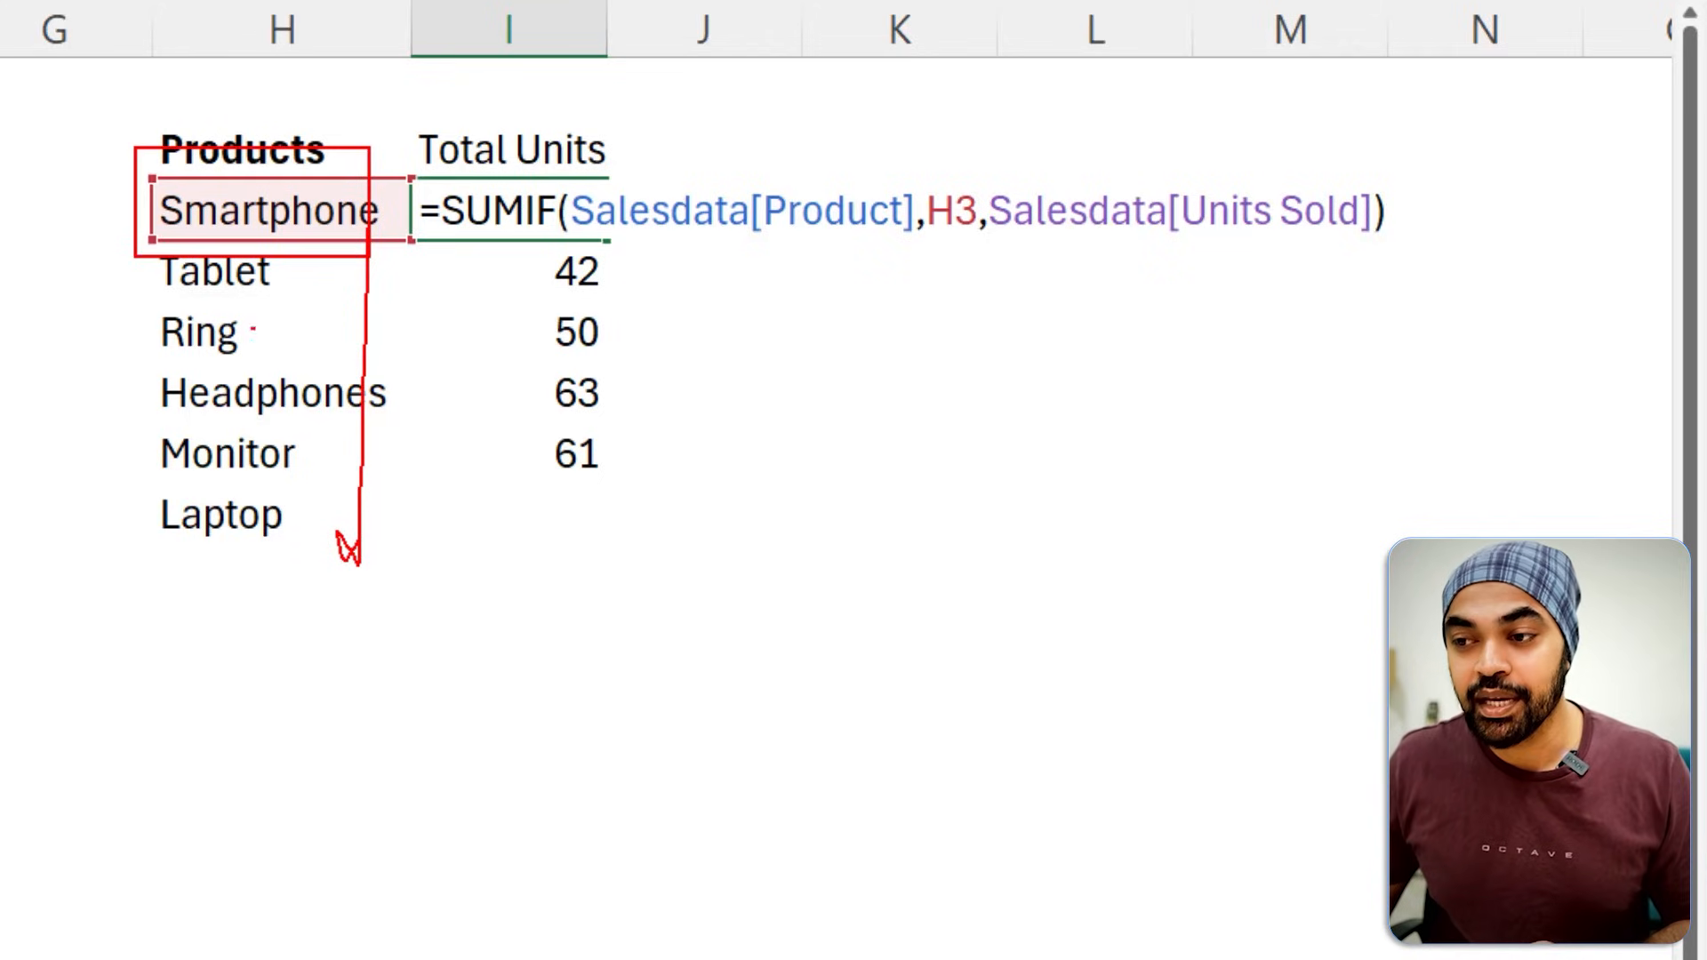
left_click_drag(143, 213, 140, 276)
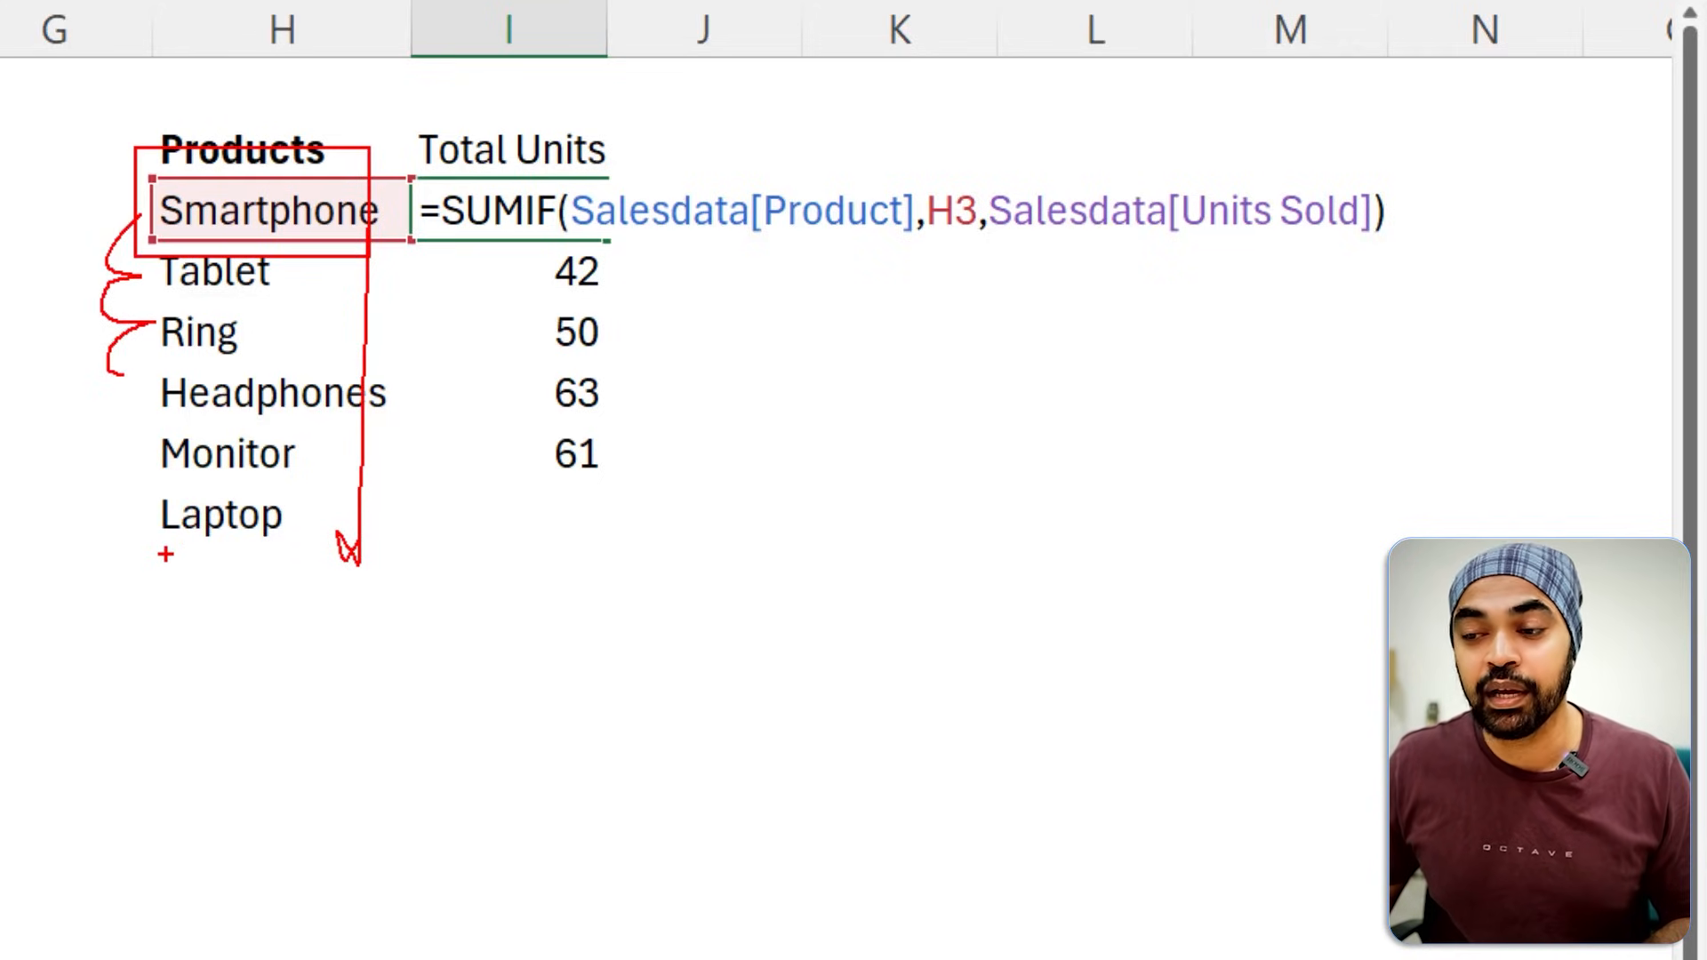
mouse_move(165, 556)
left_mouse_down()
mouse_move(253, 591)
mouse_move(192, 550)
mouse_move(222, 612)
mouse_move(298, 562)
left_mouse_up()
key("Escape")
left_click(978, 210)
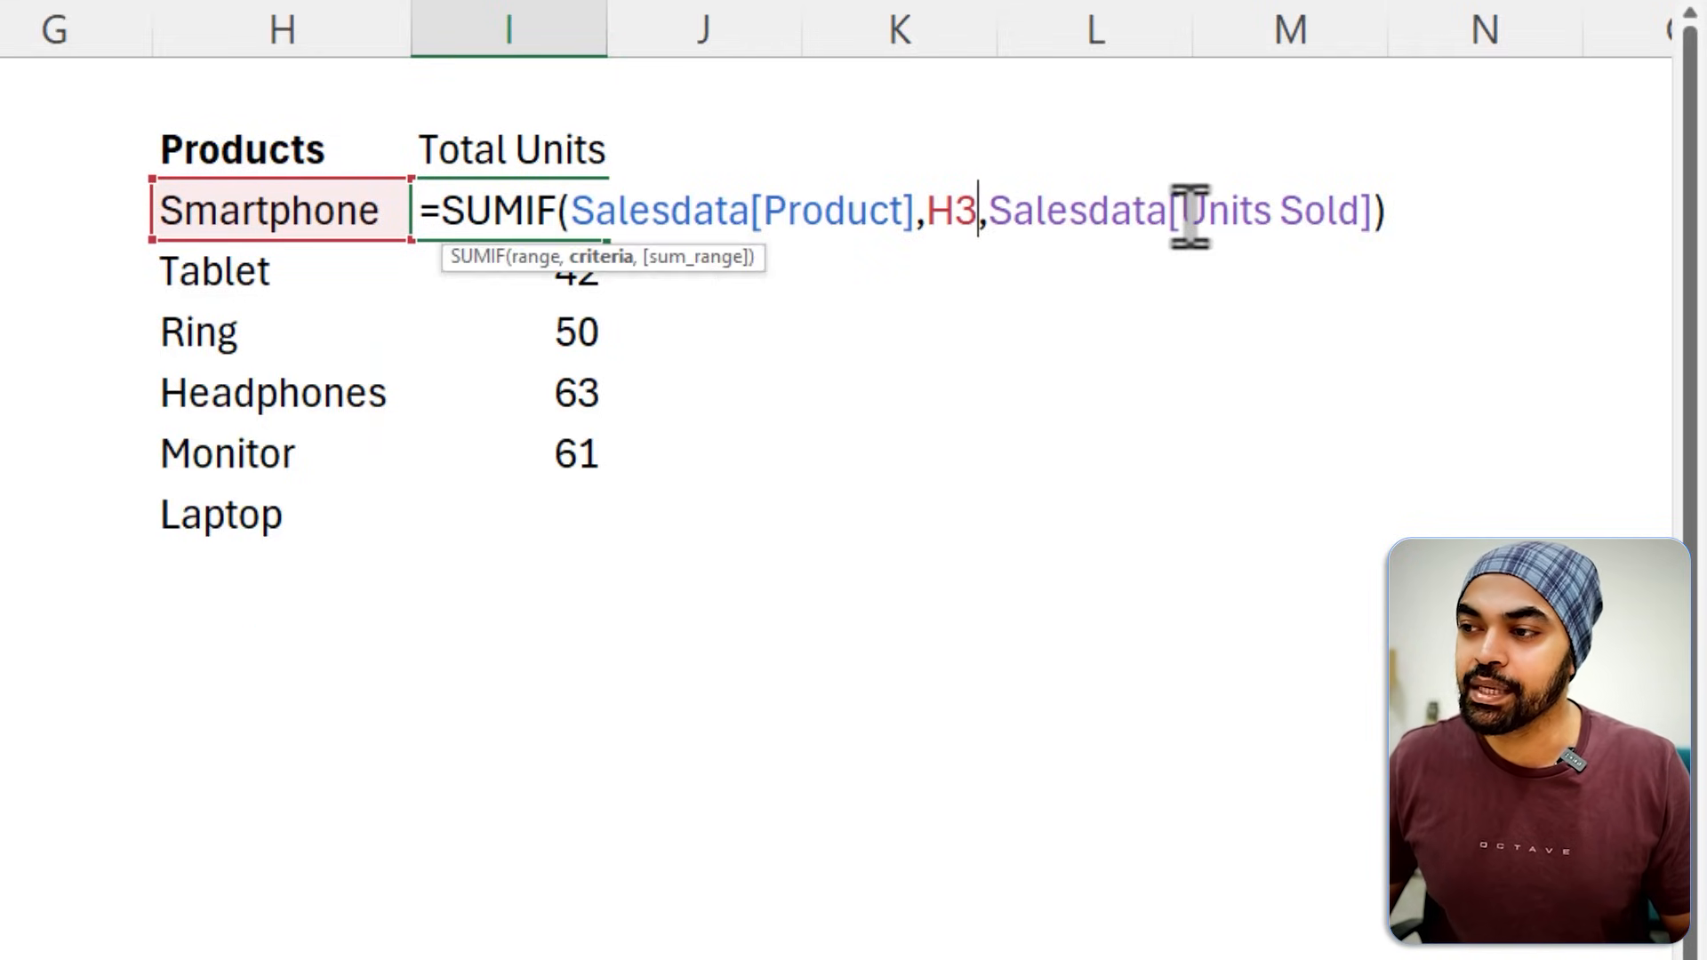
type("#")
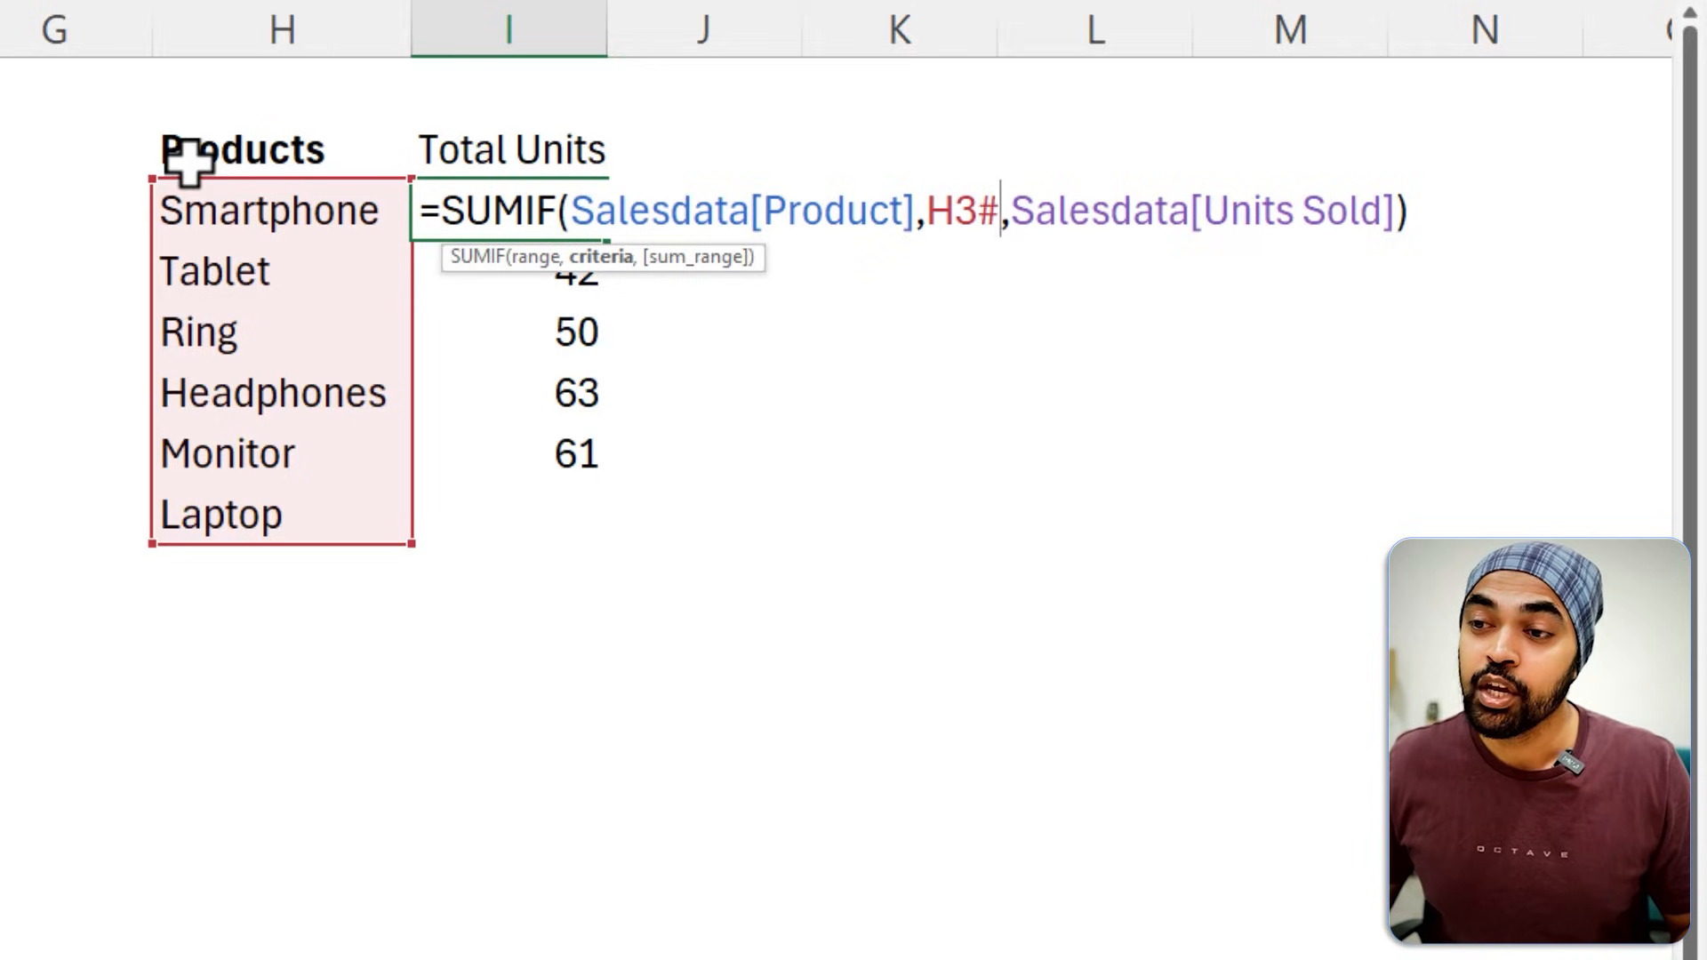
key("ctrl+2")
mouse_move(118, 178)
left_mouse_down()
mouse_move(126, 447)
mouse_move(111, 478)
left_mouse_up()
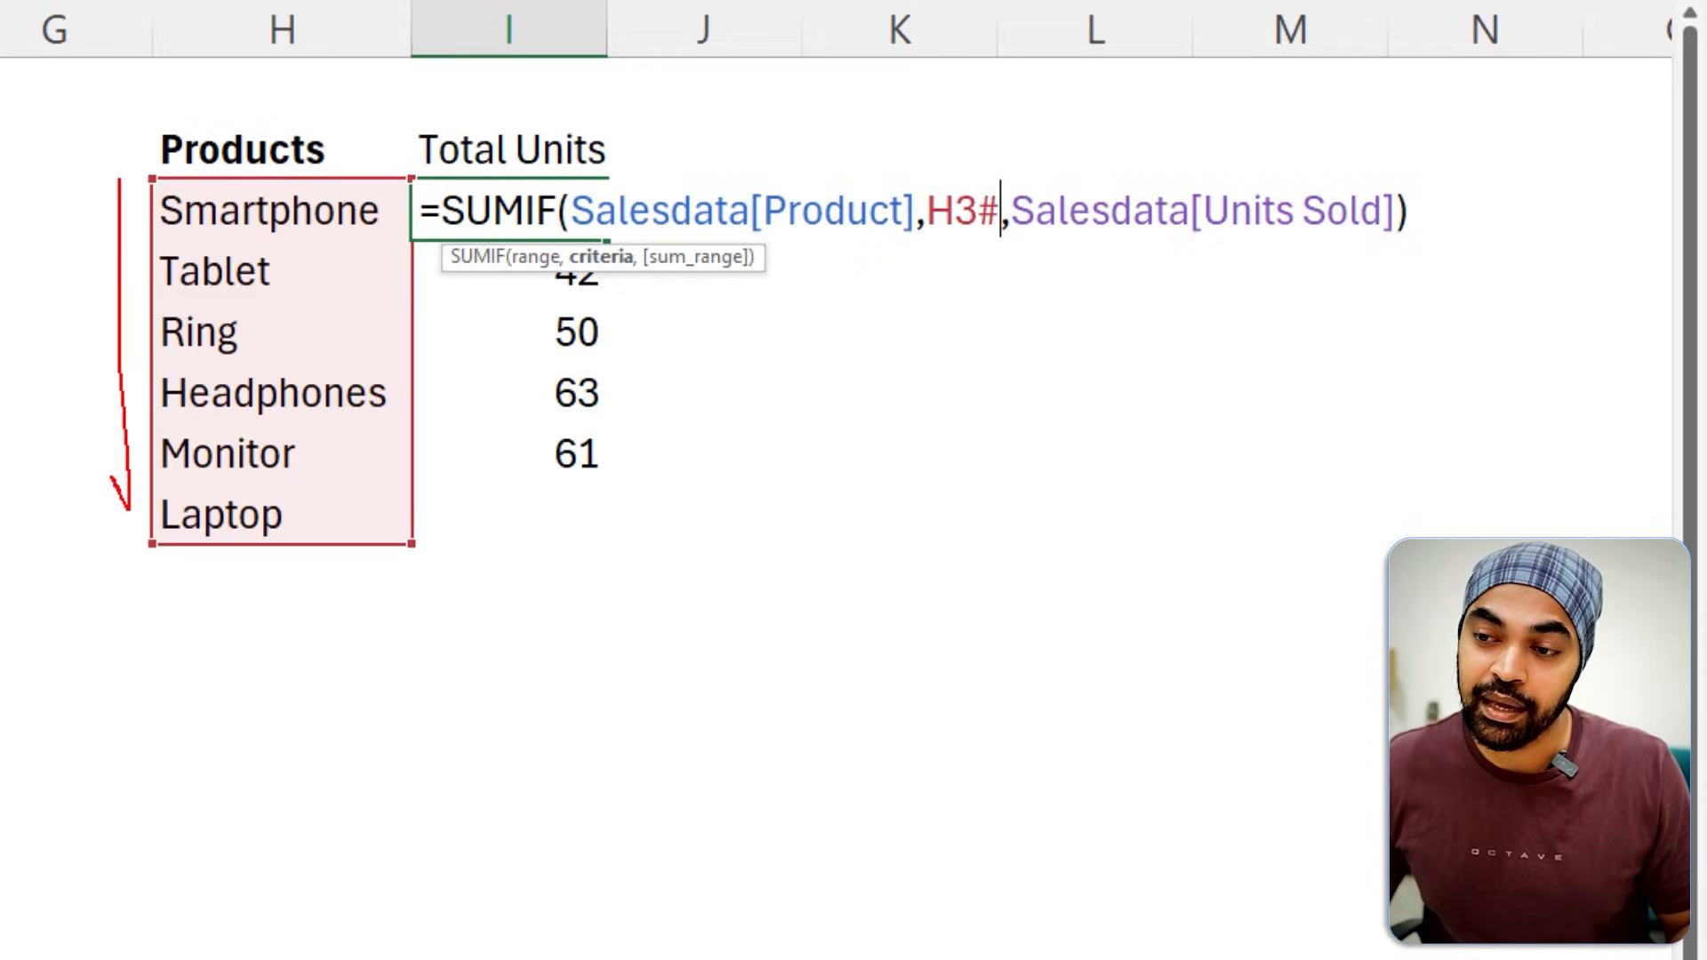
key("Escape")
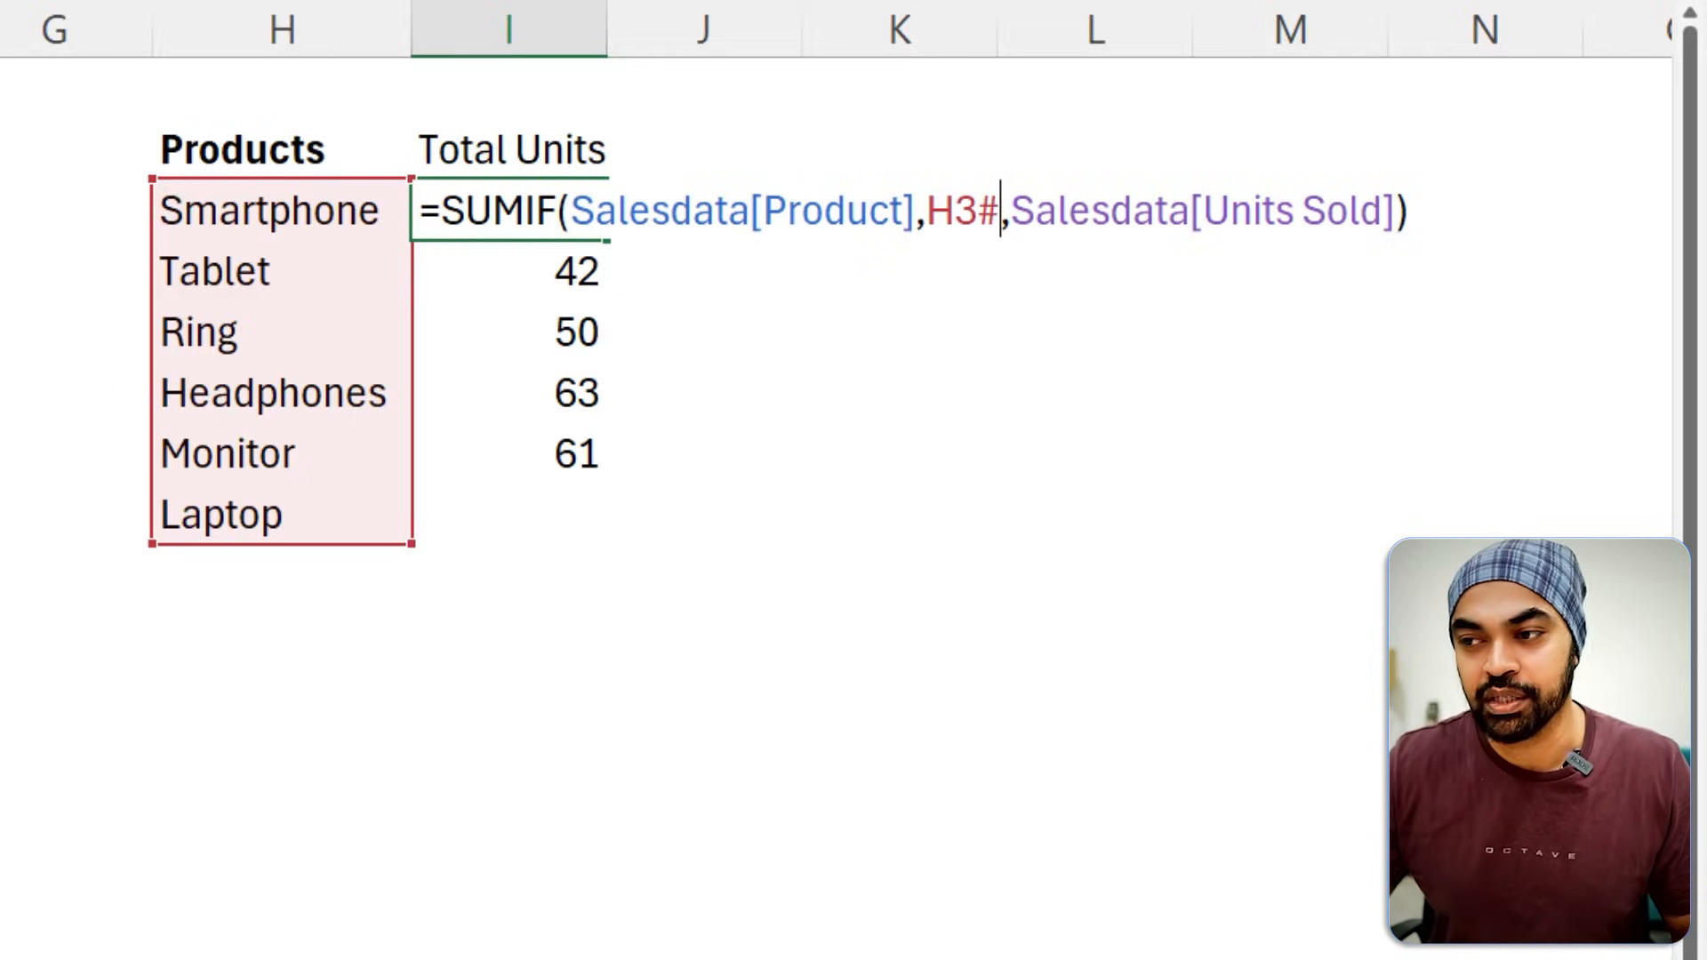
key("Return")
Clear the old individual SUMIF formulas in the Tablet through Monitor rows of Total Units.
key("ctrl+shift+Down")
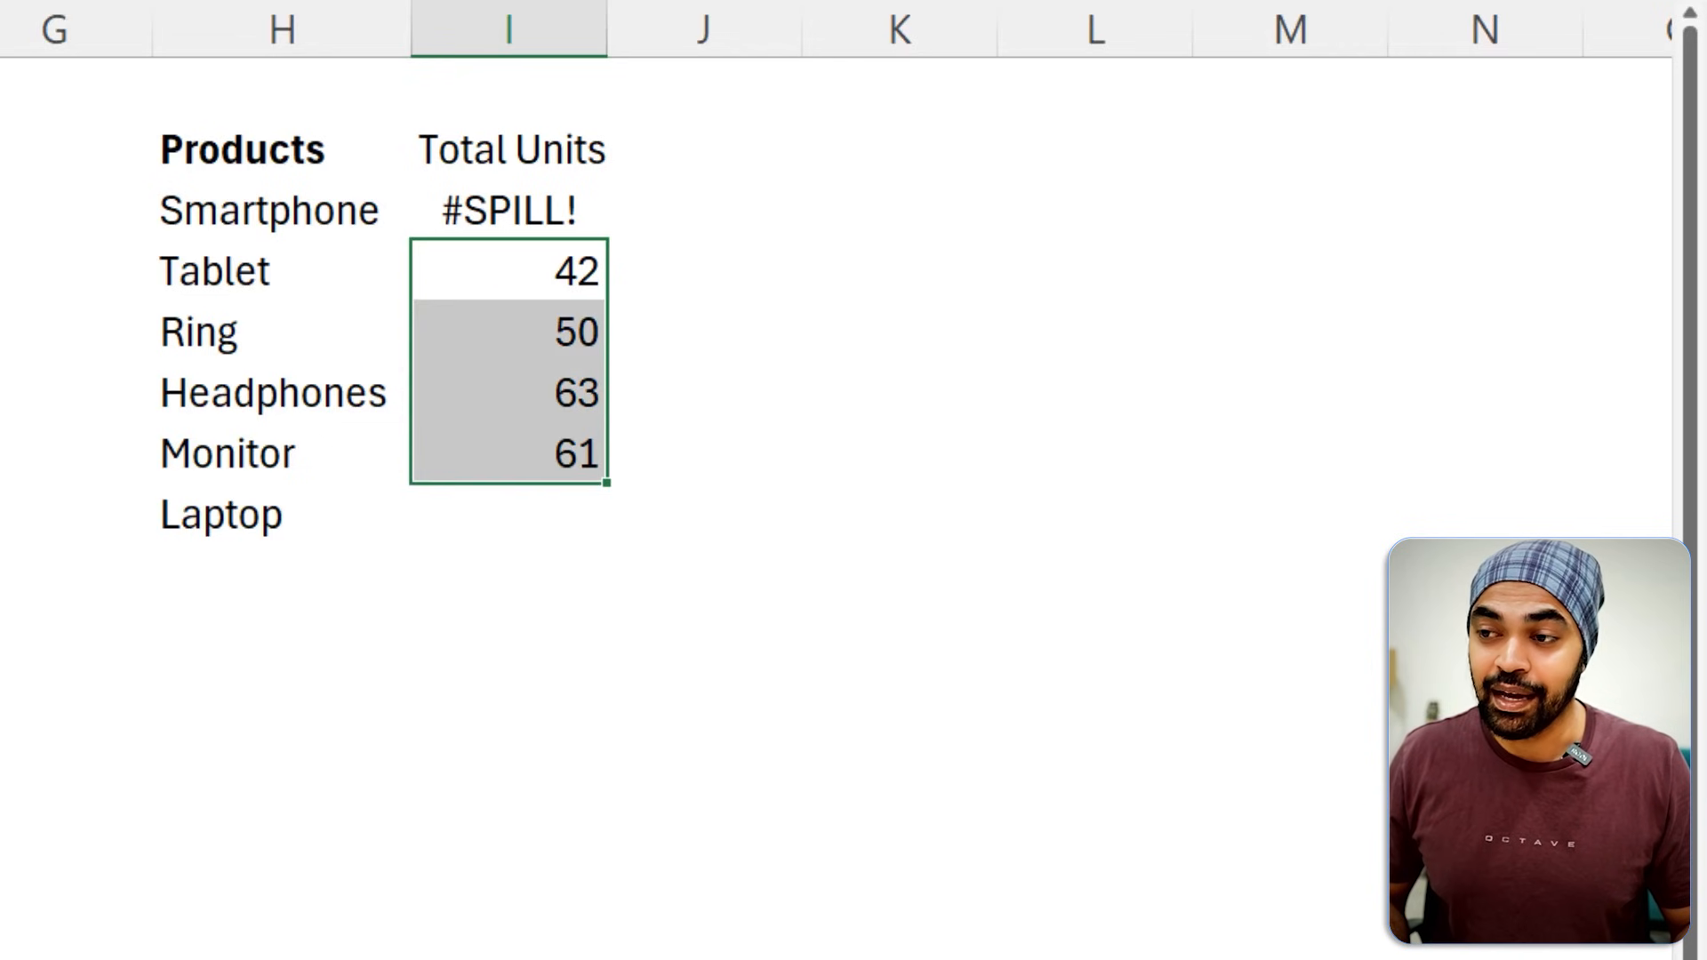
key("Delete")
key("Up")
key("Down")
key("Down")
key("Down")
key("Down")
key("Down")
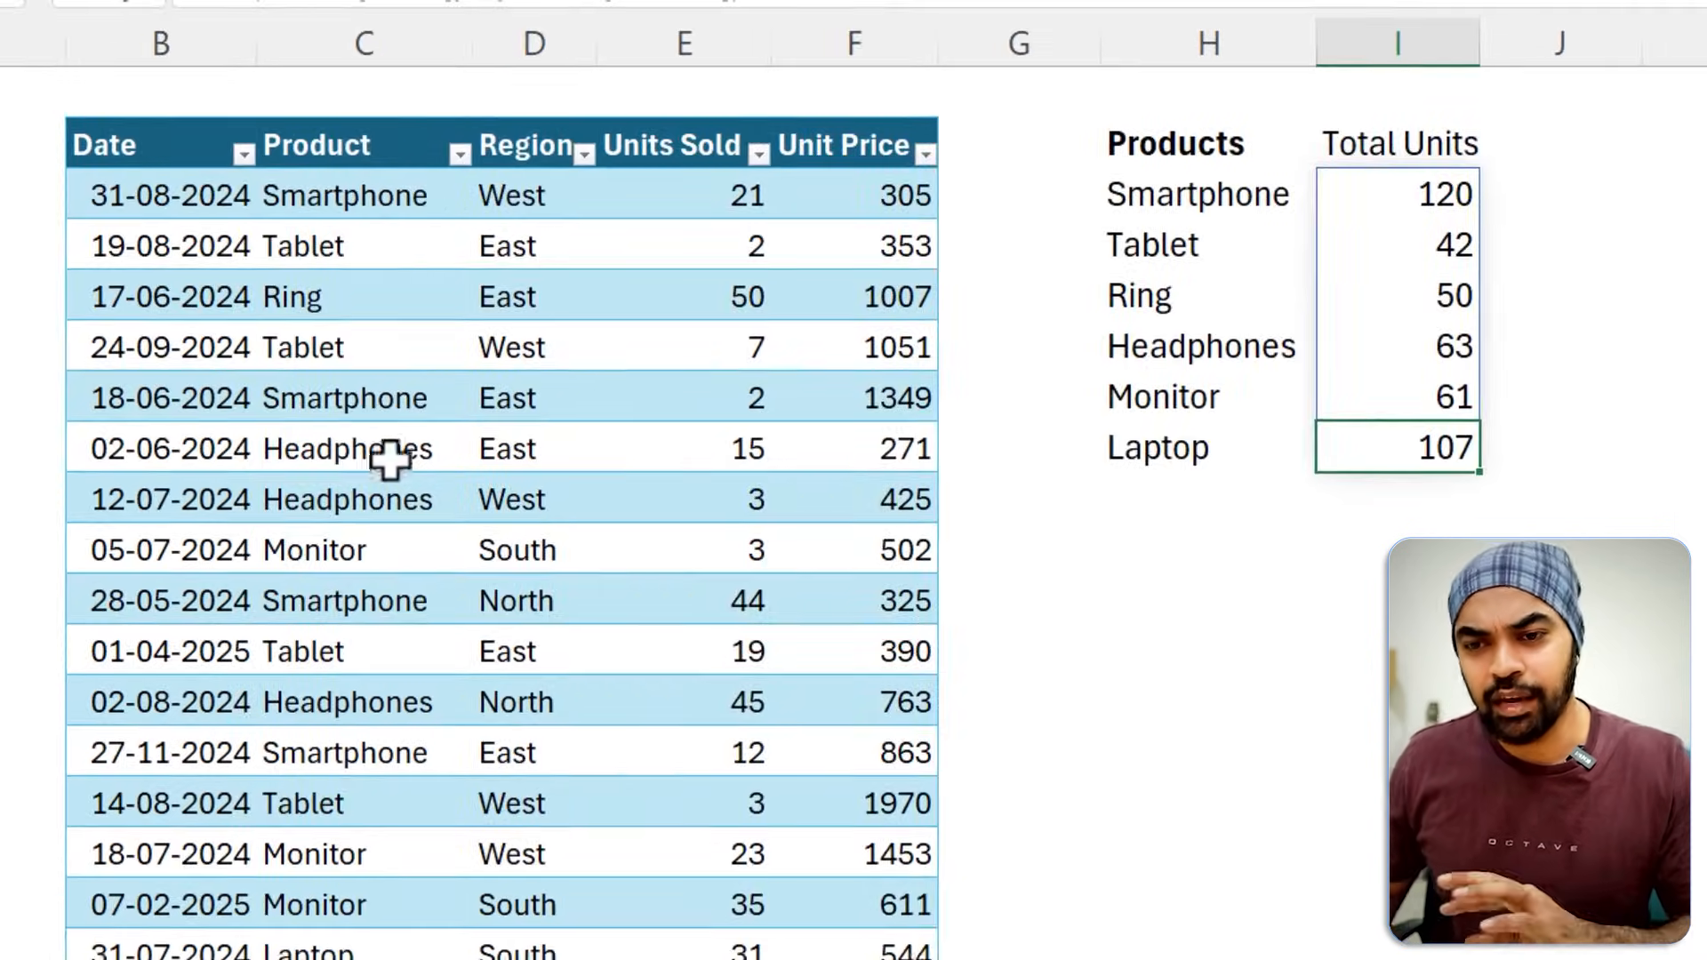
Change the product of the 18-06-2024 sales record to Mobile.
left_click(125, 402)
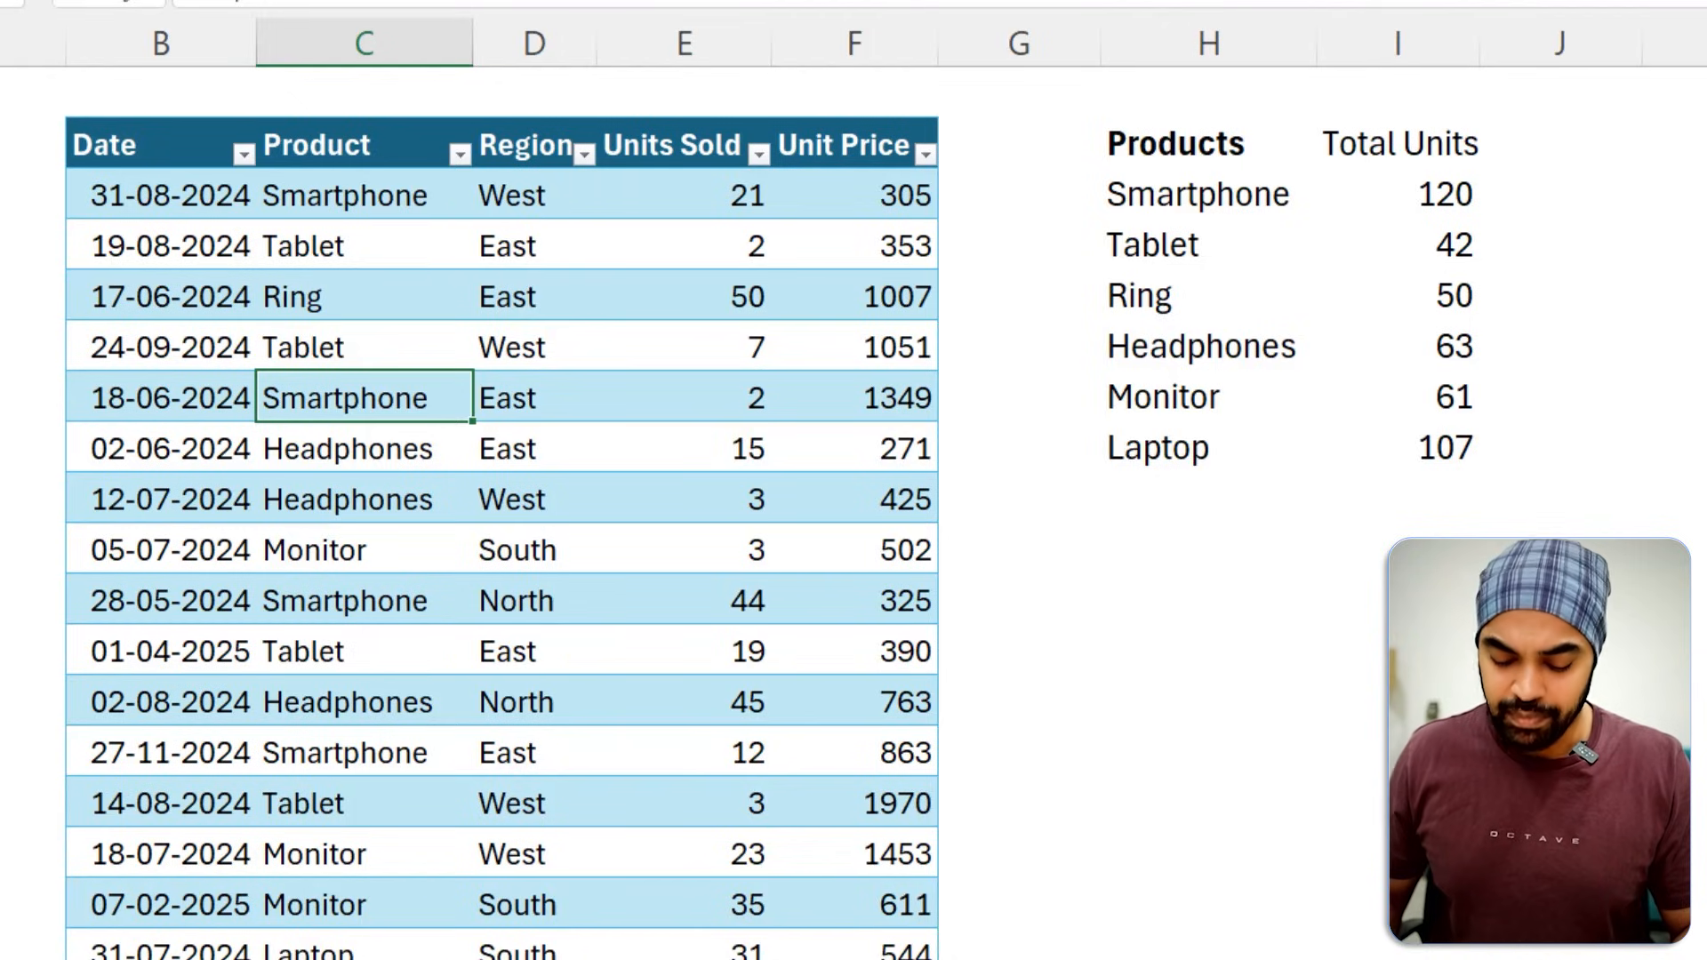
type("Mobile")
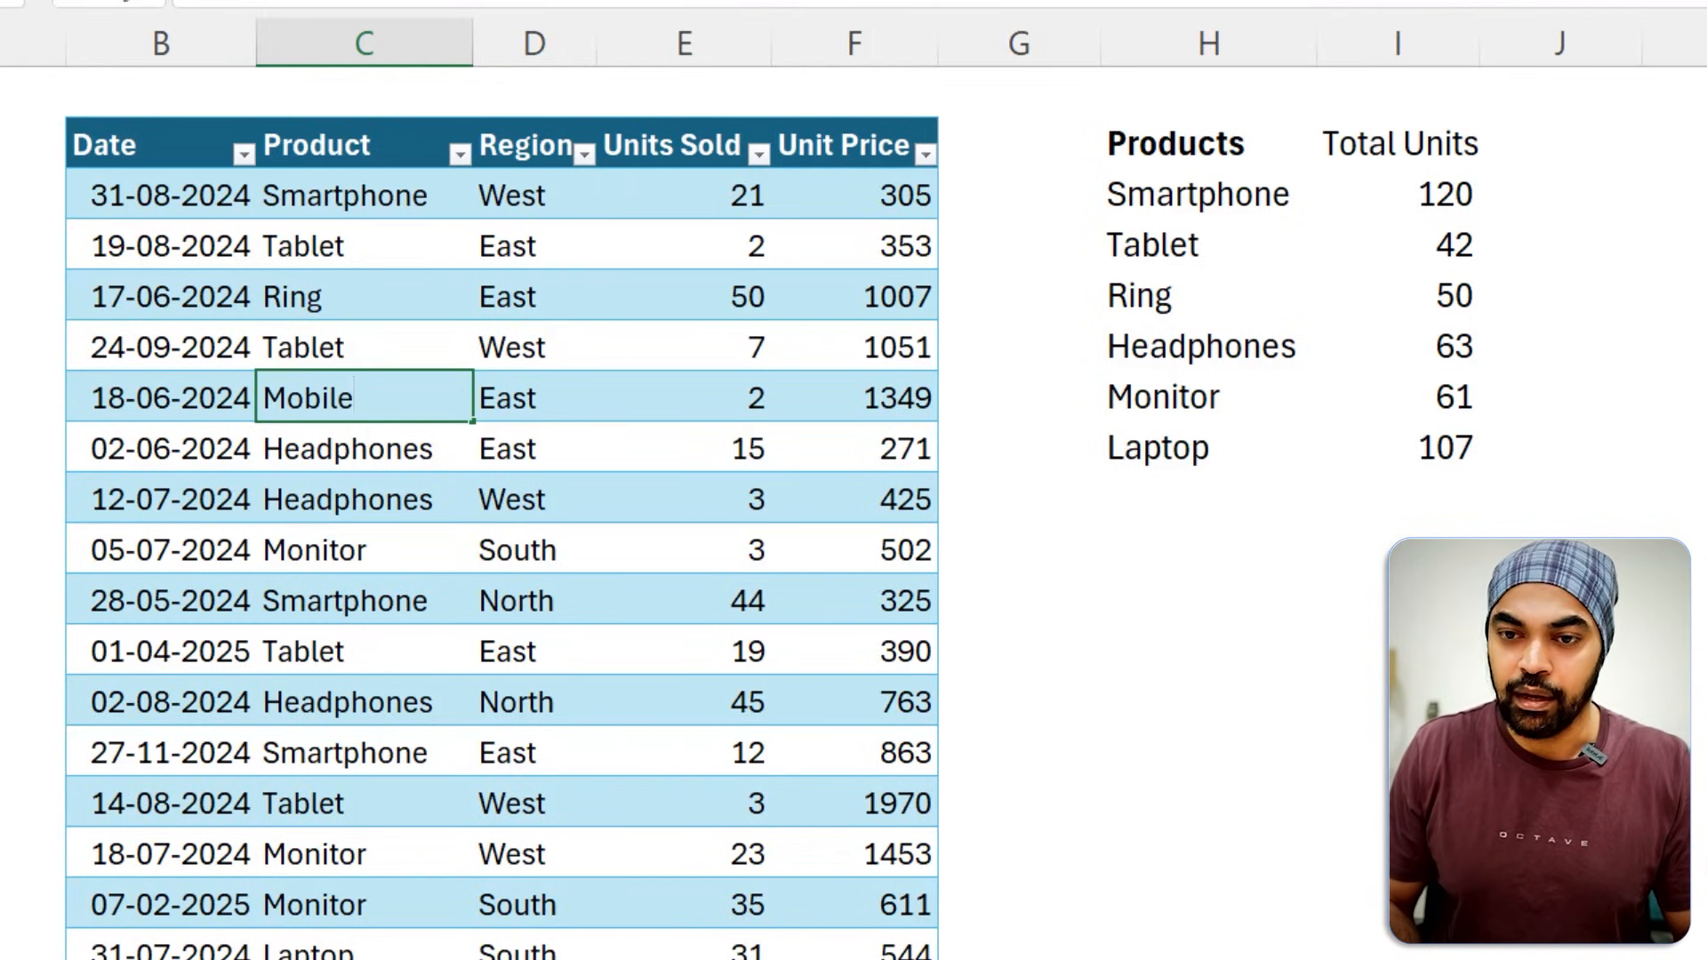
key("Return")
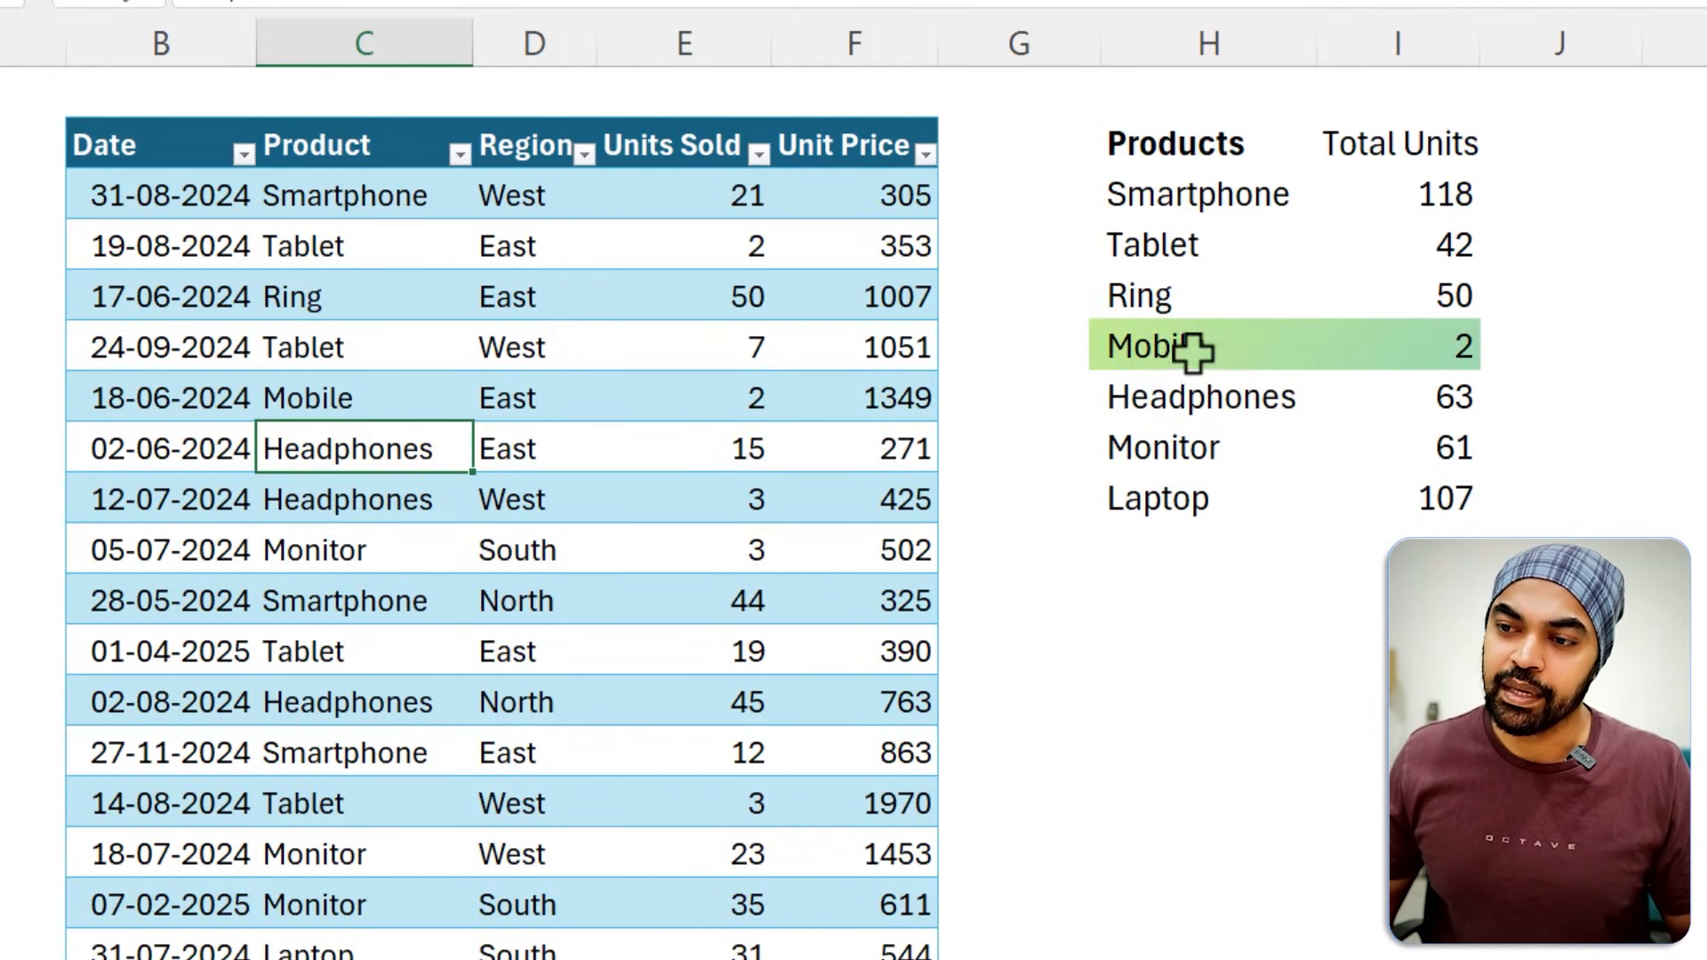
left_click(1458, 351)
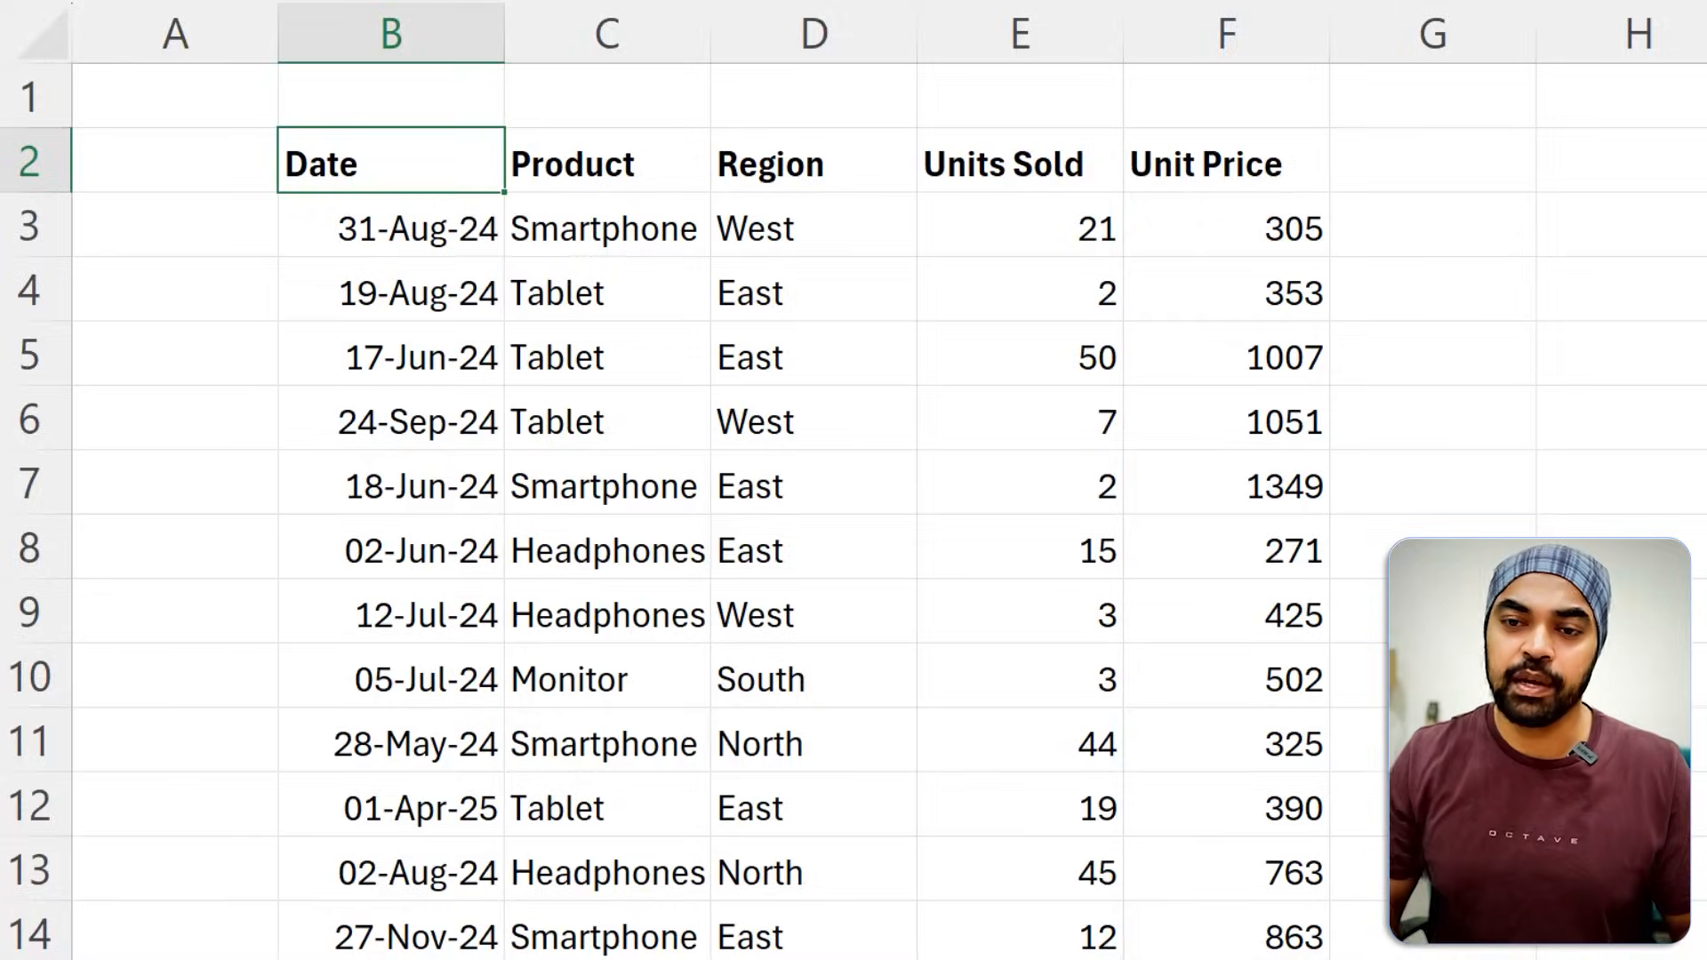
Add the header Sno in A2, beside the Date column of the plain sales range.
key("ctrl+shift+Down")
key("ctrl+shift+Right")
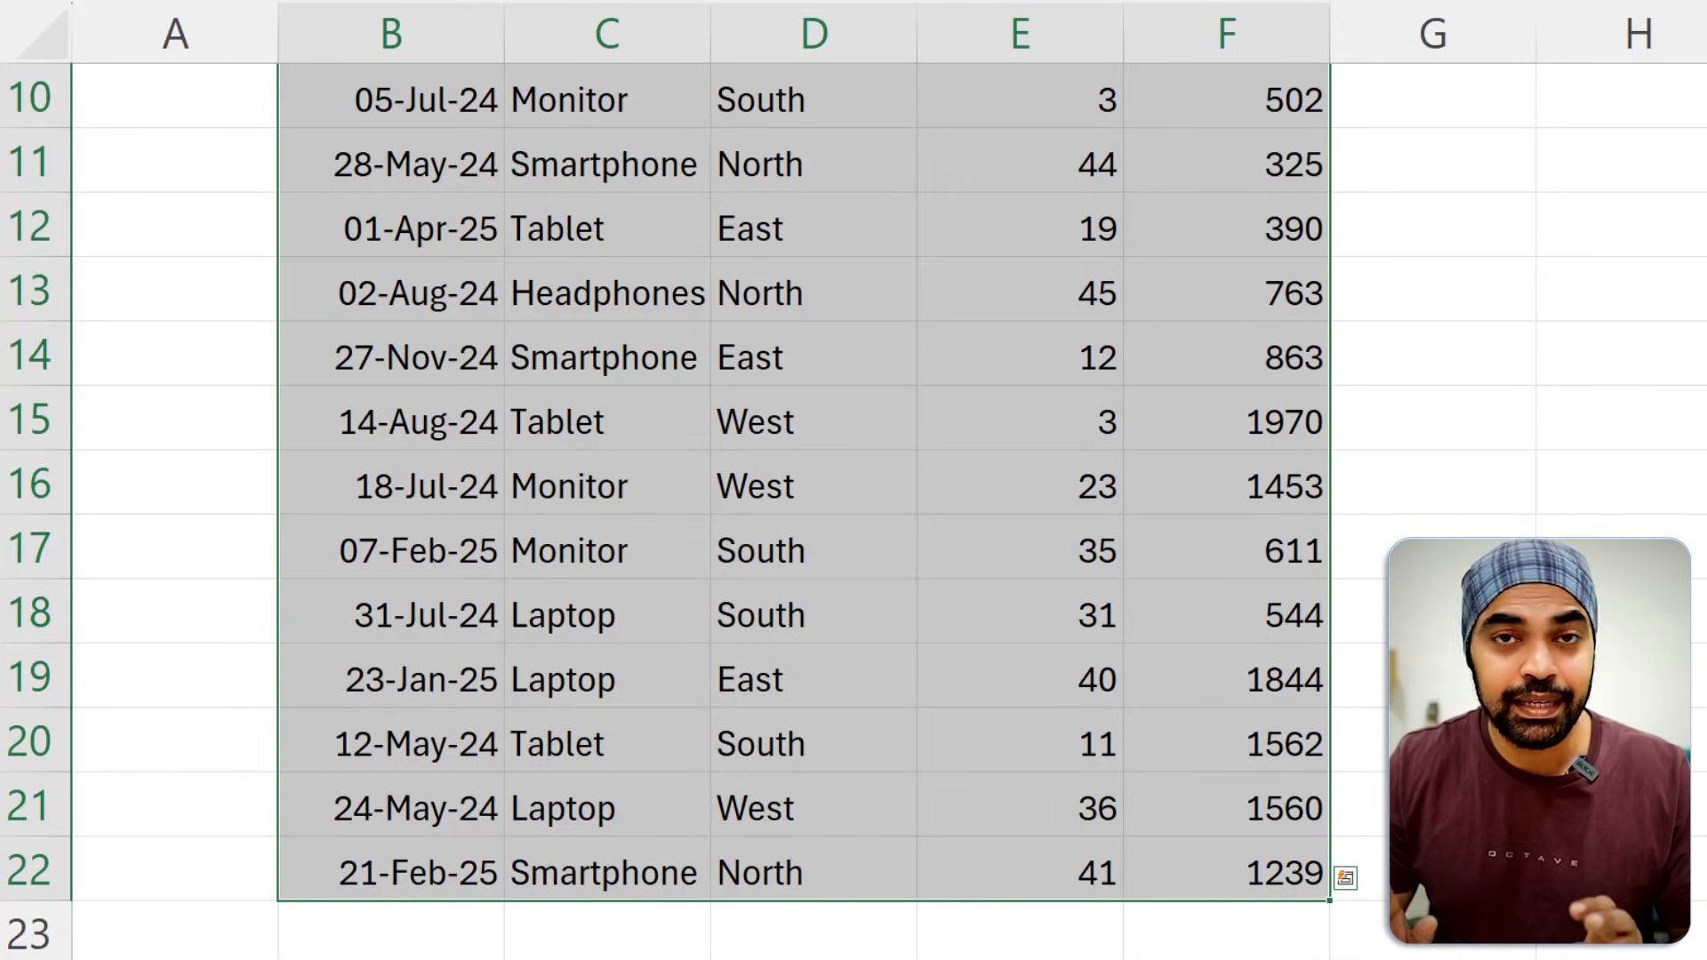
key("Up")
key("Down")
key("Left")
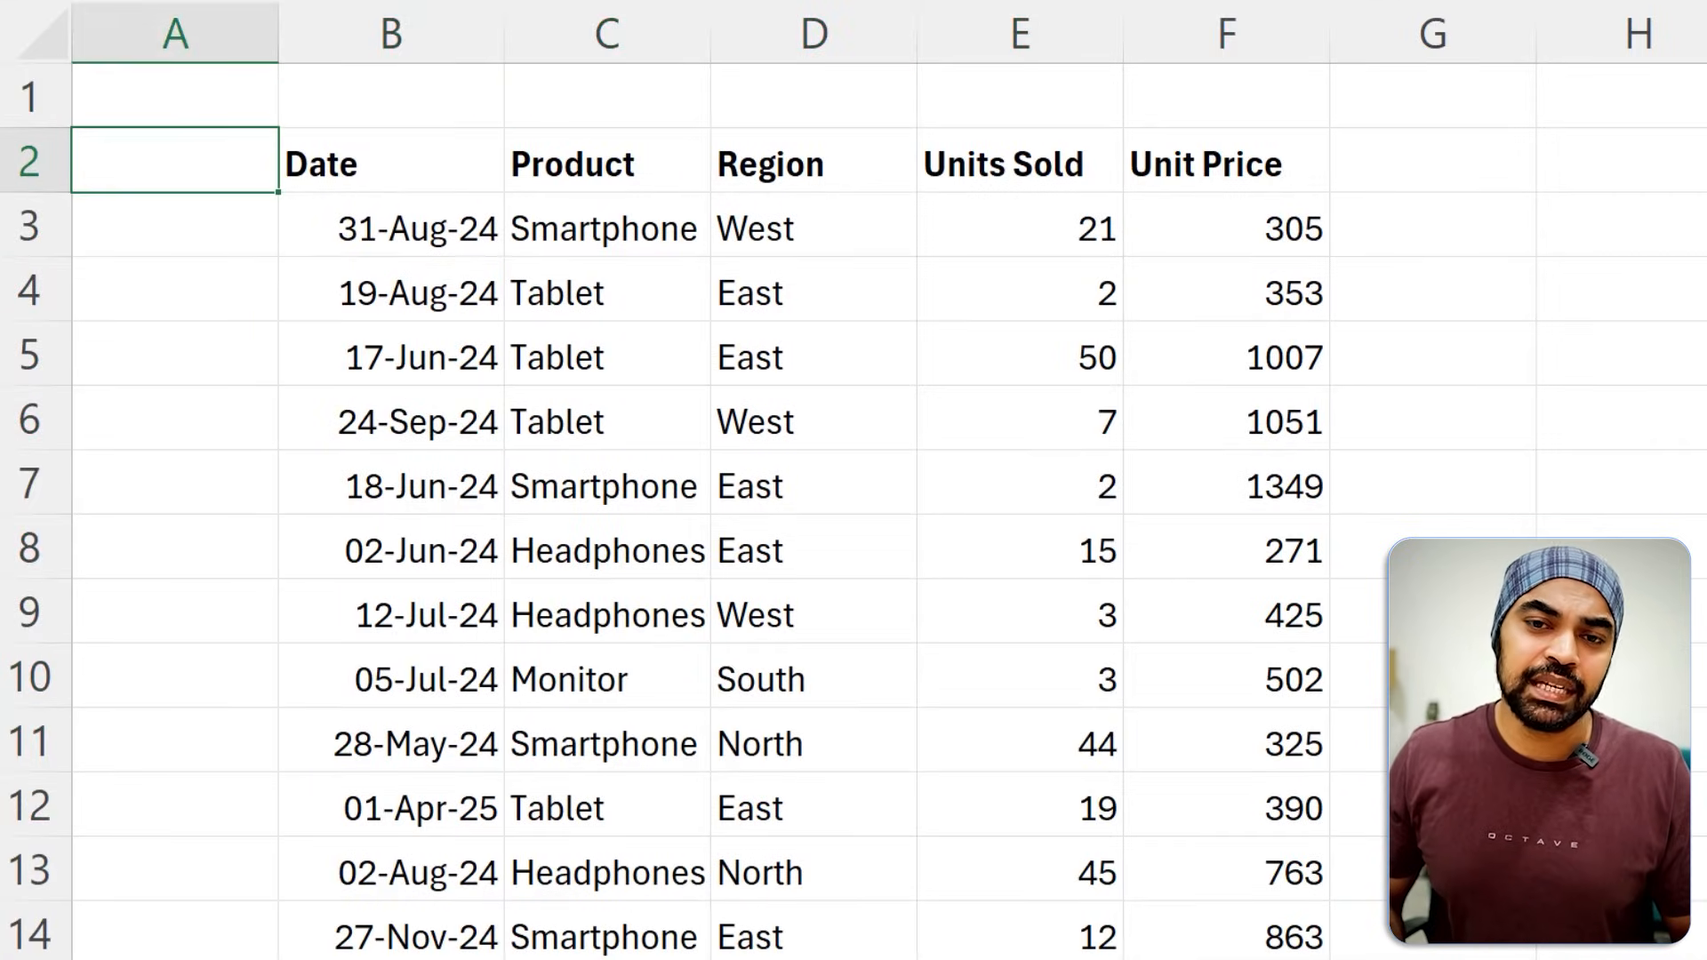
type("Sno")
key("Return")
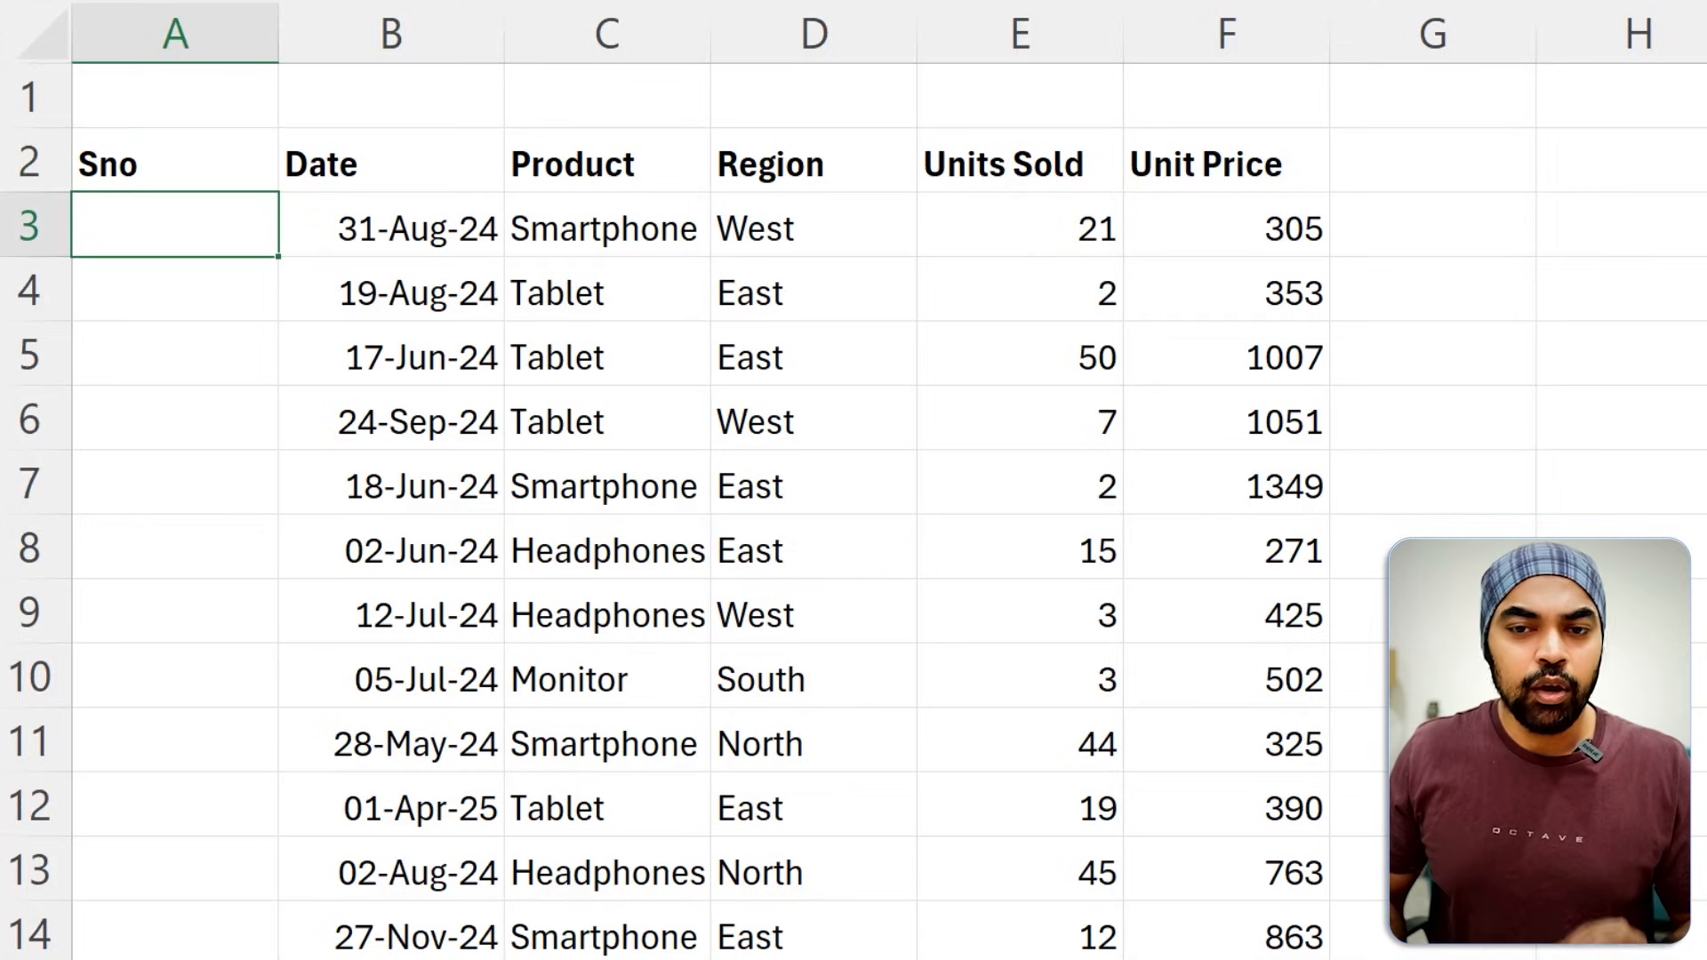
Examine the end of the sales data and the empty row 23 where a new record would go.
key("Right")
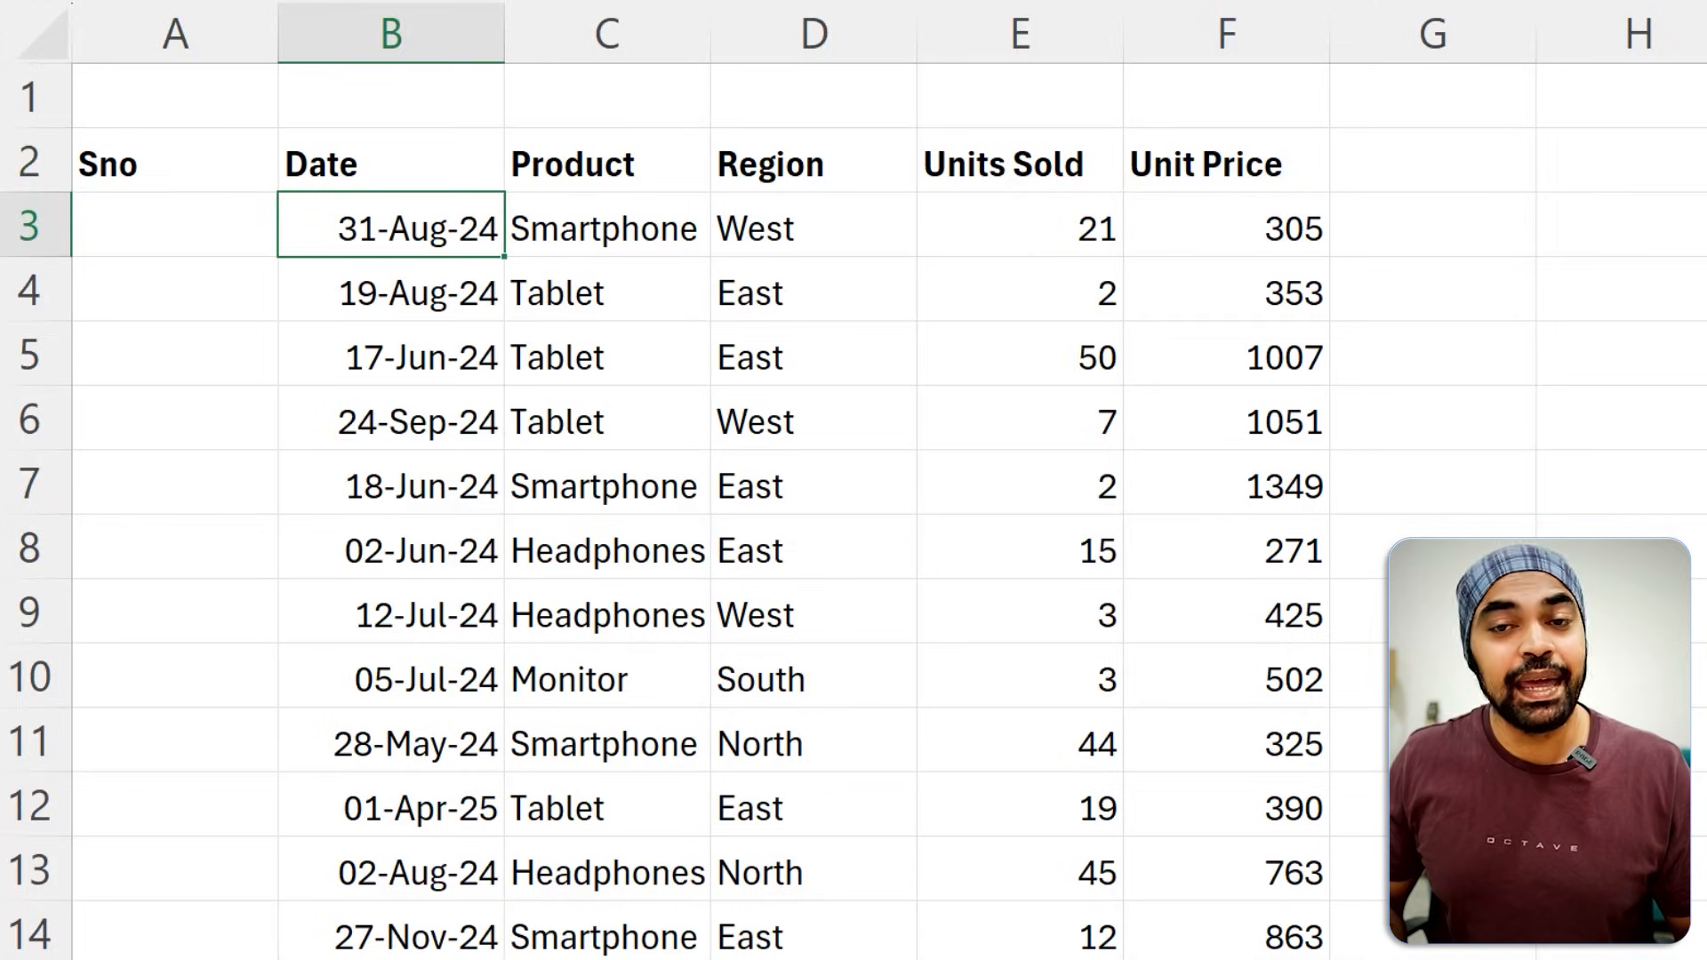
key("ctrl+Down")
key("Down")
key("Down")
key("Up")
key("shift+Right")
key("shift+Right")
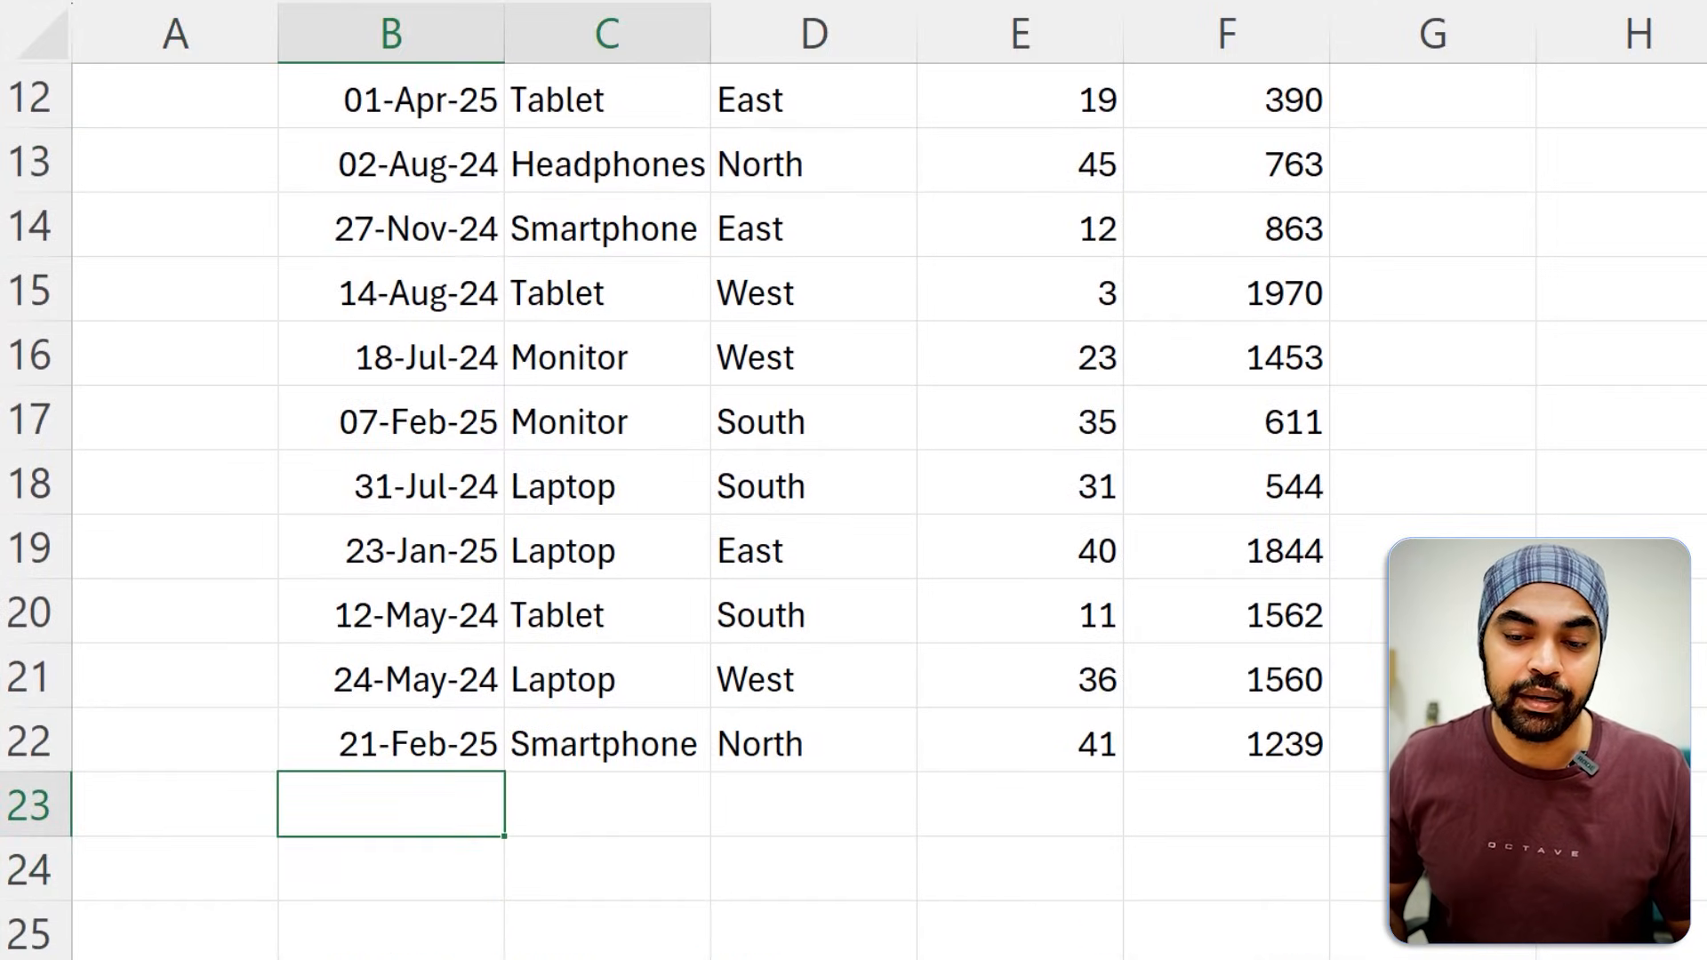
key("shift+Right")
key("shift+Right")
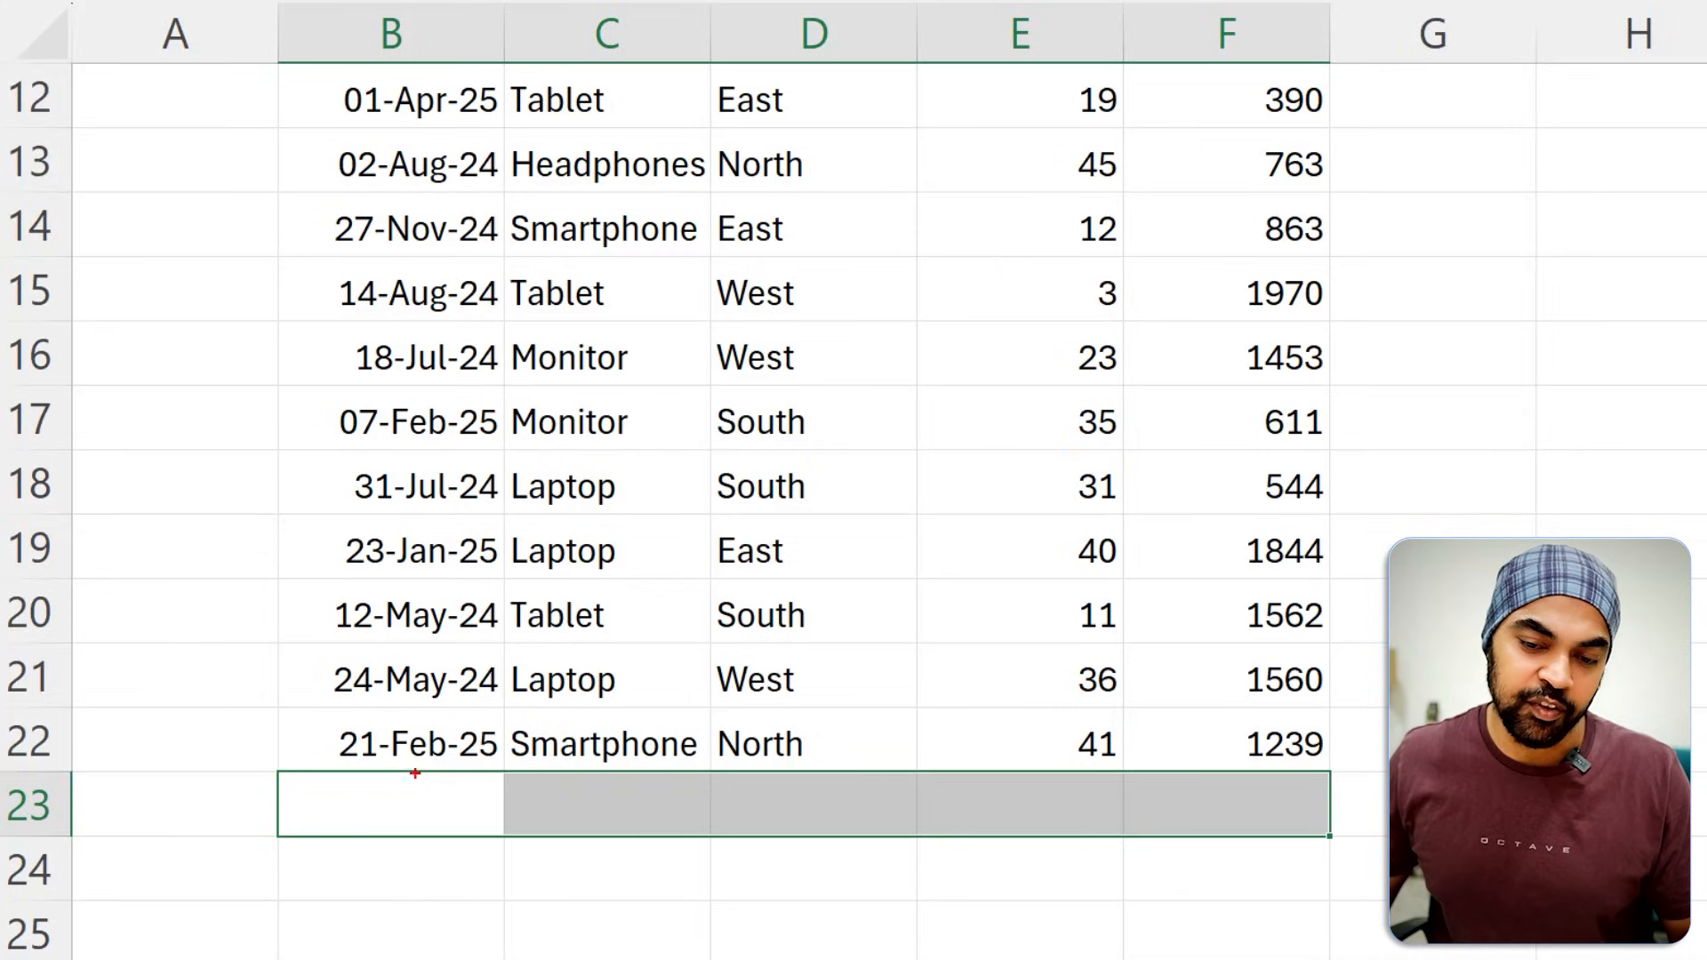
left_click_drag(212, 669, 213, 765)
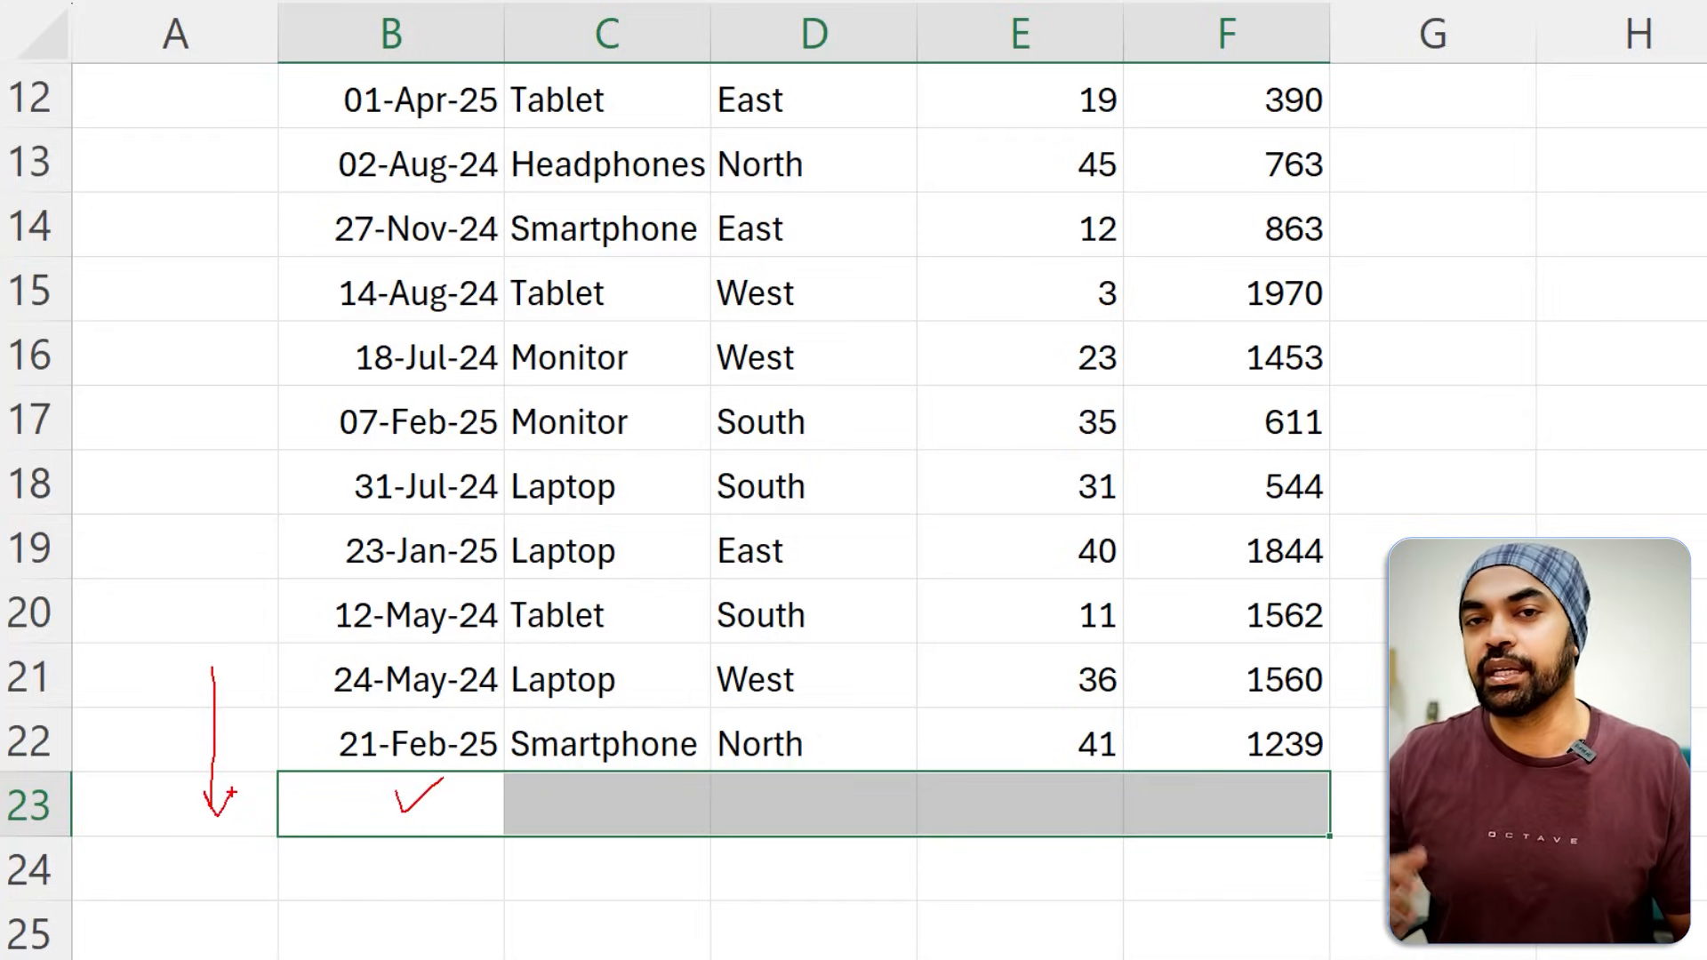
key("Escape")
Count the sales records in A3 with the formula =COUNTA(B3:B22).
key("Up")
key("ctrl+Up")
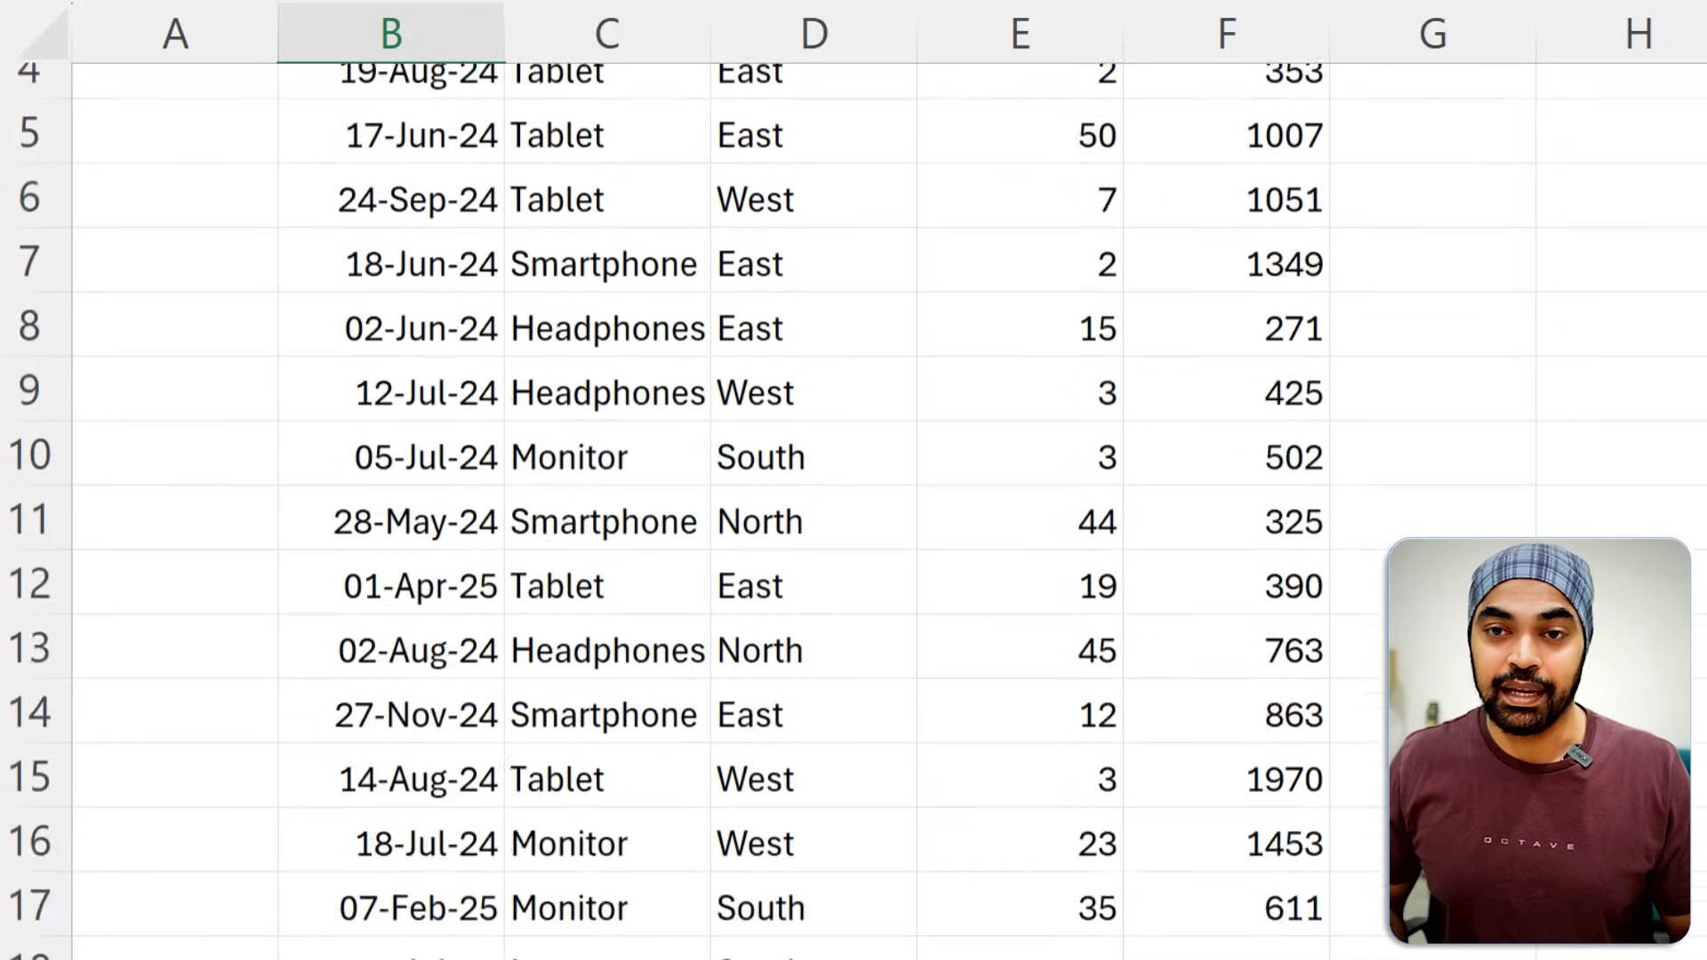
key("Down")
key("Left")
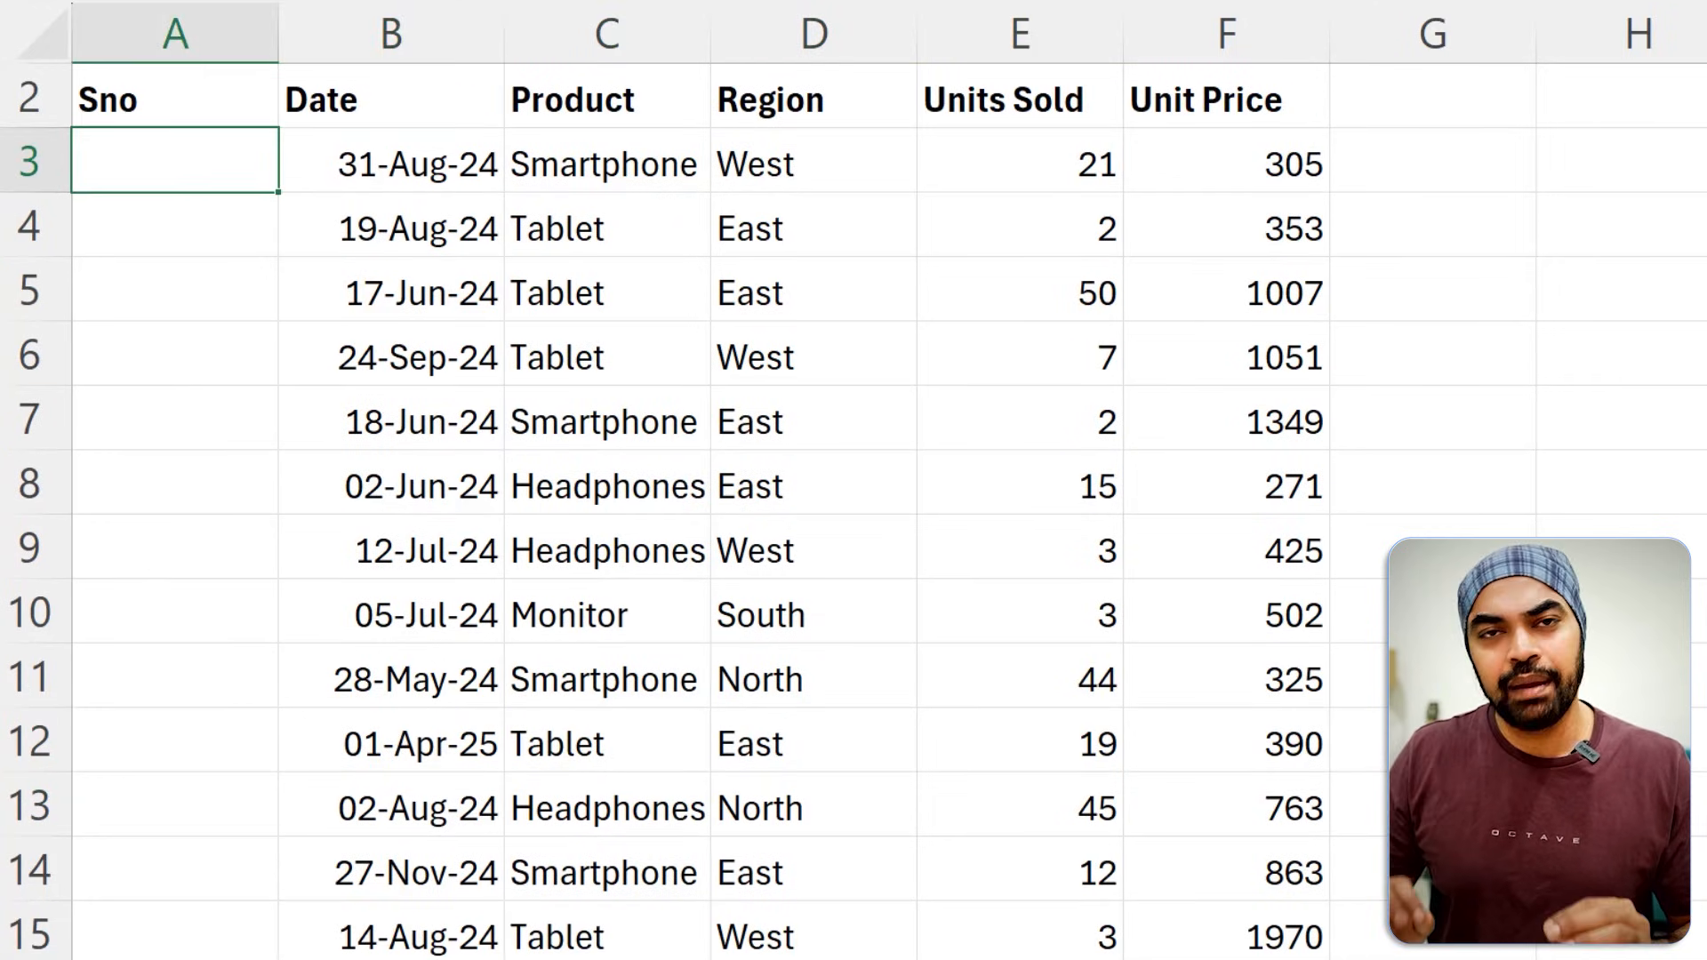
type("=")
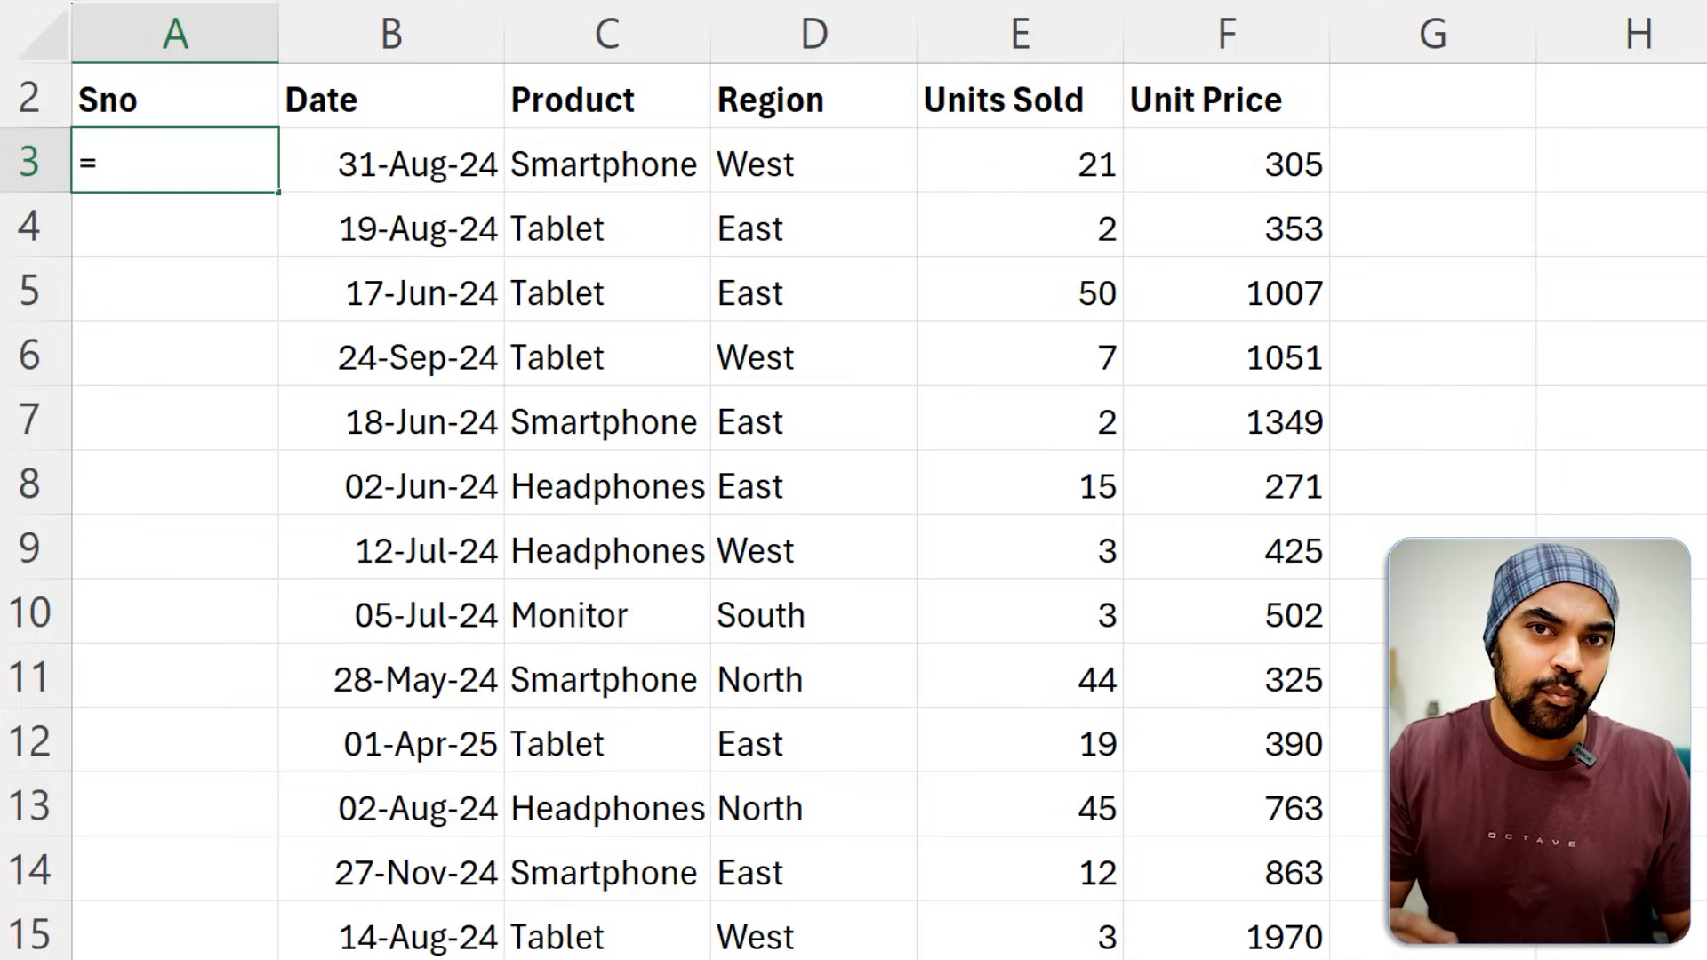
type("count")
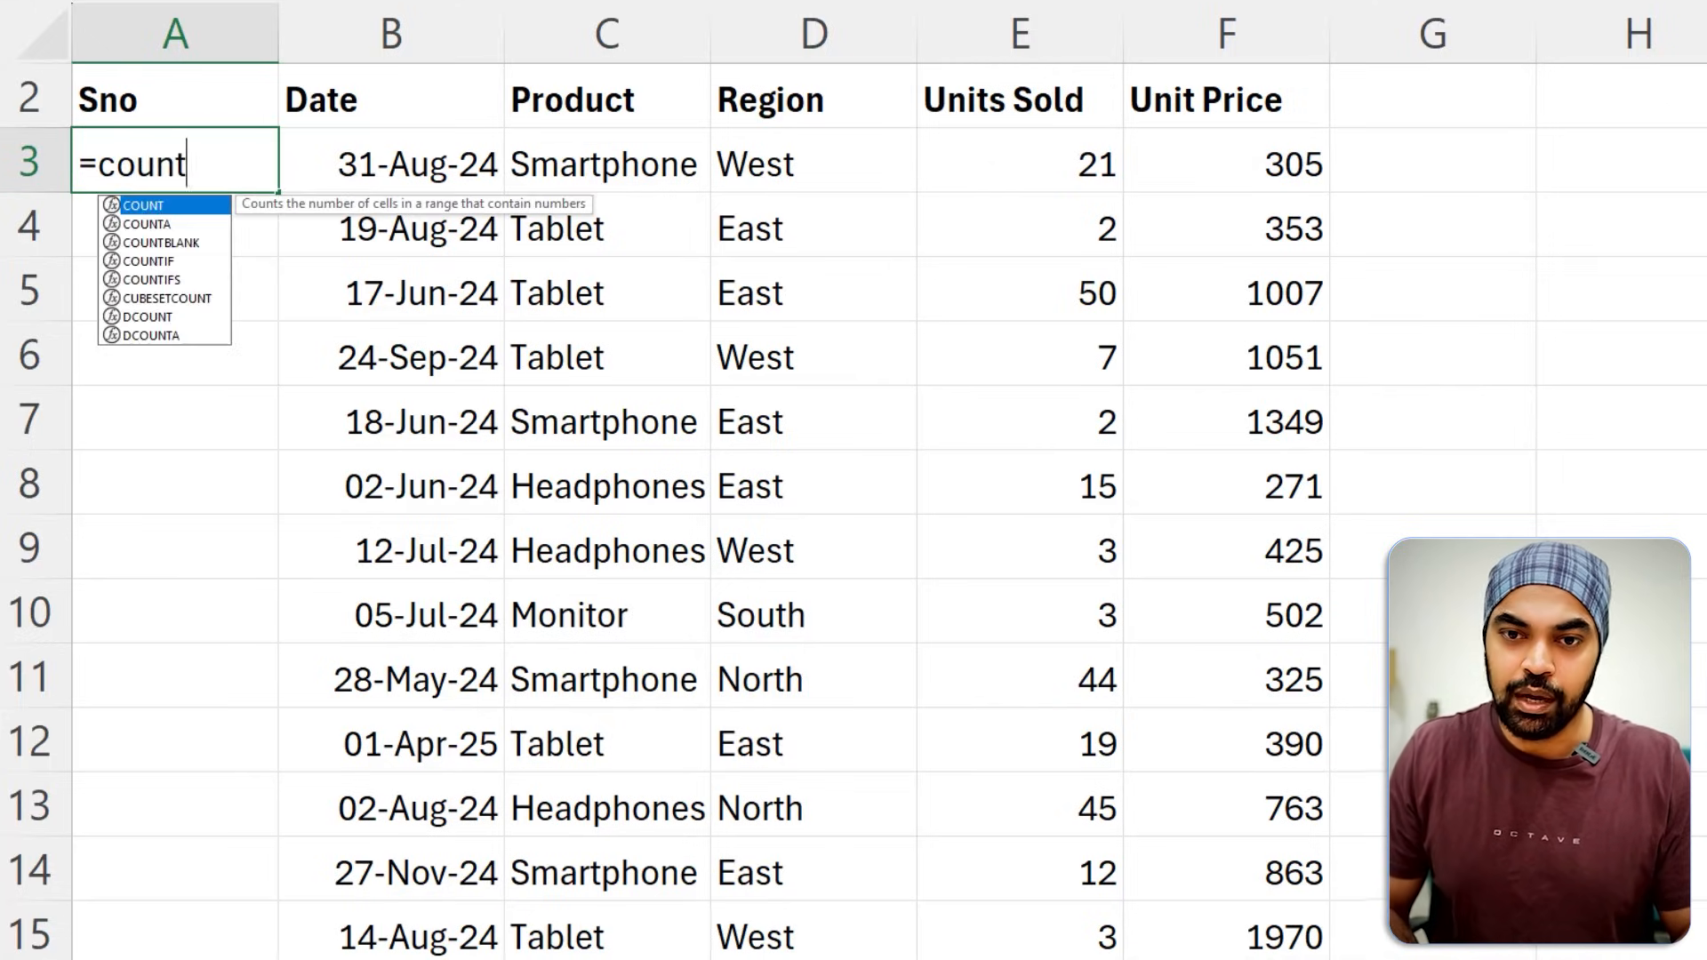
key("Tab")
key("BackSpace")
type("a")
key("Tab")
key("Right")
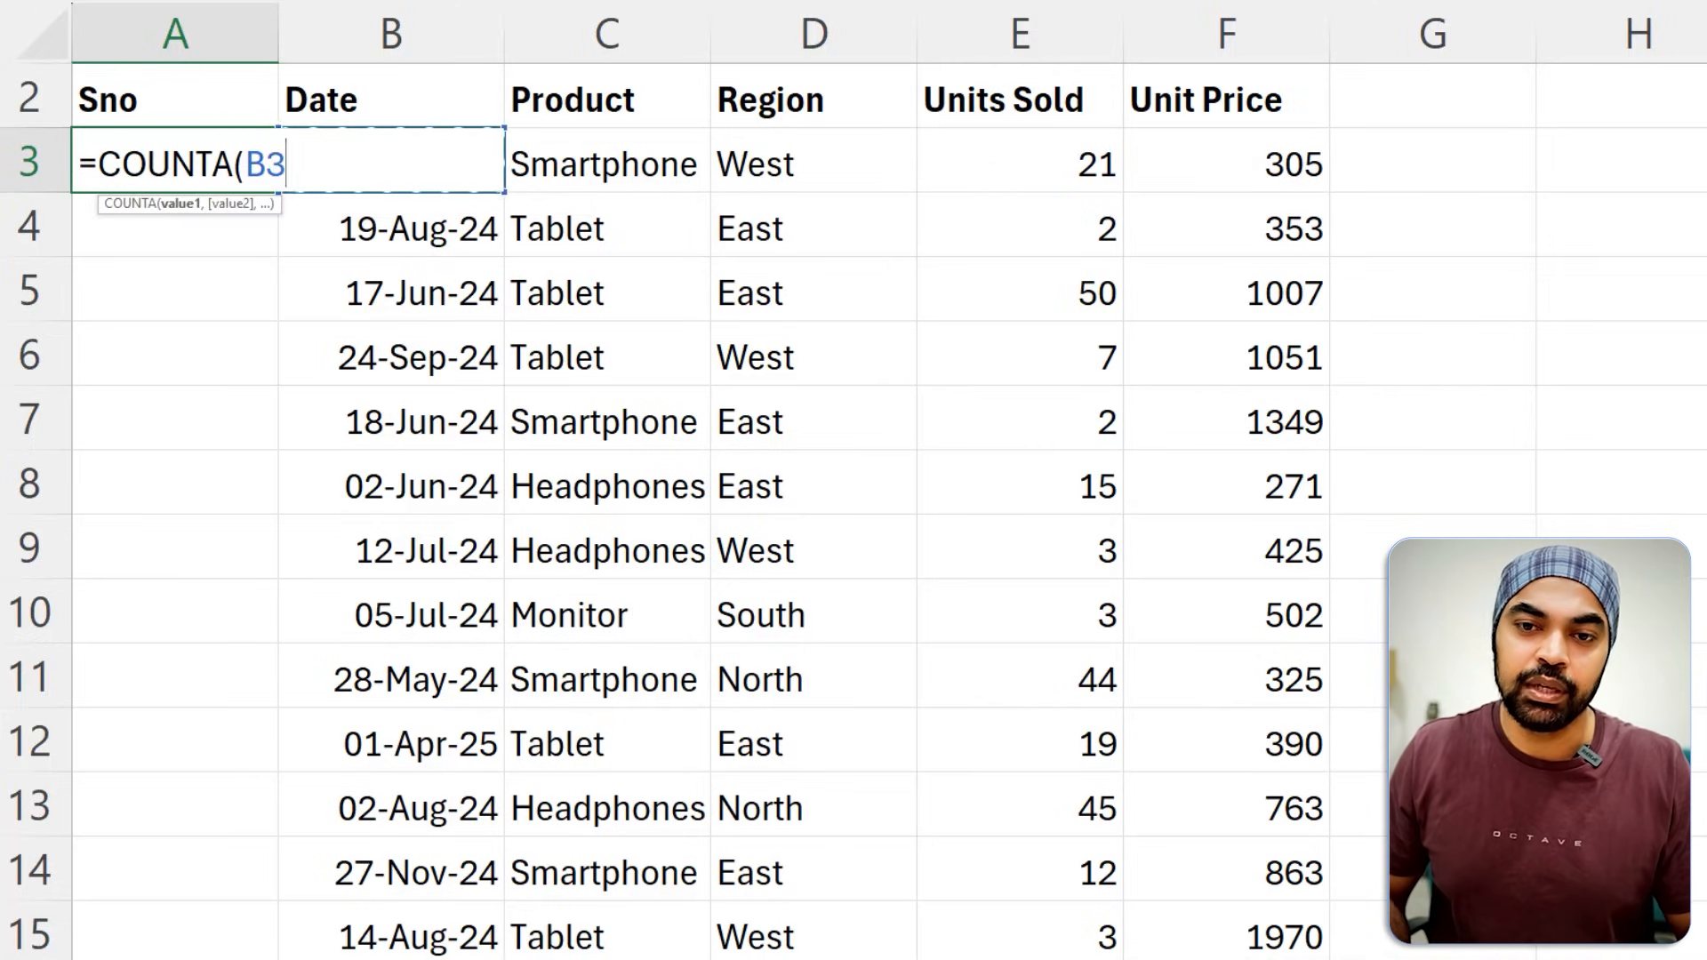
key("ctrl+shift+Down")
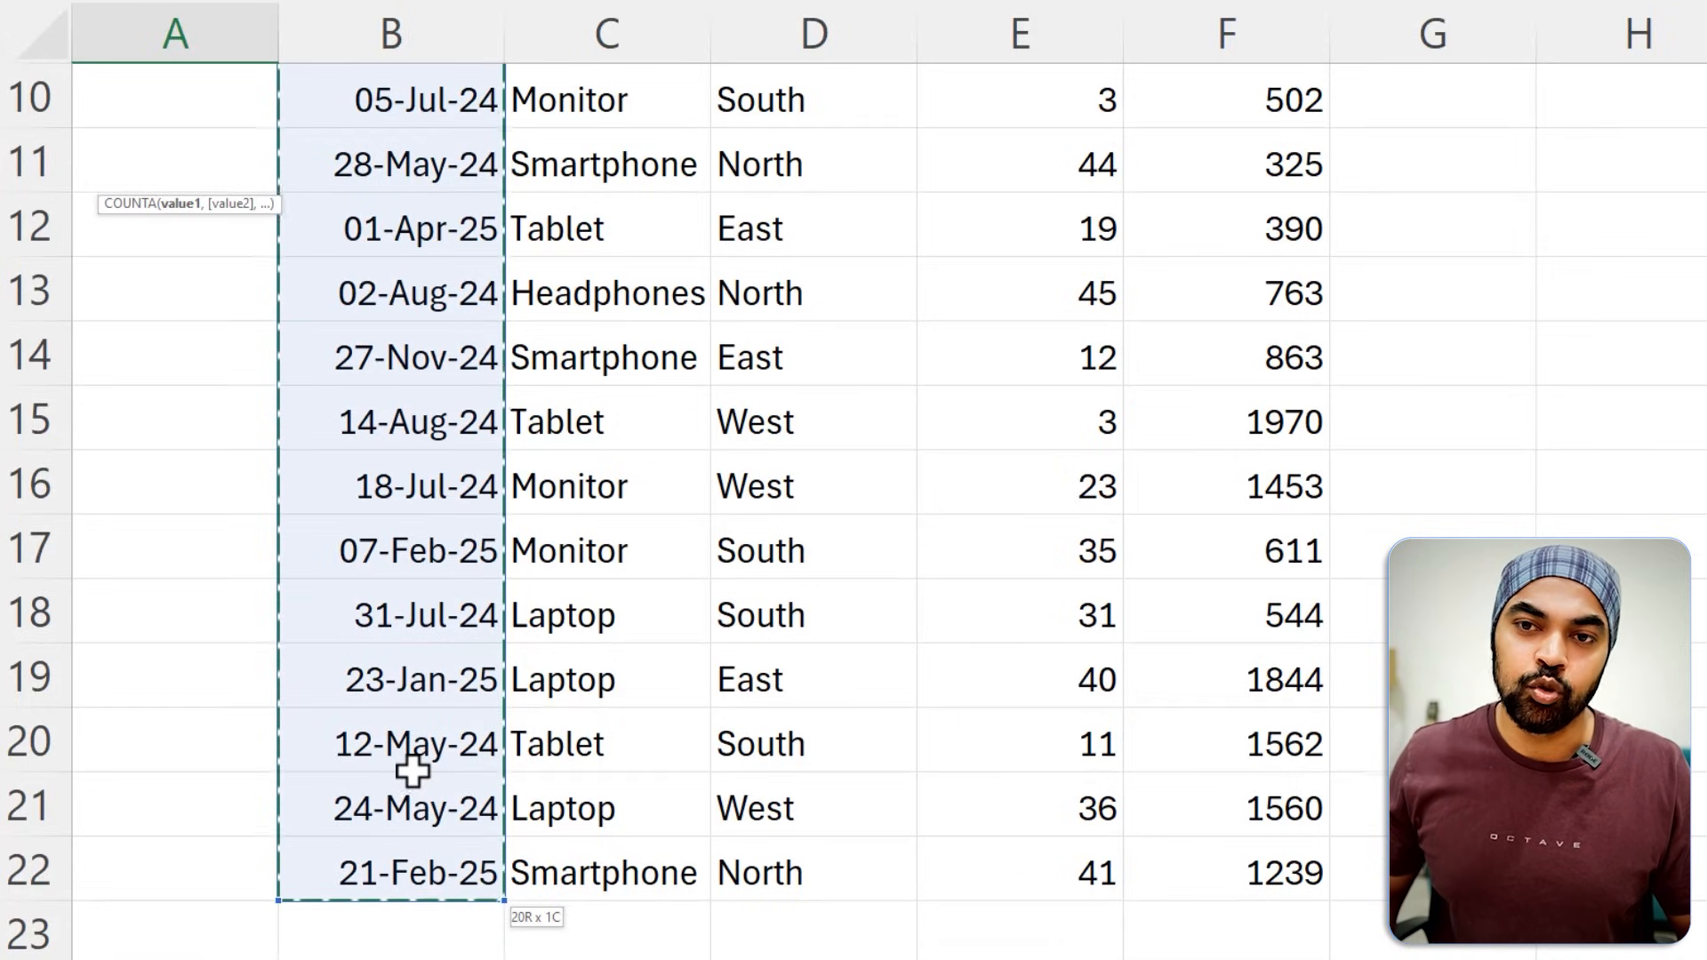
scroll(412, 770, "up", 3)
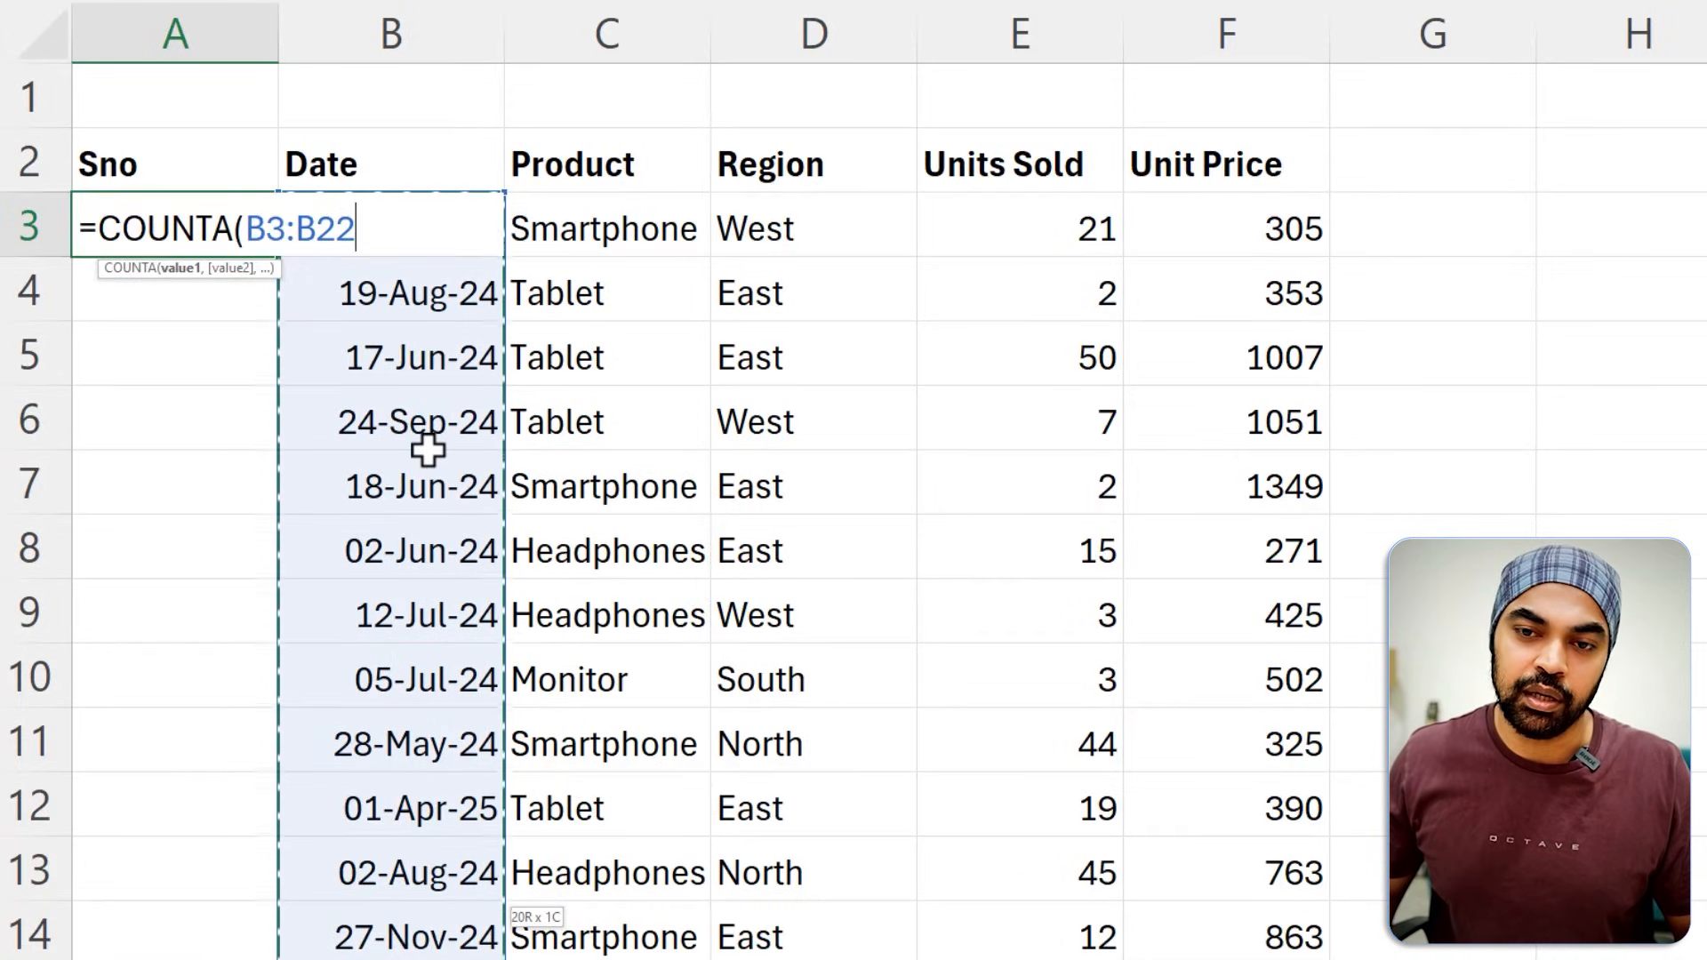
type(")")
key("Return")
key("Up")
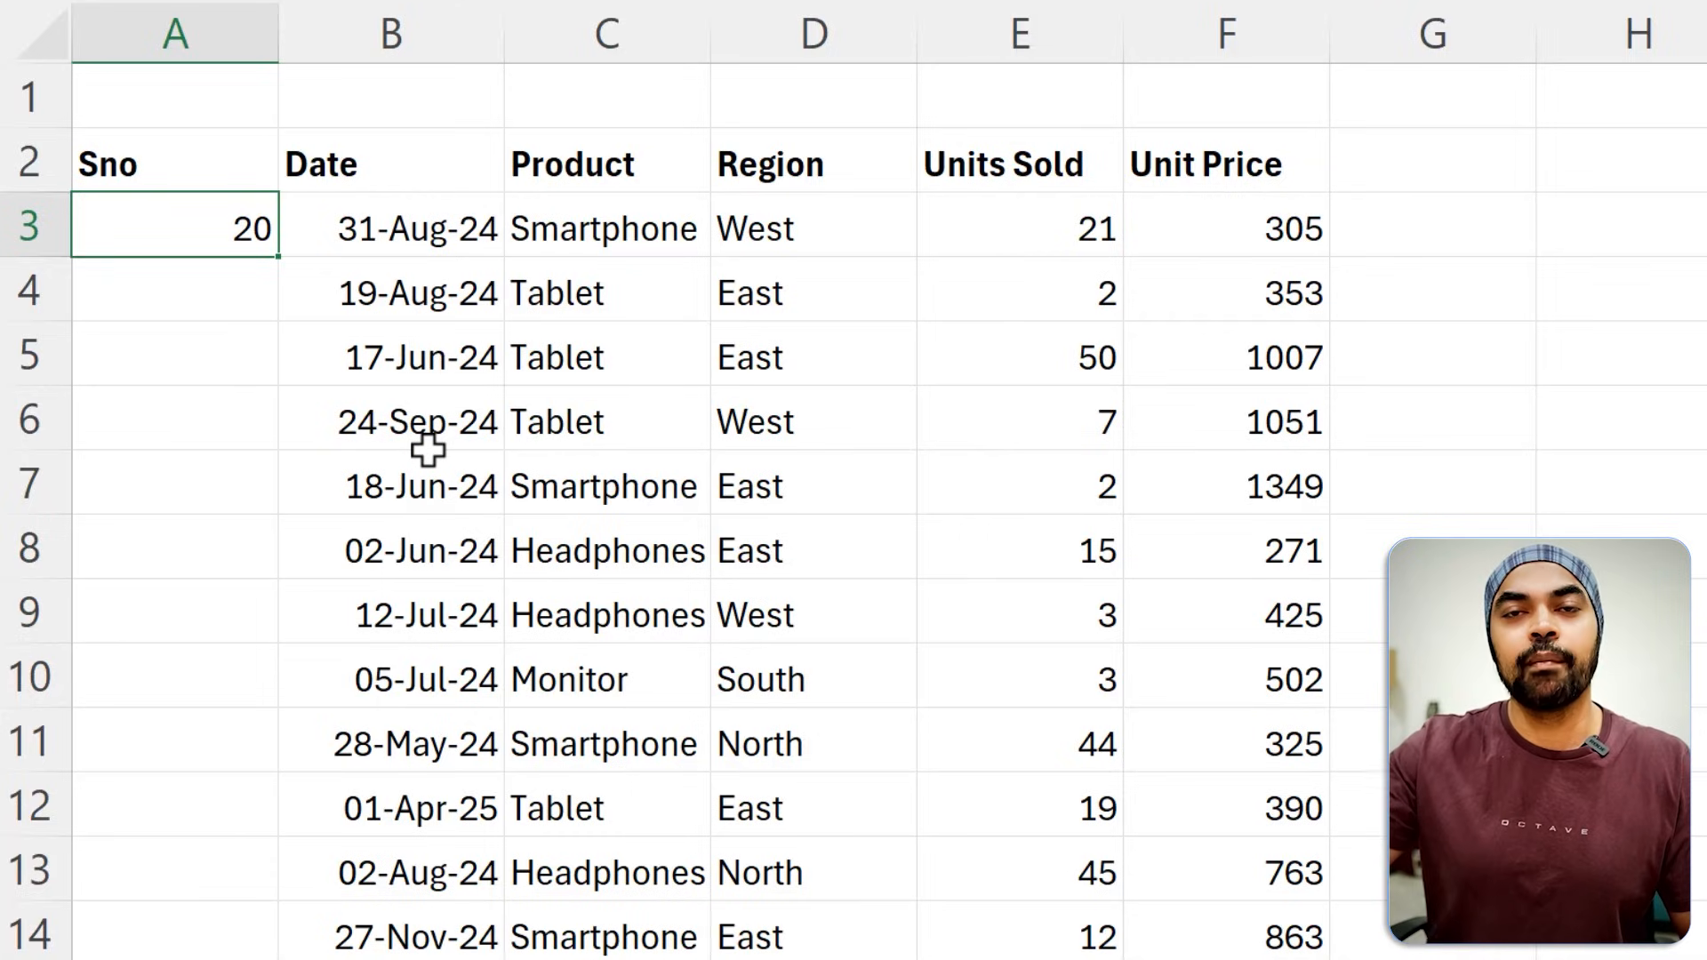
Wrap the record count in A3 in SEQUENCE so the formula reads =SEQUENCE(COUNTA(B3:B22)).
key("F2")
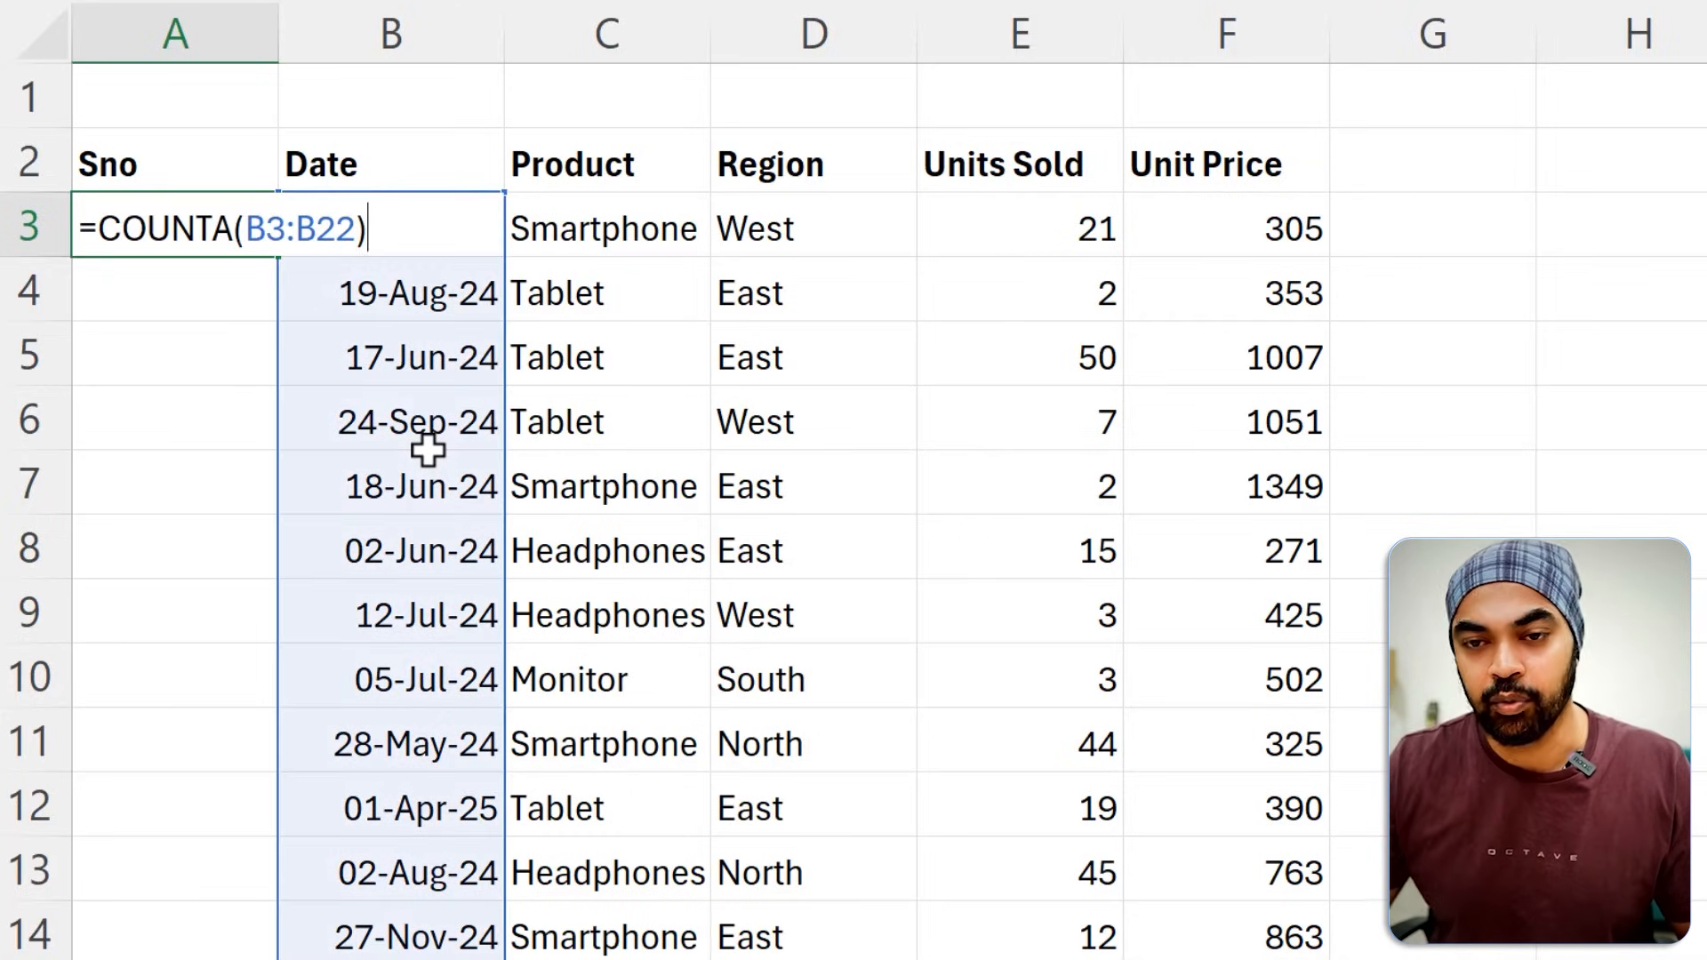
key("Home")
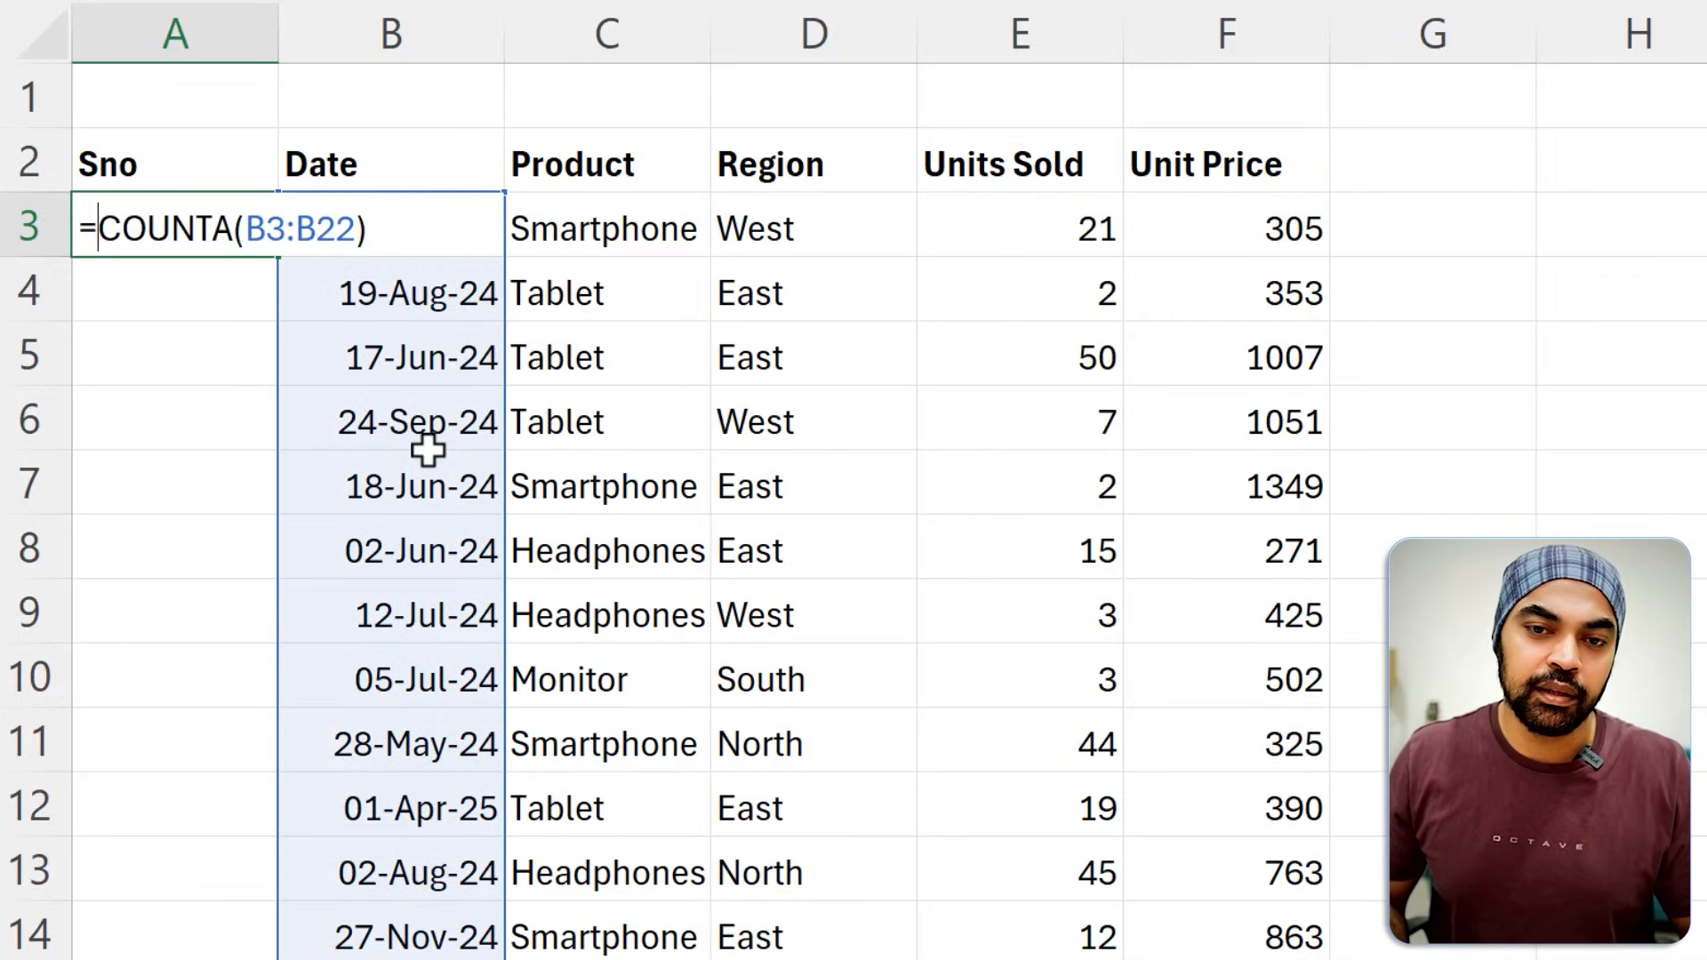
type("se")
key("Down")
key("Down")
key("Down")
key("Down")
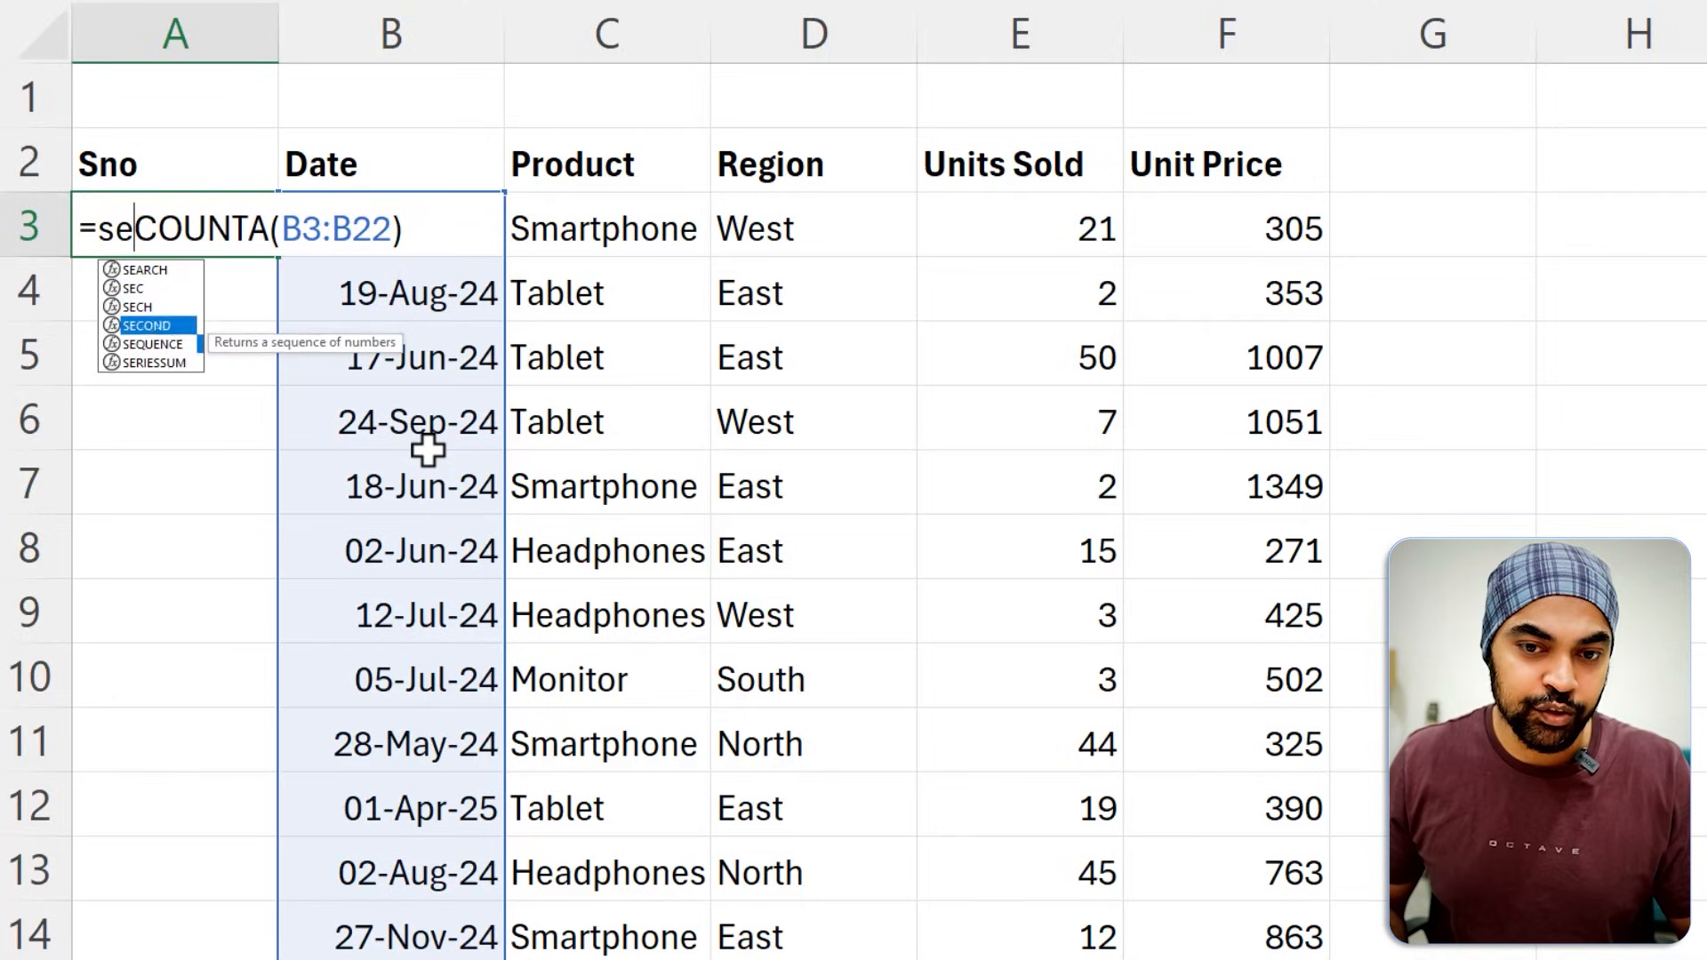
key("Tab")
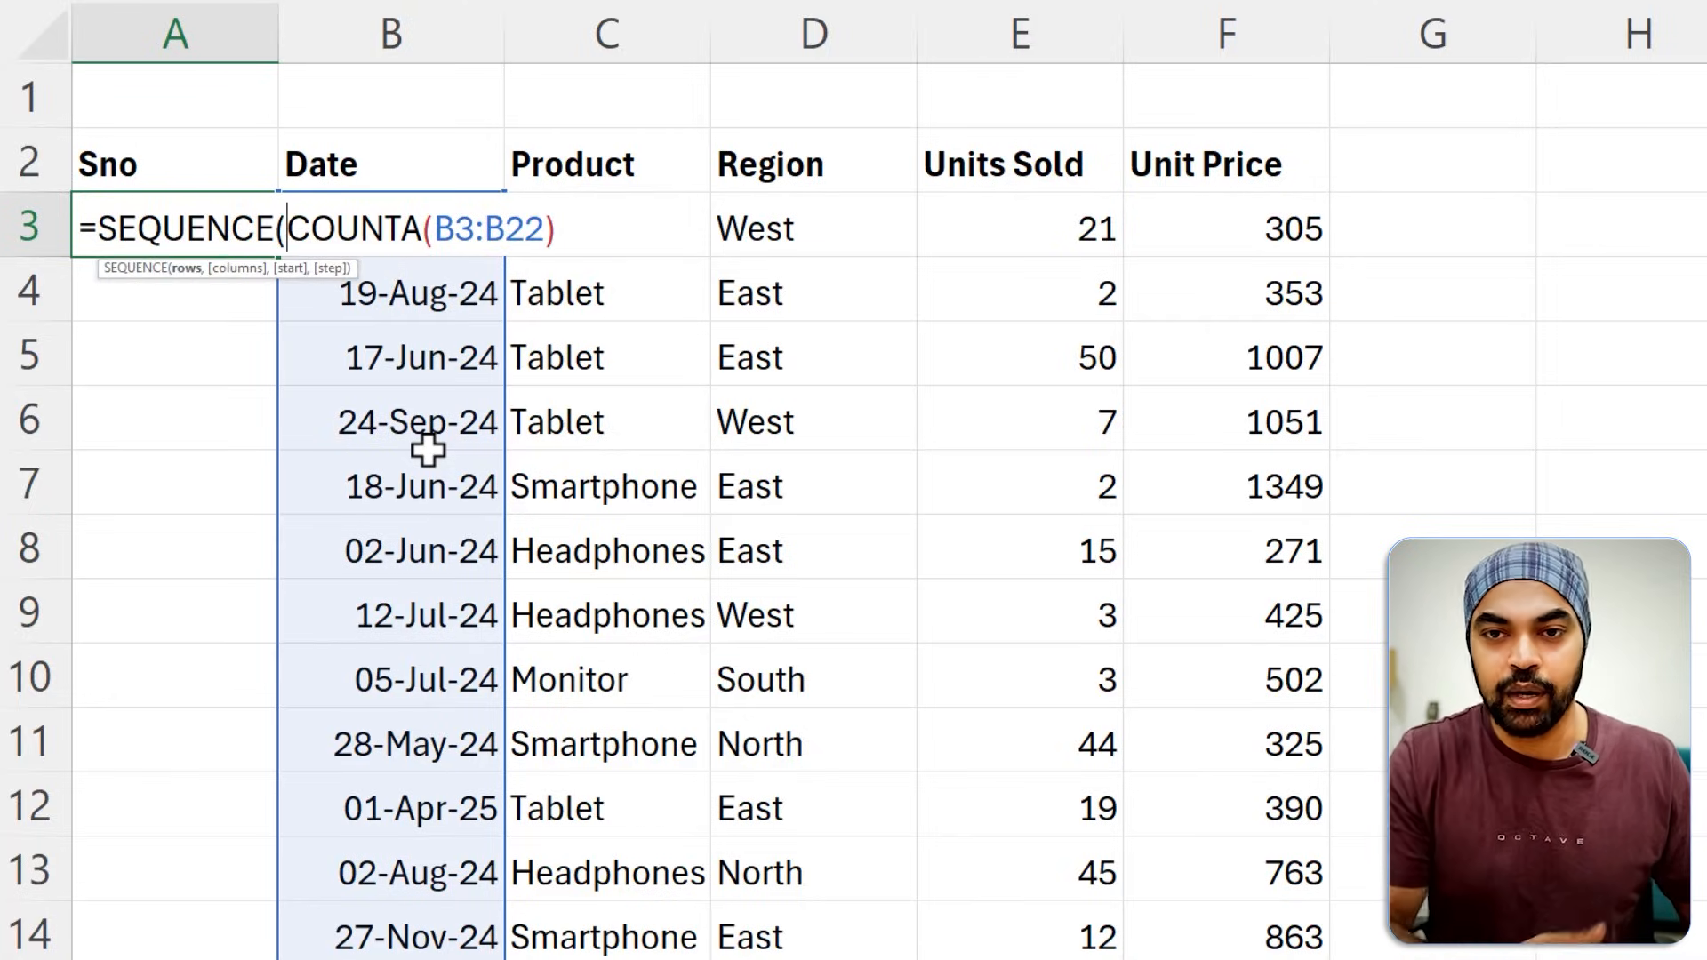
left_click_drag(283, 209, 566, 250)
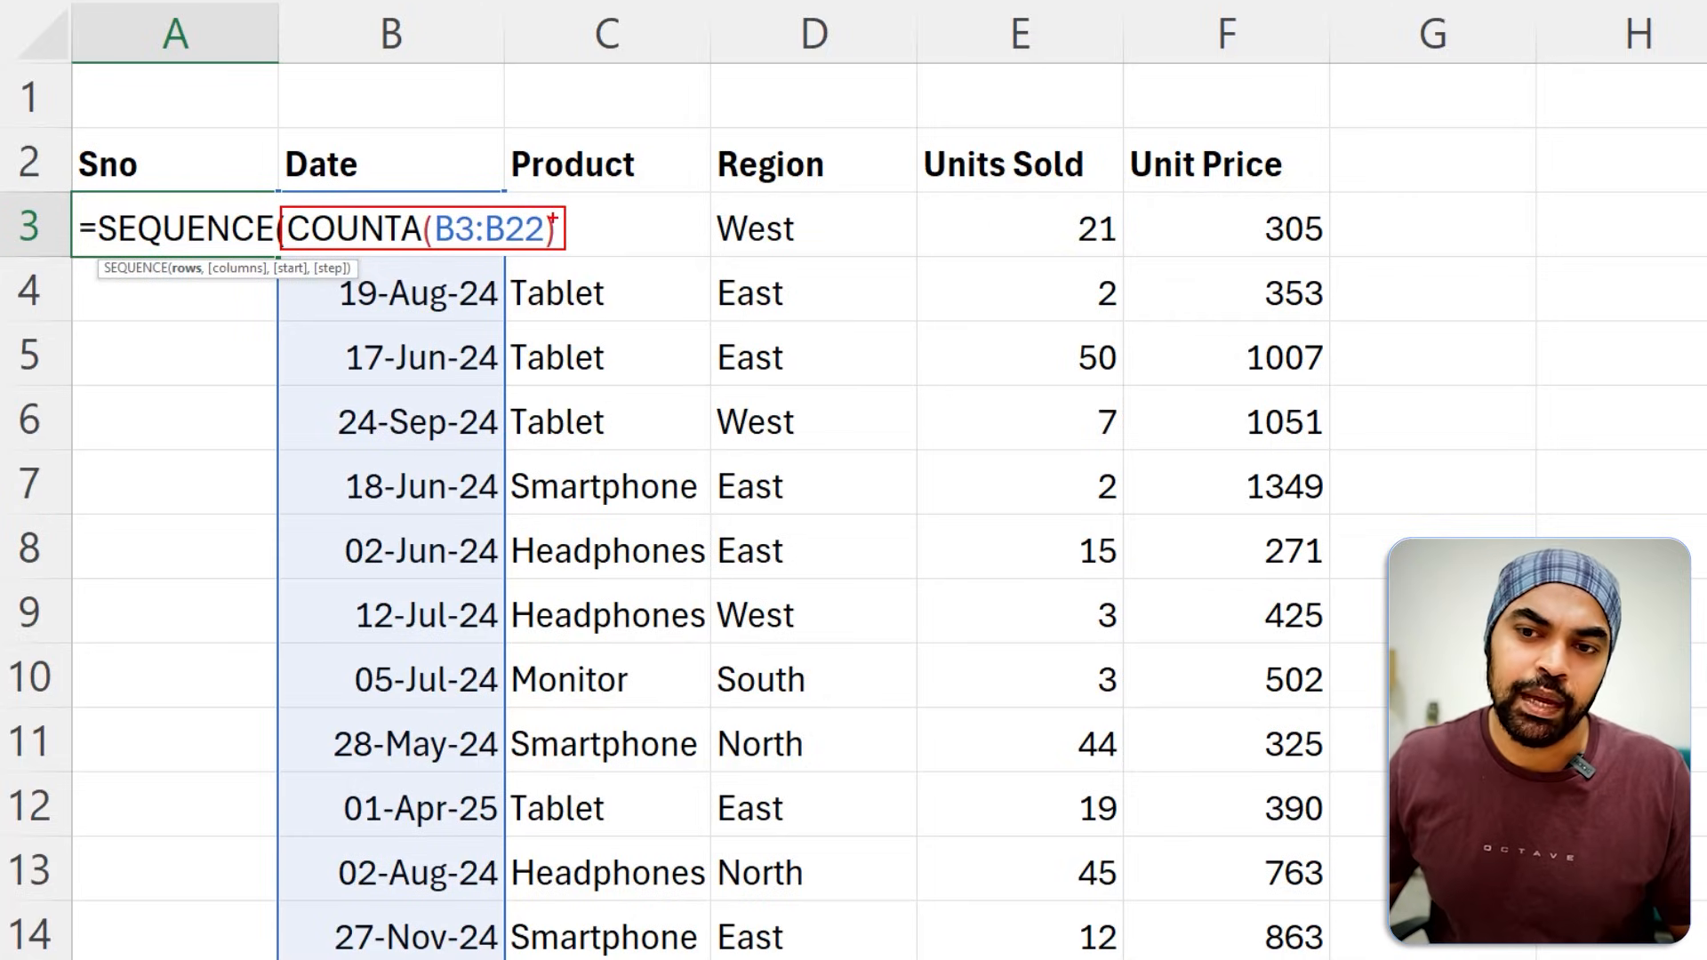
key("Escape")
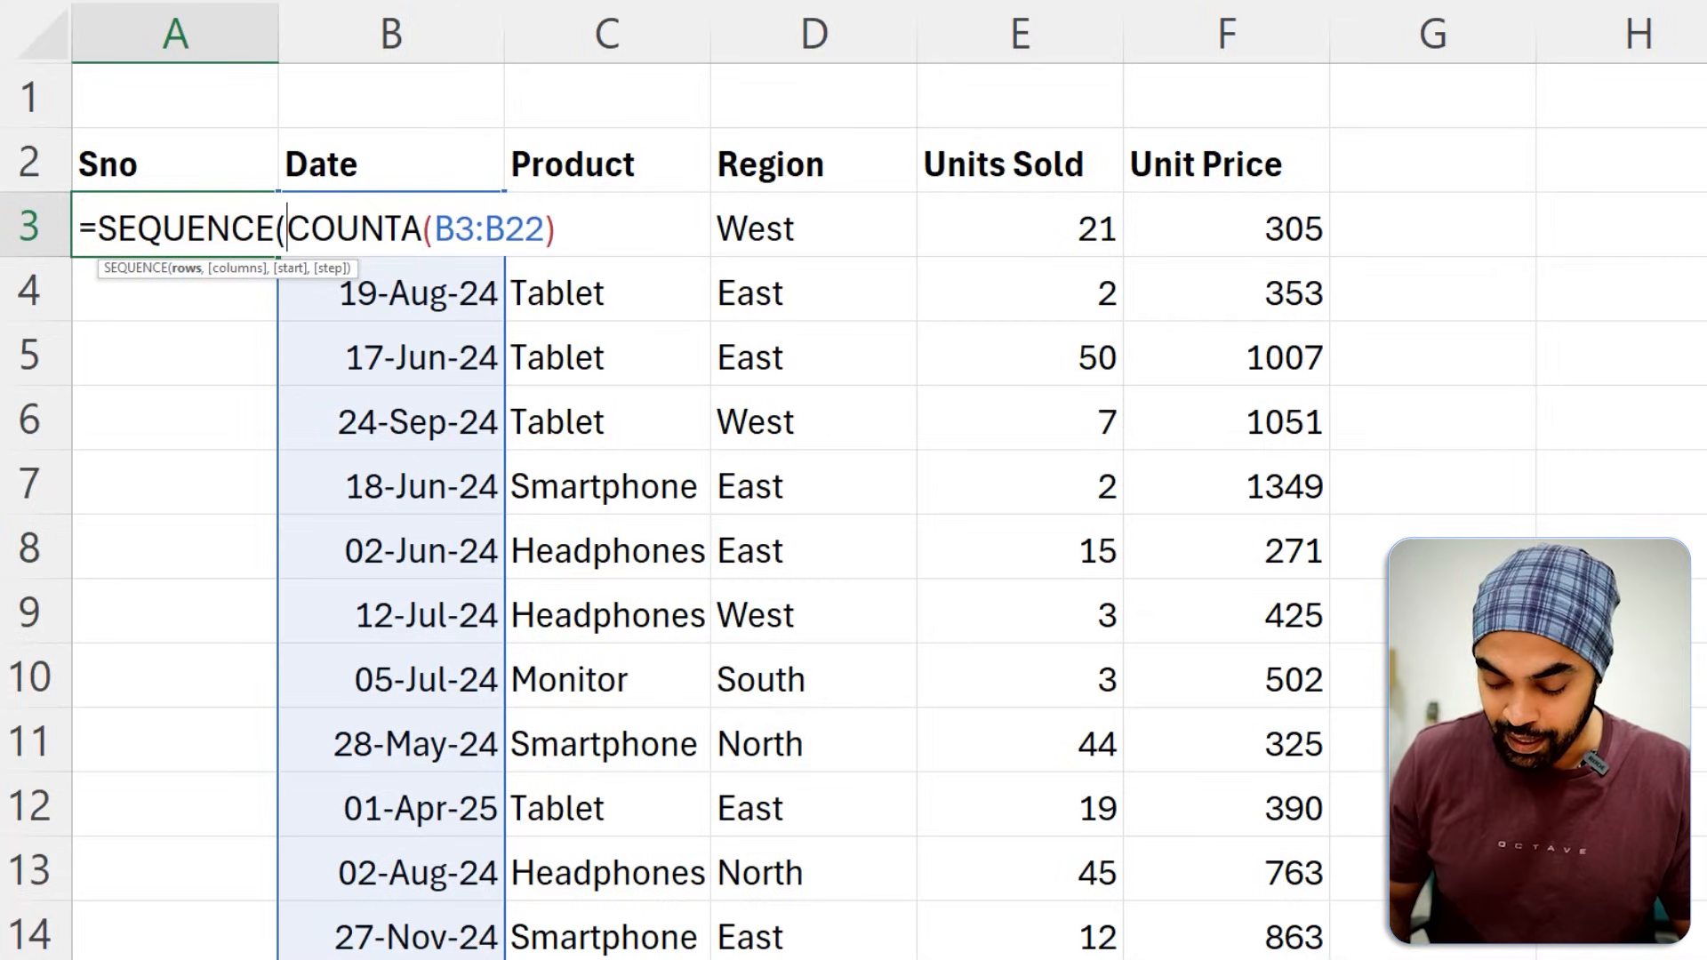
key("Right")
key("Right")
key("Right")
key("Right")
key("Right")
key("Right")
key("Right")
key("Right")
key("Right")
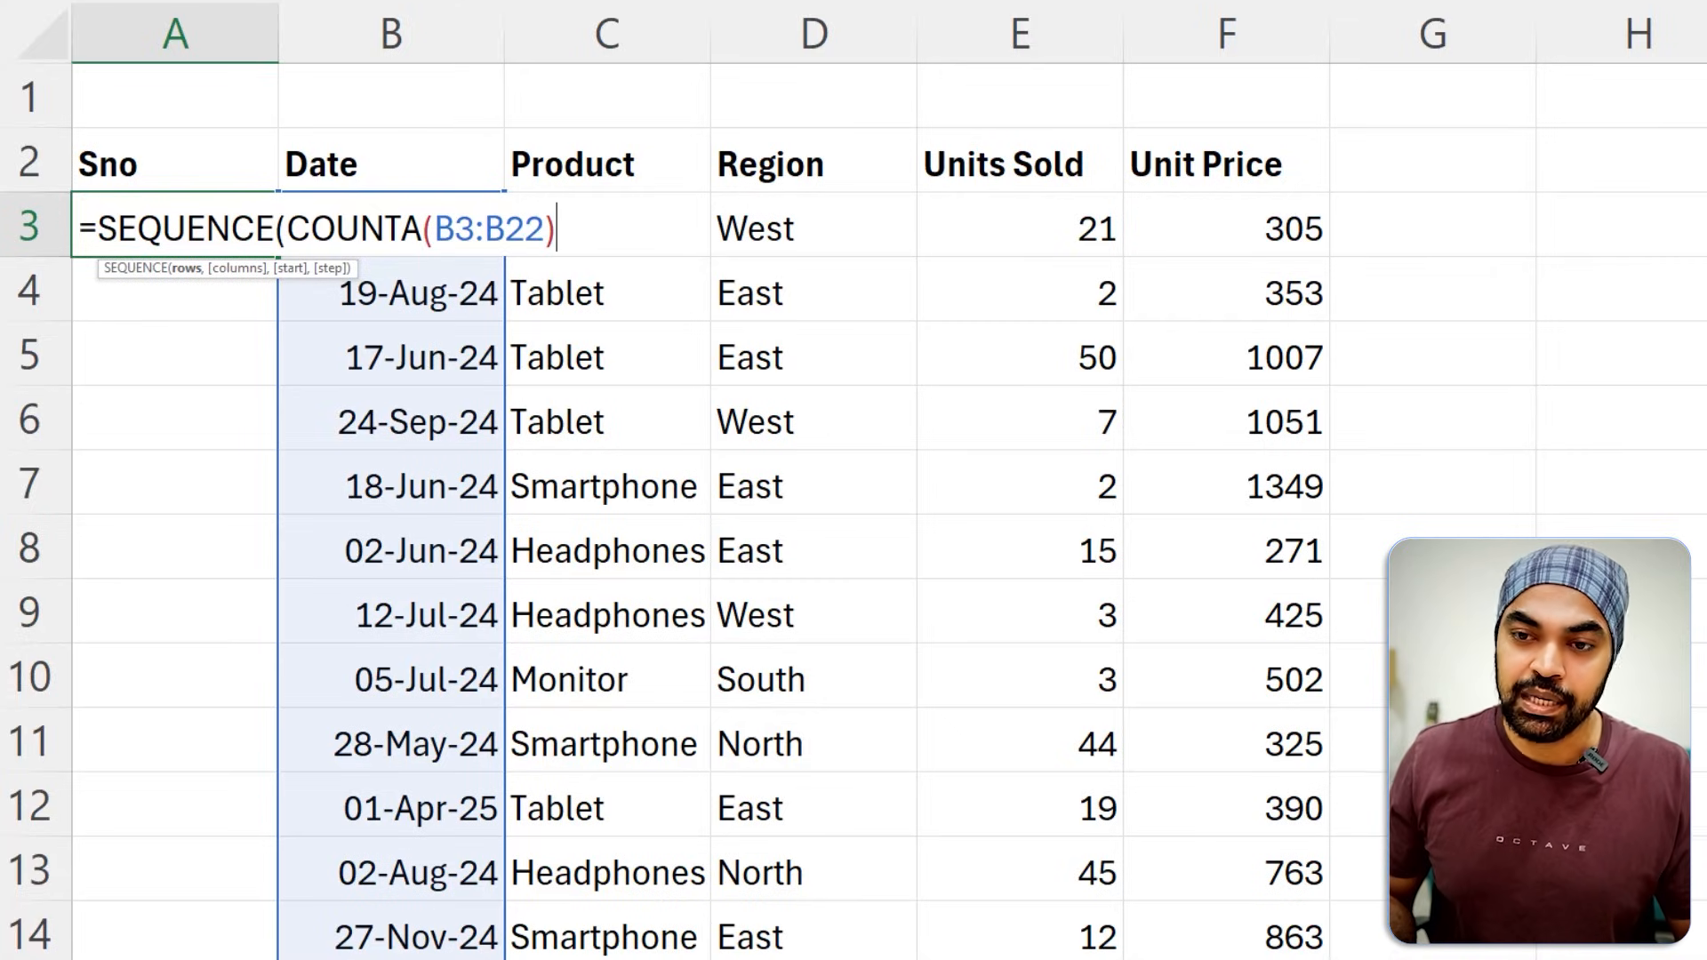
type(")")
key("Return")
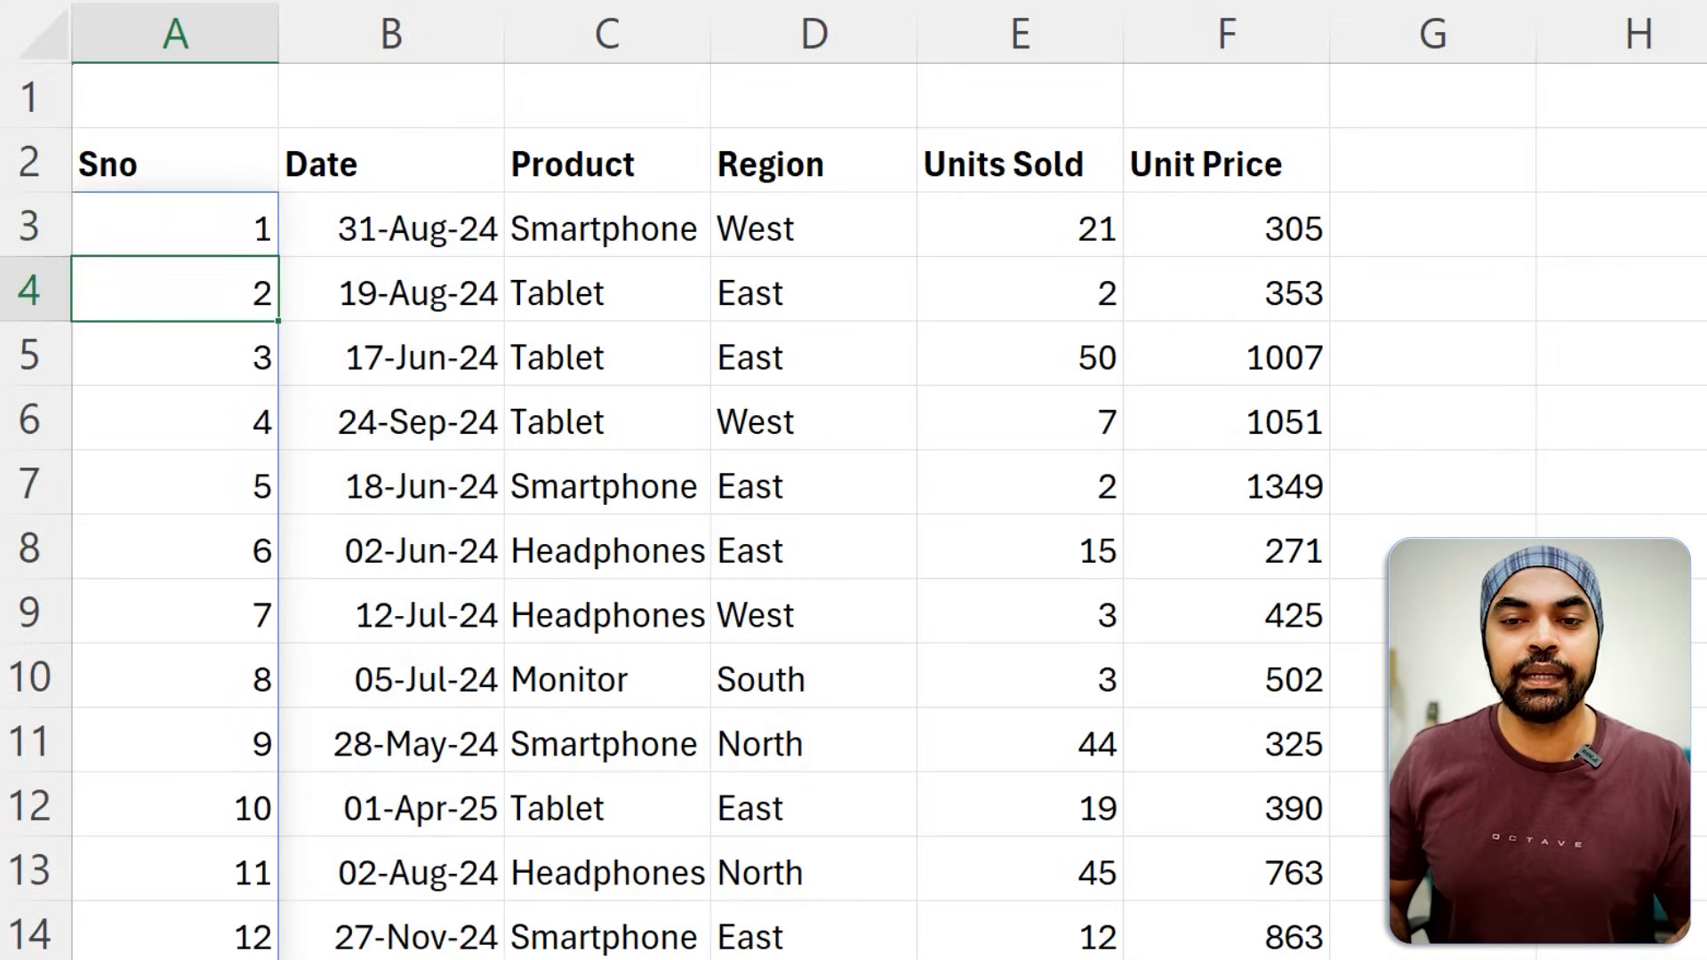
Check the serial numbers down to the last record and clear the fixed-range formula from A3.
key("Right")
key("ctrl+Down")
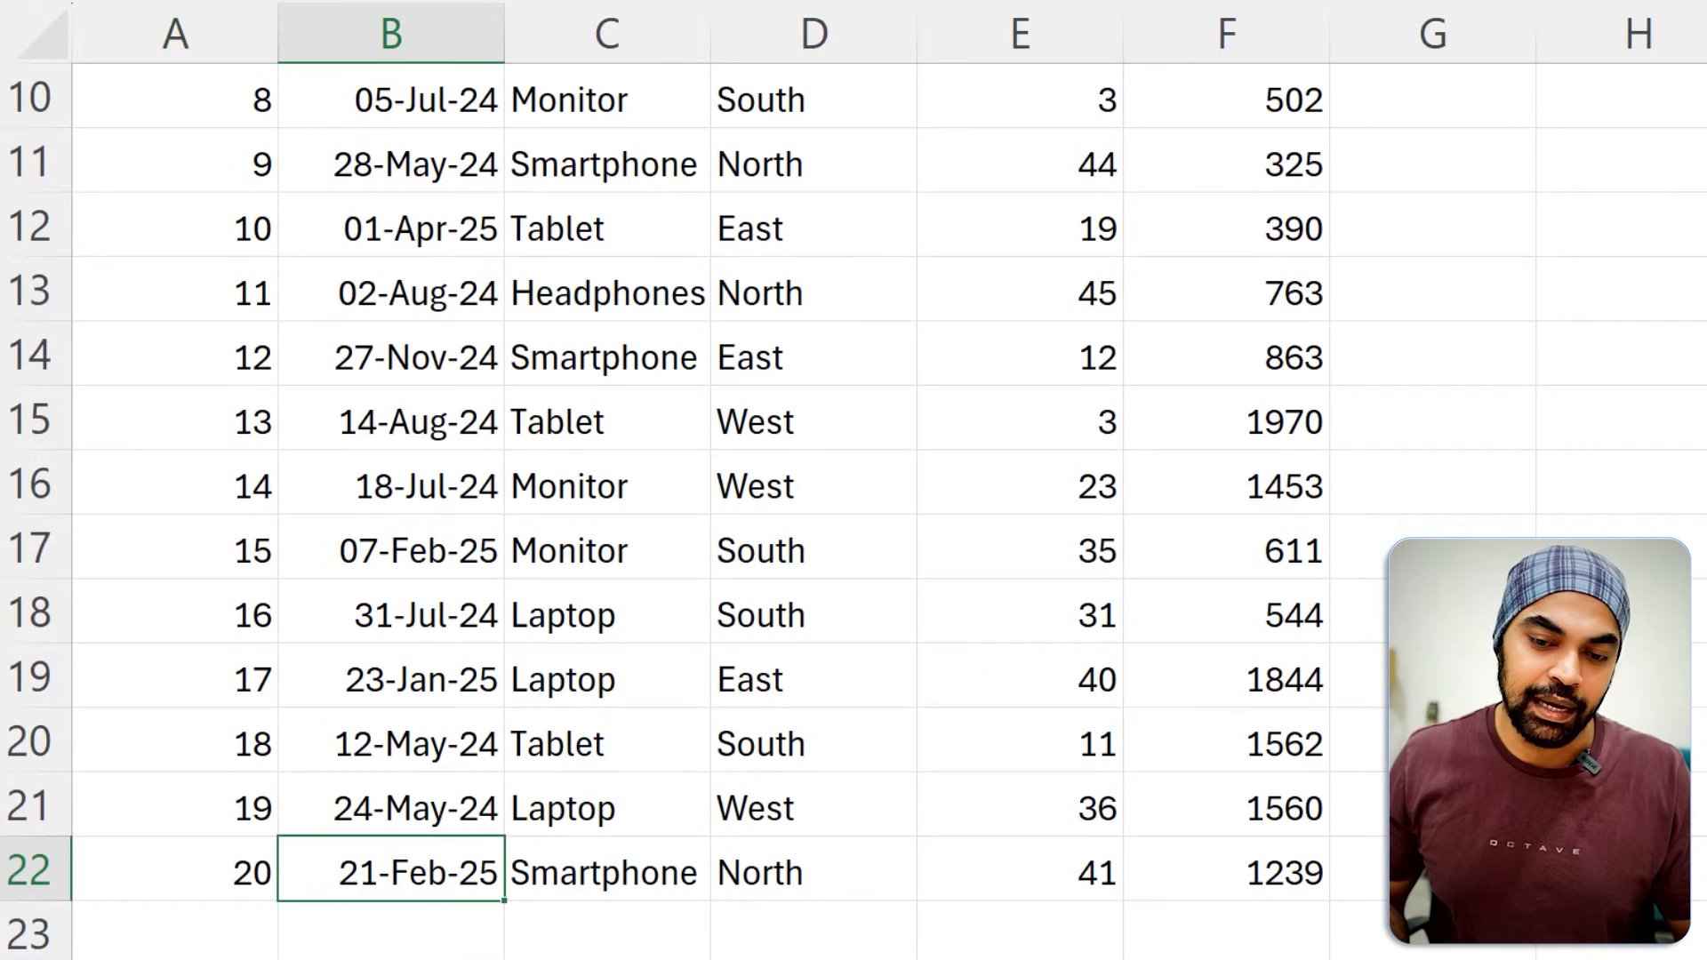
key("Left")
key("ctrl+Up")
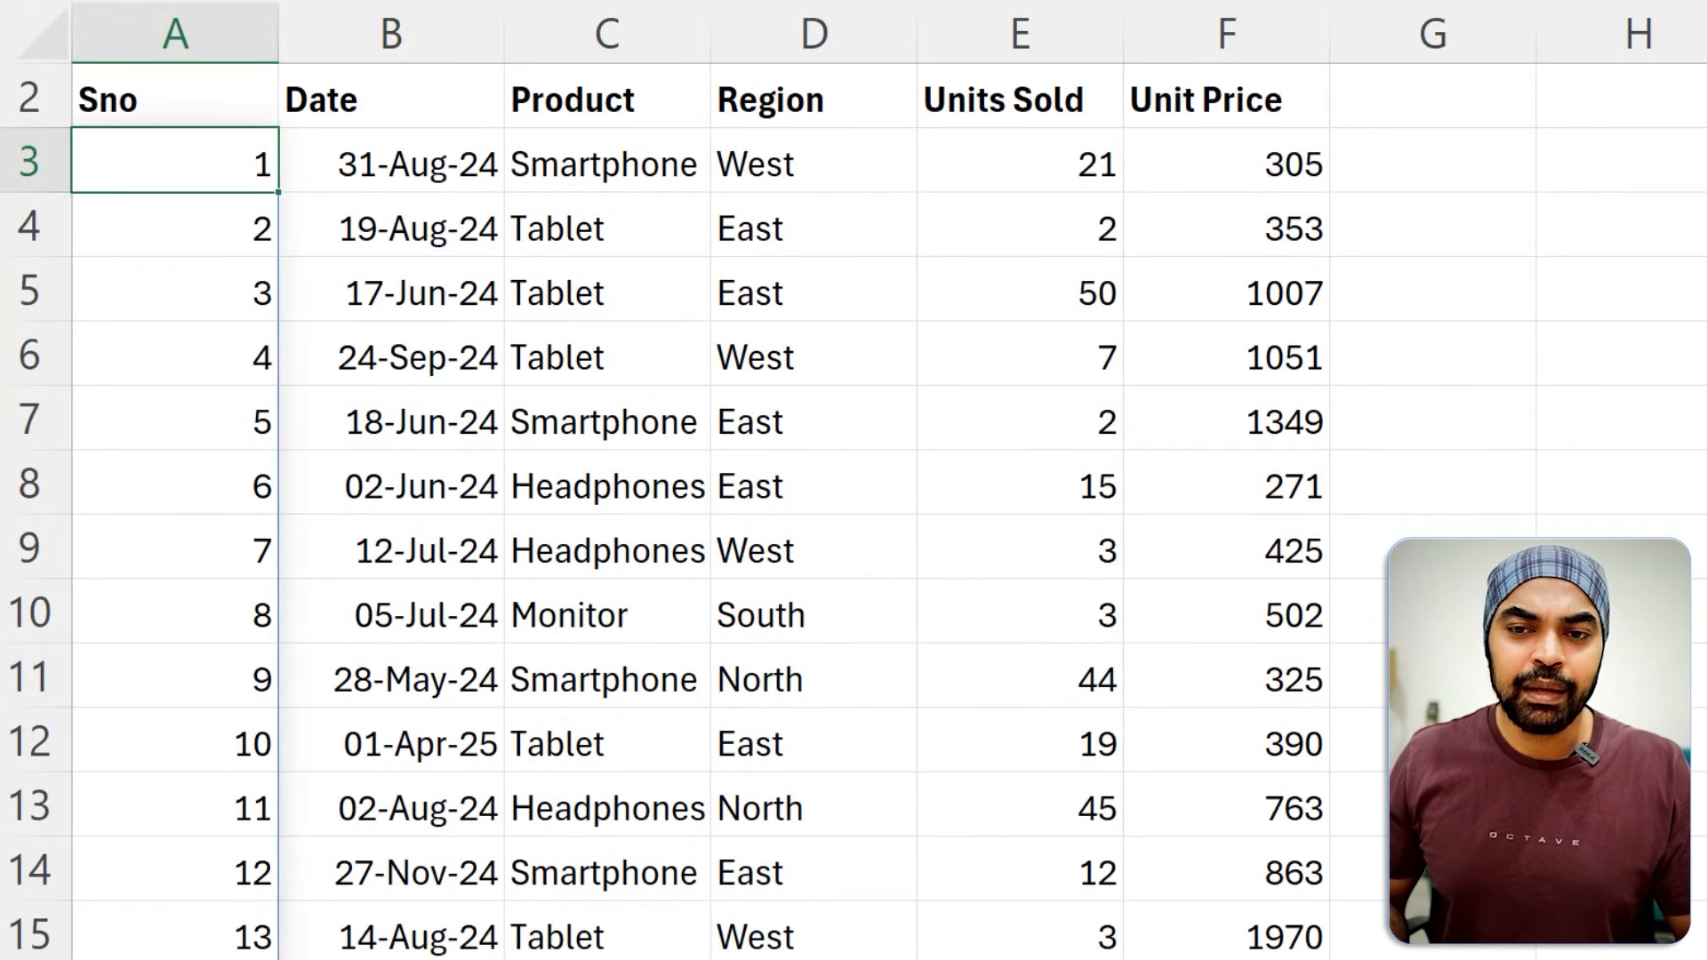
key("F2")
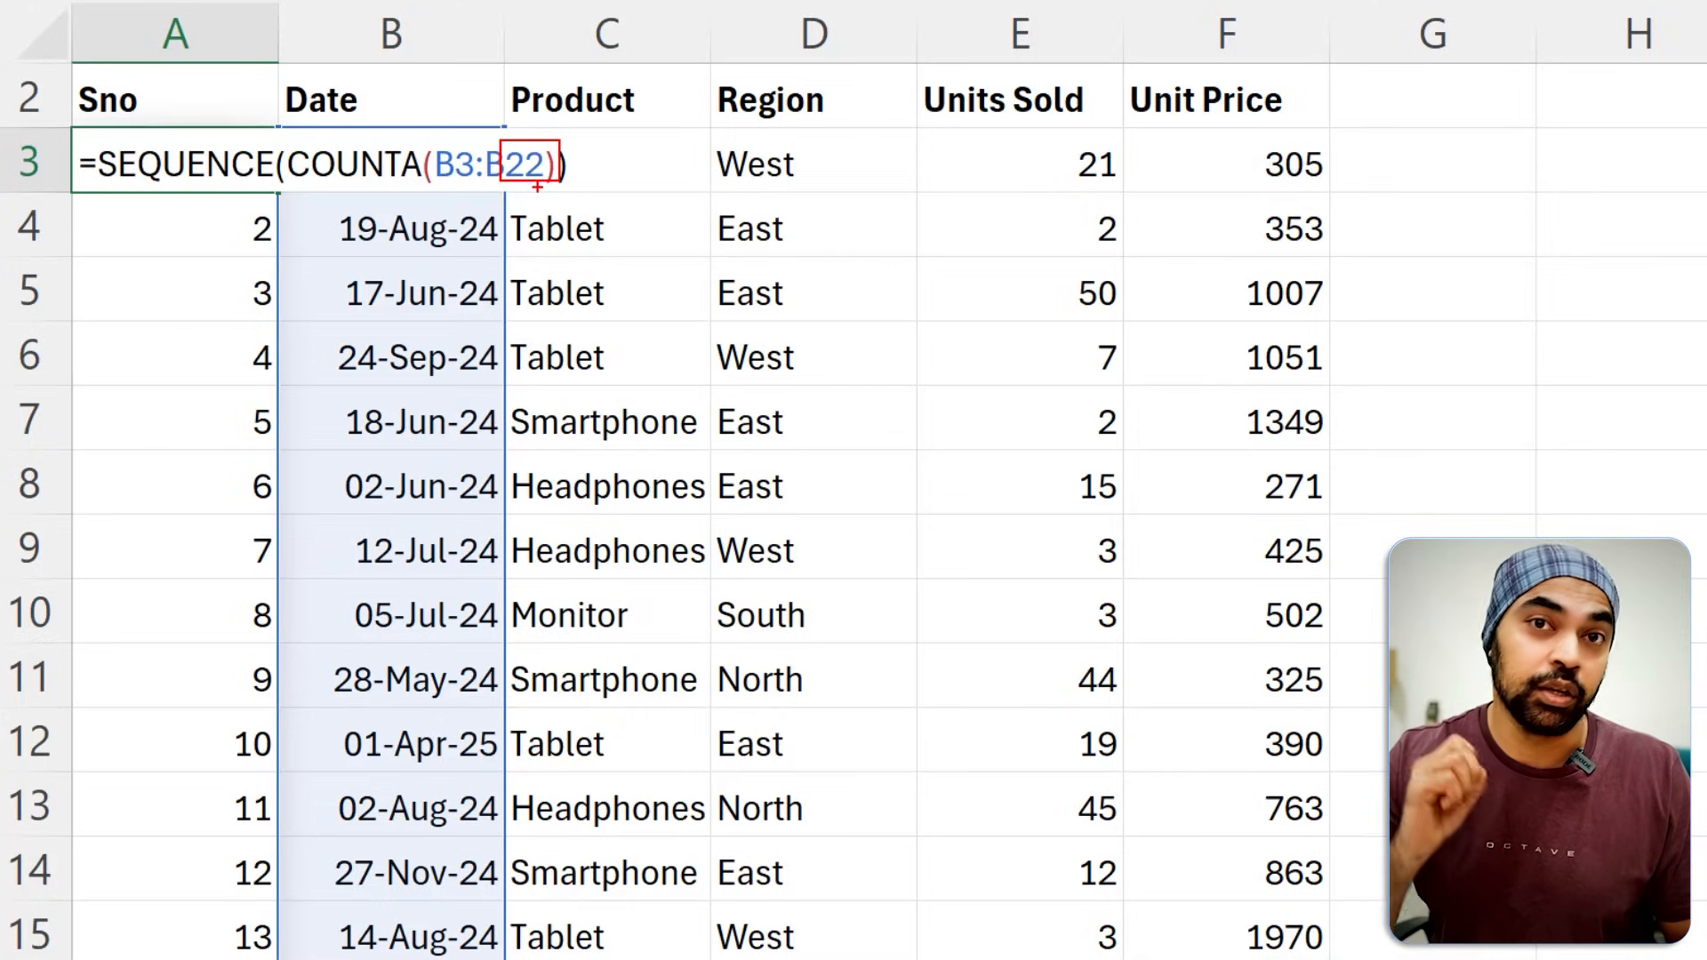
key("ctrl+Return")
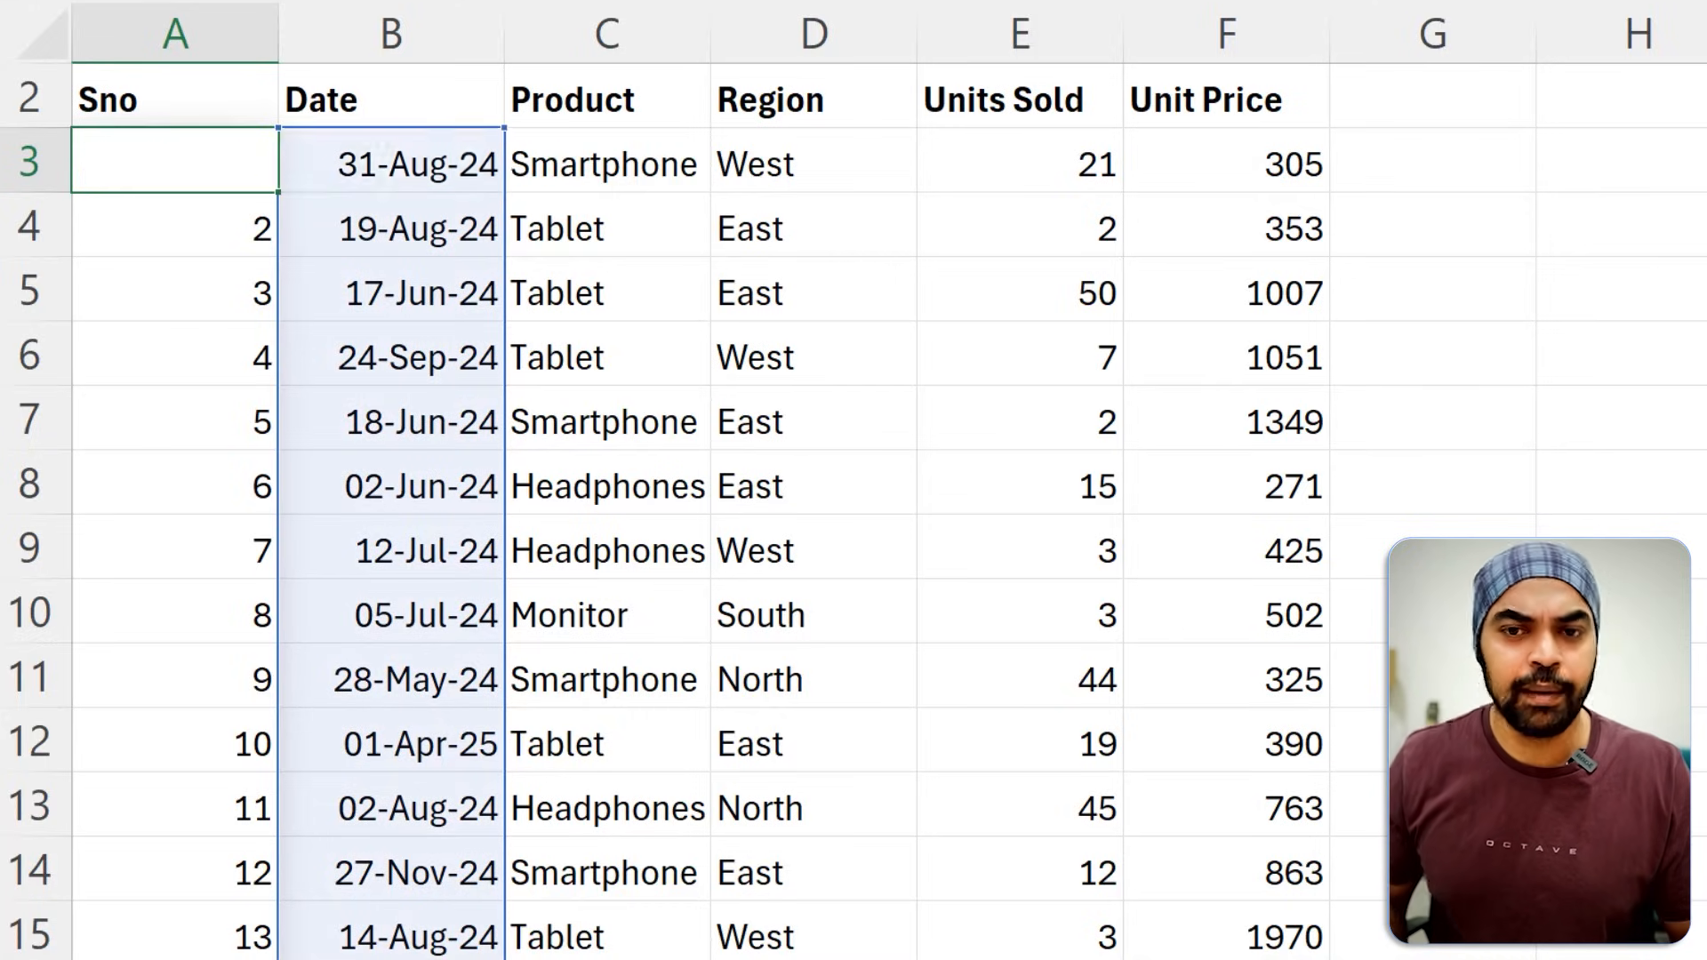
key("ctrl+z")
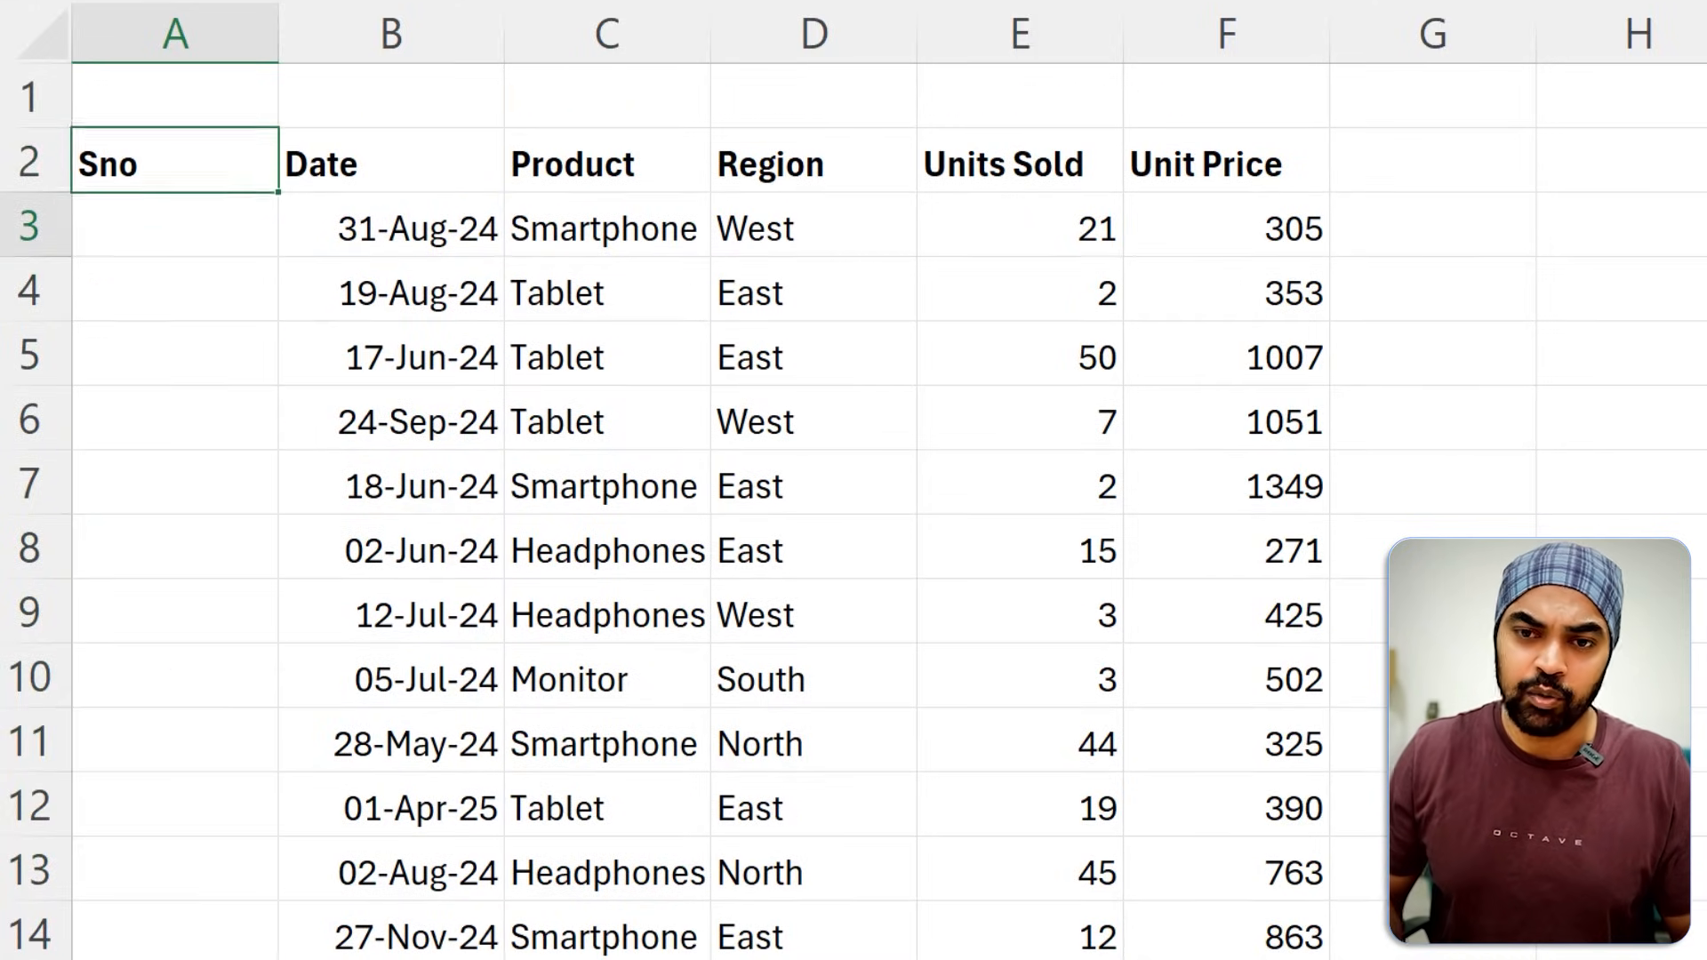
Count all the entries in the entire Date column in A3 with the formula =COUNTA(B:B).
type("=count")
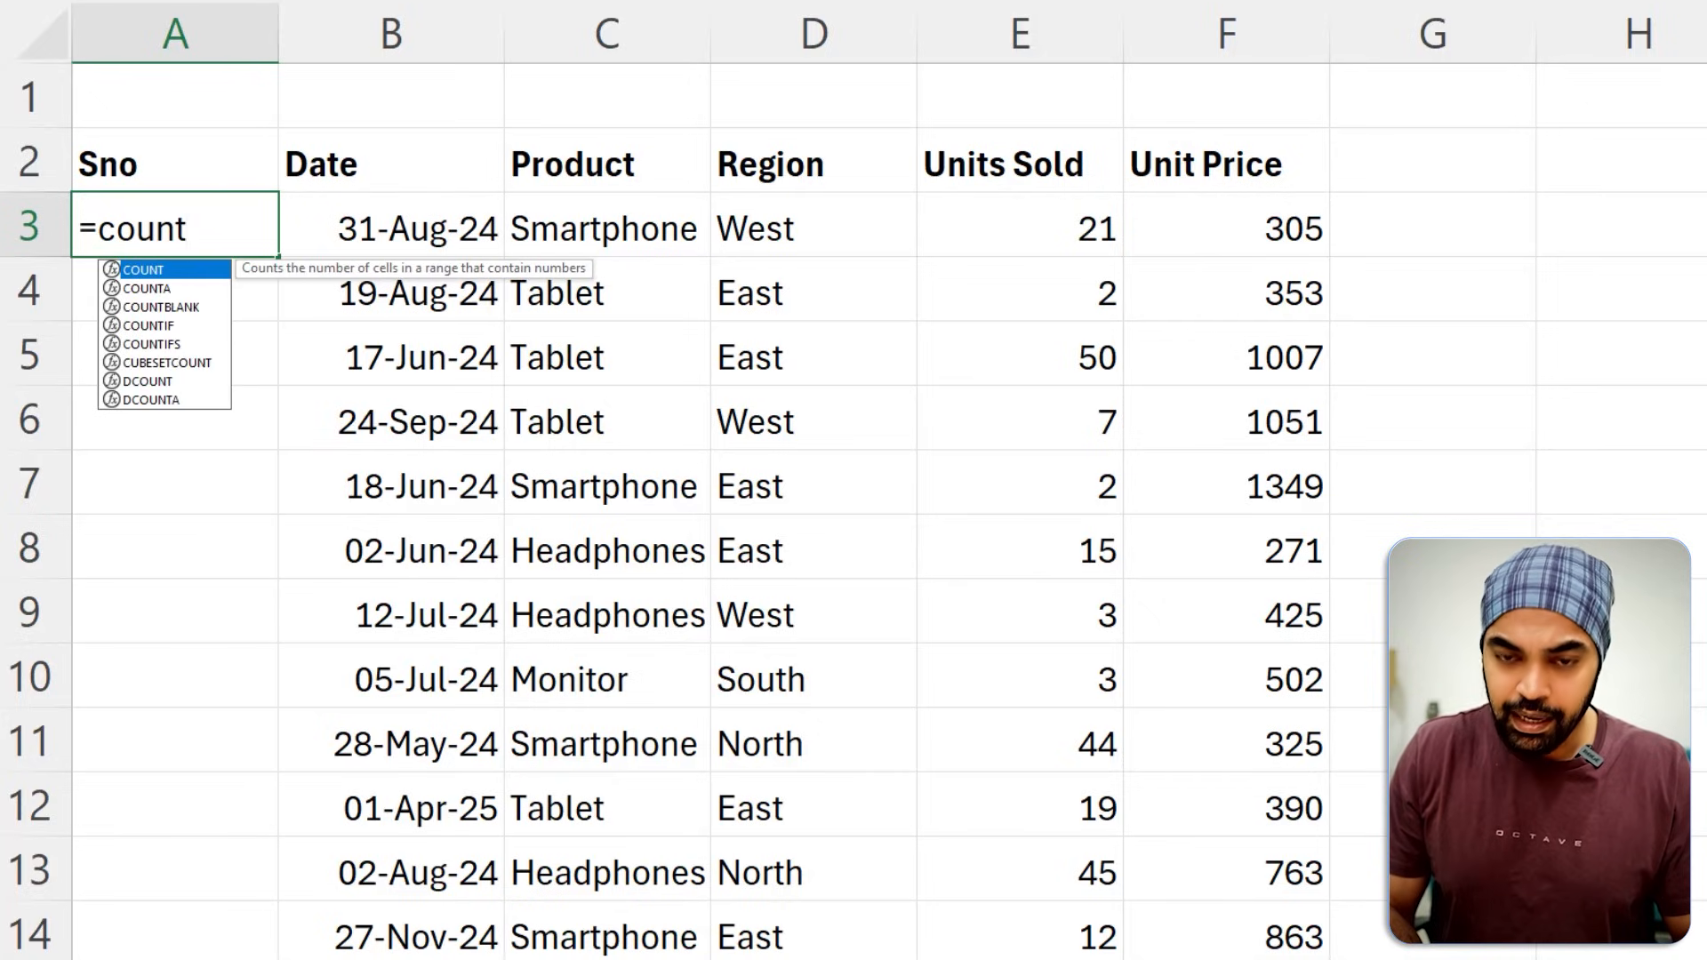
key("Down")
key("Tab")
key("Up")
key("Right")
key("Up")
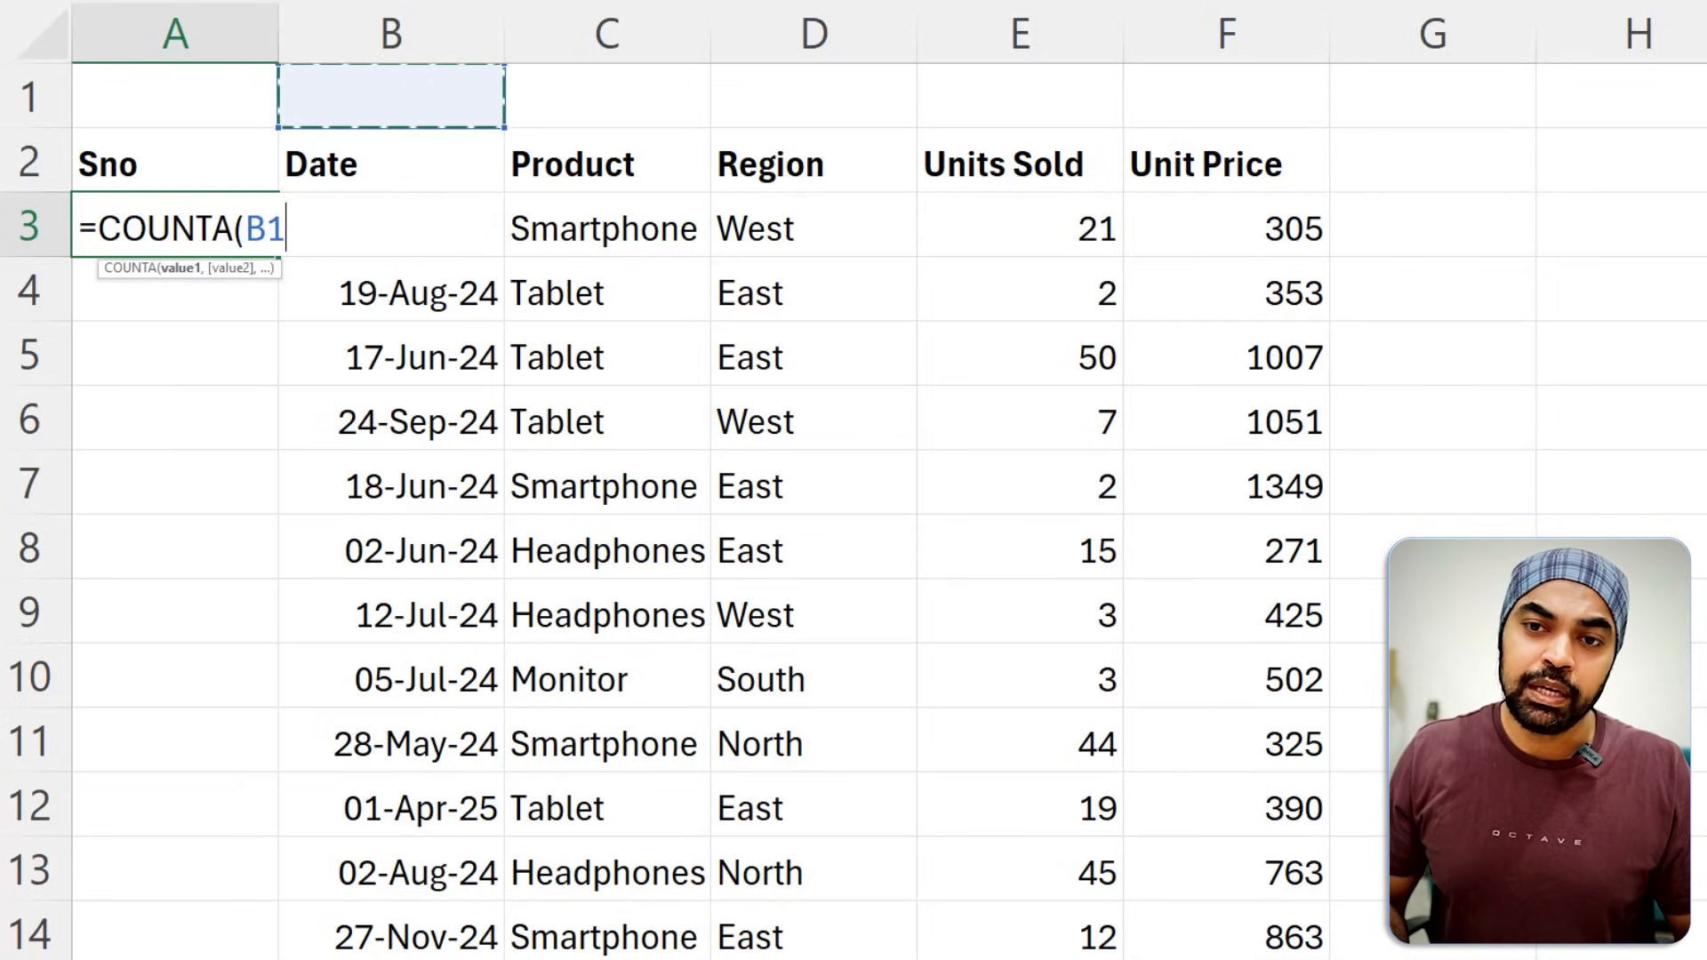
key("ctrl+shift+Down")
key("ctrl+shift+Down")
key("ctrl+space")
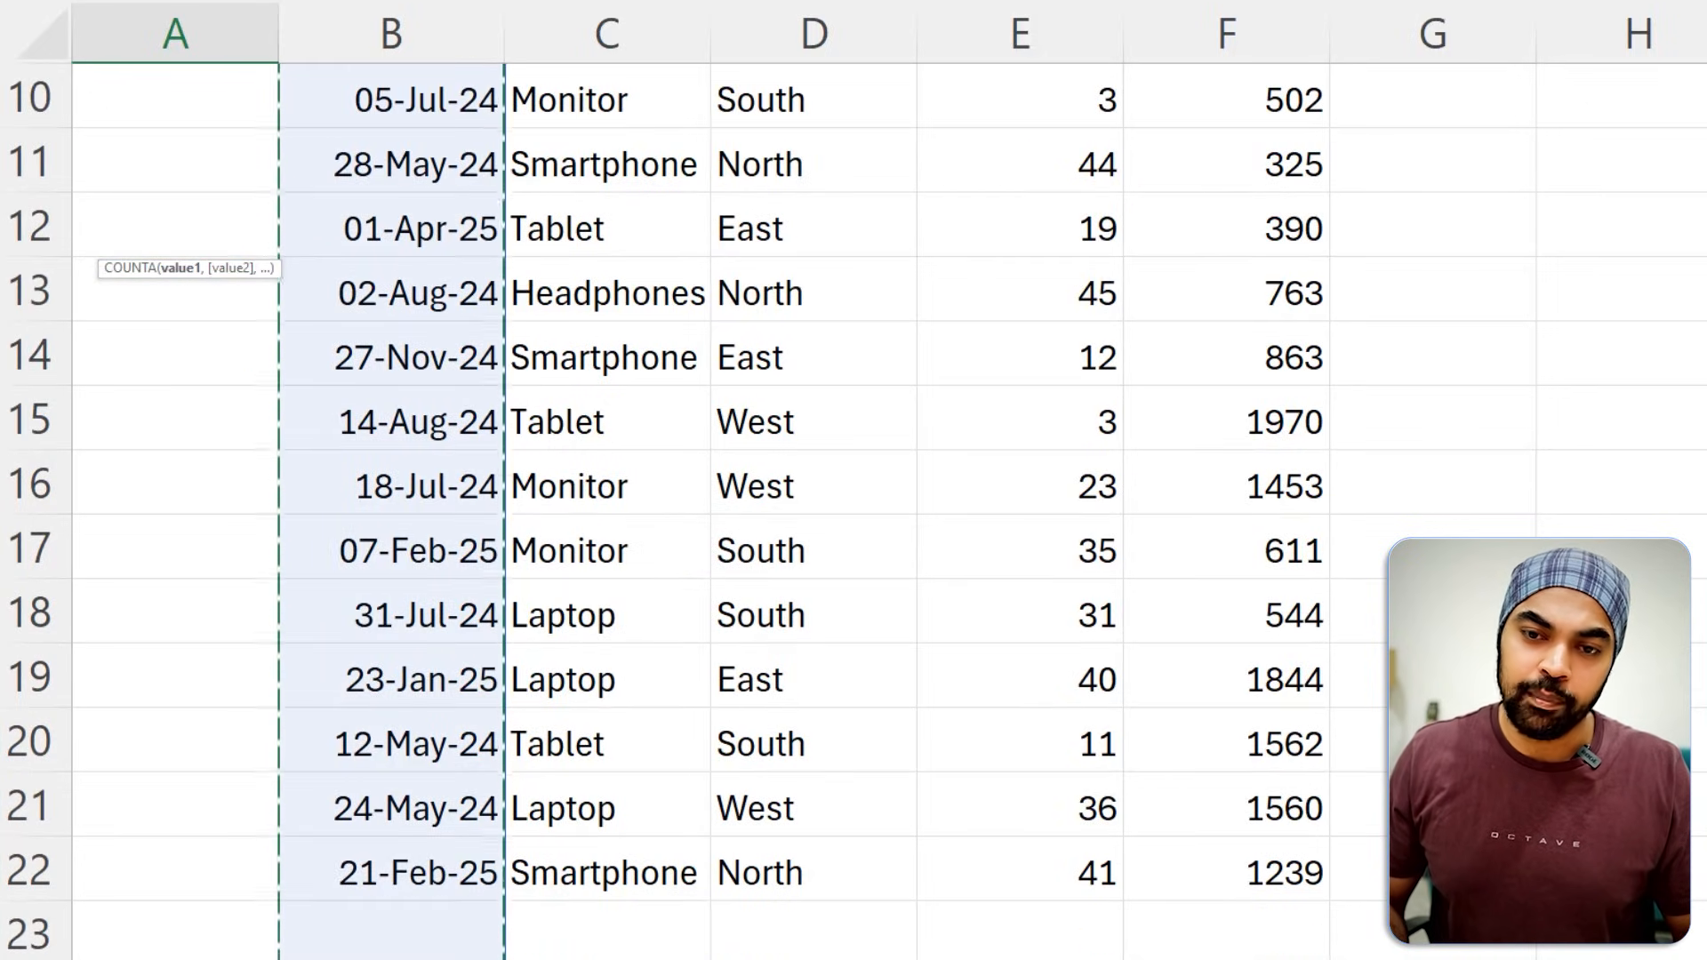
key("Return")
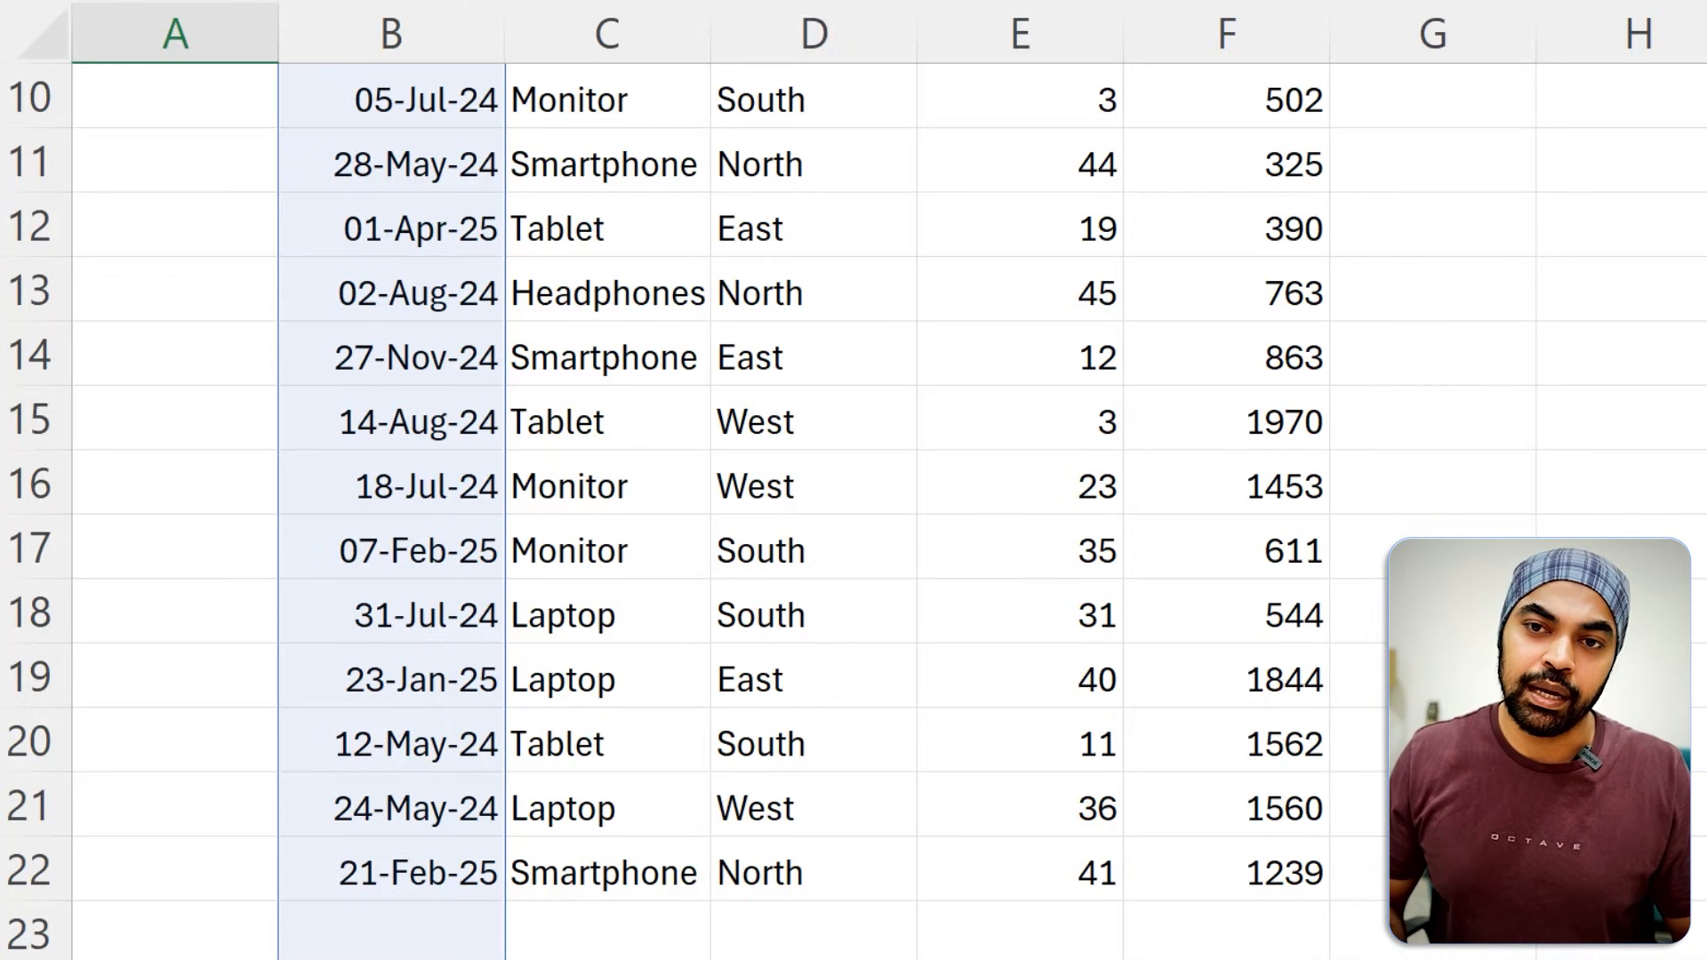
key("ctrl+Return")
key("F2")
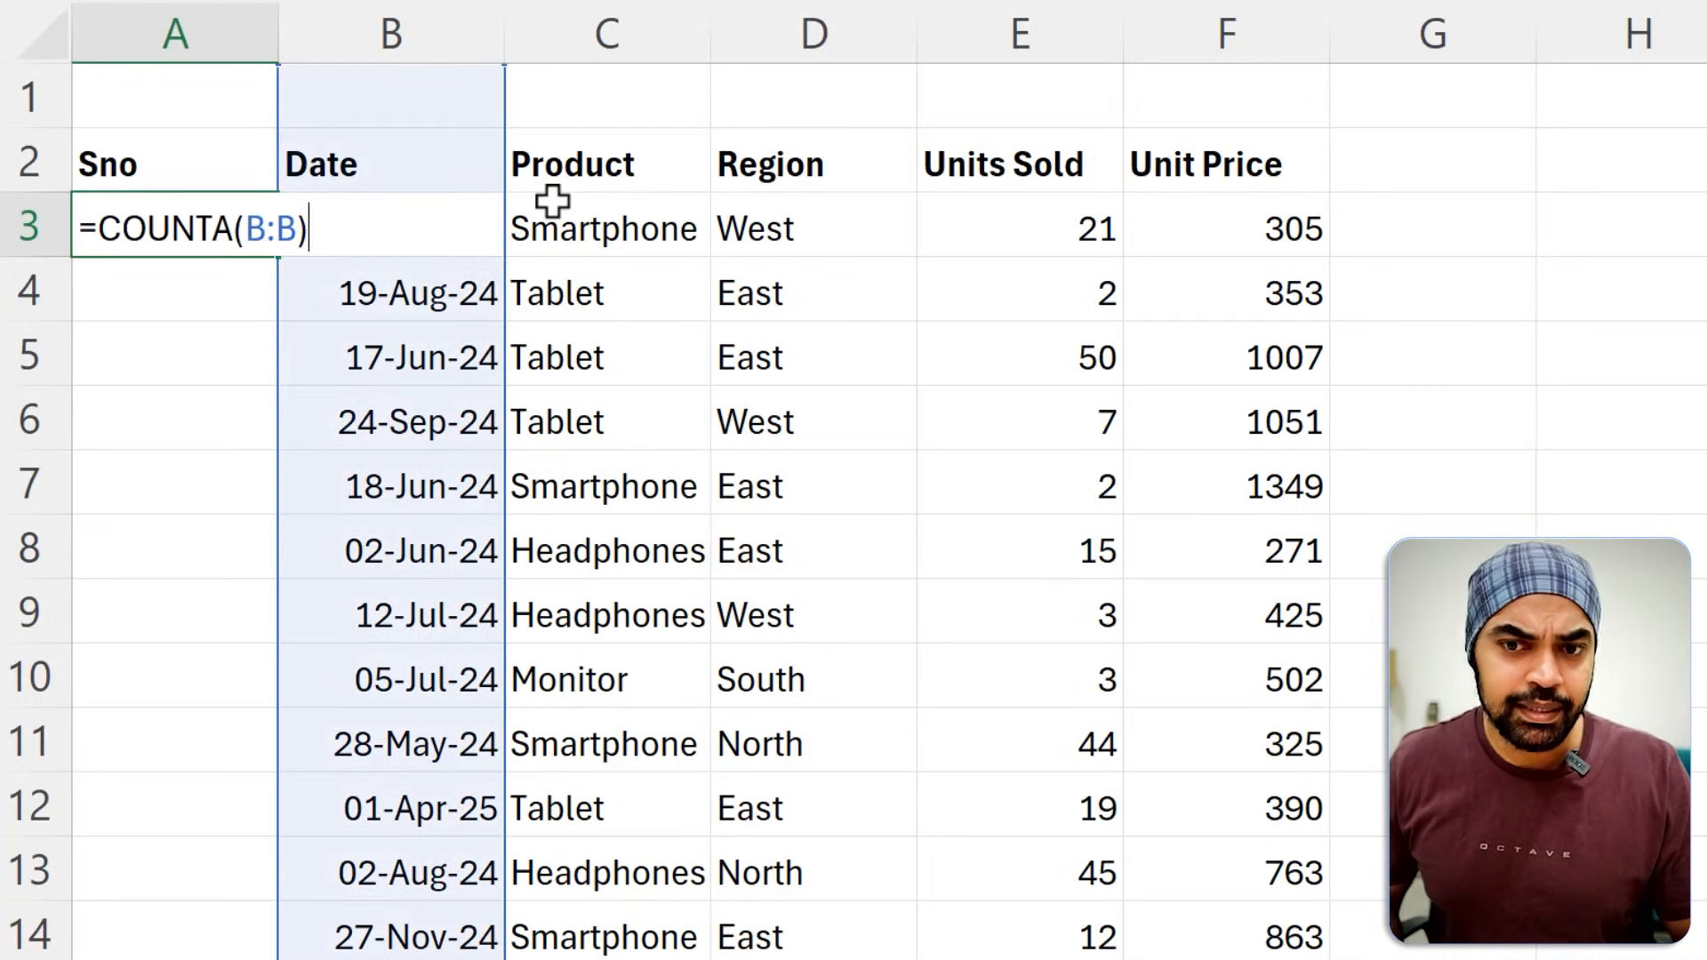
key("Escape")
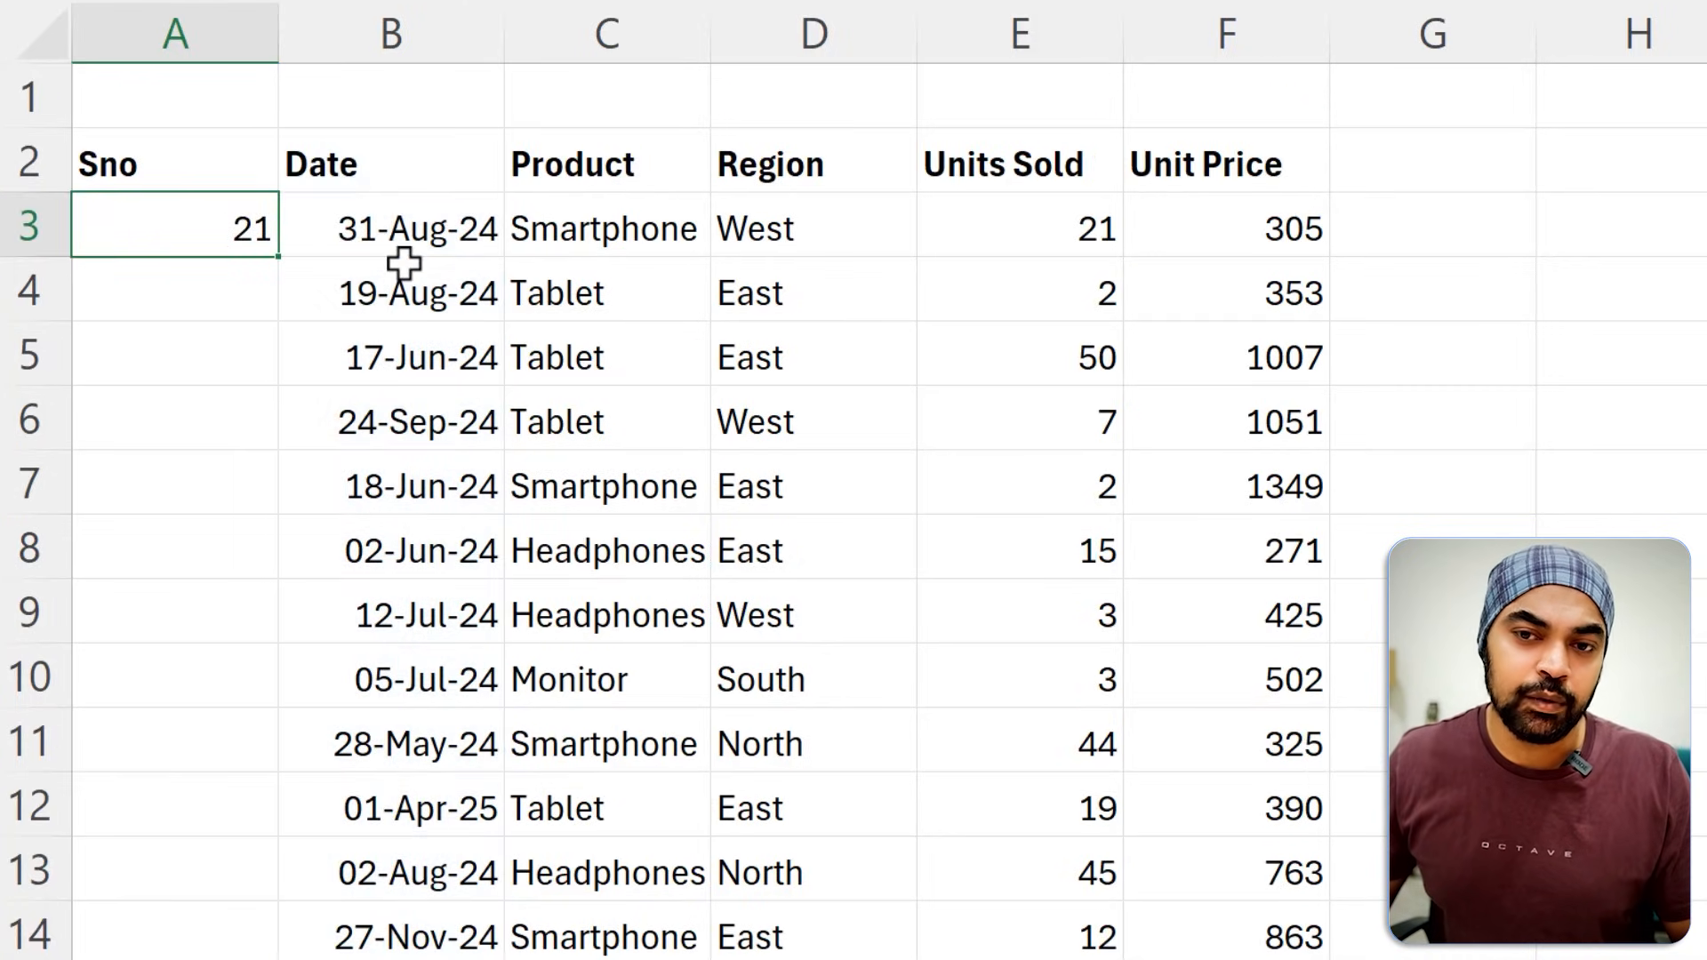
Change the COUNTA reference in A3 to the trimmed range B.:.B to exclude empty cells above and below the dates.
key("F2")
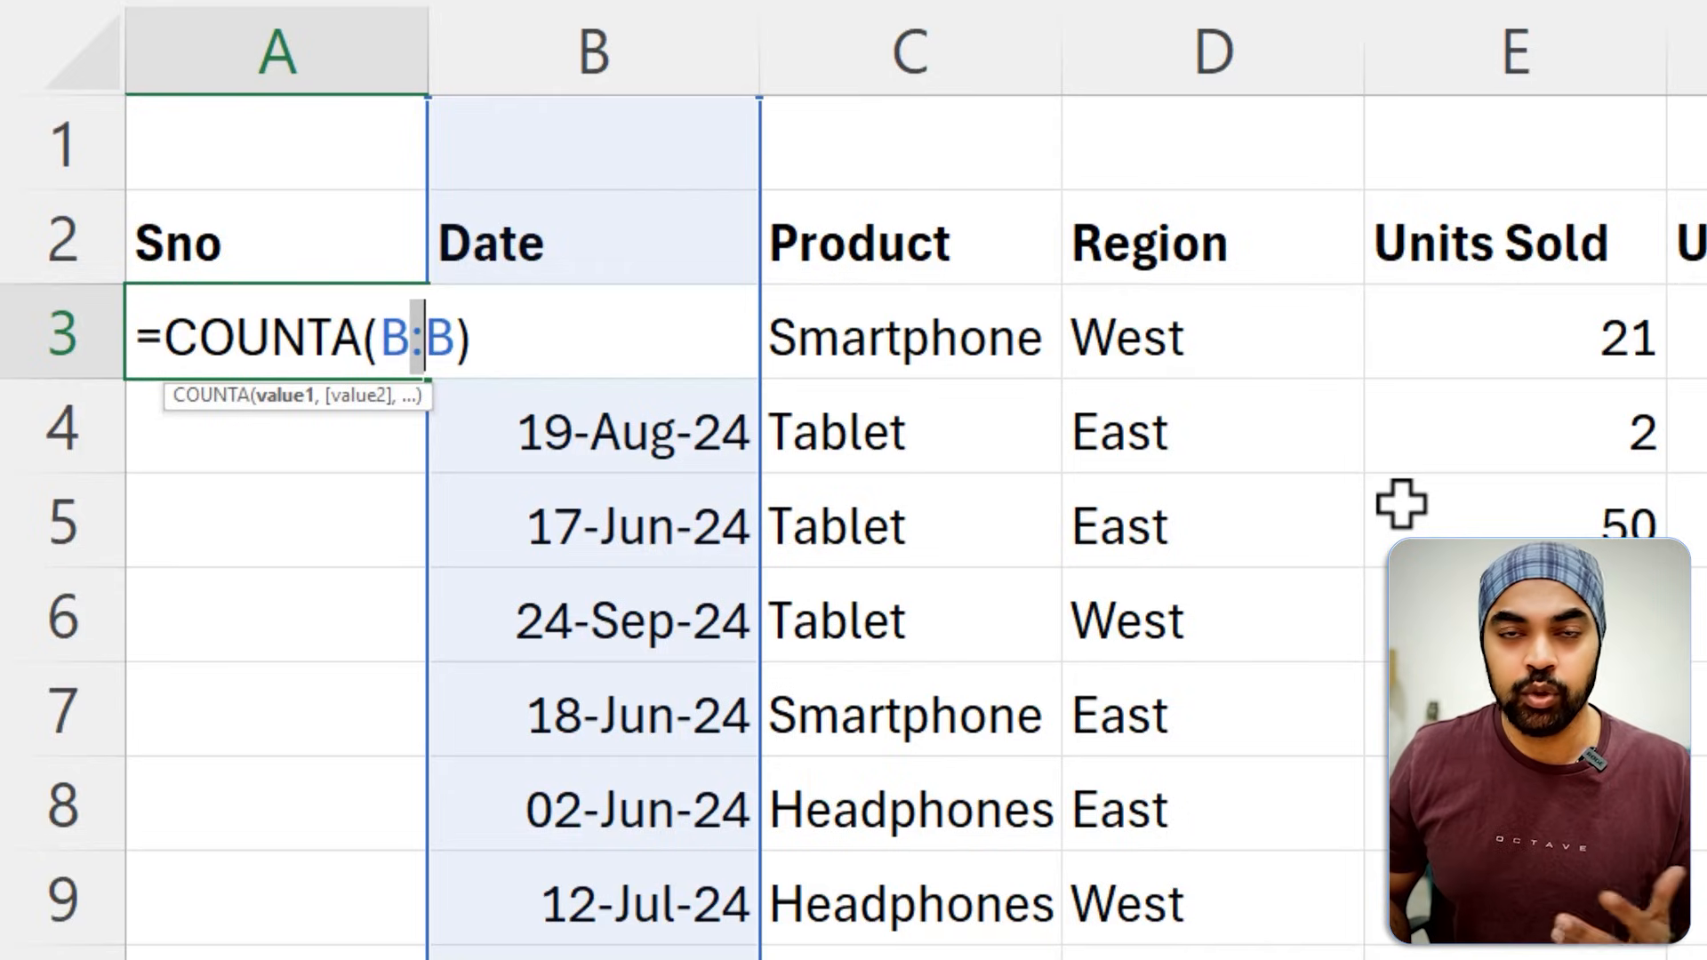
type(".")
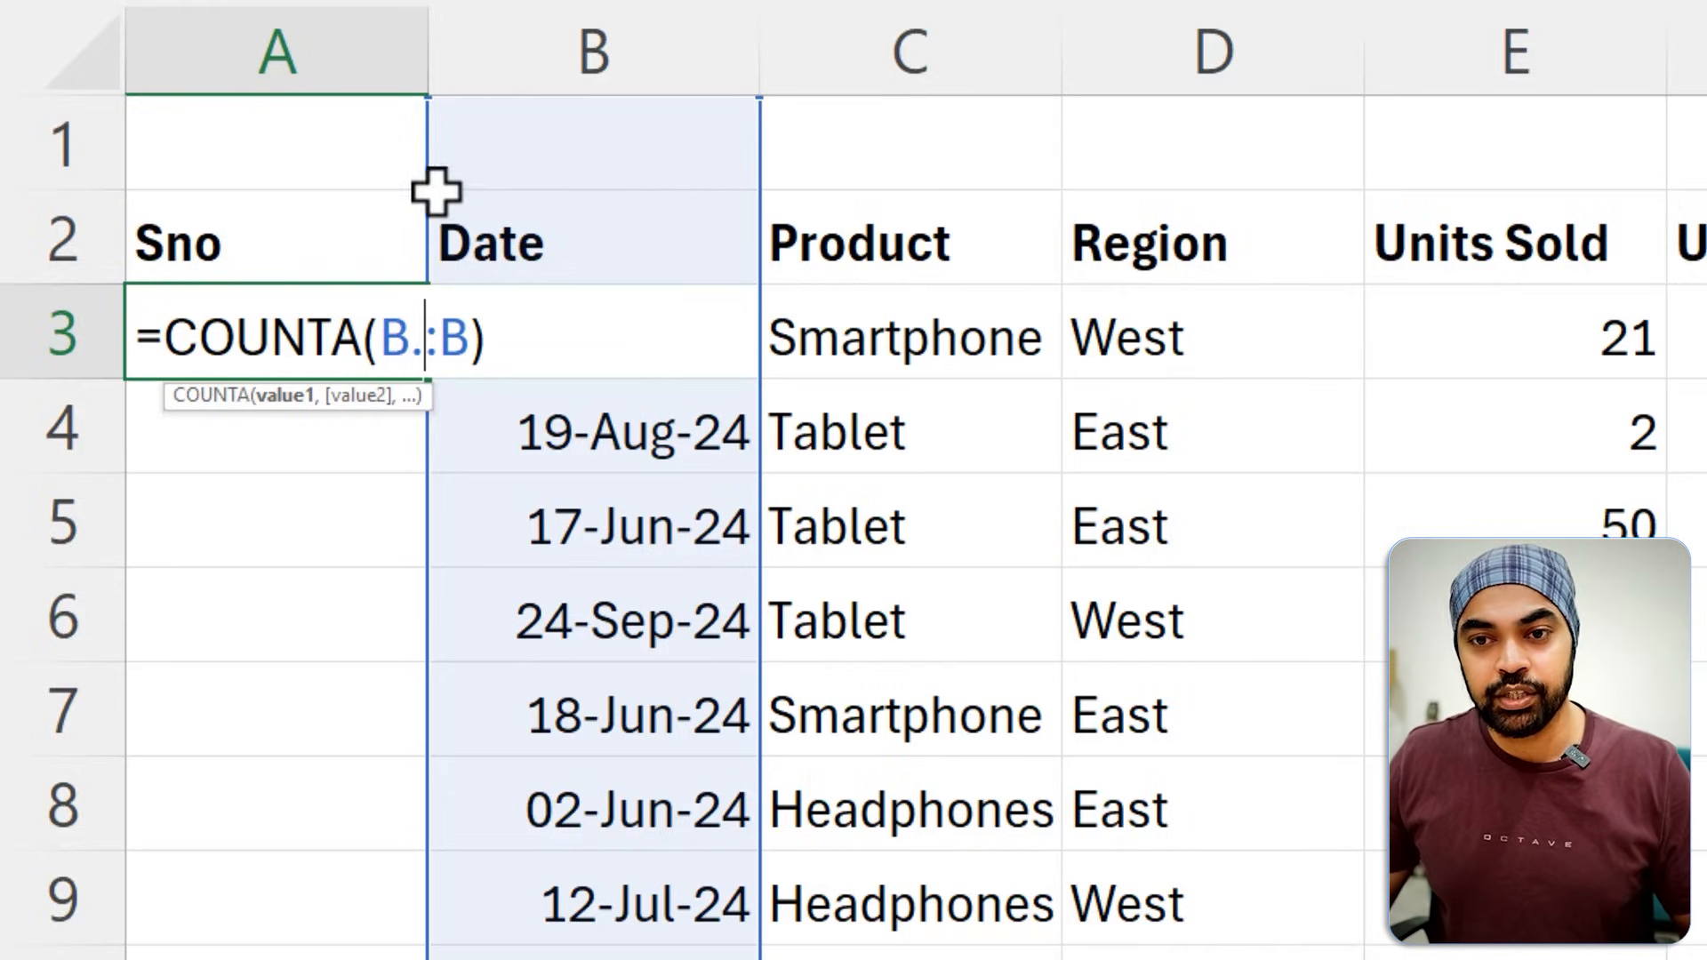
left_click_drag(371, 191, 697, 189)
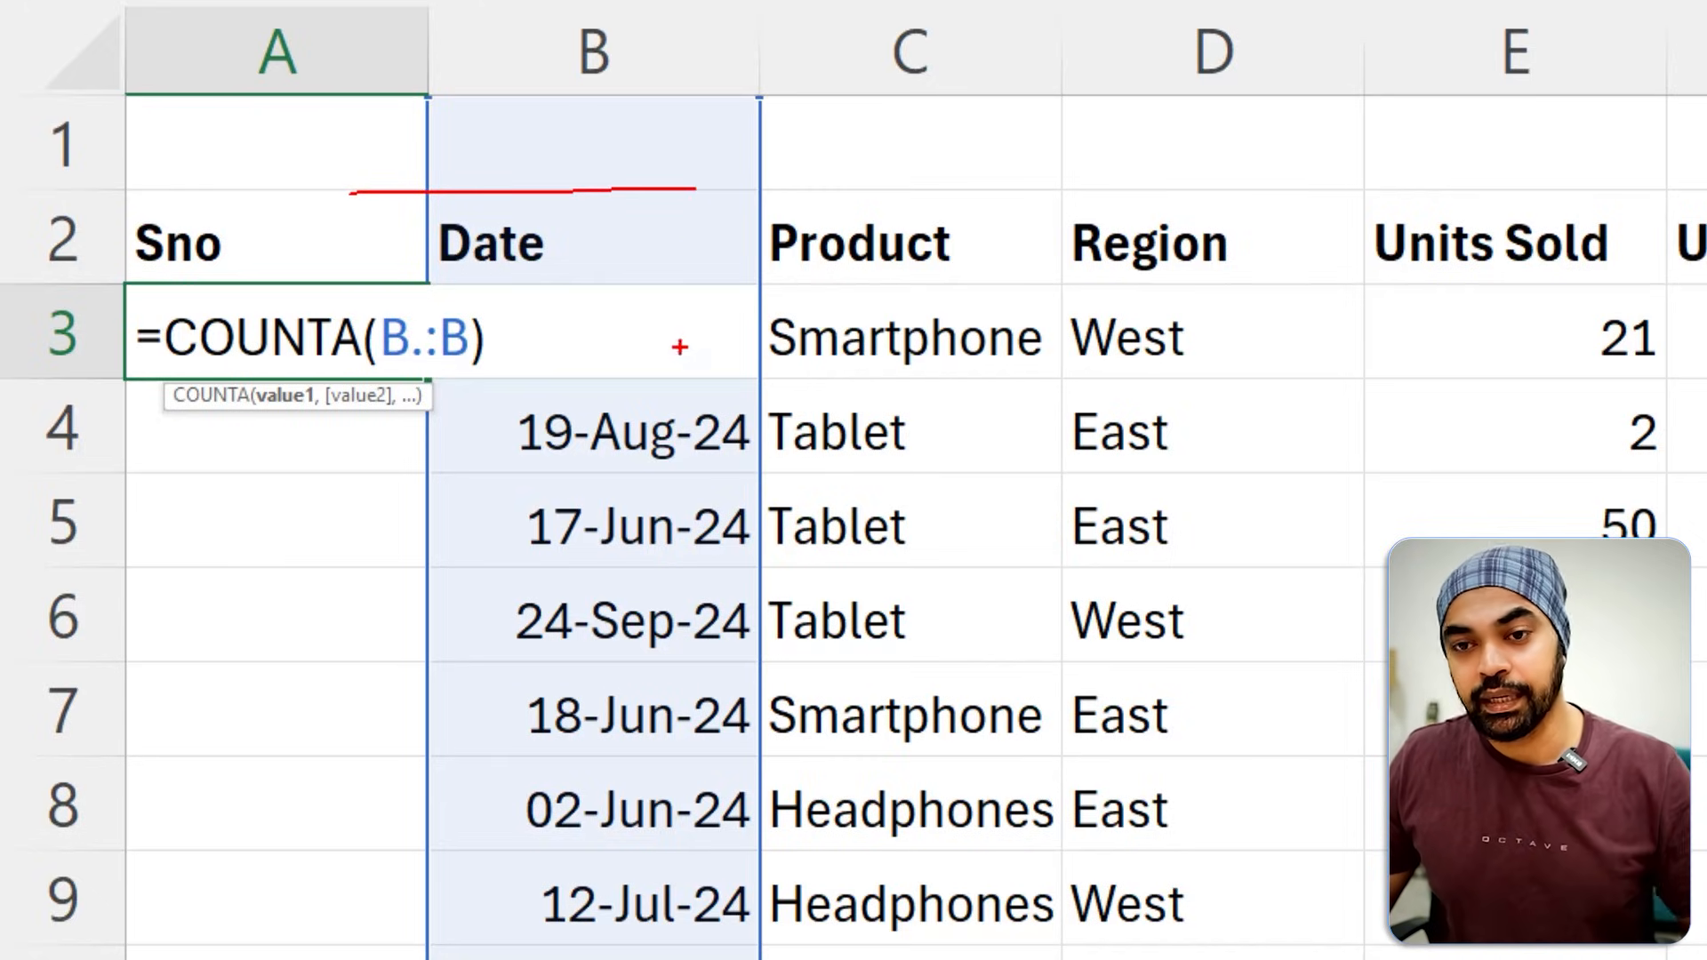
key("Escape")
scroll(678, 349, "down", 6)
key("ctrl+2")
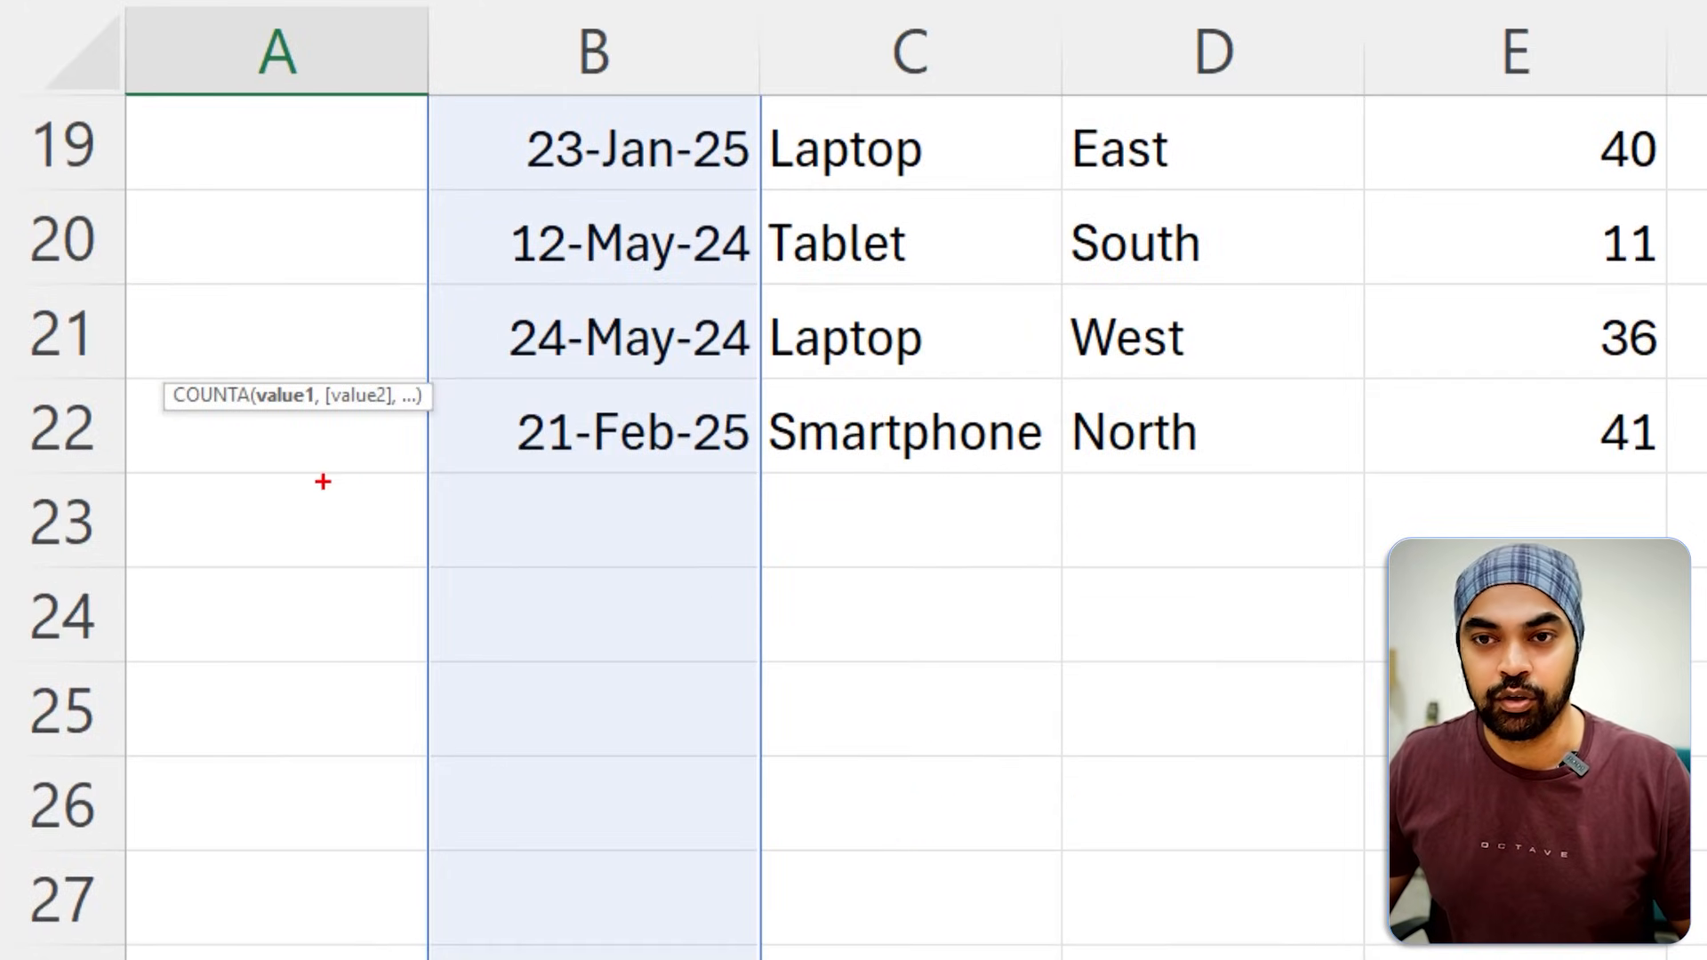
left_click_drag(323, 481, 828, 480)
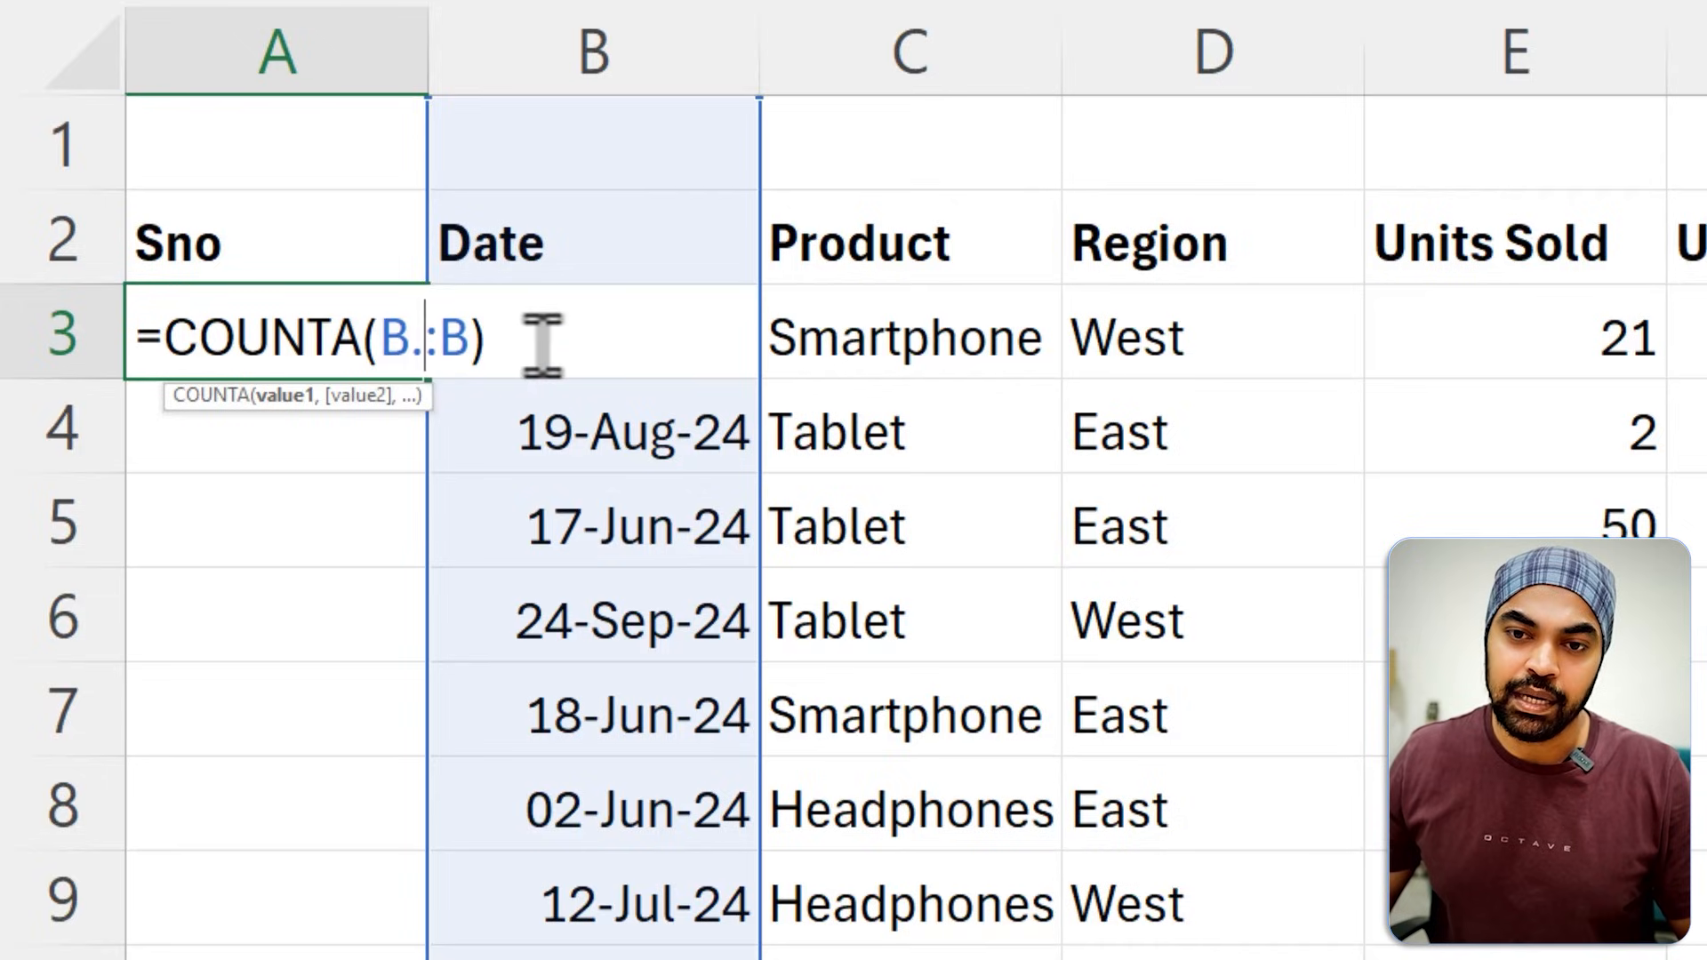
key("Right")
type(".")
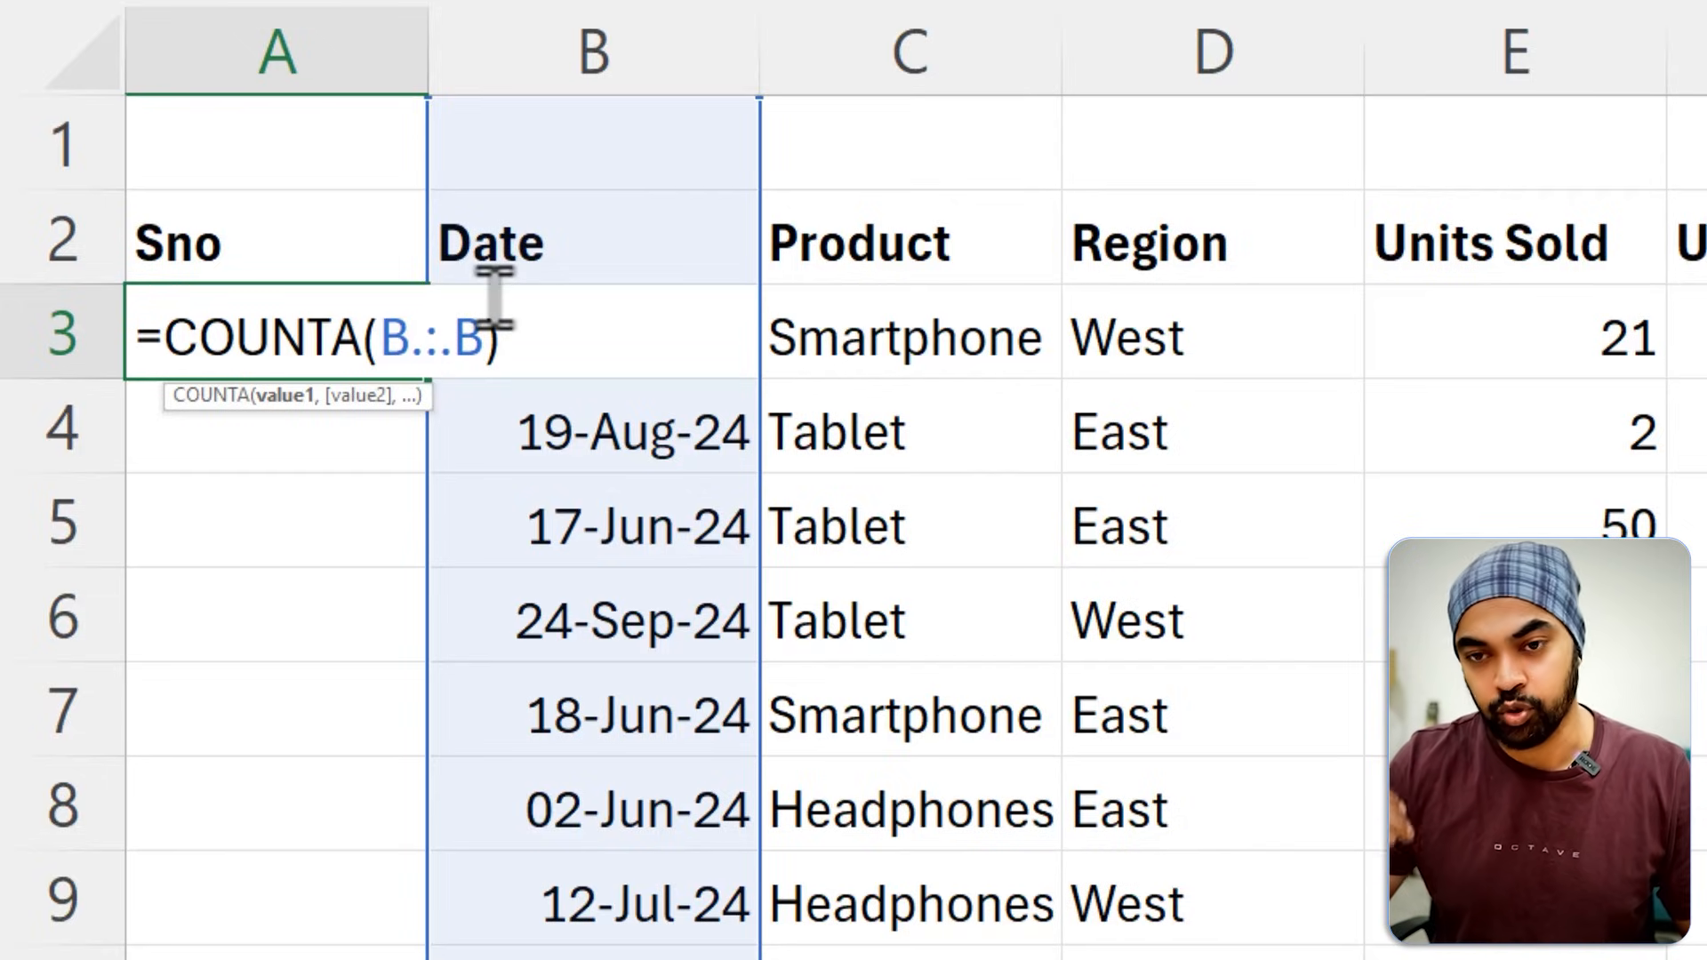
key("Left")
key("Left")
key("Left")
key("Left")
key("Home")
key("Right")
type("co")
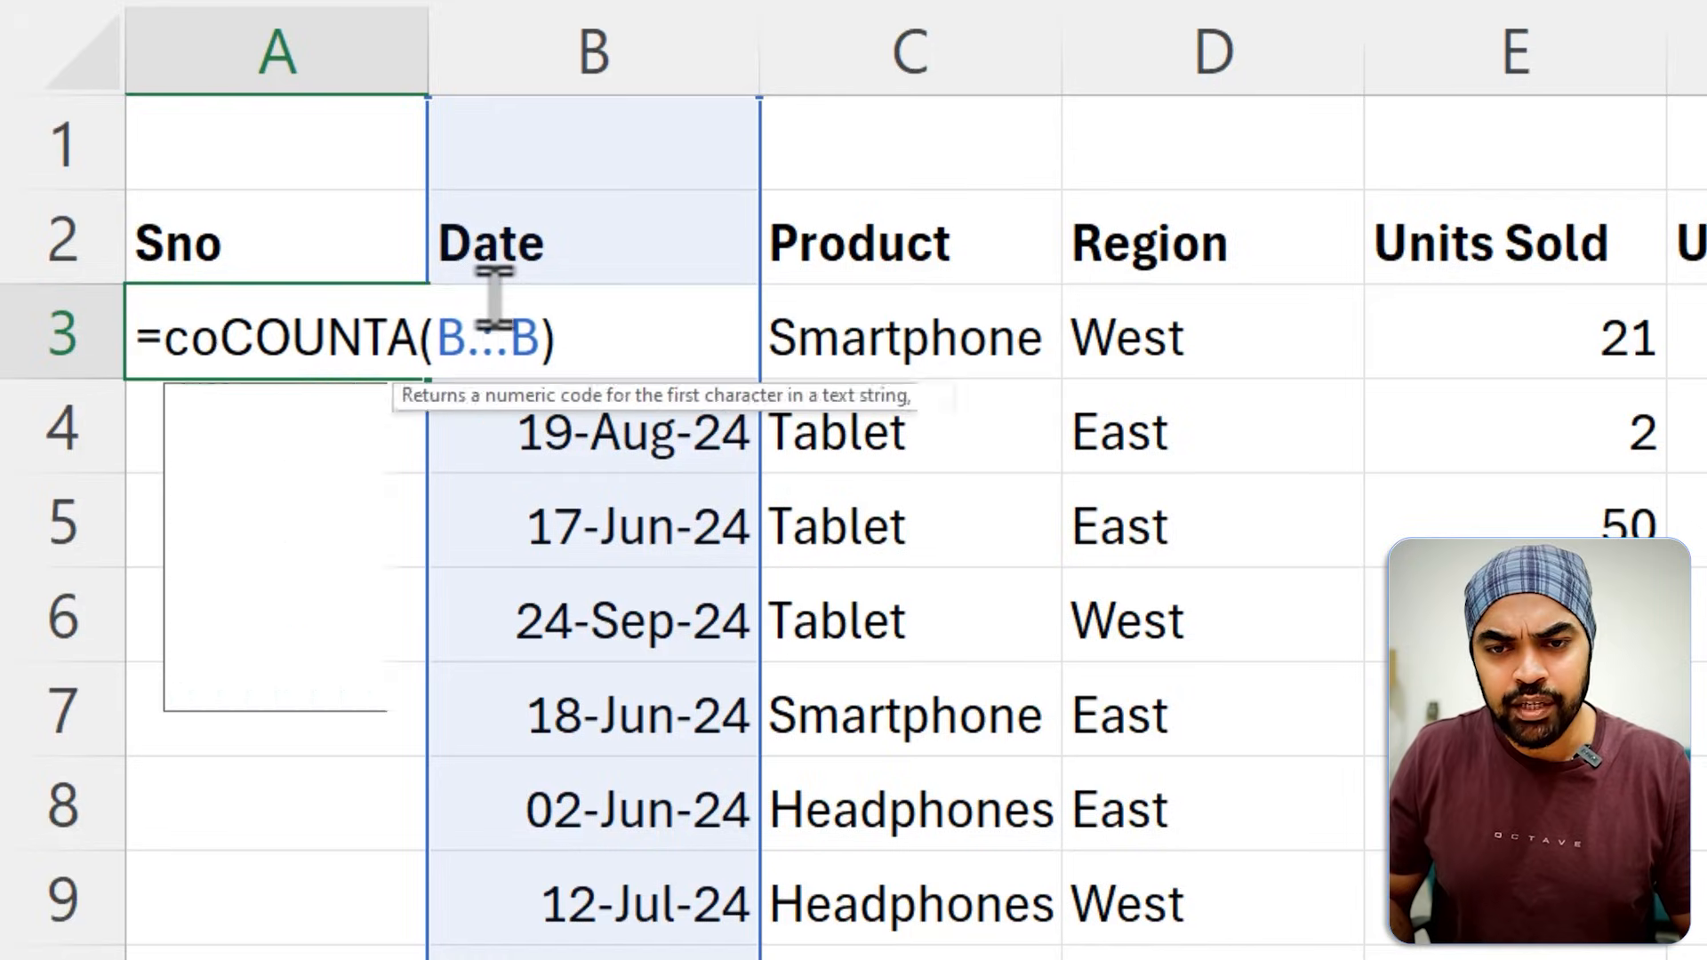
key("Escape")
Turn the count in A3 into serial numbers with the formula =SEQUENCE(COUNTA(B.:.B)).
key("F2")
key("Home")
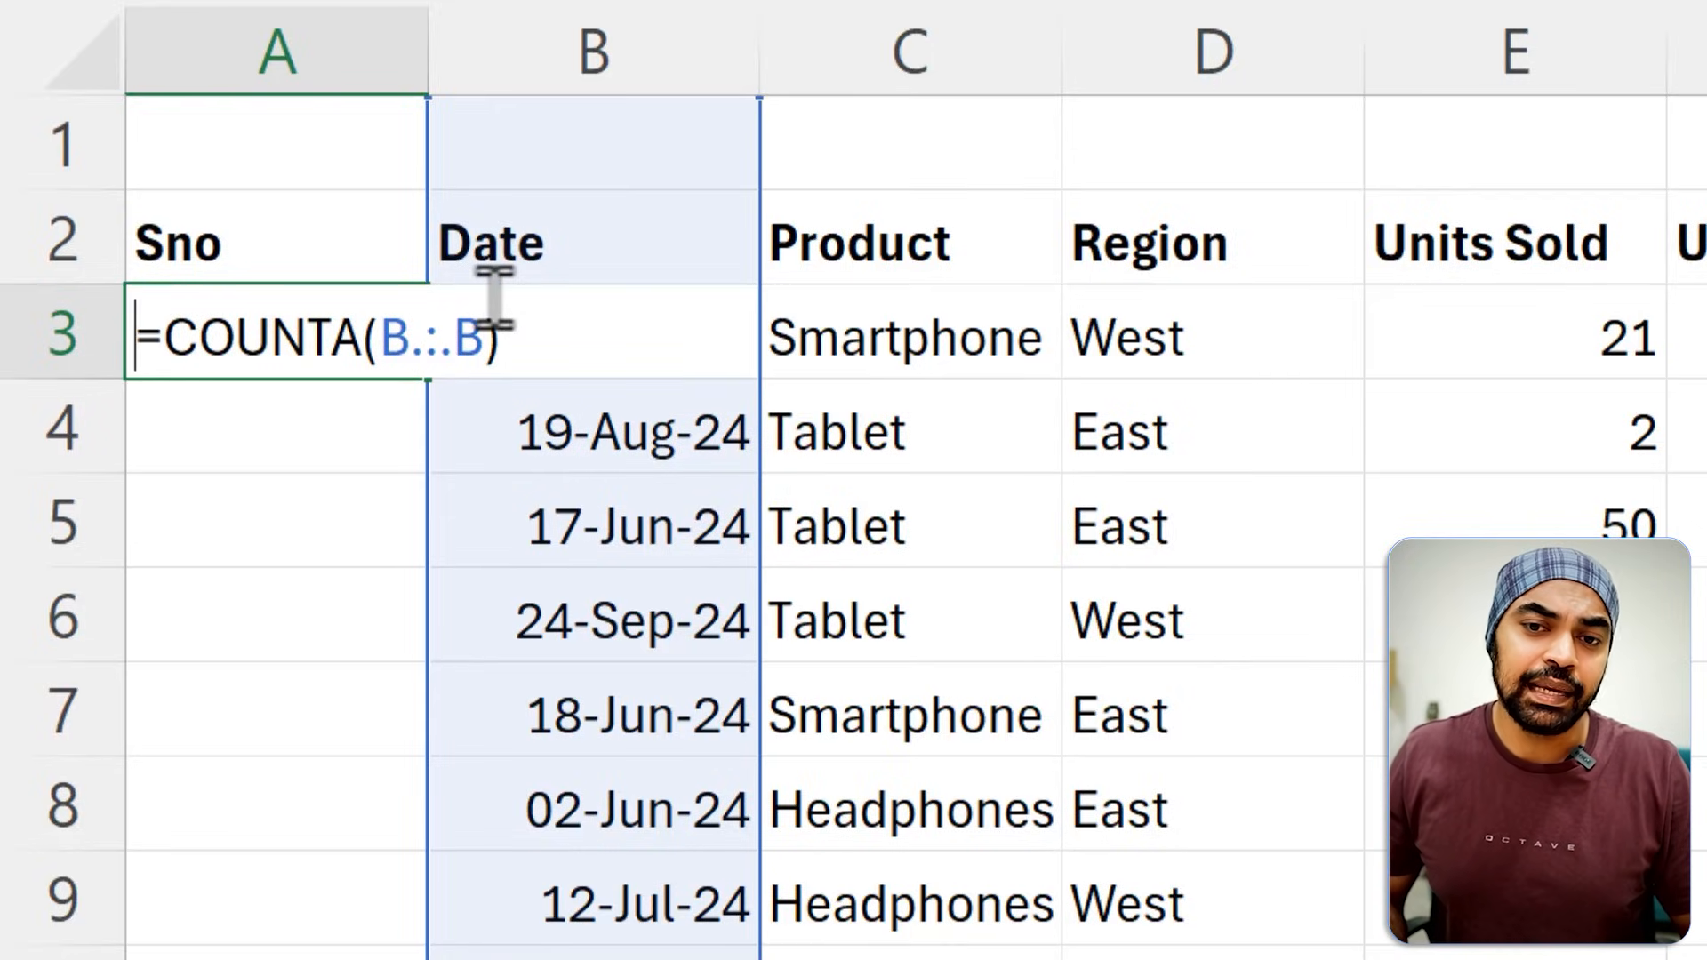
key("Right")
type("sw")
key("BackSpace")
type("e")
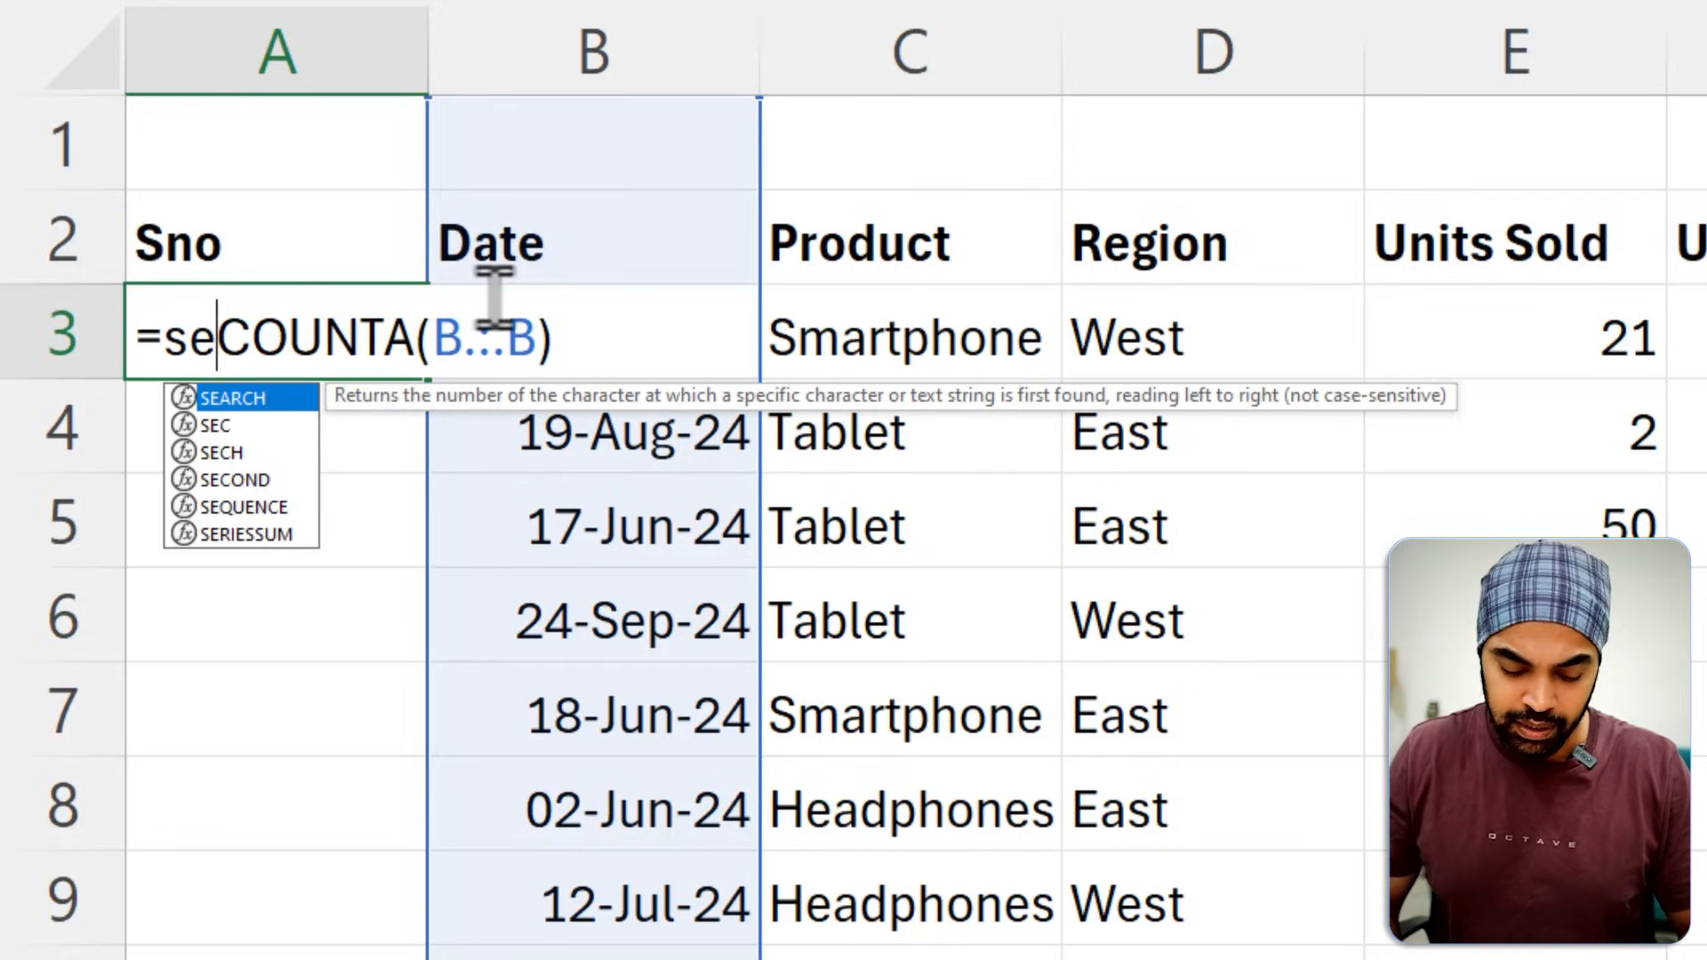
key("Down")
key("Down")
key("Down")
key("Down")
key("Tab")
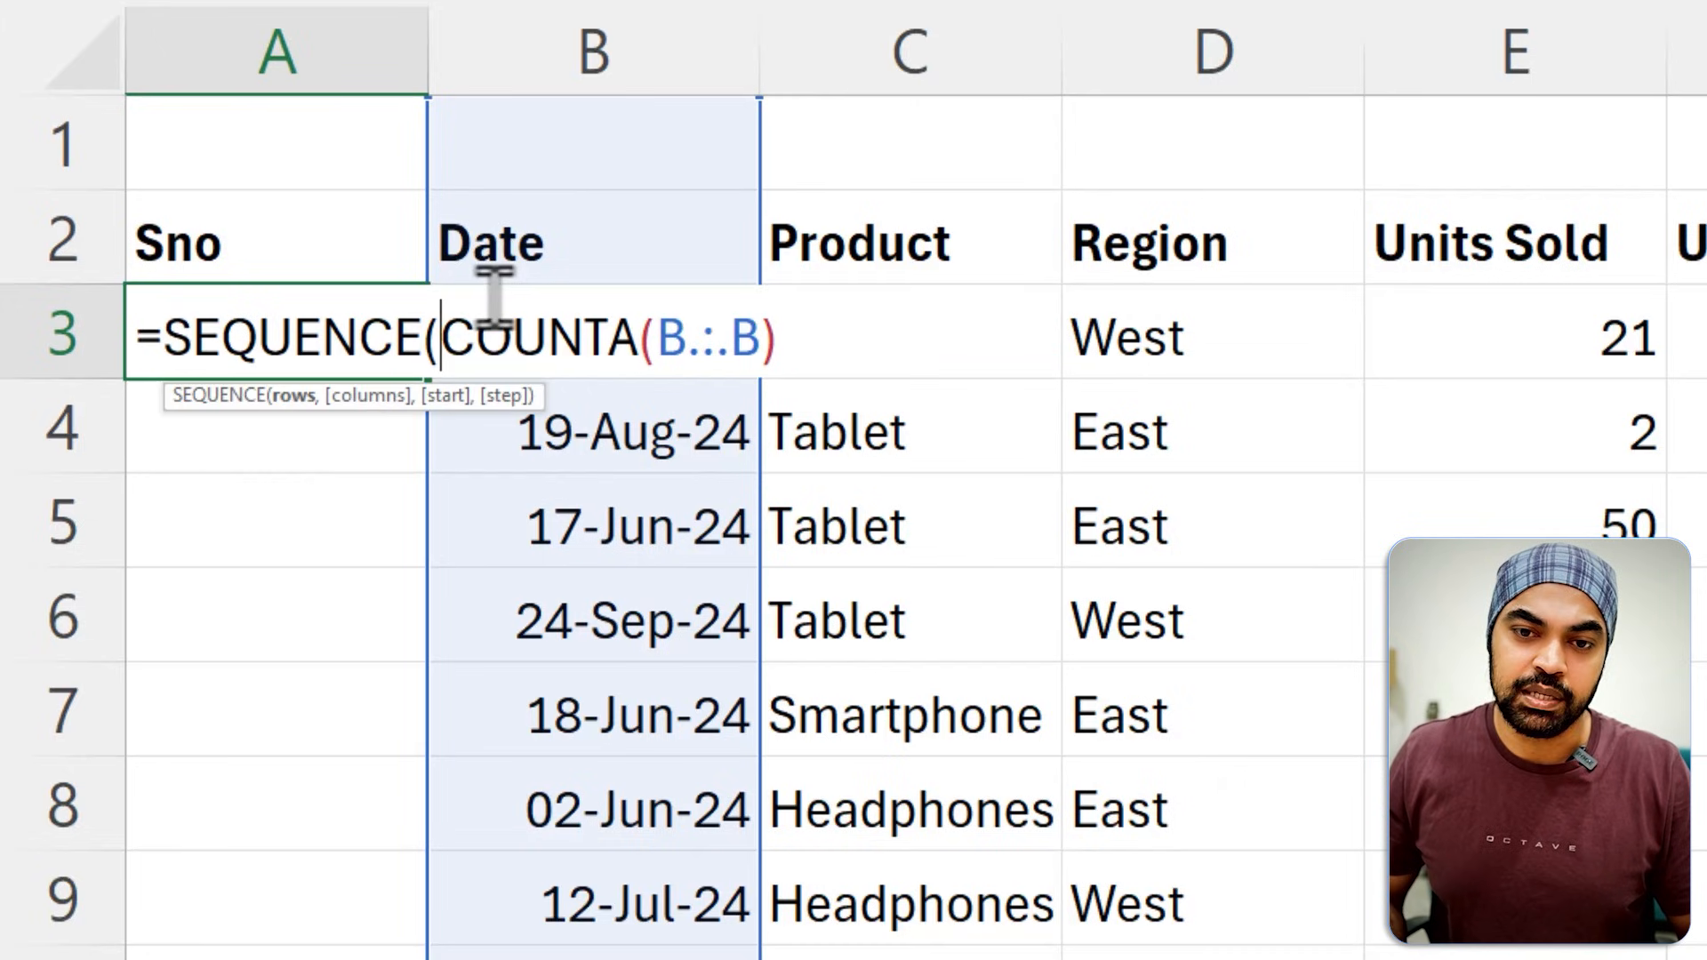
key("Right")
key("Right")
key("Right")
key("Right")
key("Right")
key("Right")
key("Right")
key("Right")
key("Right")
key("Right")
key("Right")
key("Right")
key("Right")
type(")")
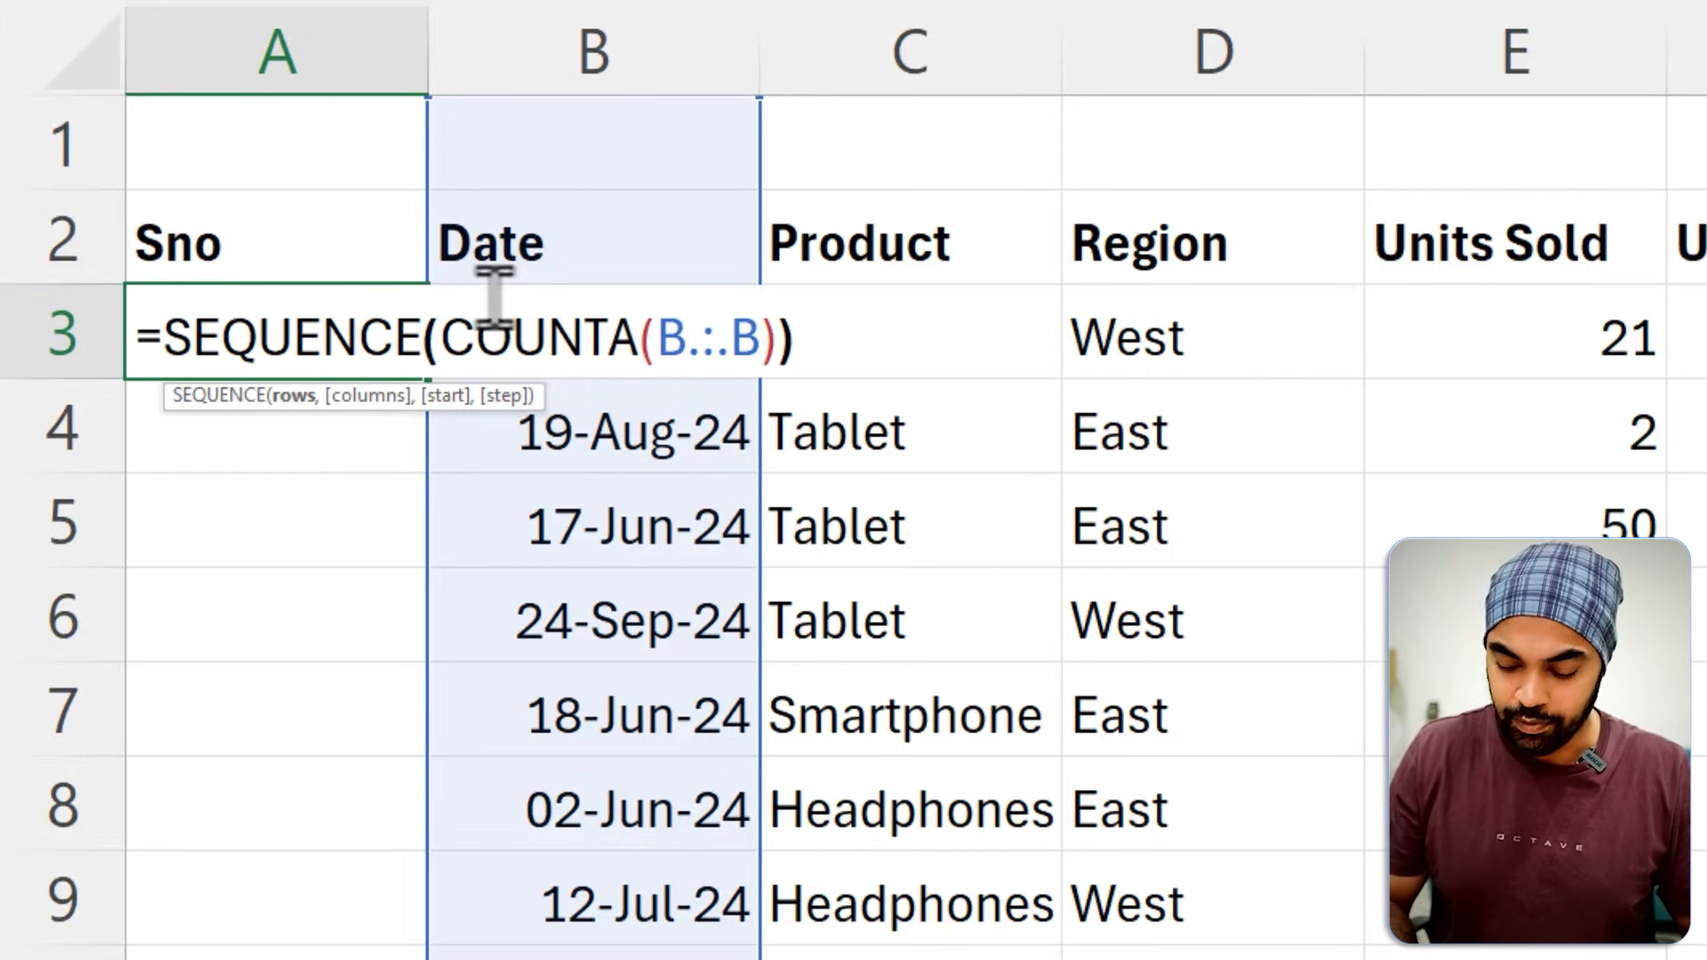
key("Return")
Check the generated serial numbers in column A down to the end of the list against the dates.
key("Up")
key("ctrl+Down")
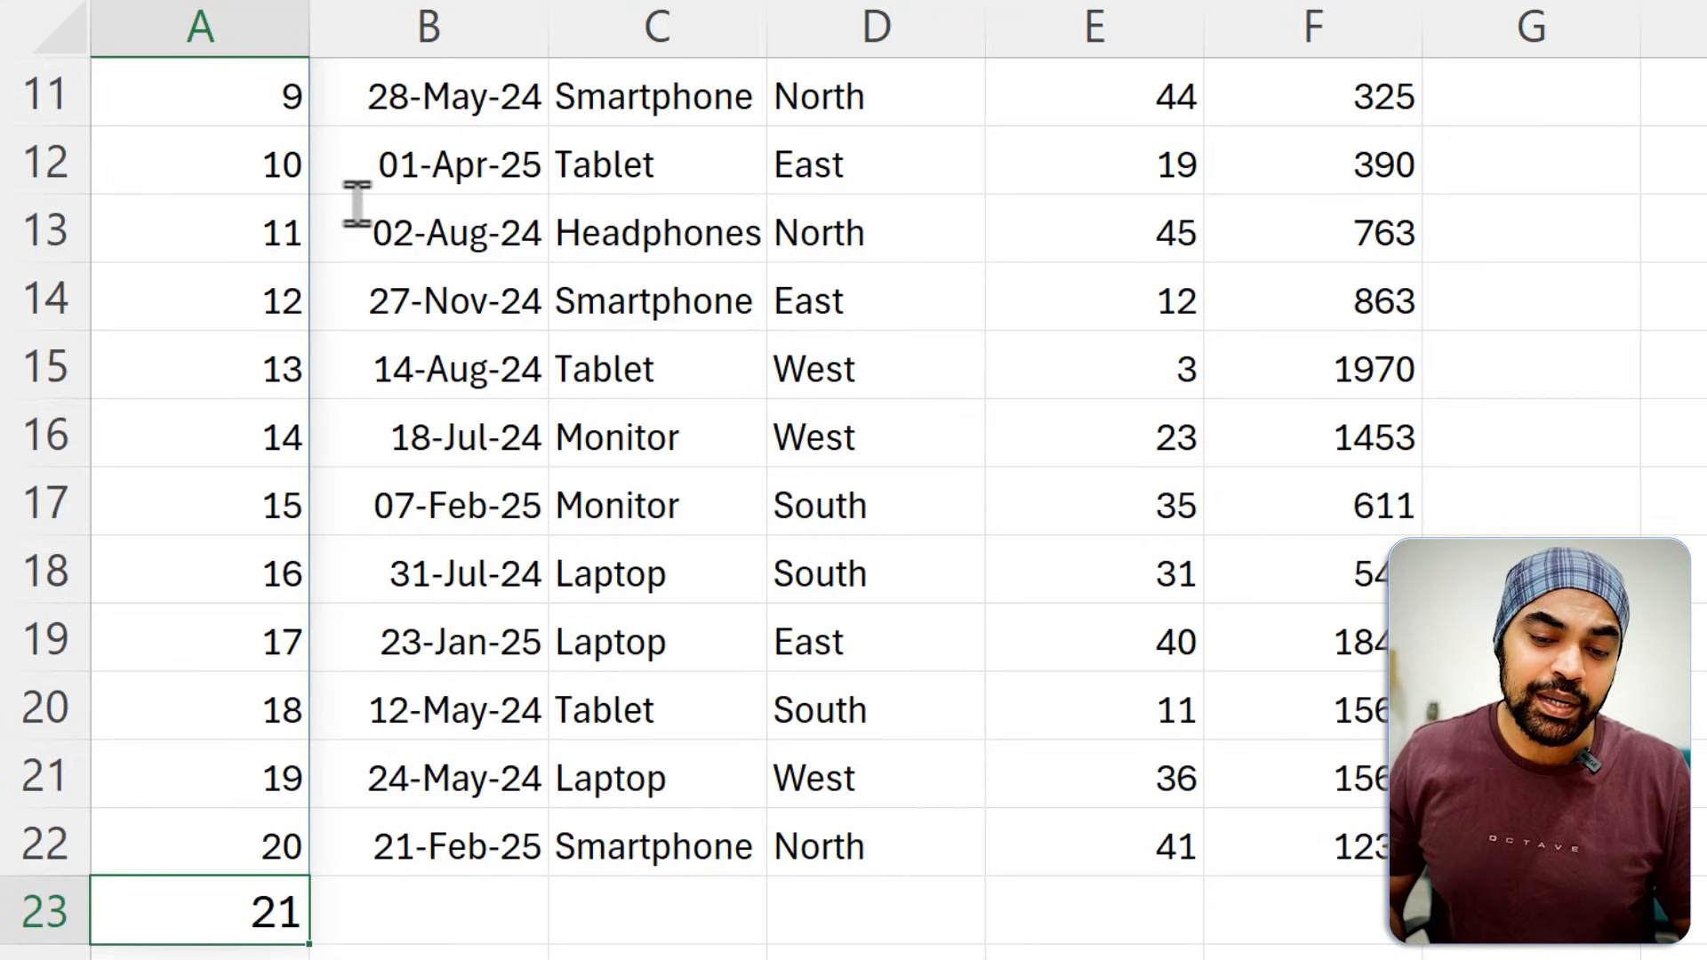
key("ctrl+Up")
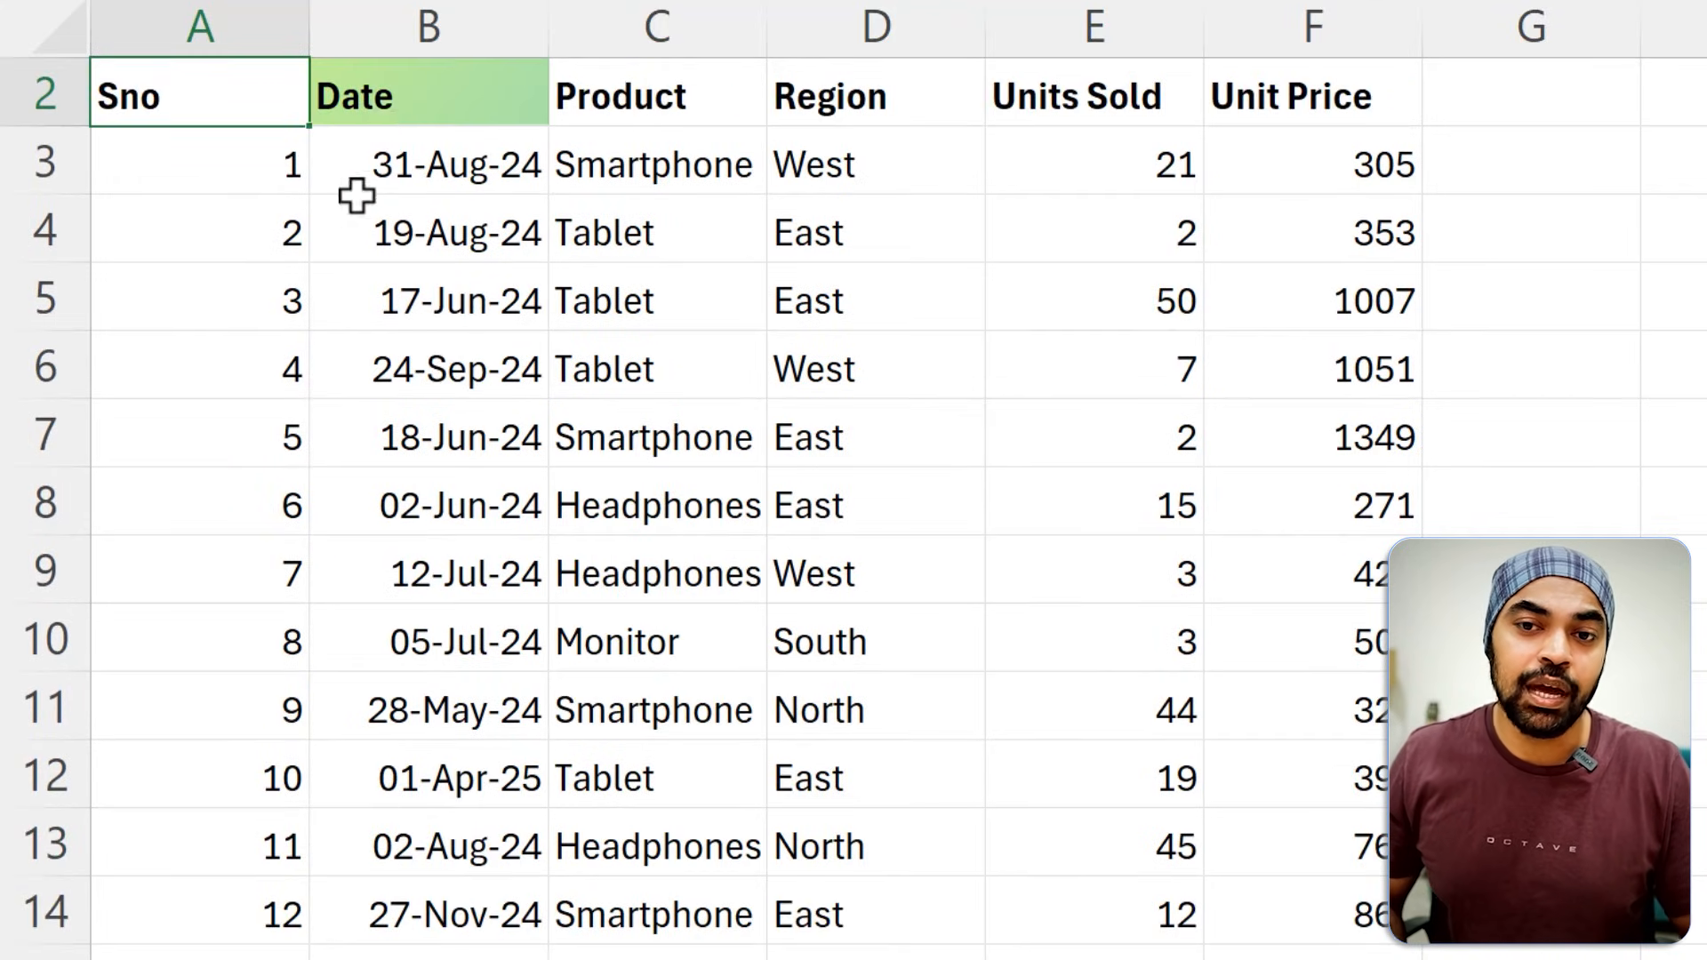
Exclude the header from the count in A3 by changing the formula to =SEQUENCE(COUNTA(B.:.B)-1).
left_click(271, 155)
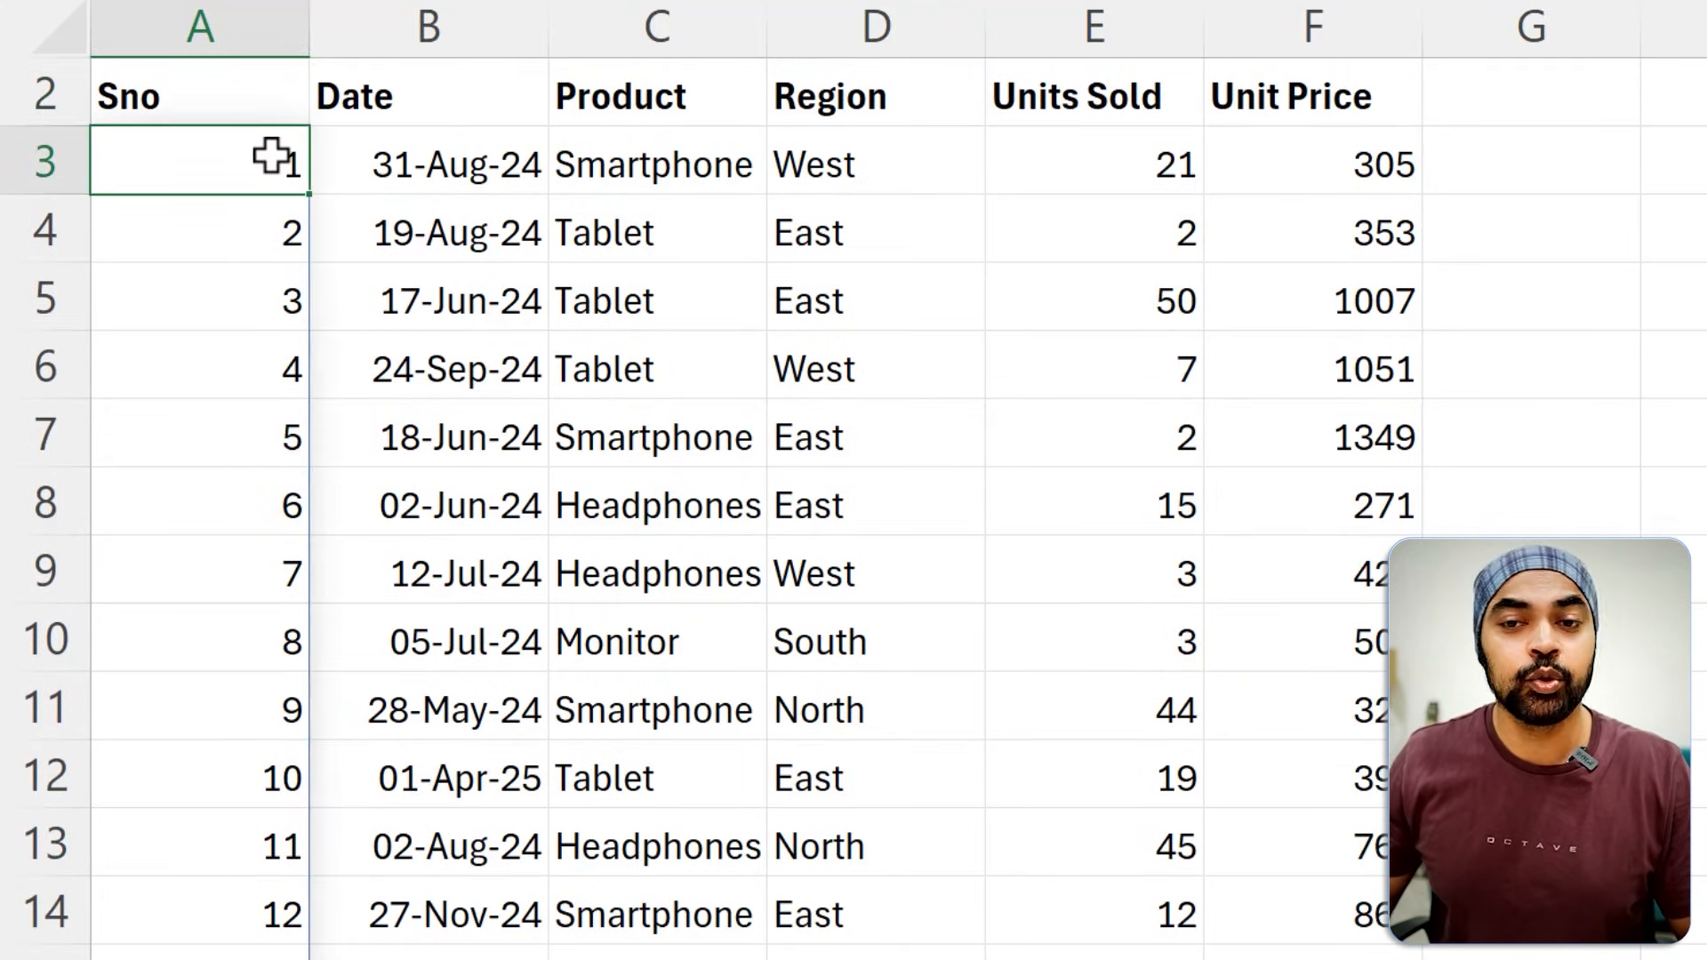
key("F2")
key("Left")
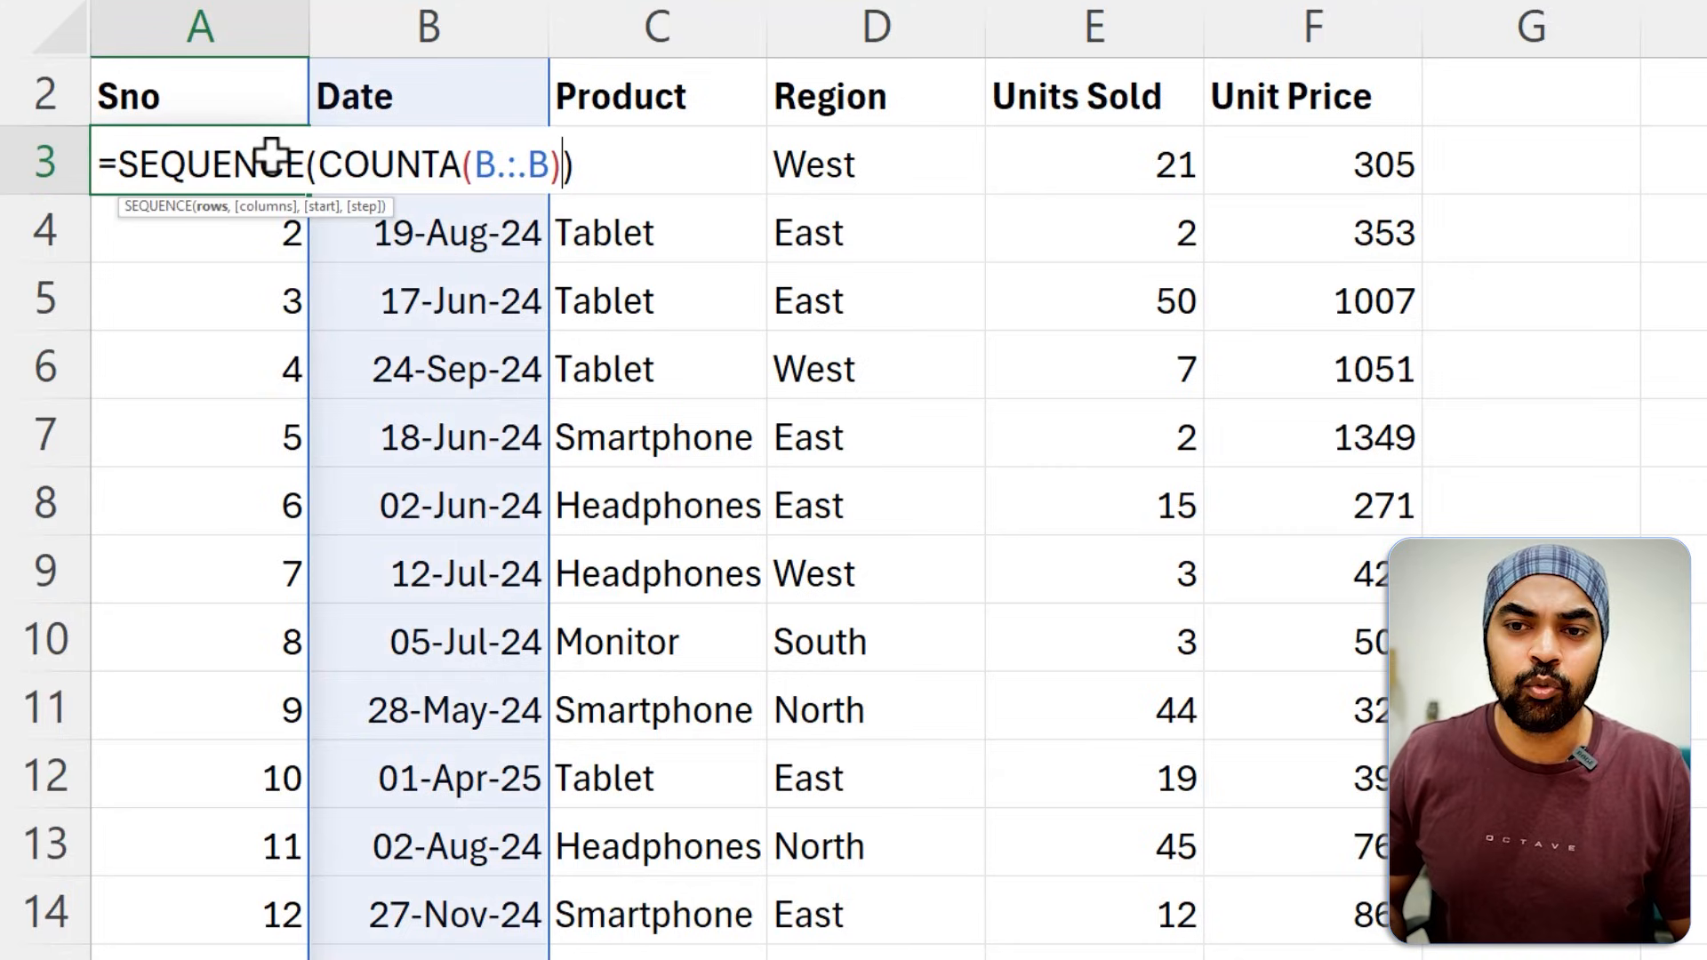
type("-1")
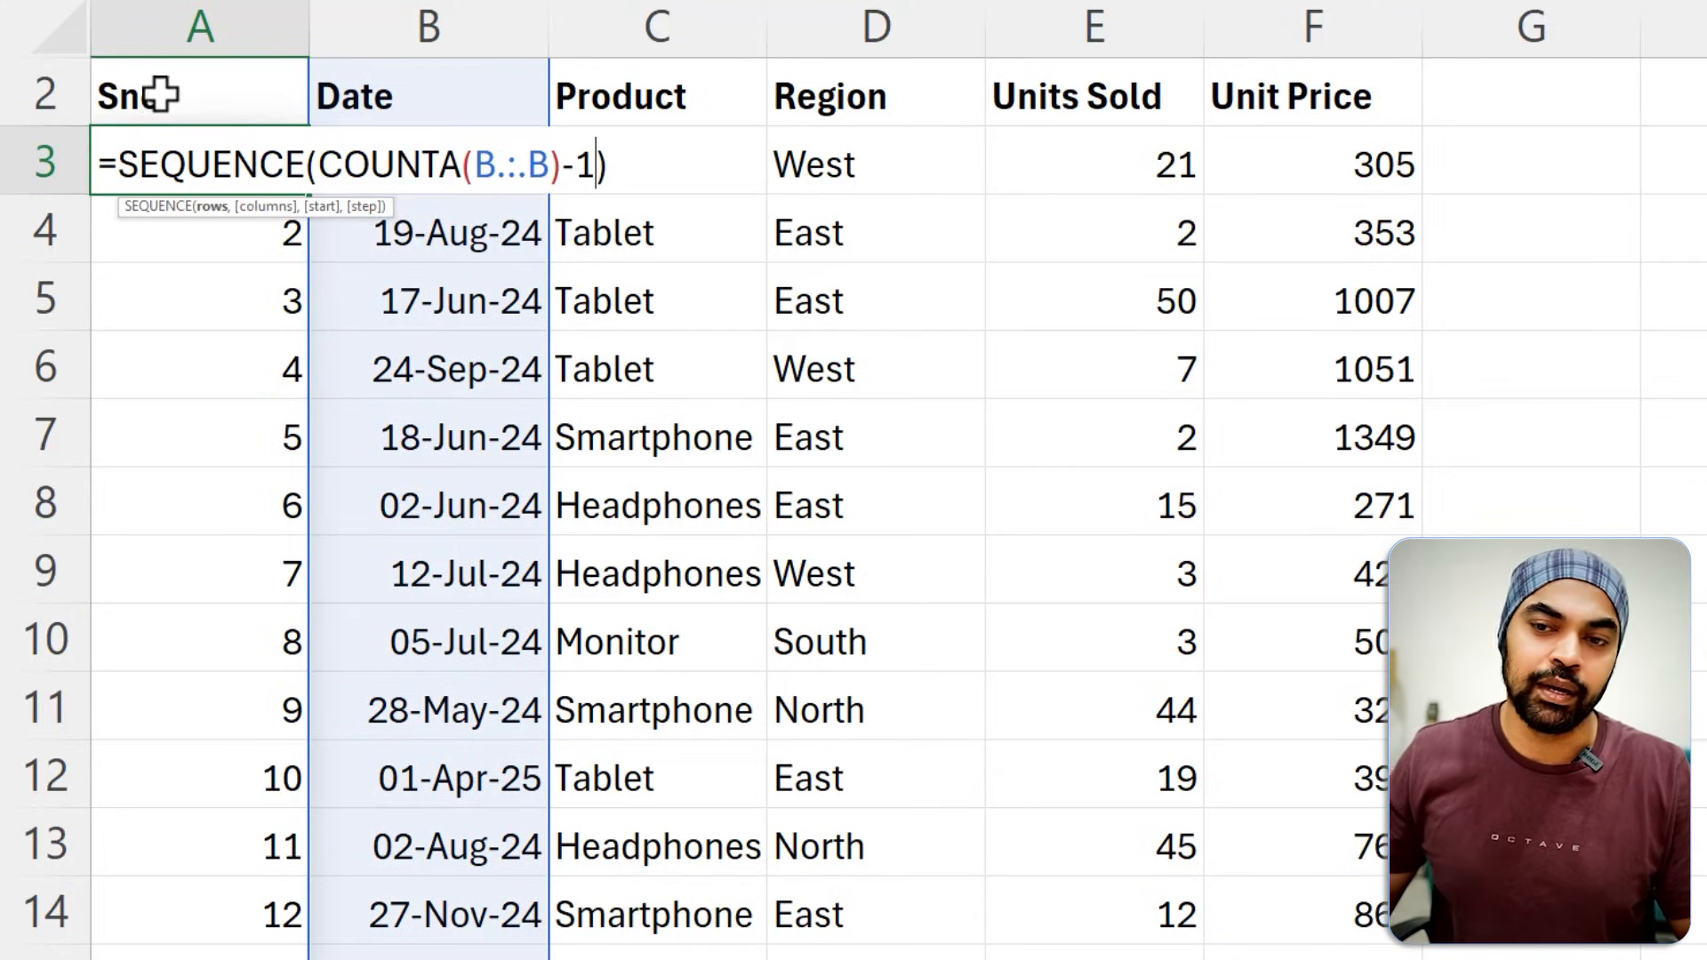
key("Return")
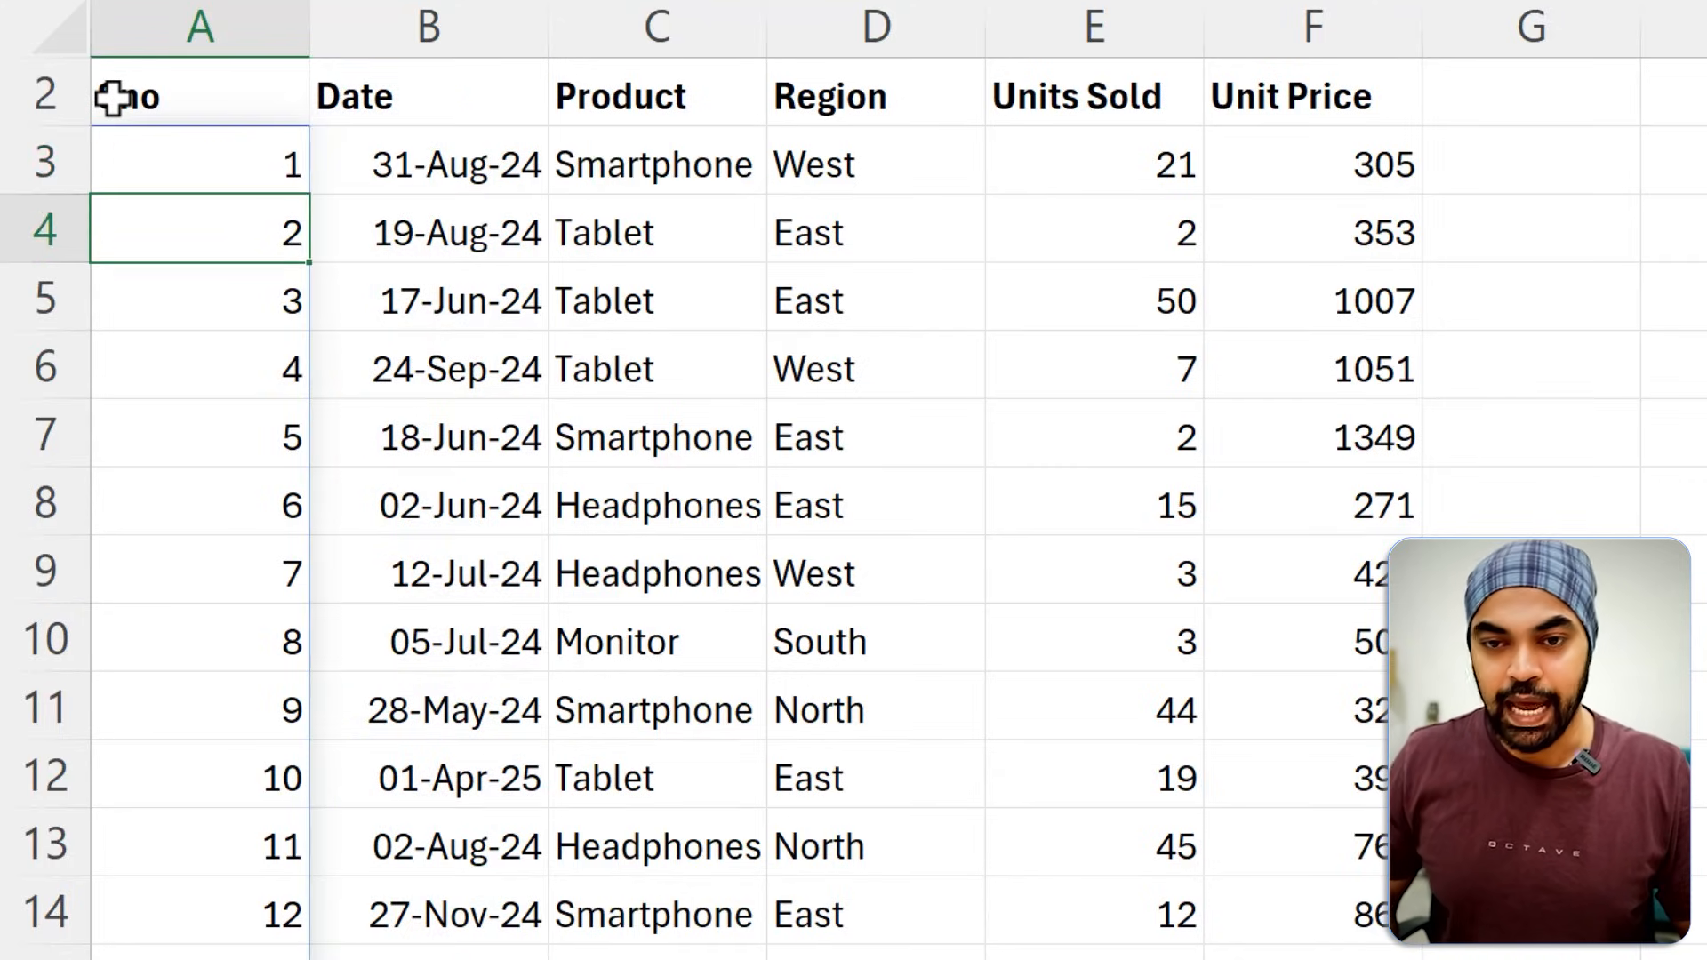
Add the date 28-04-2025 in B23, directly below the last record, to test the automatic serial numbering.
key("ctrl+Down")
key("Down")
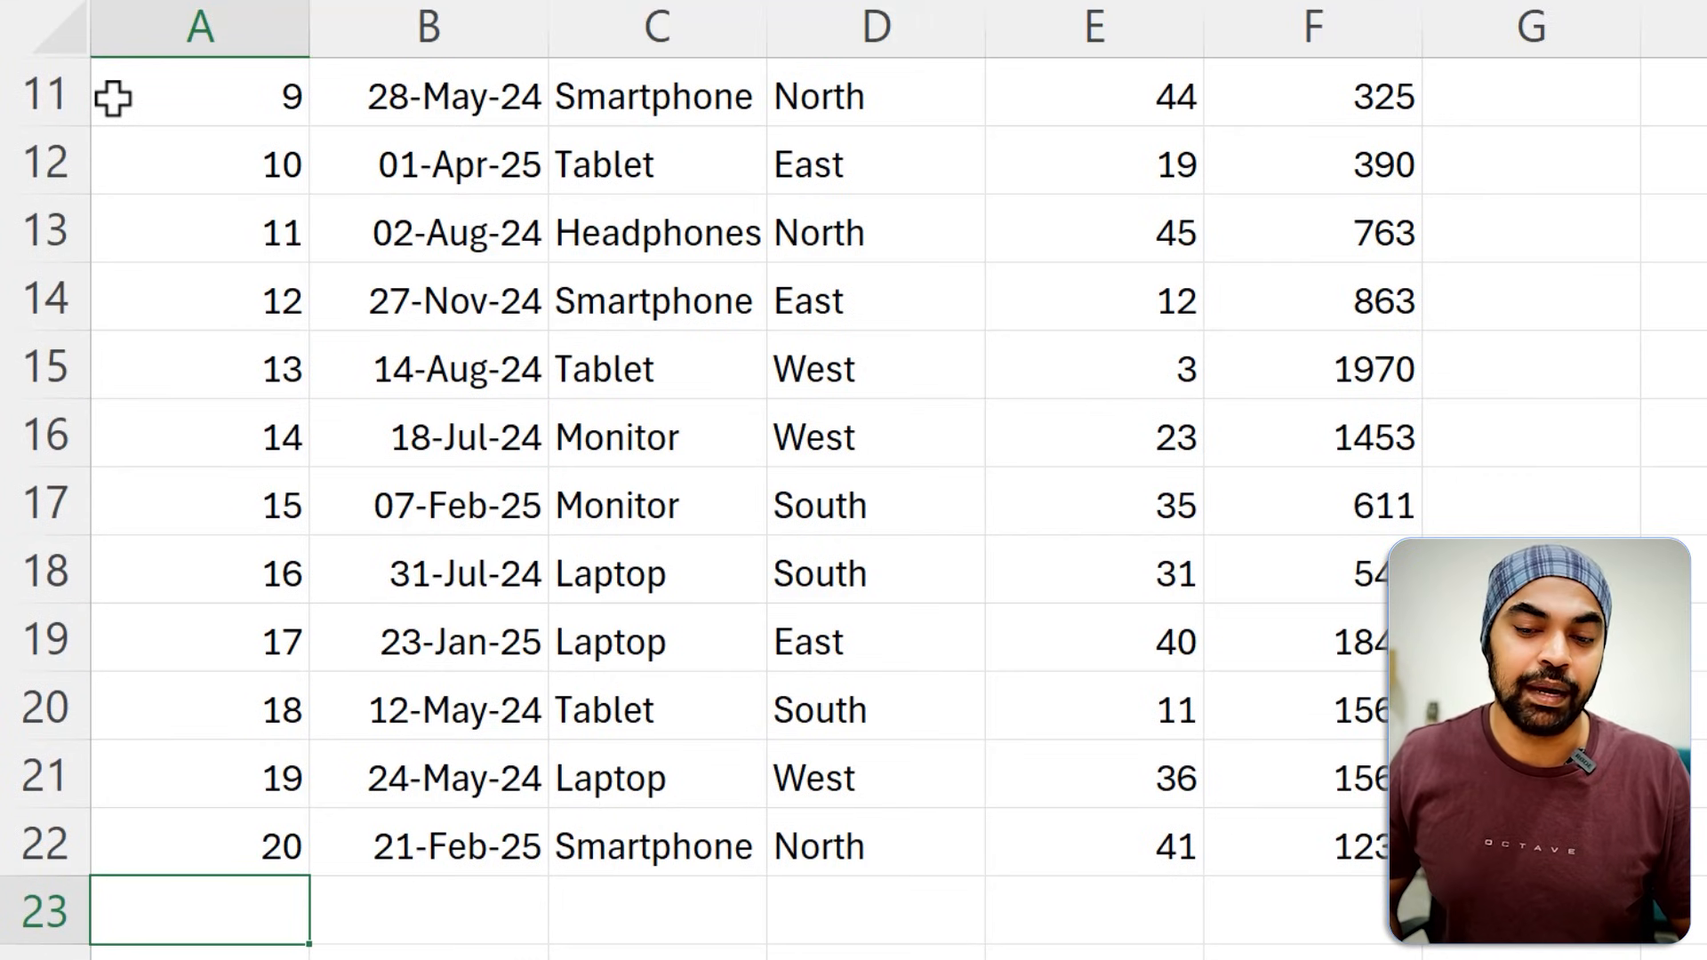
key("Right")
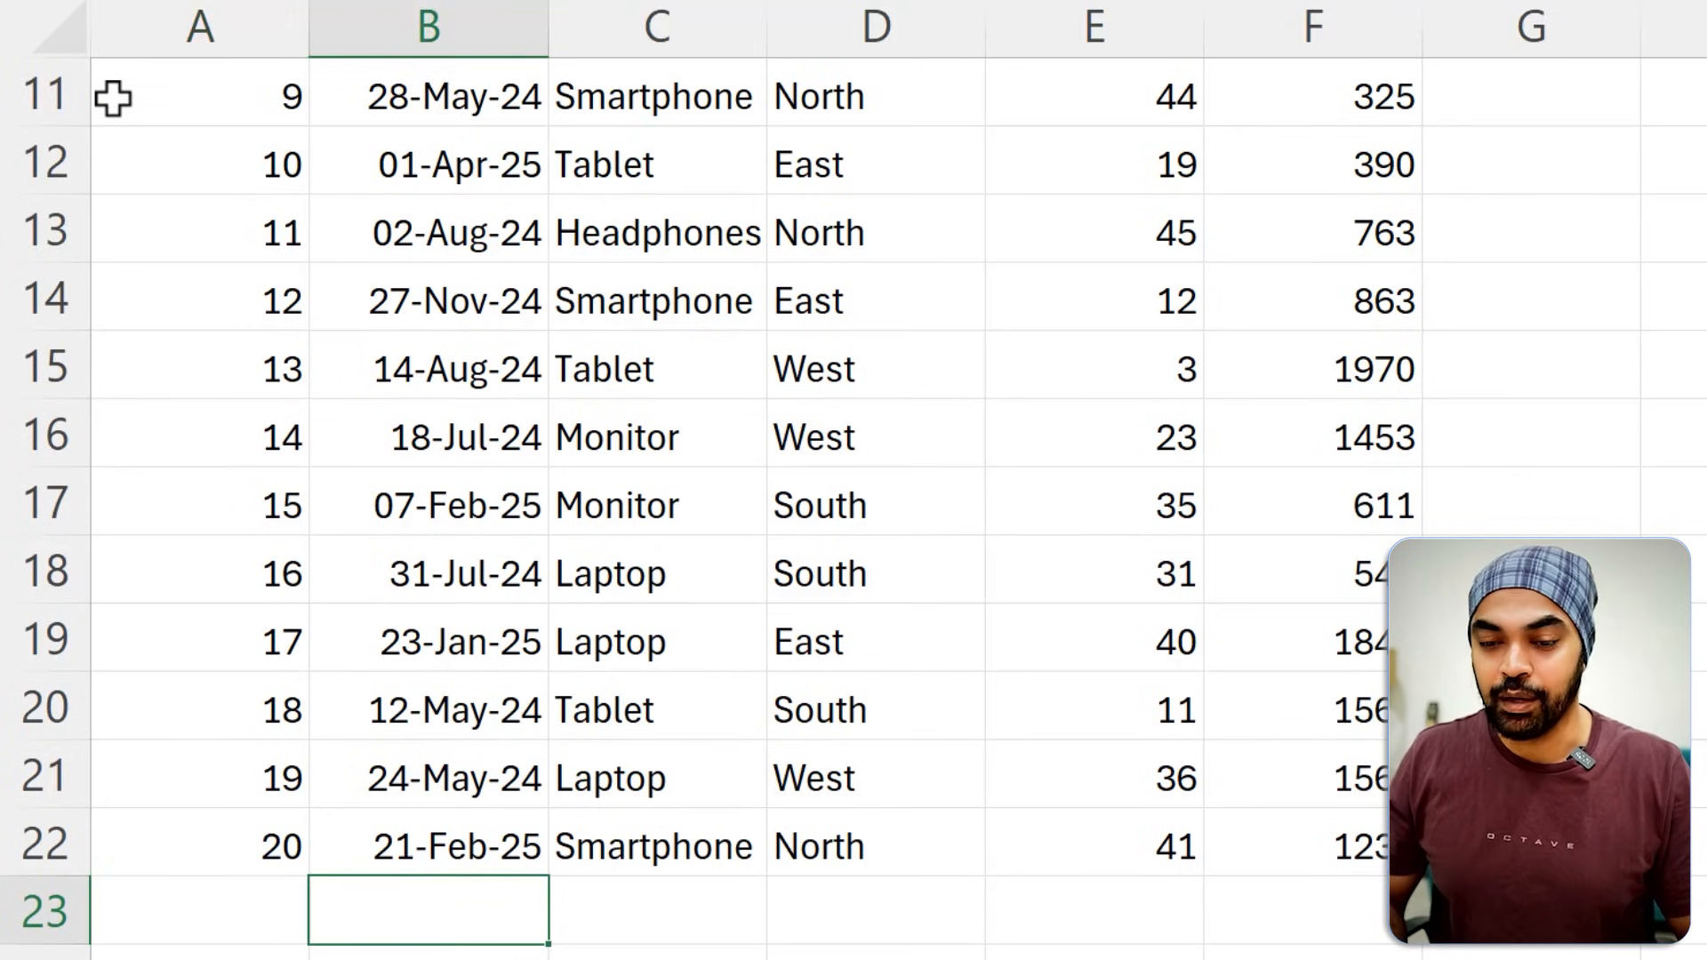
type("28-04-2025")
key("Return")
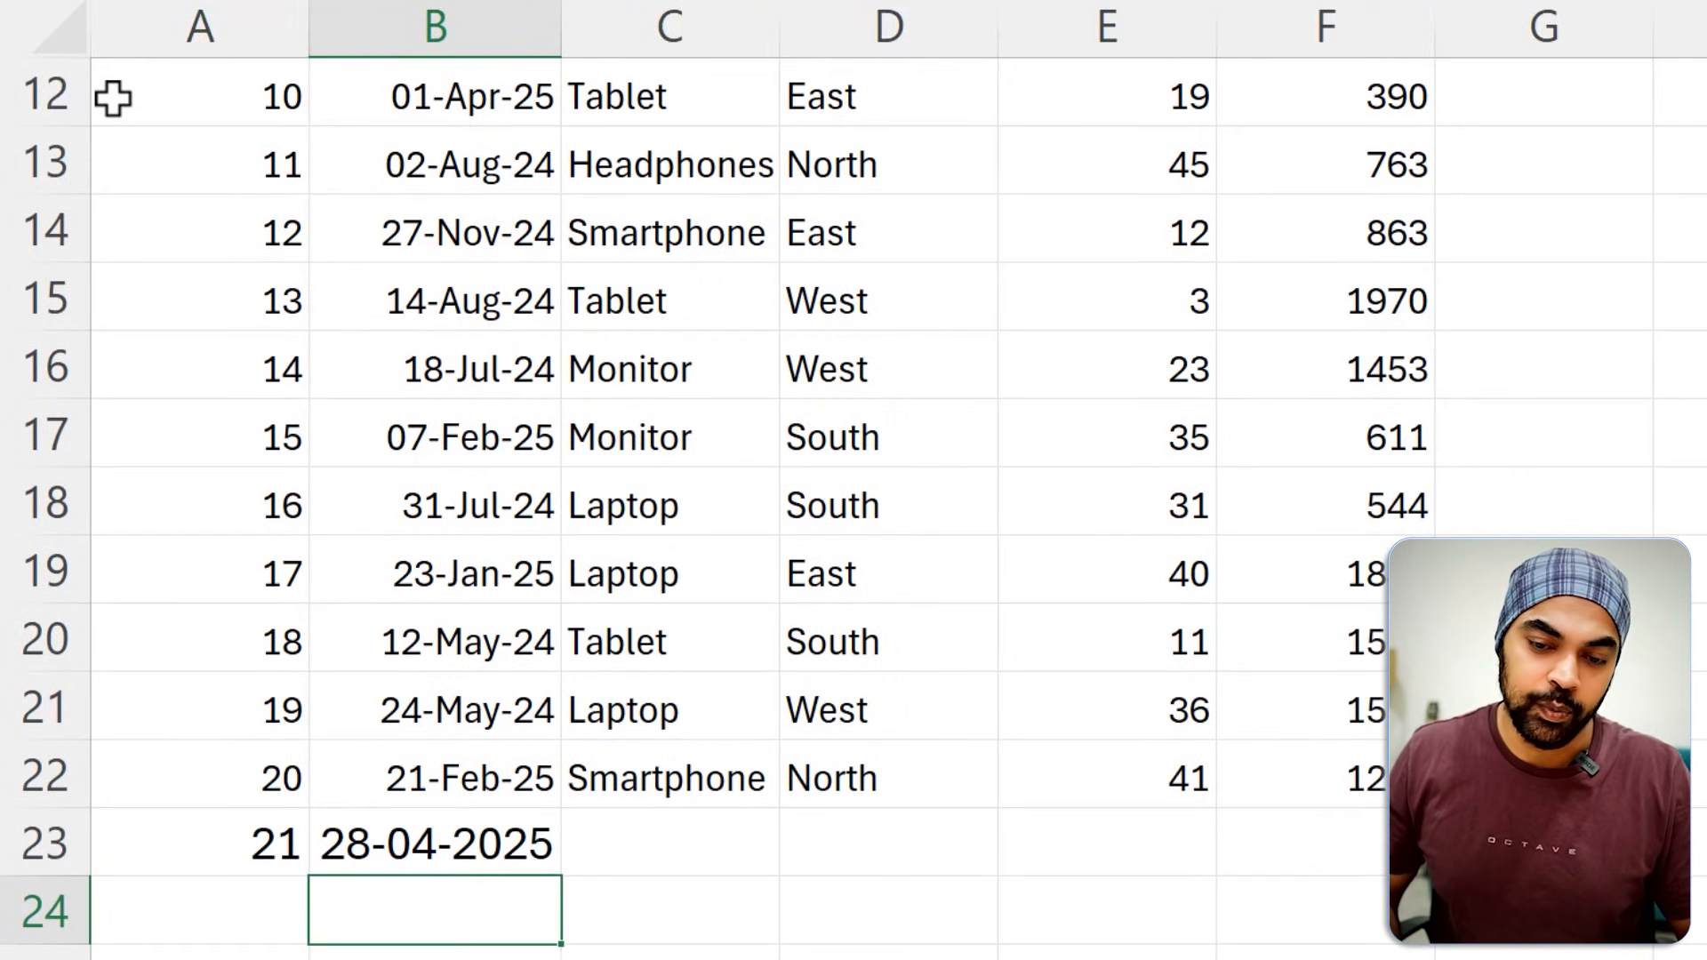
Try to clear the spilled serial number in A23 and undo the attempt.
left_click(293, 846)
key("Delete")
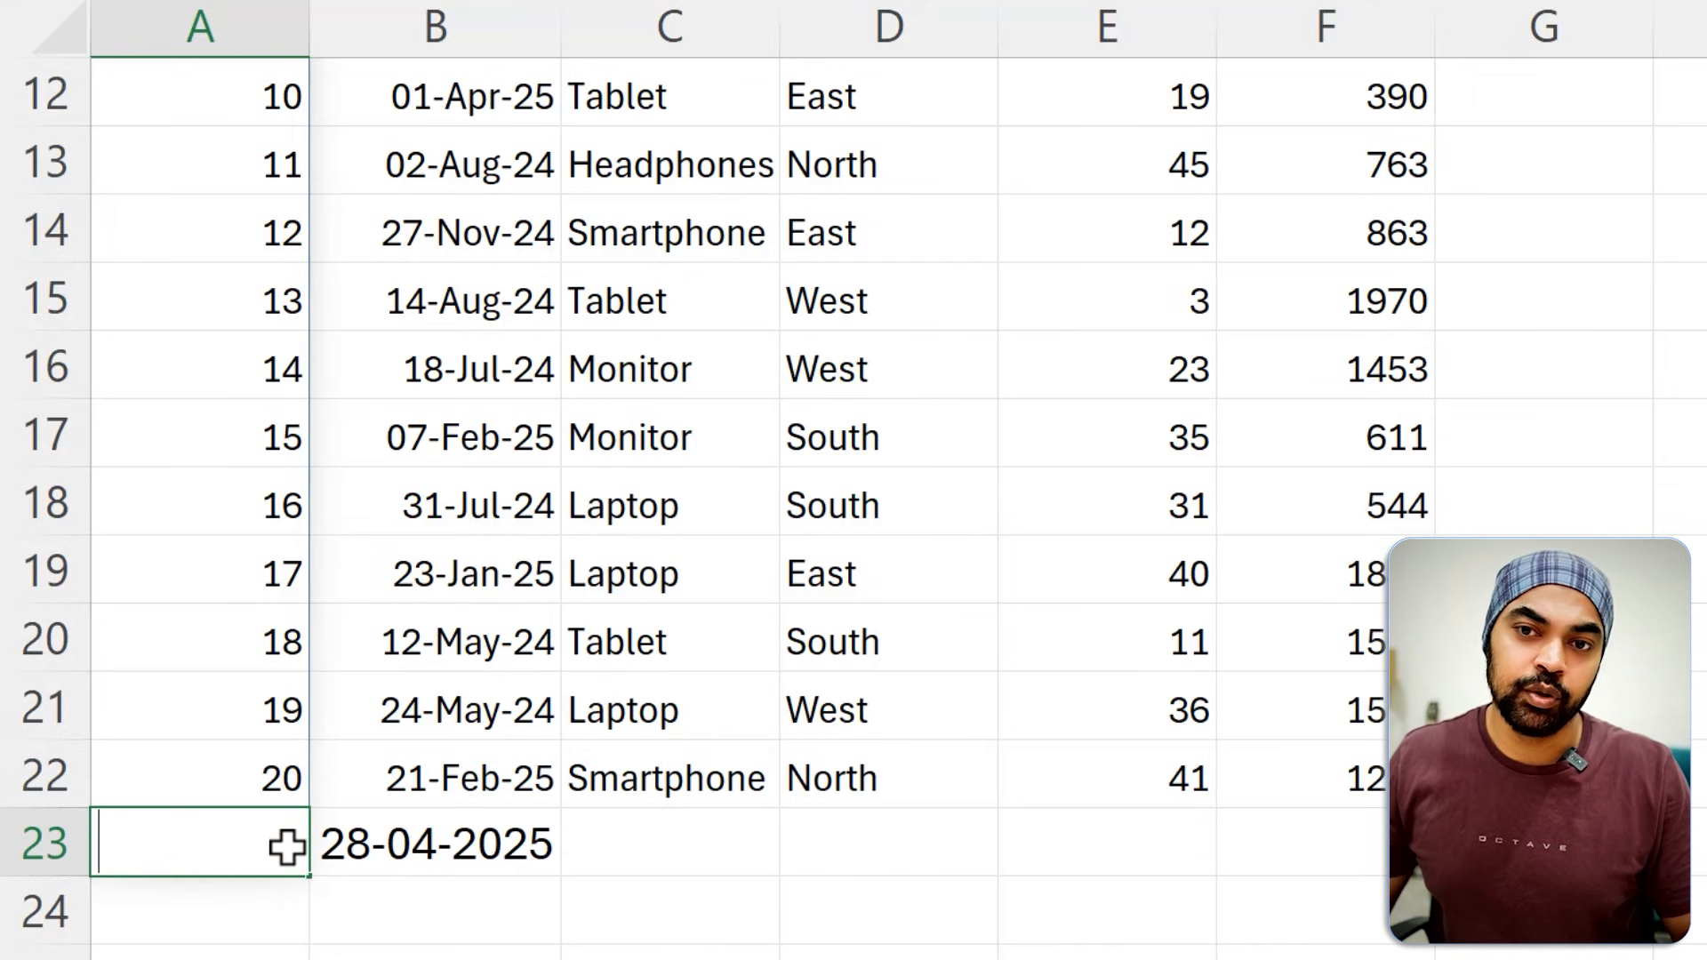
key("ctrl+z")
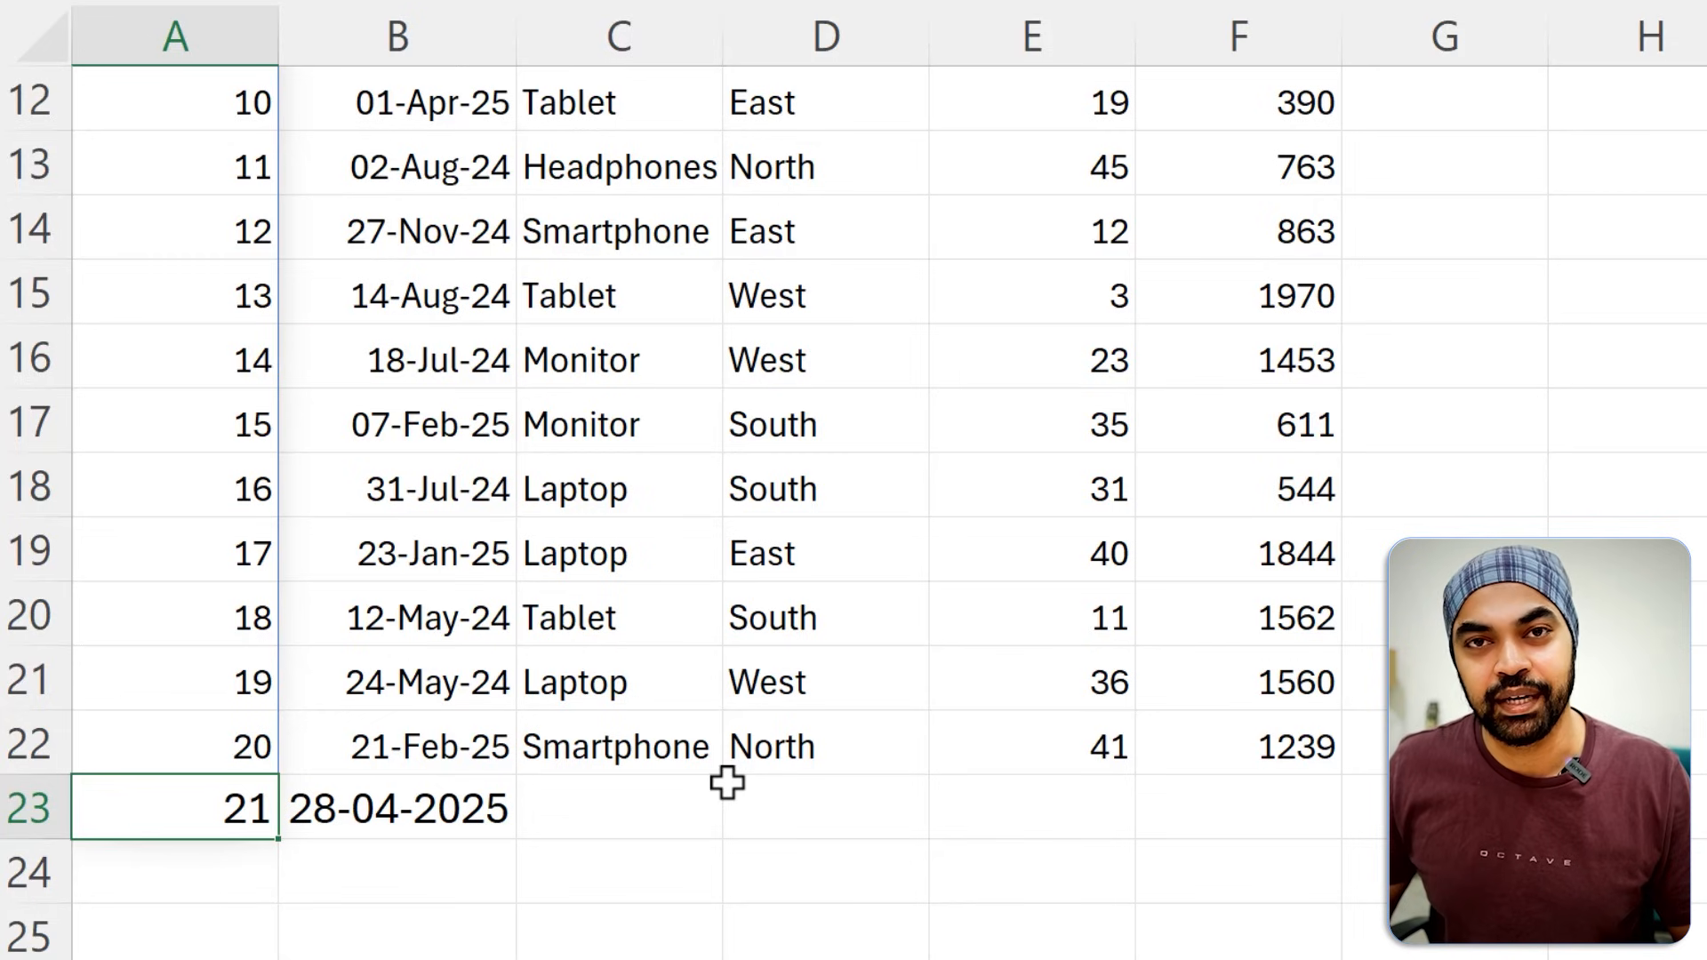
Insert the TRIMRANGE function before COUNTA inside the SEQUENCE formula in A3.
key("ctrl+Up")
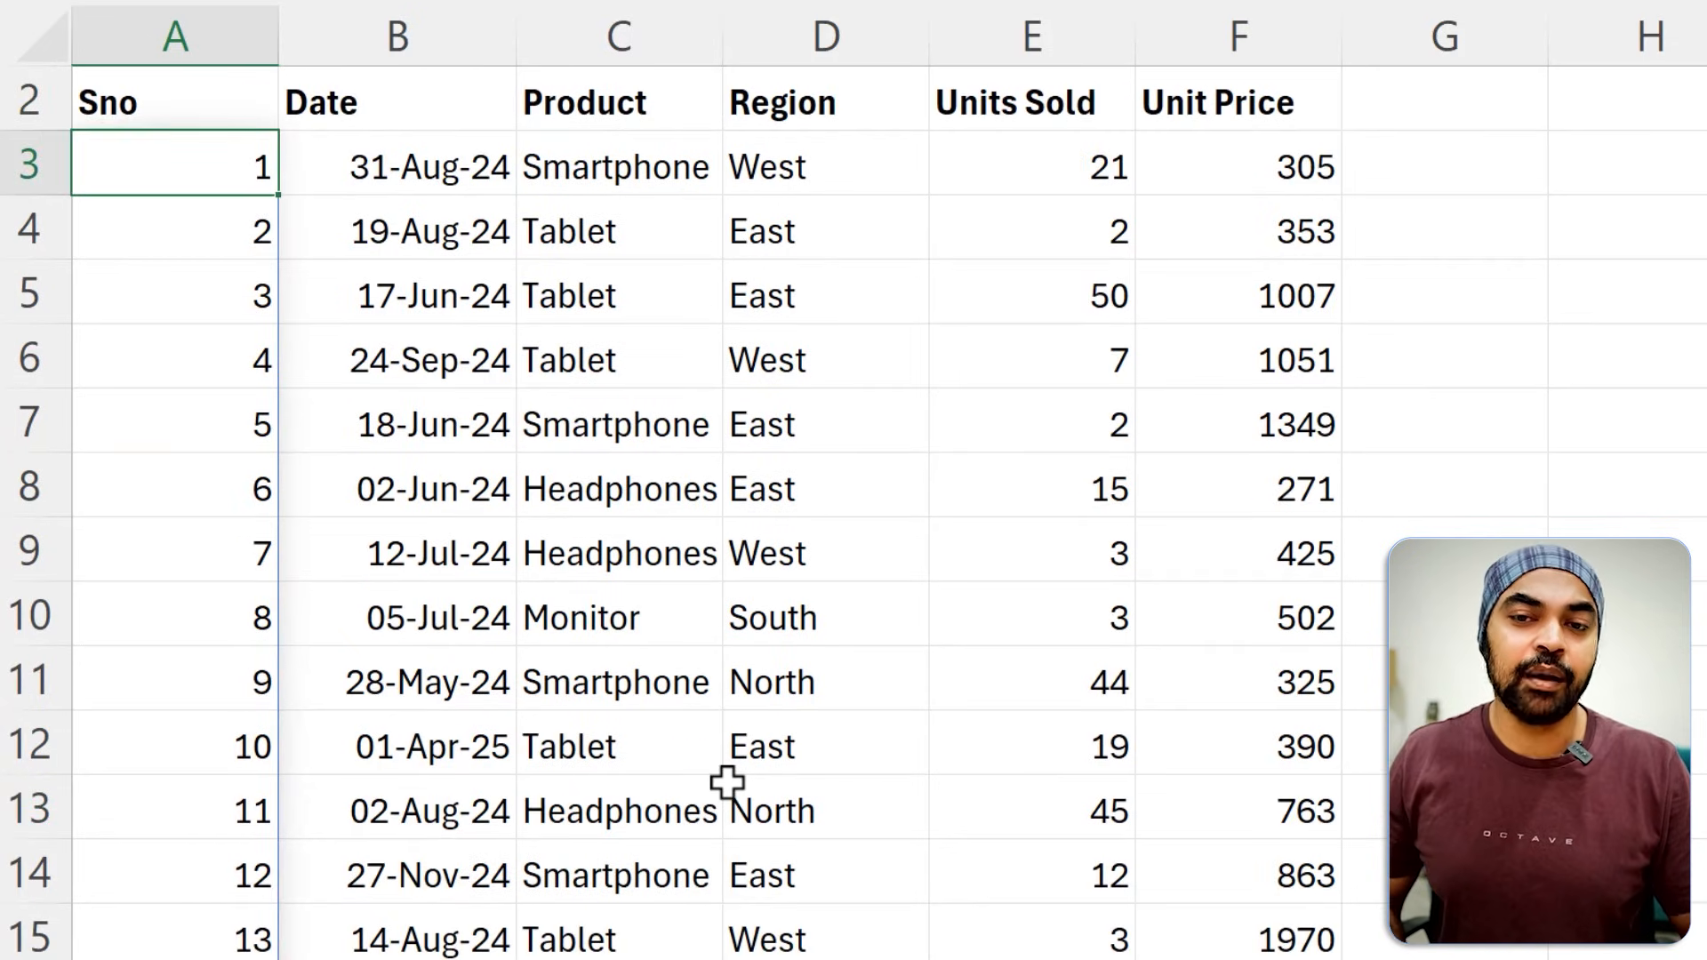
key("F2")
key("ctrl+Left")
key("ctrl+Left")
key("ctrl+Left")
key("ctrl+Left")
key("ctrl+Left")
key("ctrl+Left")
key("ctrl+Left")
key("ctrl+Left")
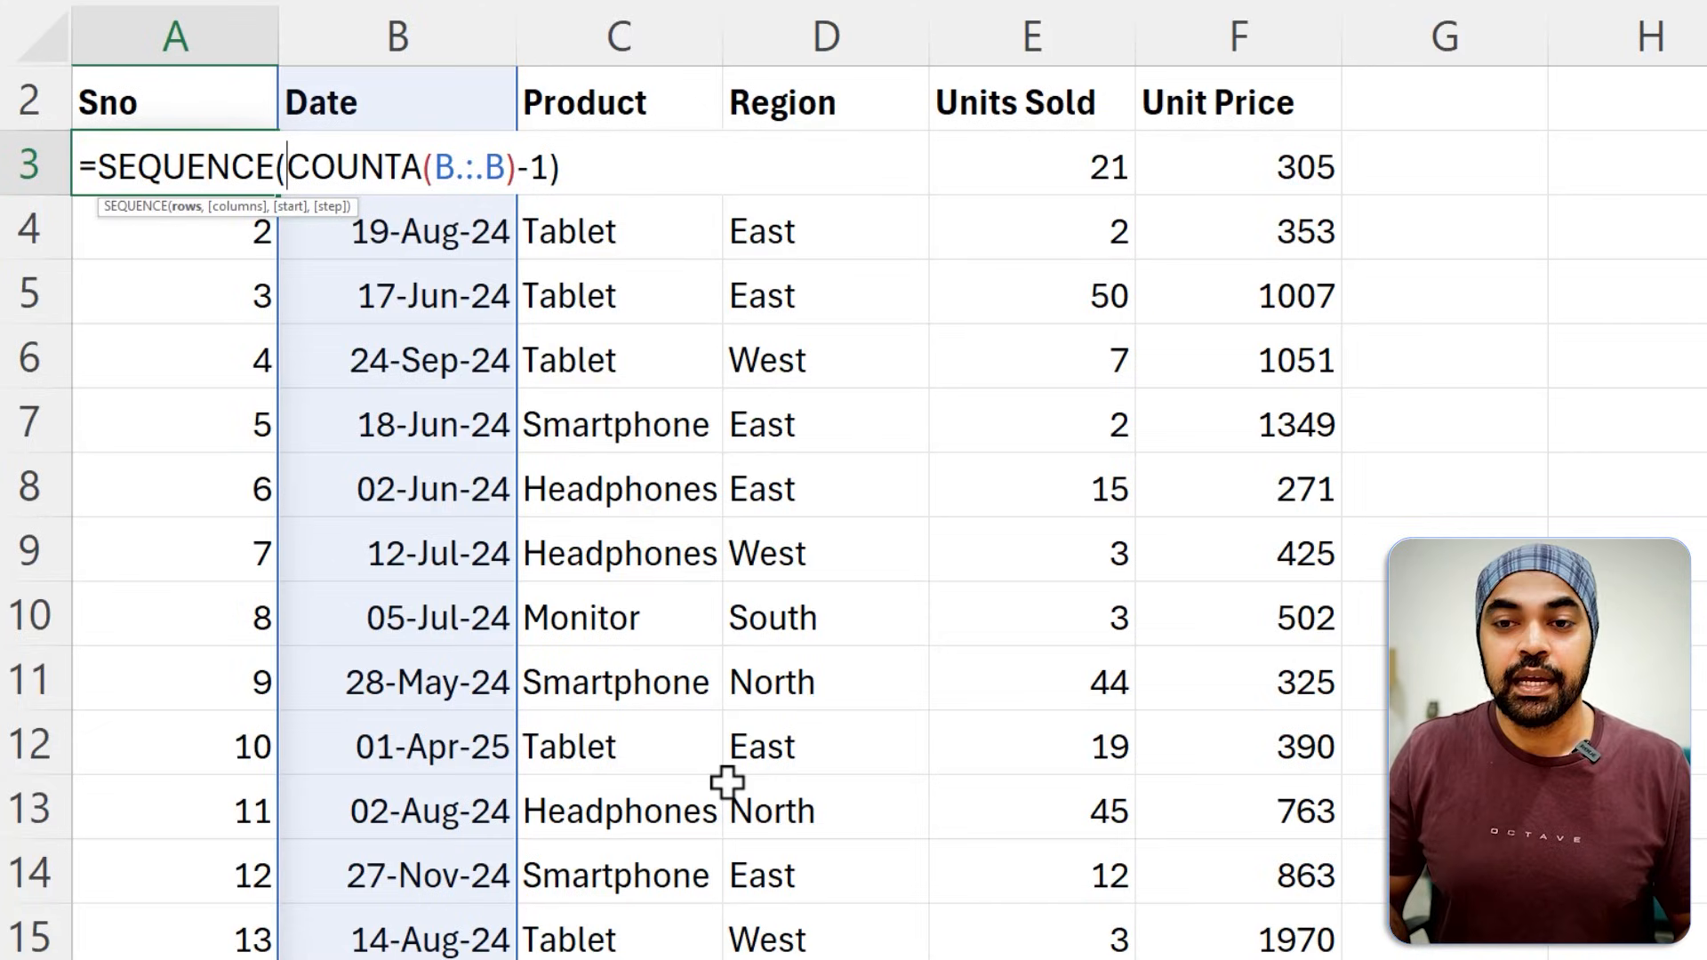
type("trim")
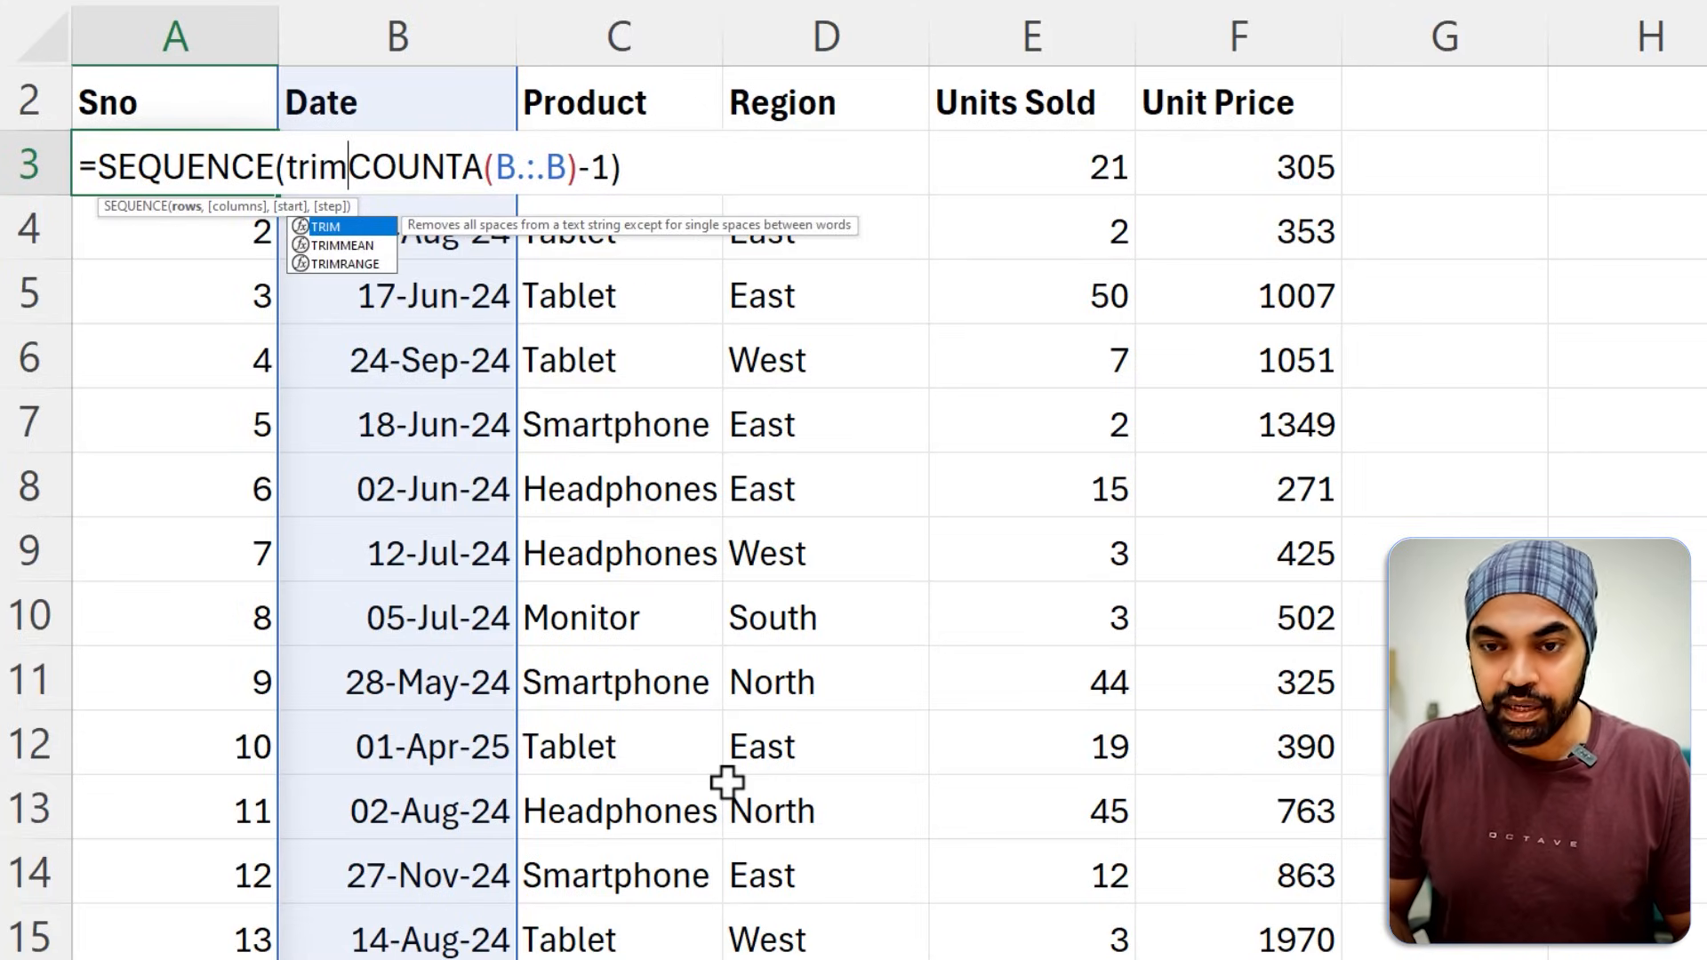
key("Down")
key("Down")
key("Tab")
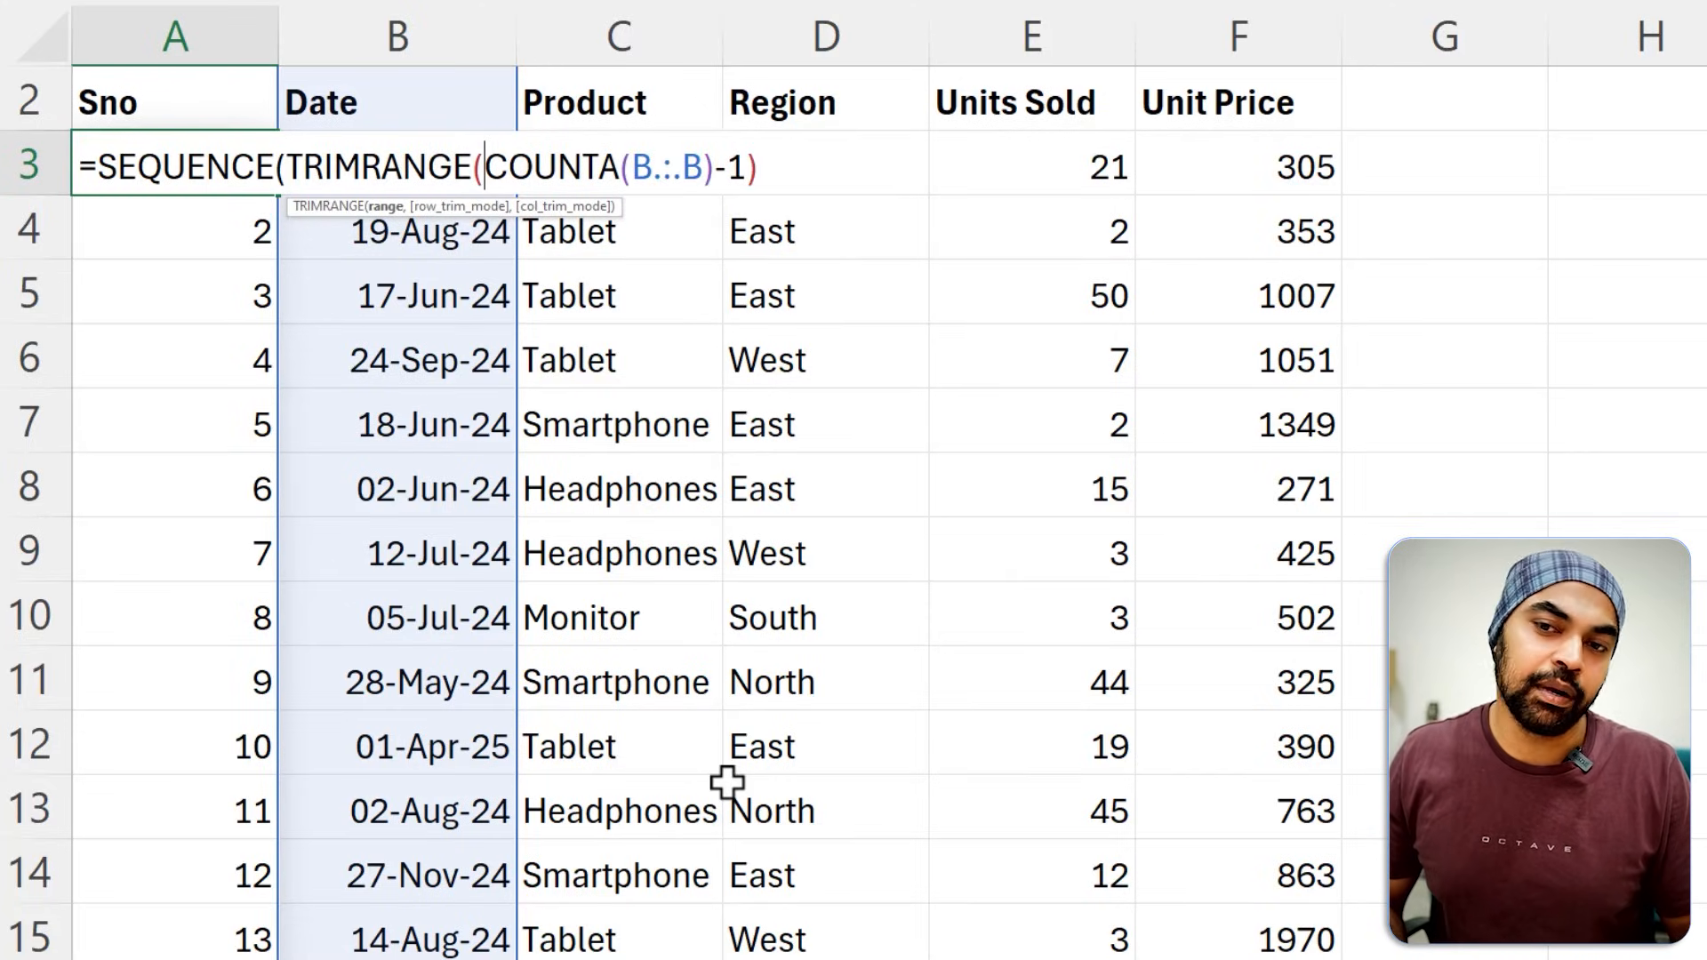
Remove TRIMRANGE from the A3 formula, restoring =SEQUENCE(COUNTA(B.:.B)-1).
key("End")
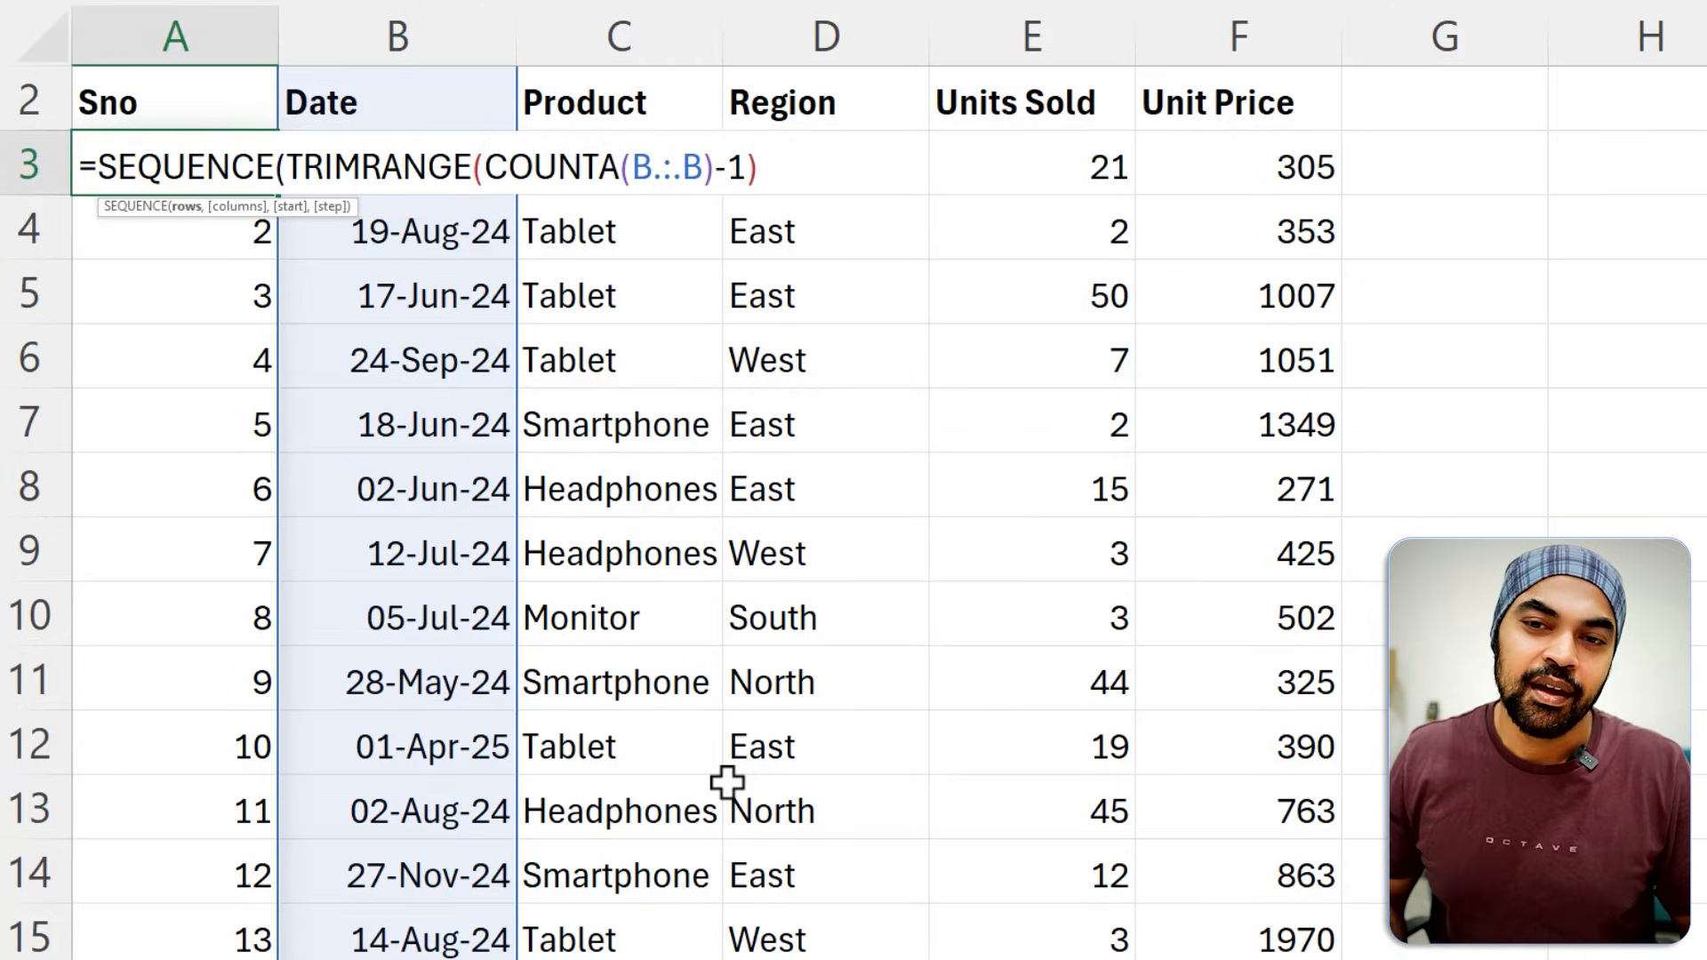
key("ctrl+shift+Left")
key("ctrl+shift+Left")
key("BackSpace")
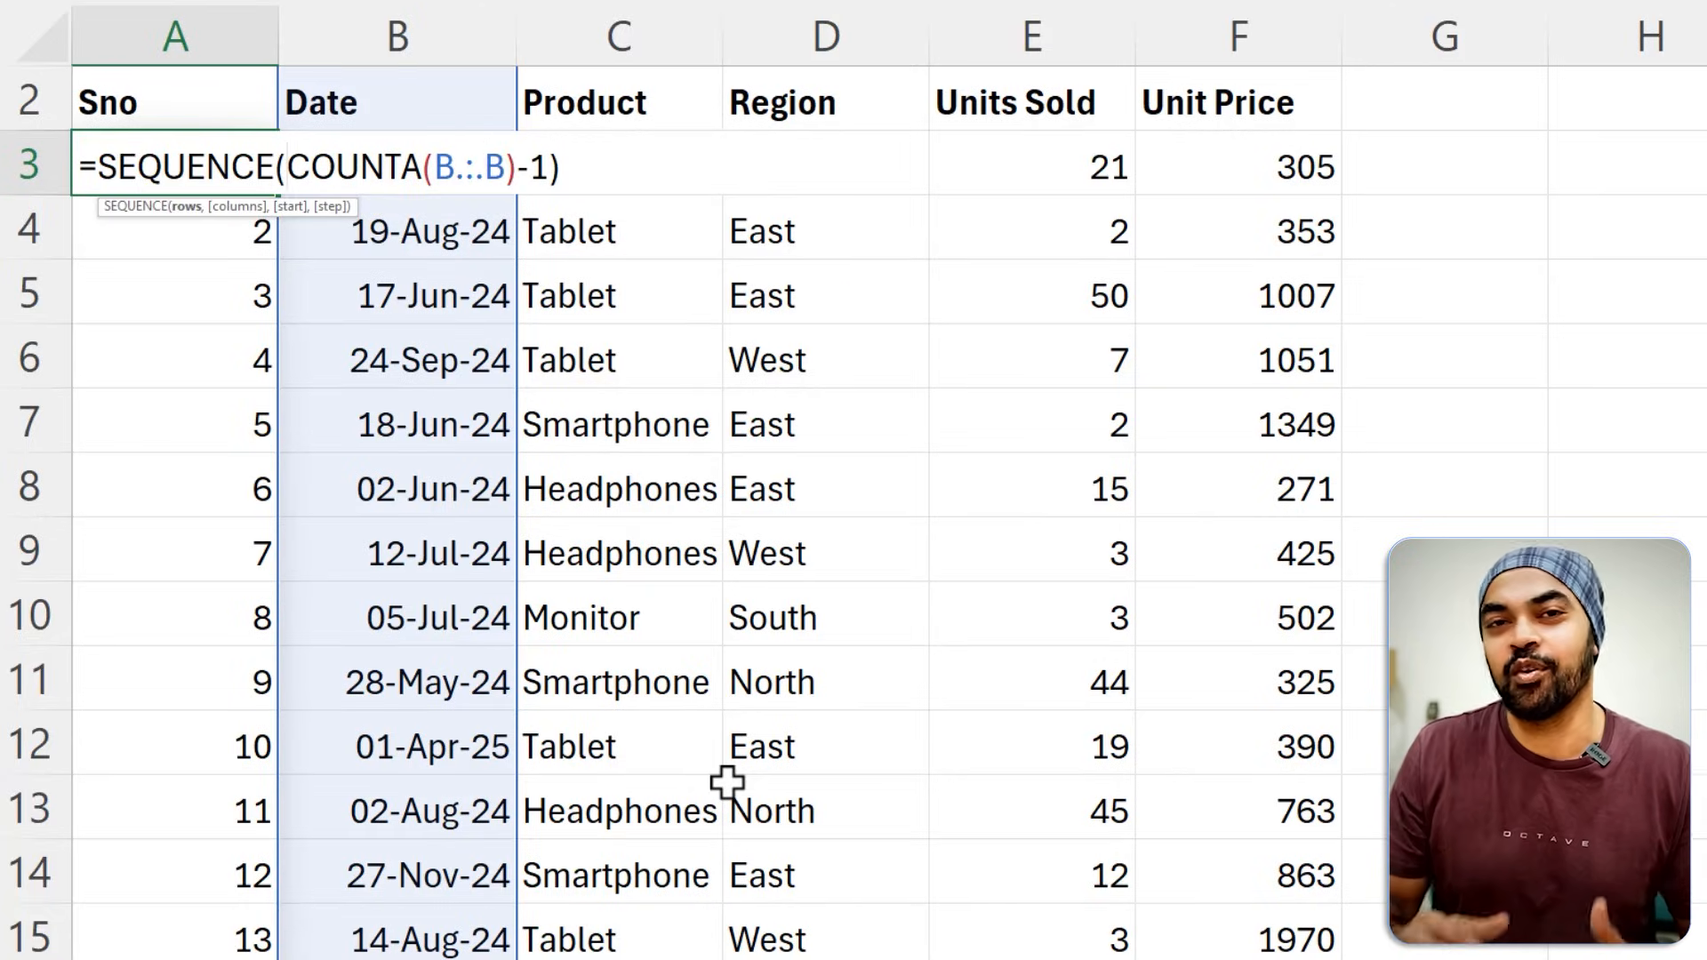